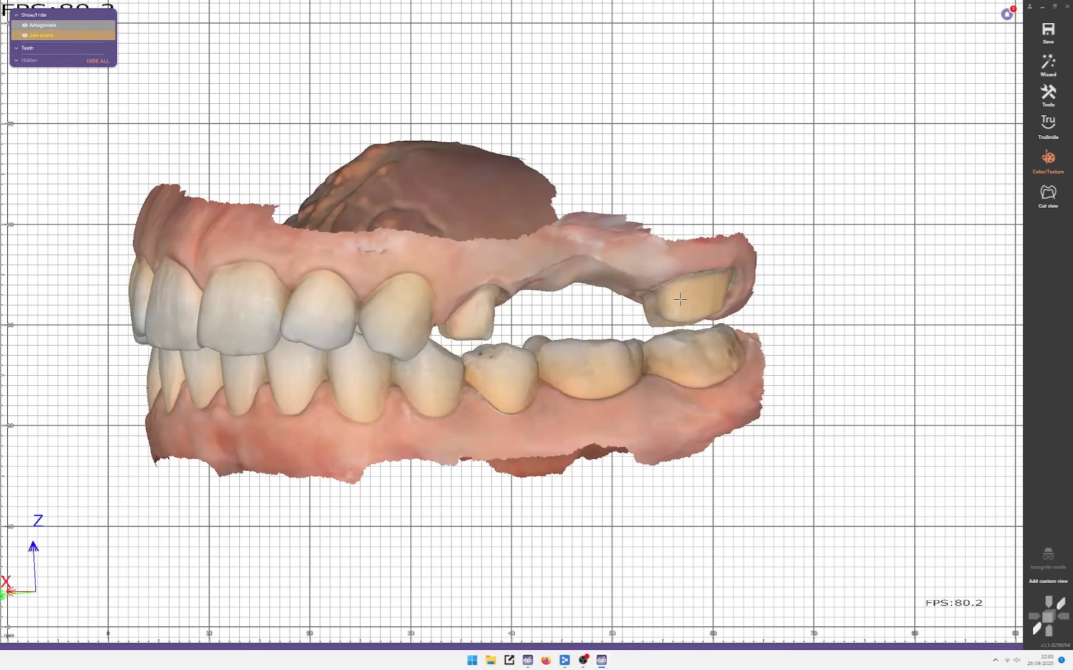
Step: Orbit the jaw scans between front and side views to inspect them
scroll(679, 300, "up", 4)
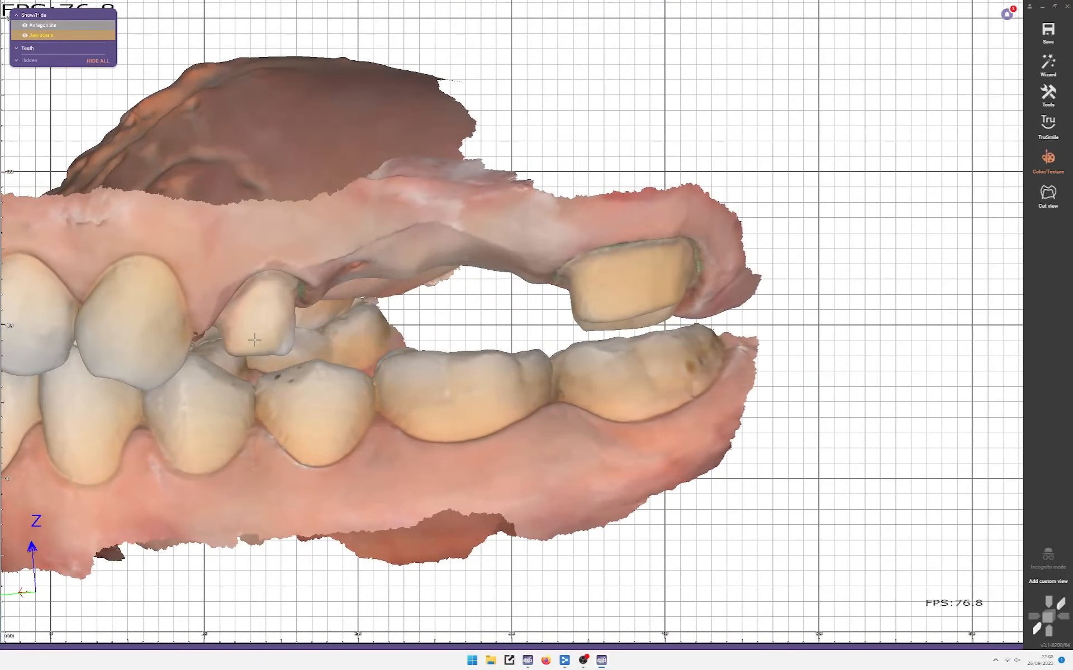
scroll(702, 294, "down", 4)
mouse_move(702, 293)
right_mouse_down()
mouse_move(761, 301)
mouse_move(701, 296)
right_mouse_up()
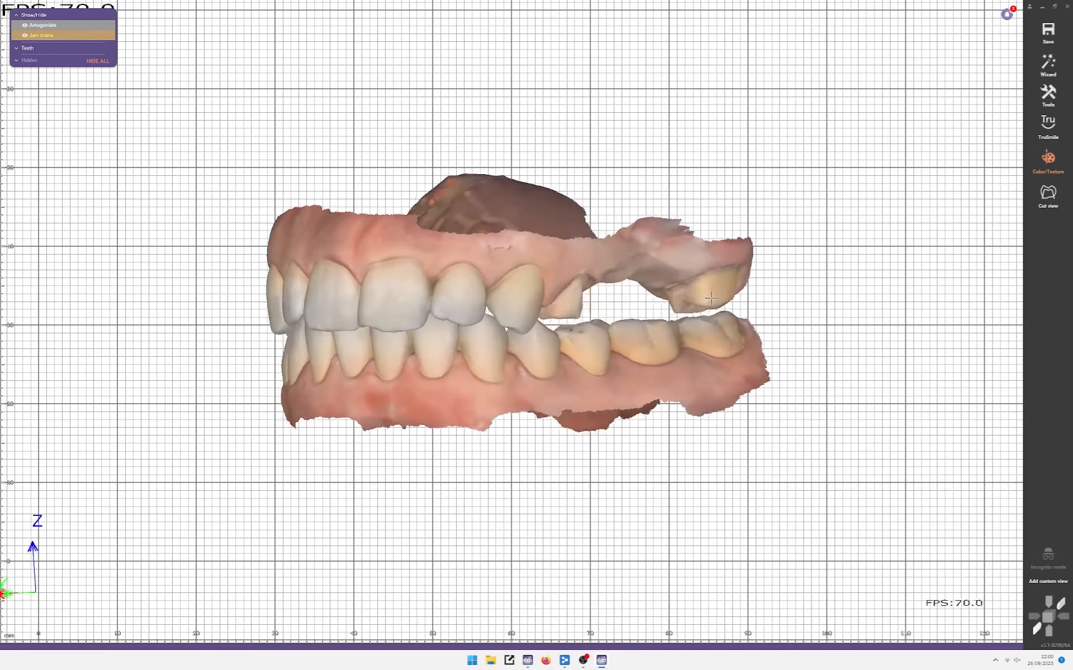
scroll(701, 296, "up", 2)
scroll(701, 296, "down", 3)
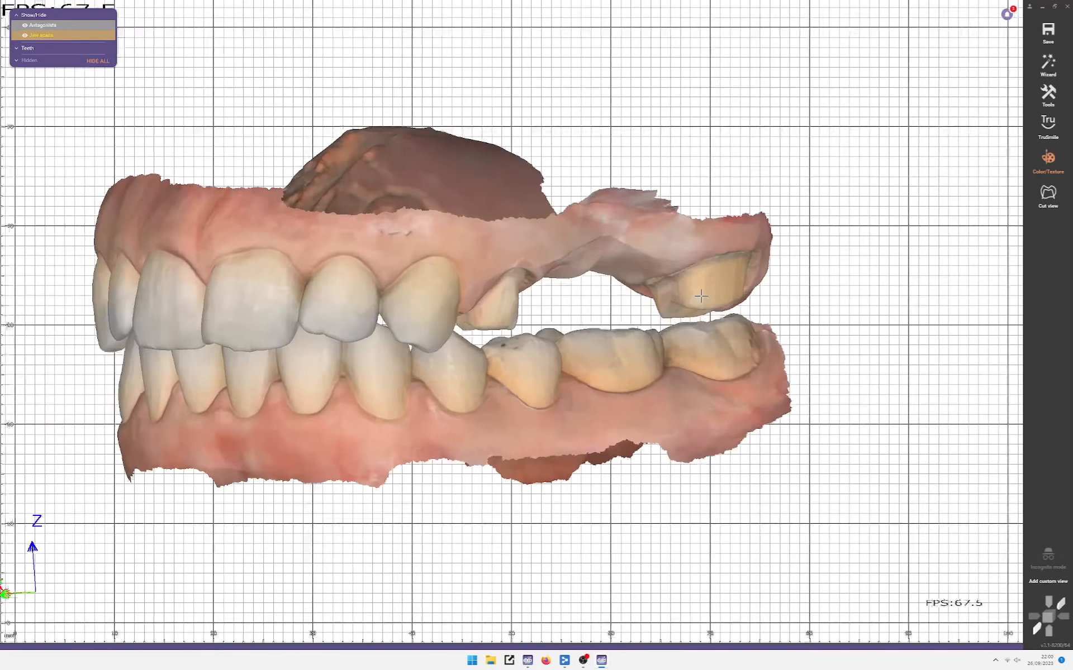
right_click_drag(701, 297, 677, 321)
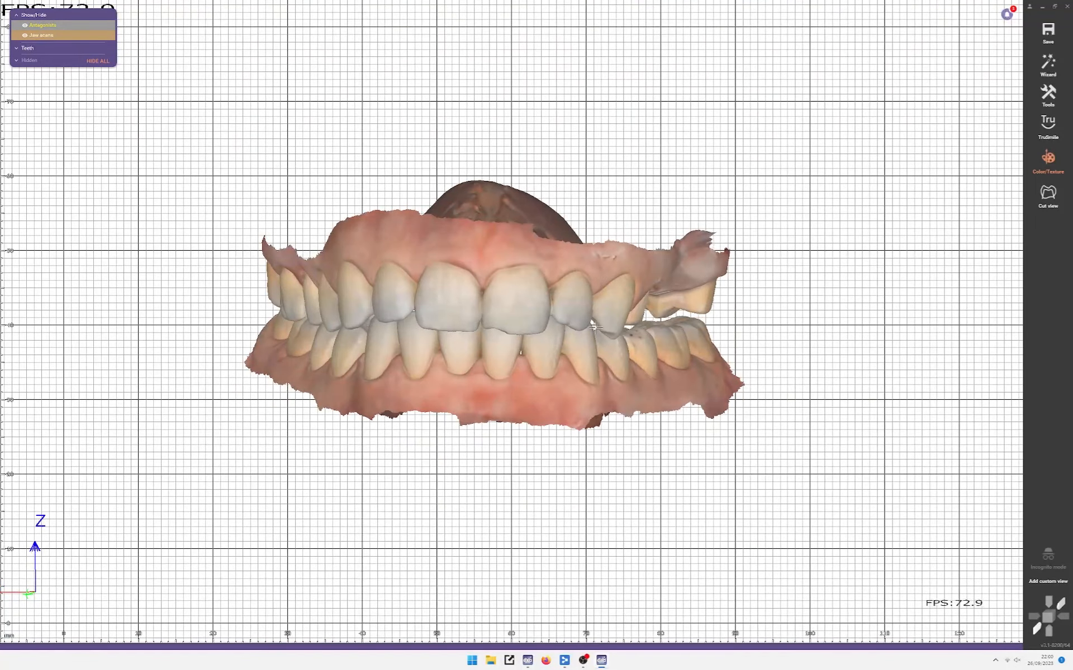
scroll(459, 327, "up", 2)
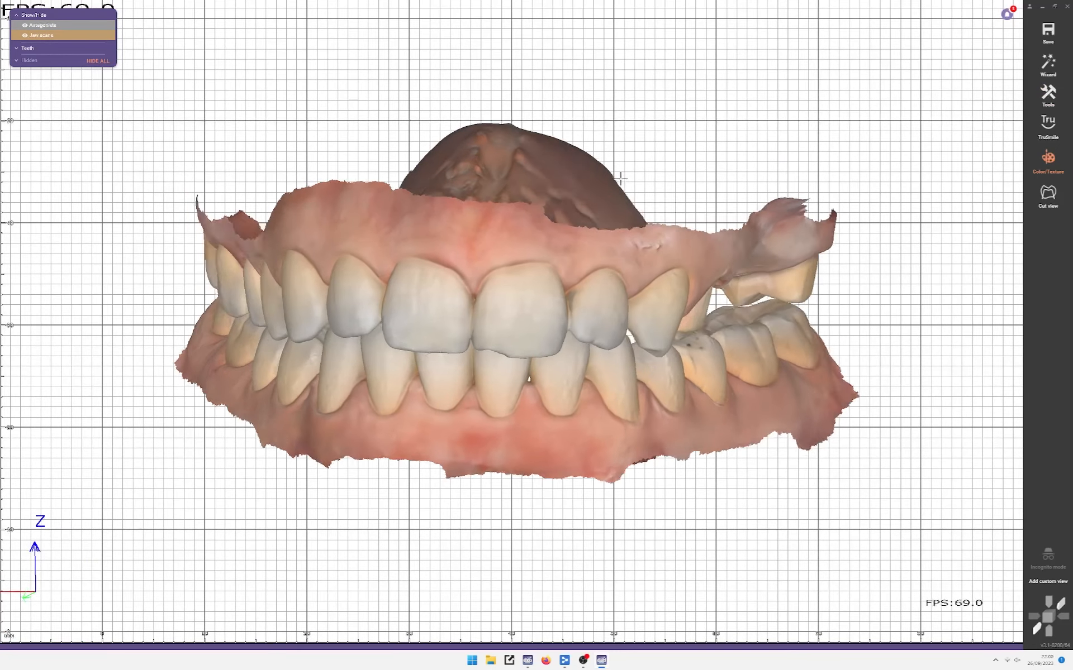
right_click_drag(687, 175, 379, 363)
right_click_drag(282, 215, 309, 124)
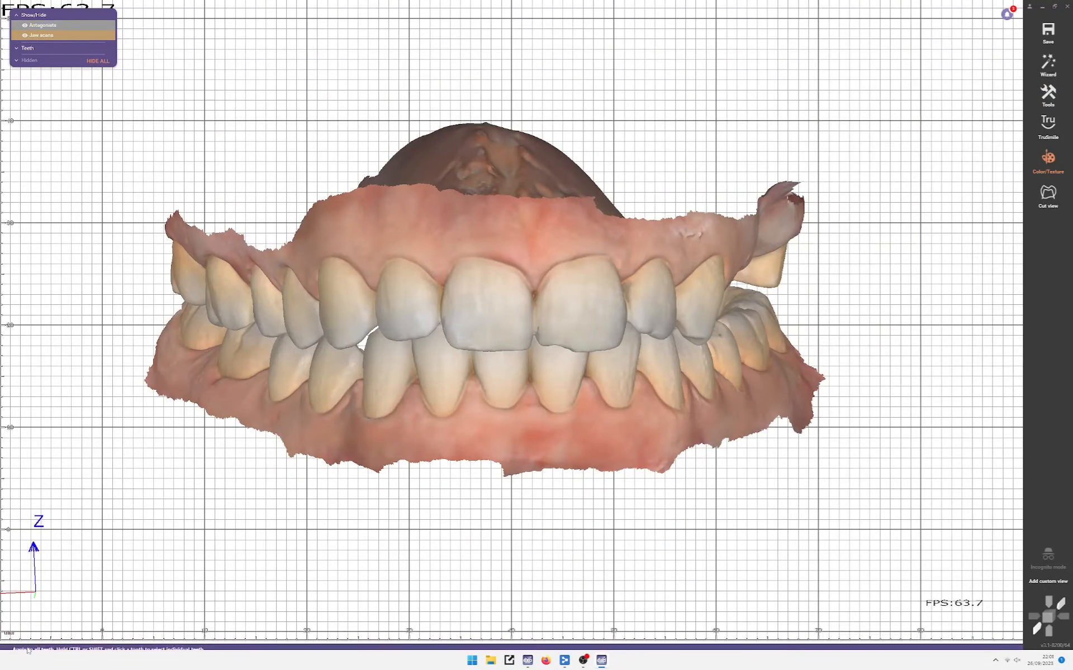
Step: Define tooth 11 as a crown reconstruction and confirm the finished setup
left_click(28, 618)
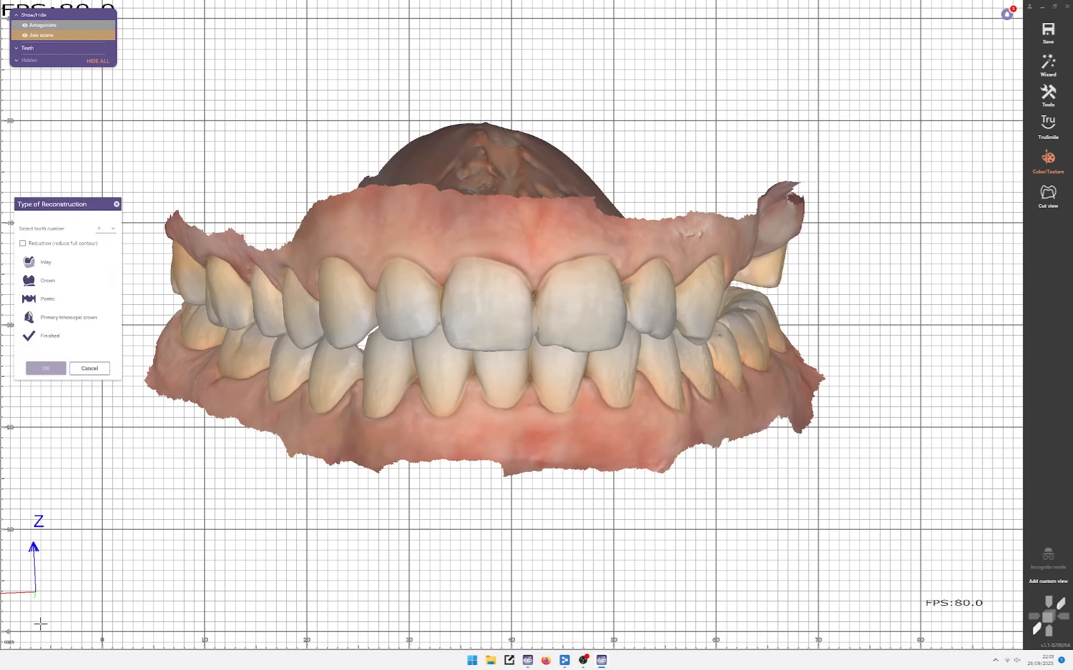
left_click(77, 279)
left_click(106, 229)
left_click(104, 245)
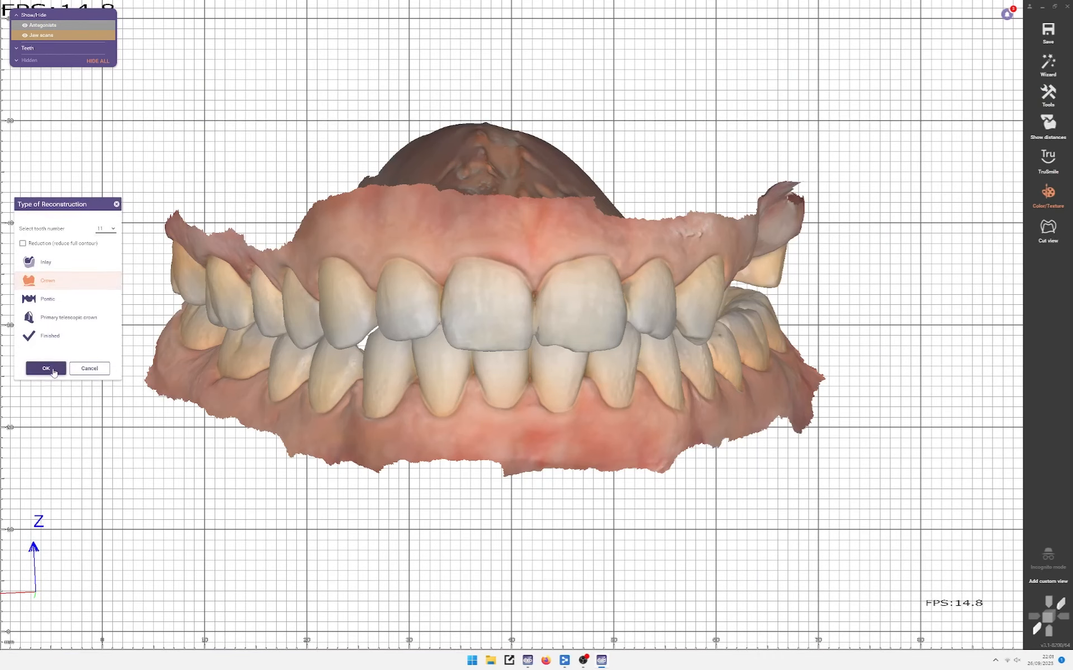
left_click(46, 369)
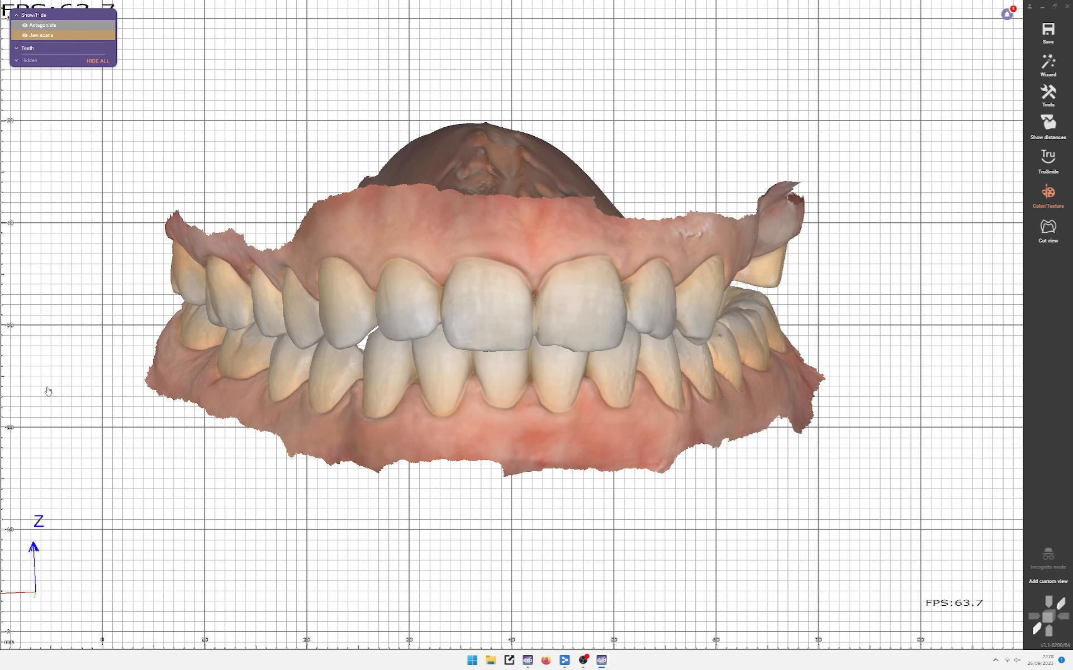
left_click(44, 336)
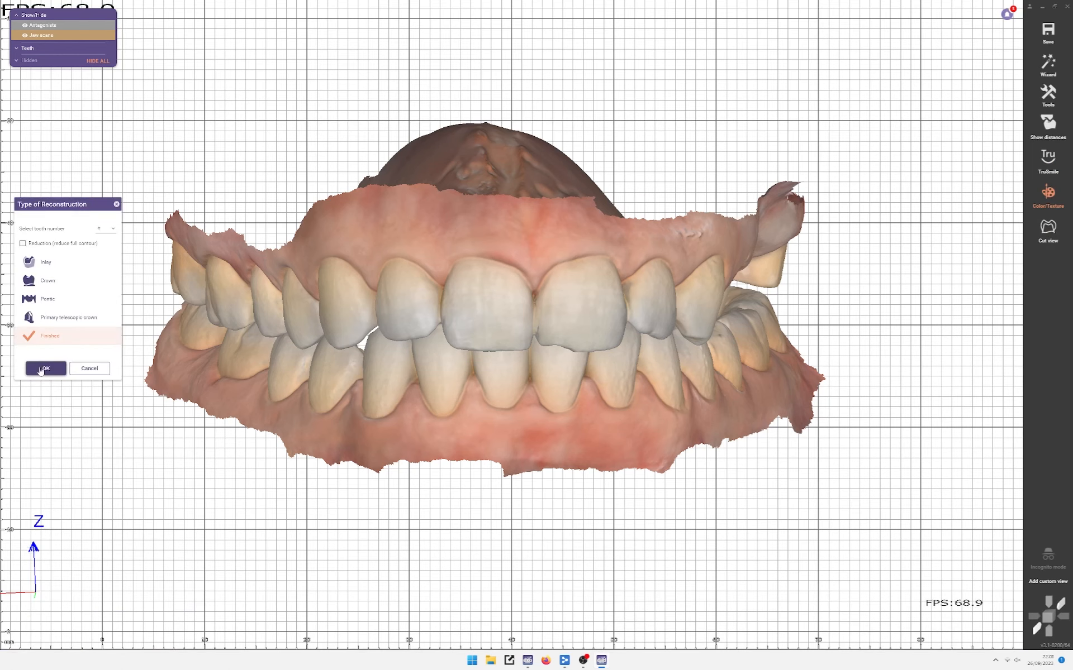
left_click(46, 368)
Step: Accept the scan data orientation and advance the wizard to margin detection
left_click(1050, 92)
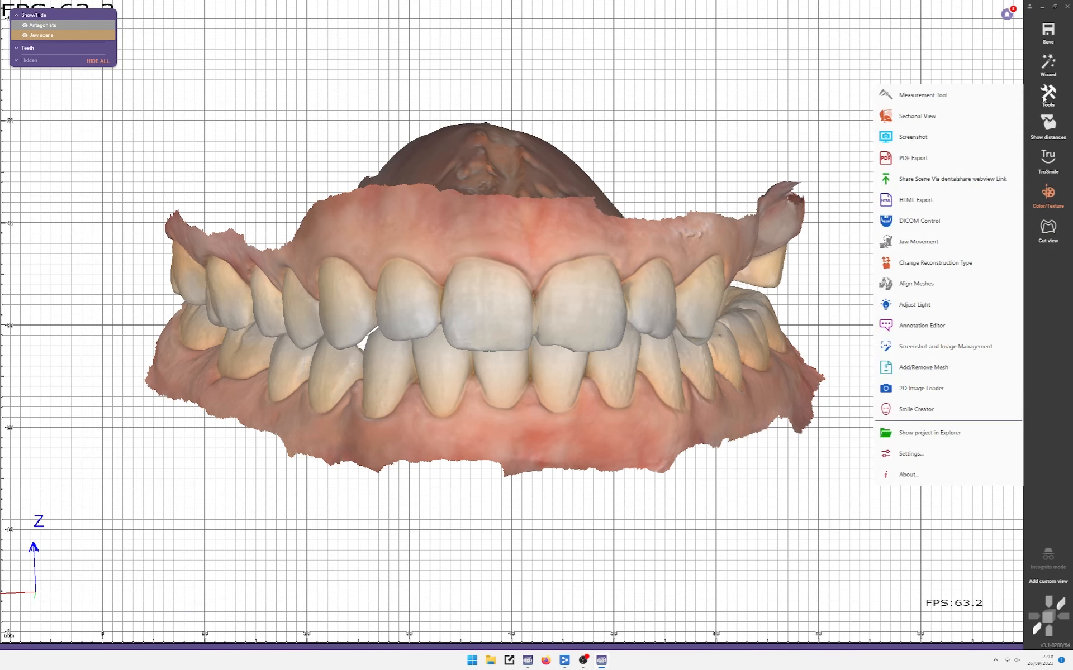
left_click(811, 456)
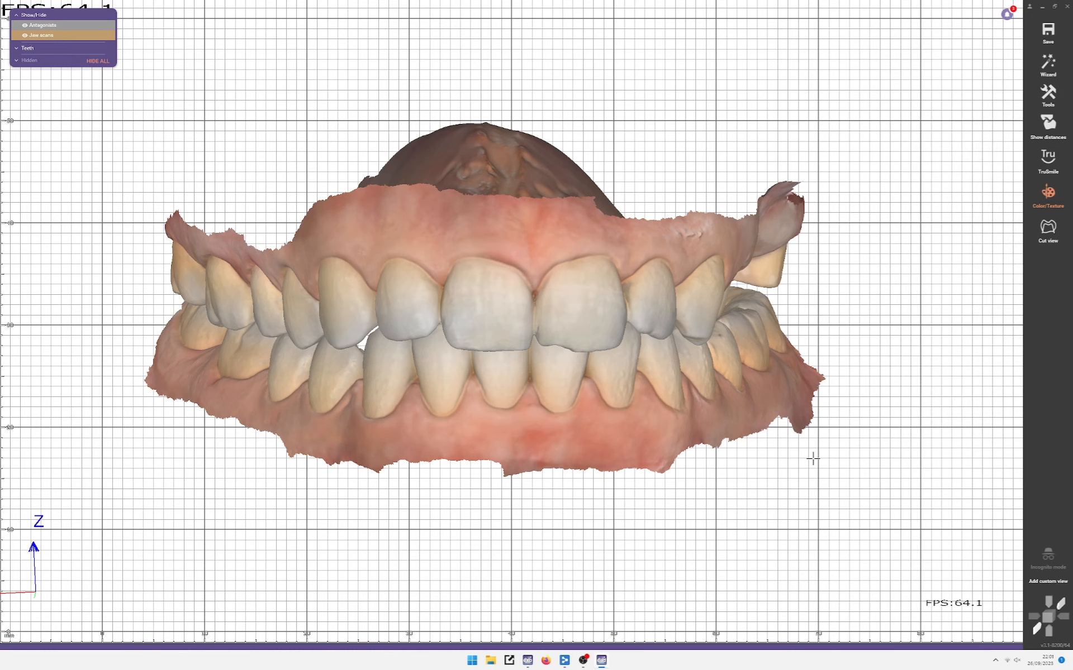
mouse_move(11, 646)
left_click(184, 617)
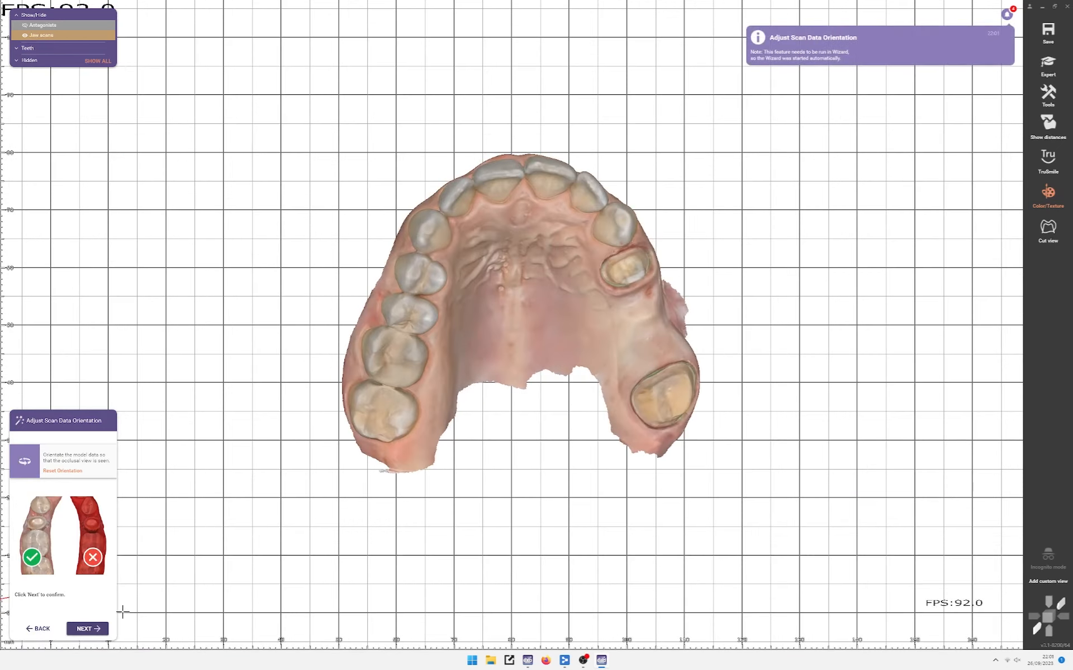
left_click(89, 629)
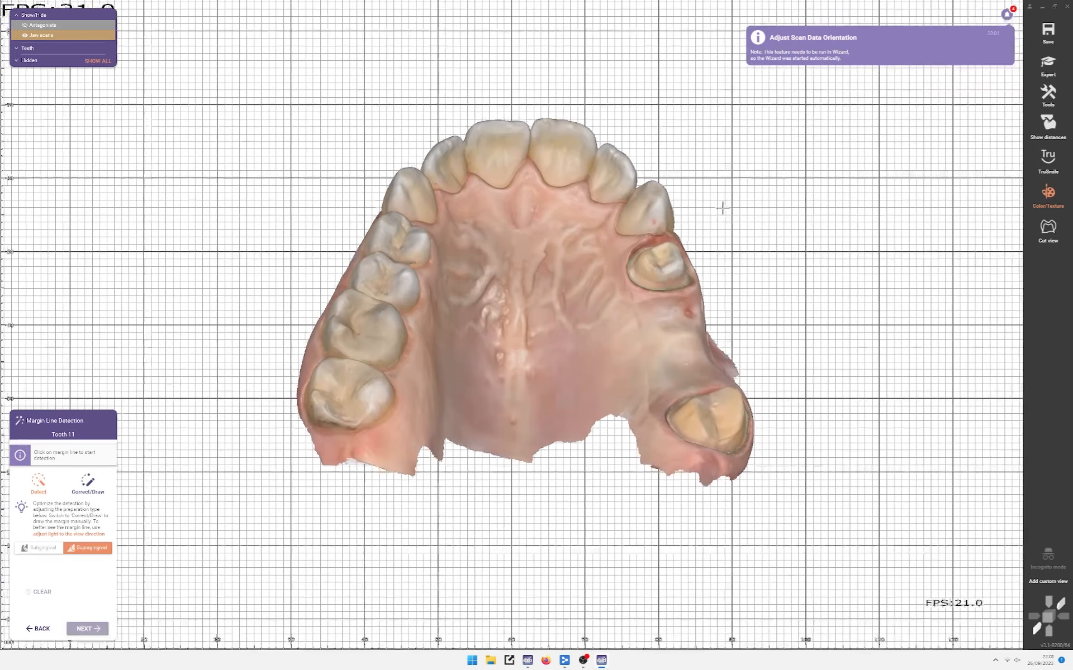
Step: Reject the wizard changes, switch to Expert mode, and start the virtual articulator
left_click(1047, 62)
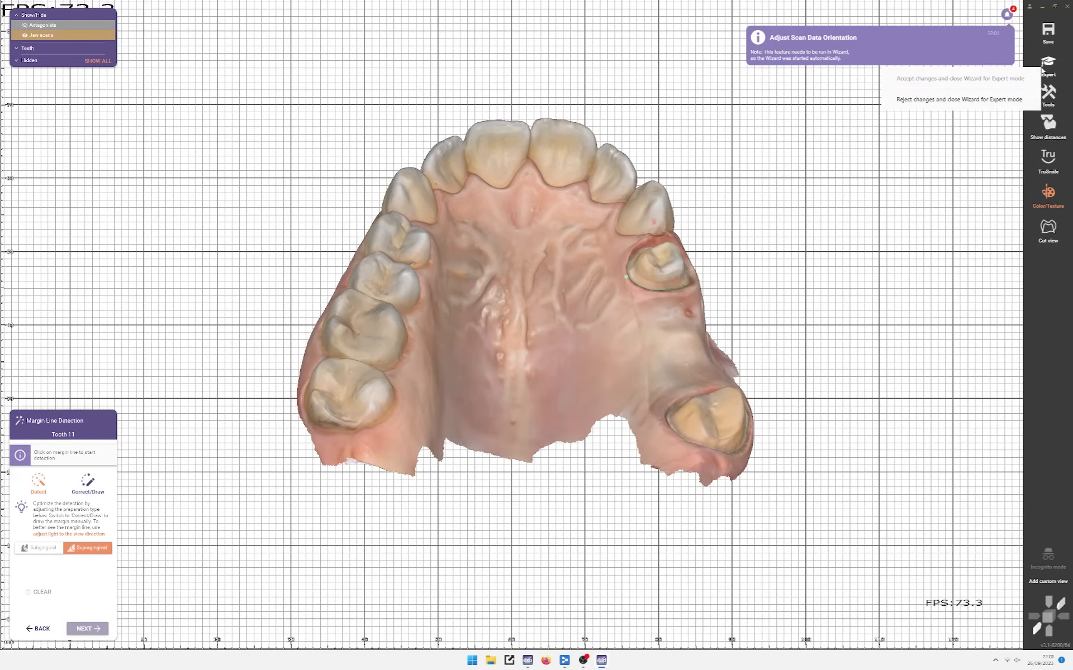
left_click(987, 103)
left_click(1048, 94)
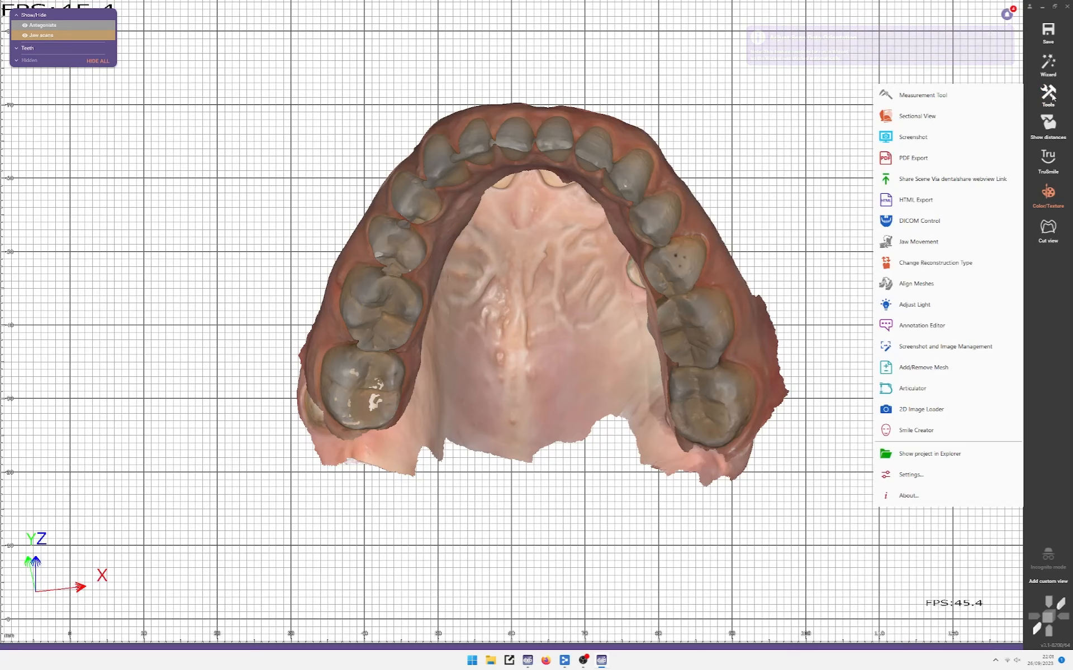
left_click(917, 364)
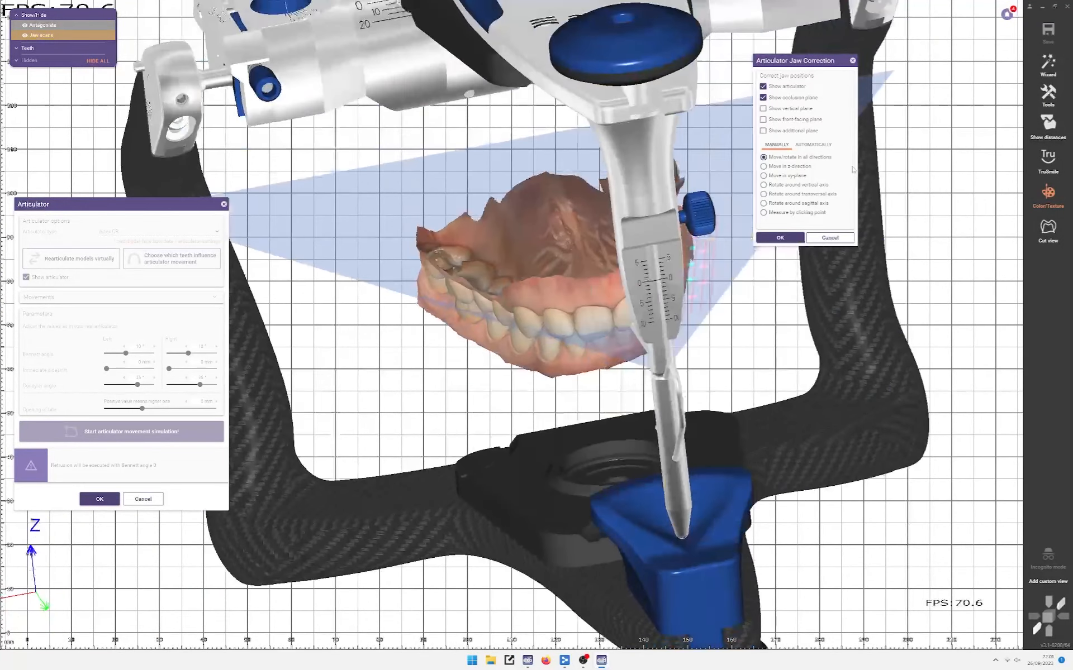
Step: Add an extra reference plane with increased tilt and a height of -21 mm
left_click(793, 131)
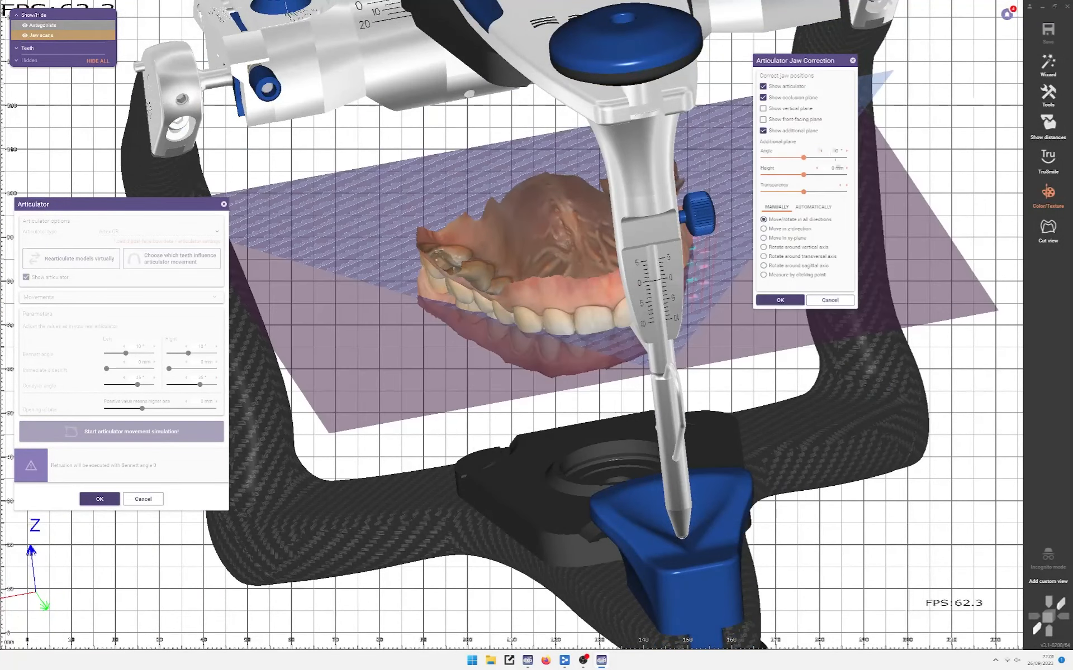
left_click(848, 152)
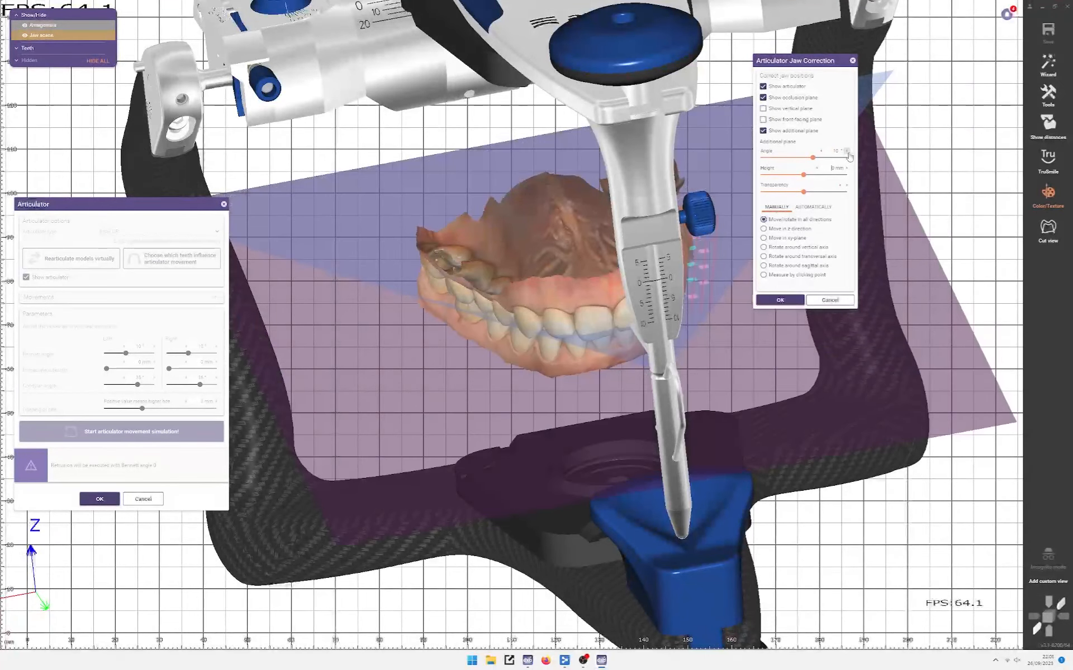
key("Tab")
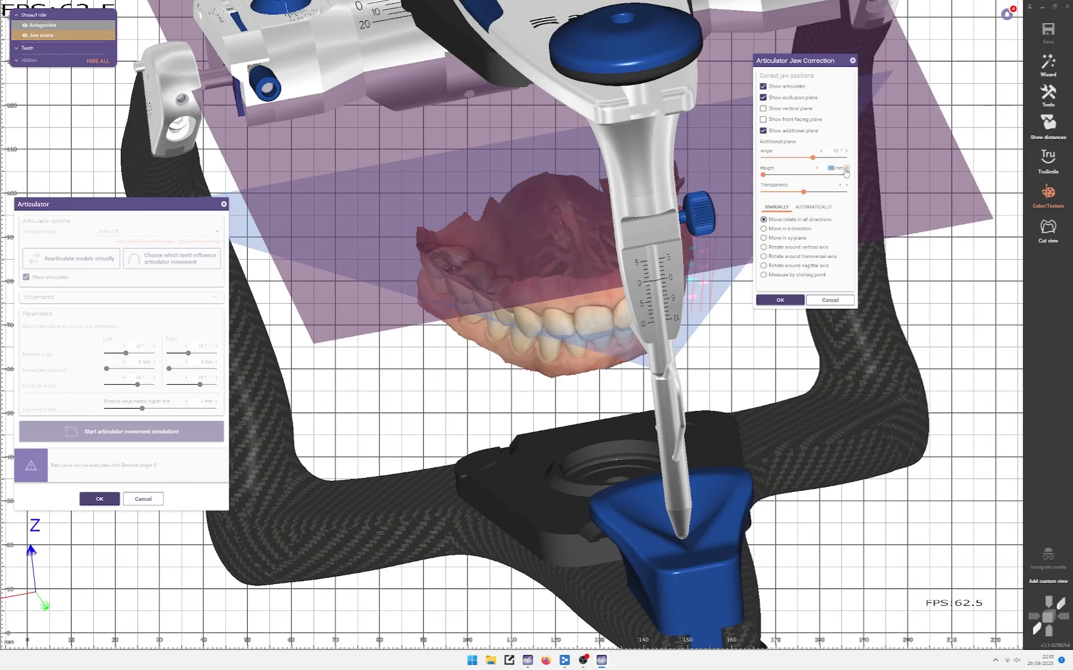
type("-21")
key("Return")
Step: Level the jaws clockwise and lower them slightly, checking from both oblique sides
middle_click(549, 318)
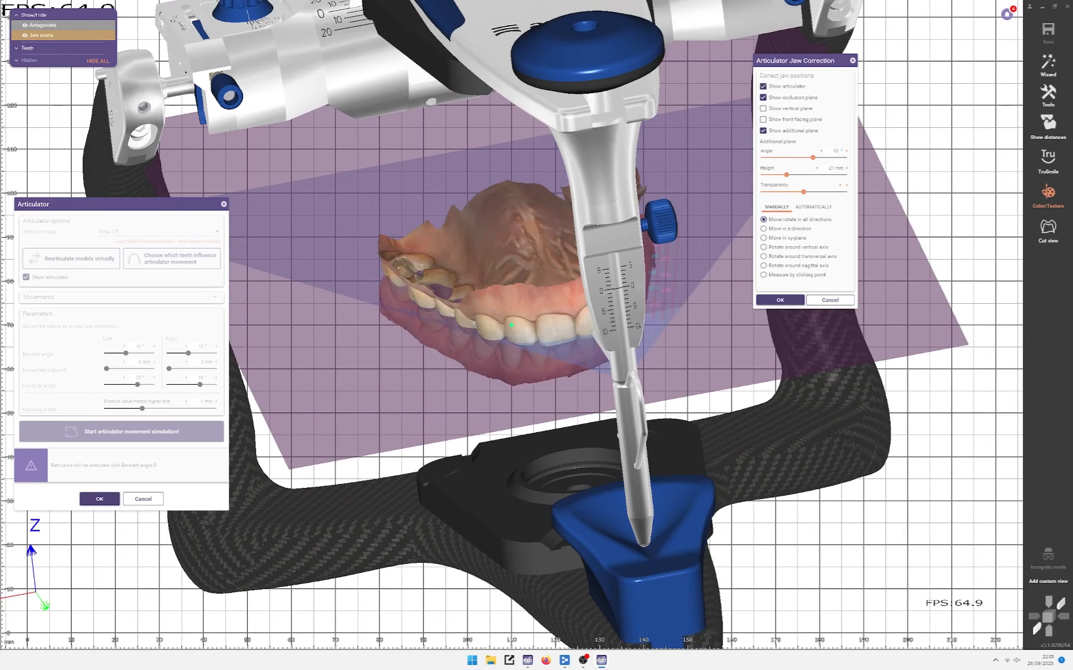
left_click(1038, 632)
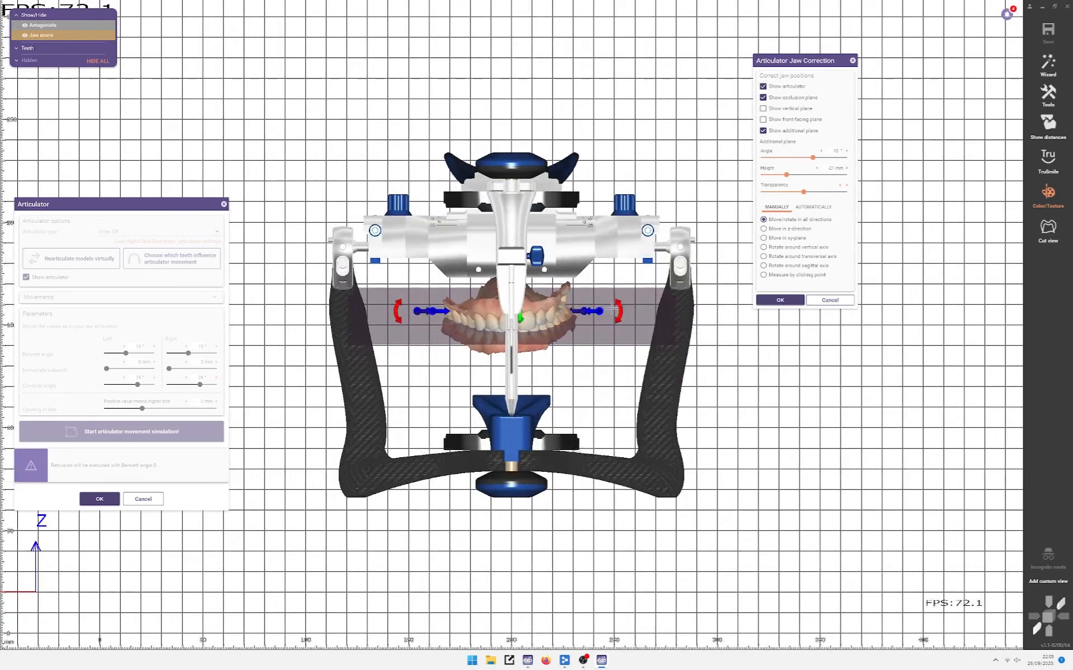
left_click_drag(619, 307, 623, 318)
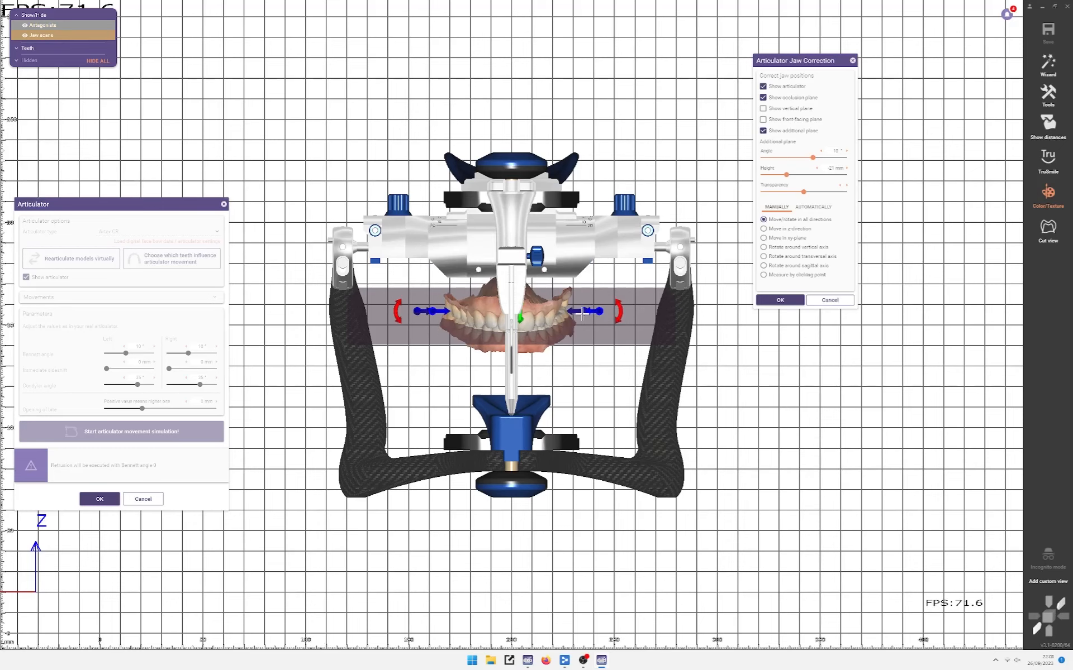
scroll(541, 316, "up", 5)
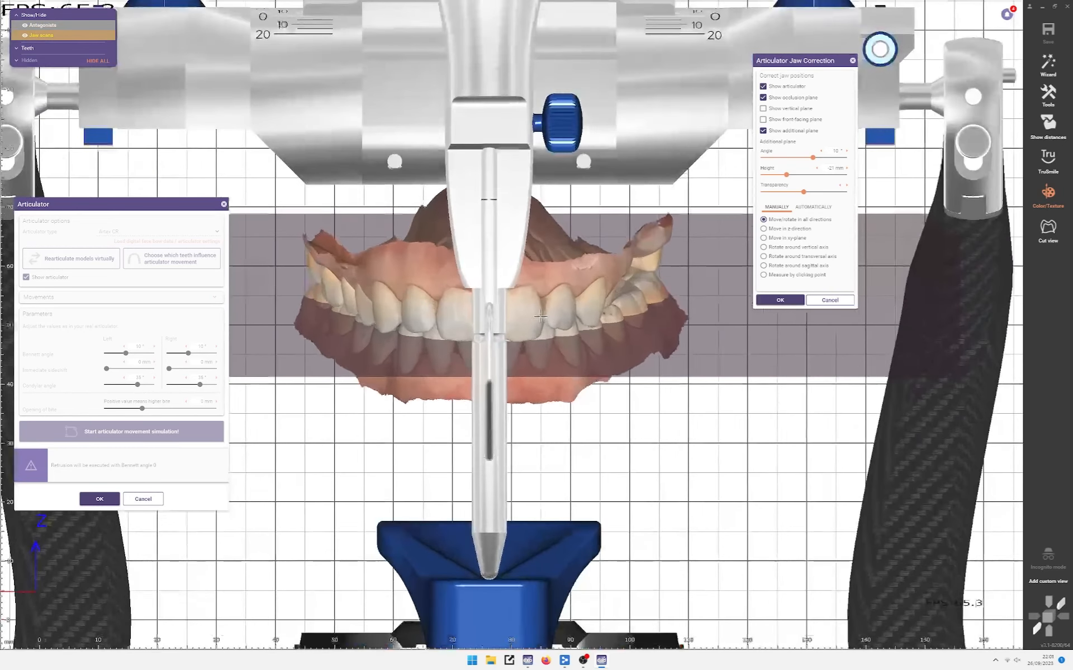
left_click_drag(540, 316, 538, 323)
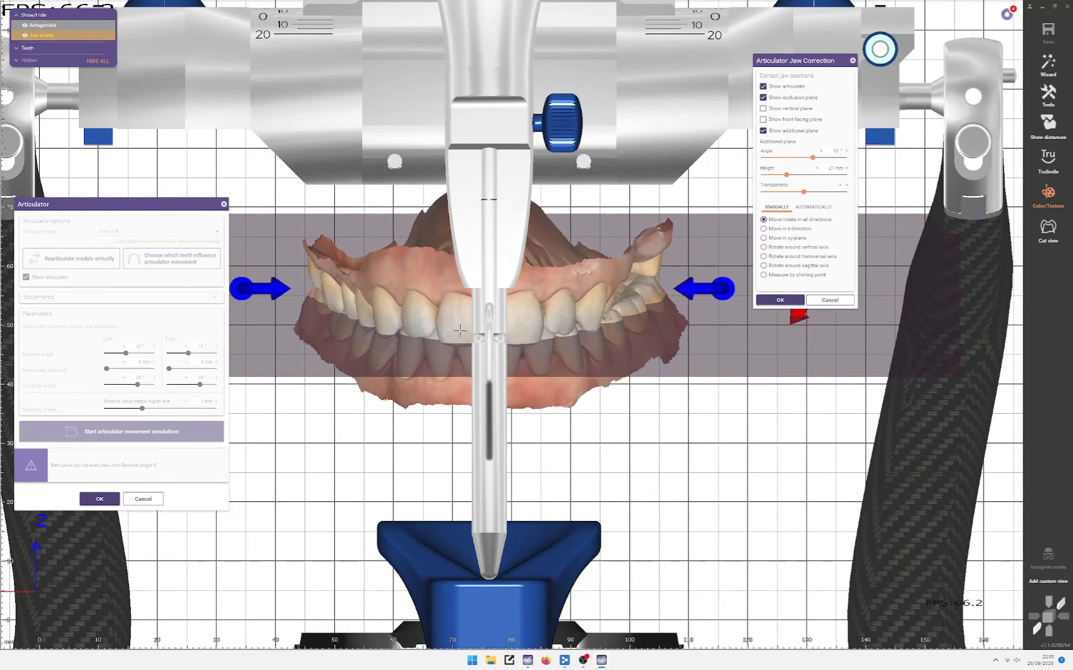
right_click_drag(460, 330, 323, 244)
scroll(378, 312, "down", 3)
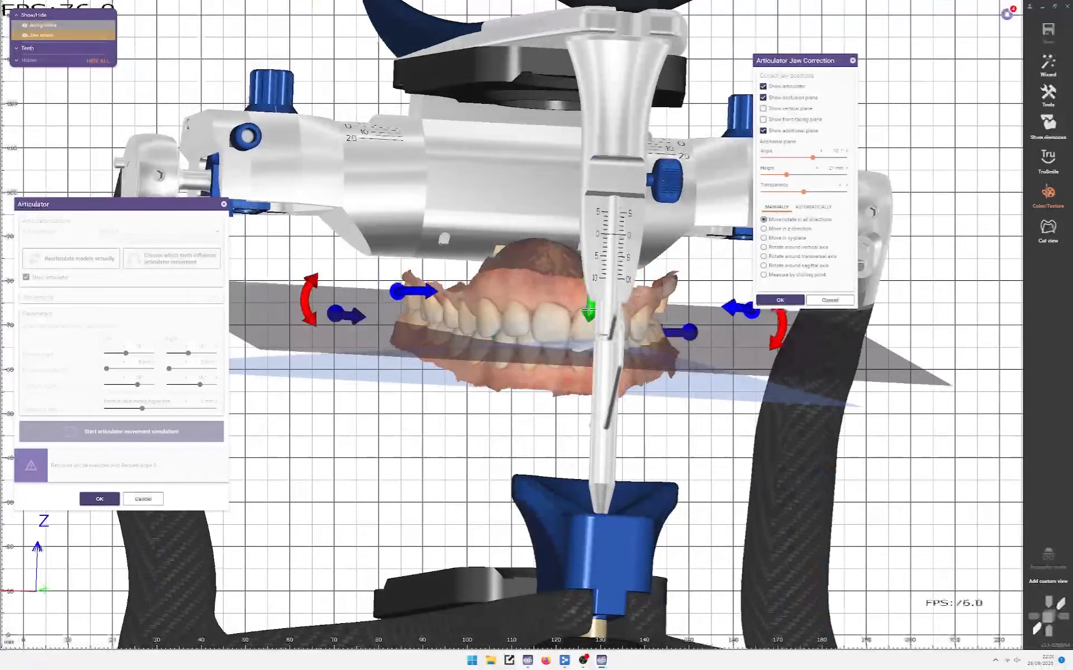
right_click_drag(560, 330, 524, 320)
left_click(1048, 616)
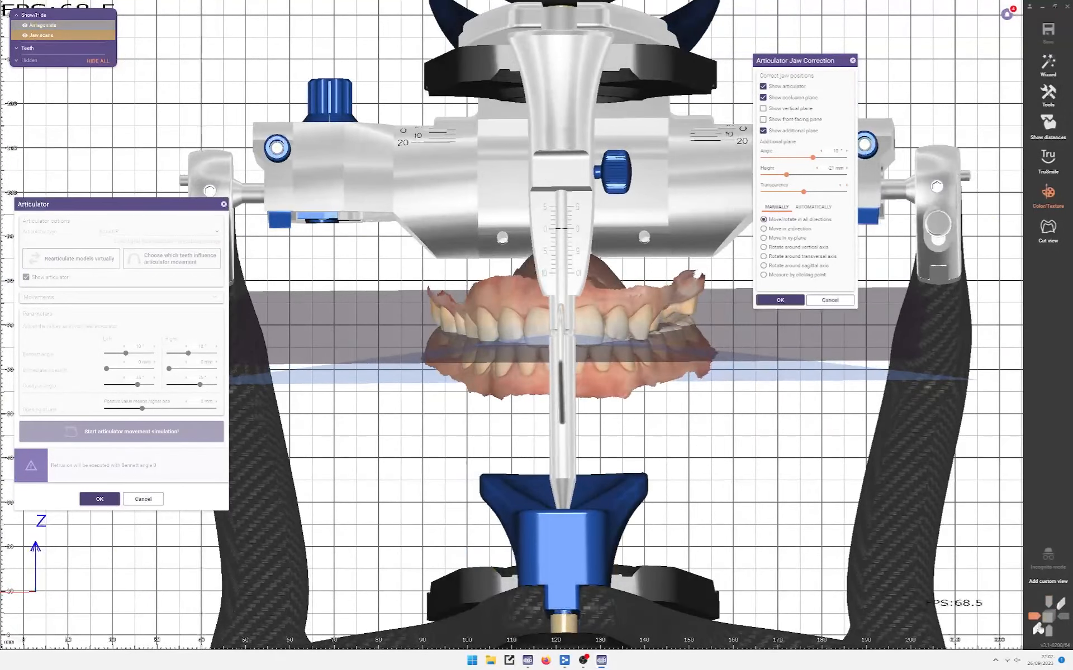
left_click(1036, 622)
Step: Nudge the jaw scans slightly up and right, check from above, and accept the correction
scroll(507, 329, "up", 5)
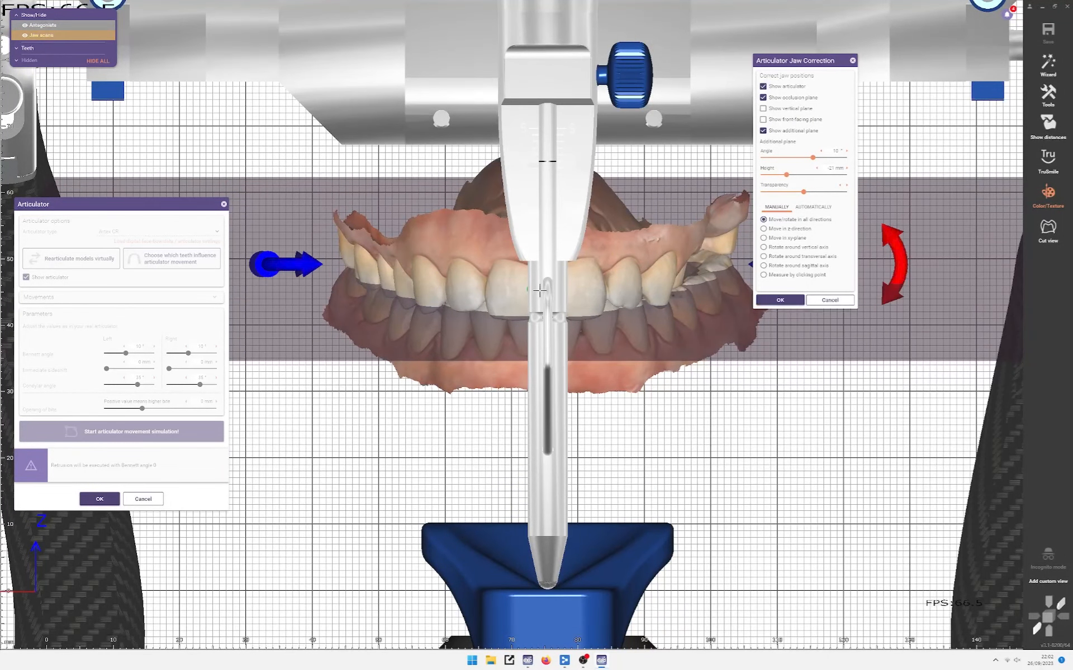
scroll(520, 288, "down", 3, "ctrl")
scroll(535, 287, "down", 3, "ctrl")
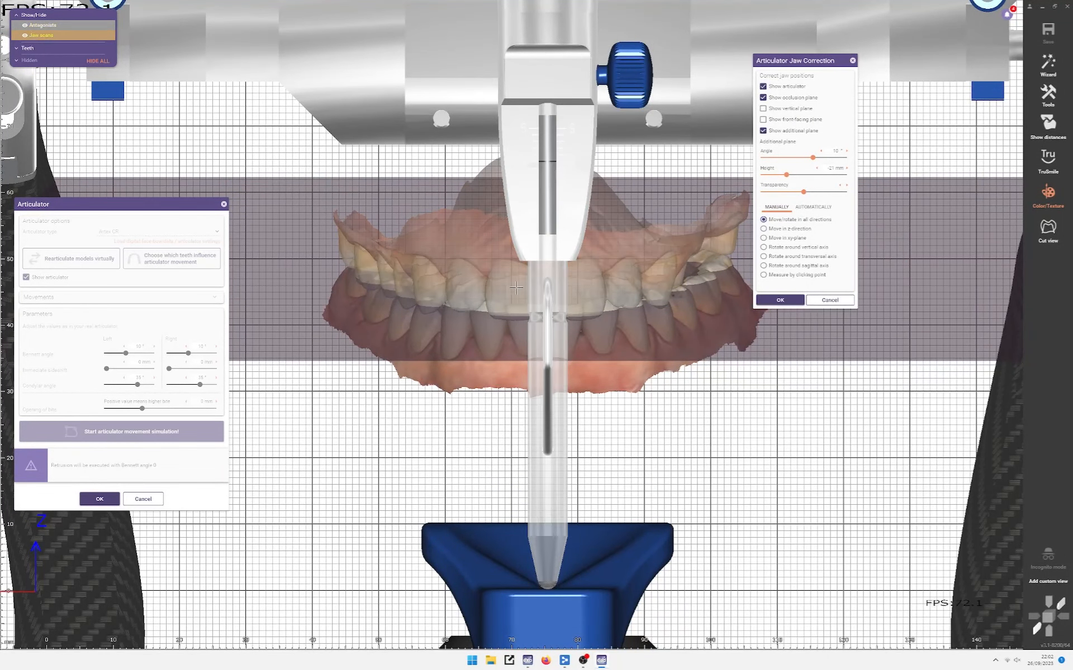
scroll(516, 288, "up", 3, "ctrl")
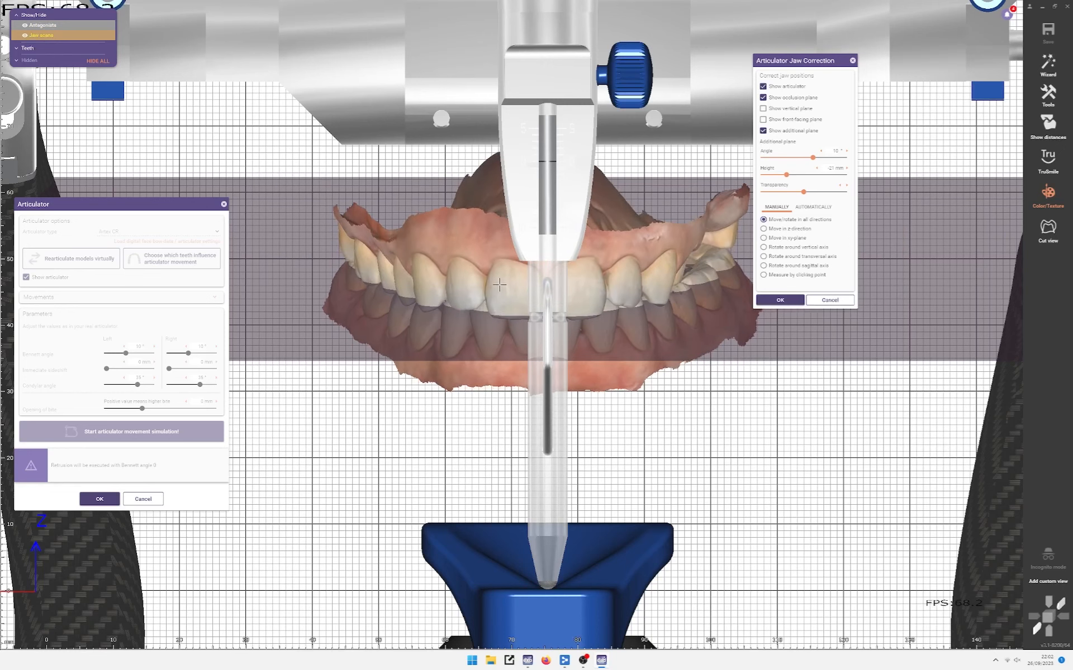
left_click_drag(500, 285, 500, 284)
scroll(500, 284, "down", 3)
right_click_drag(500, 283, 631, 388)
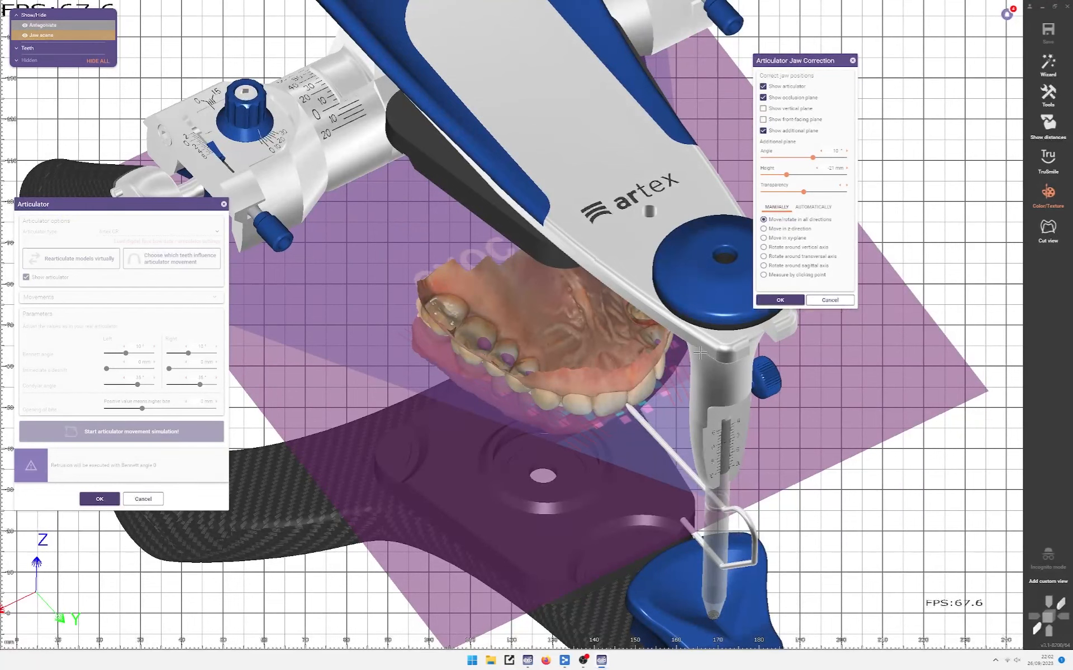
left_click(780, 300)
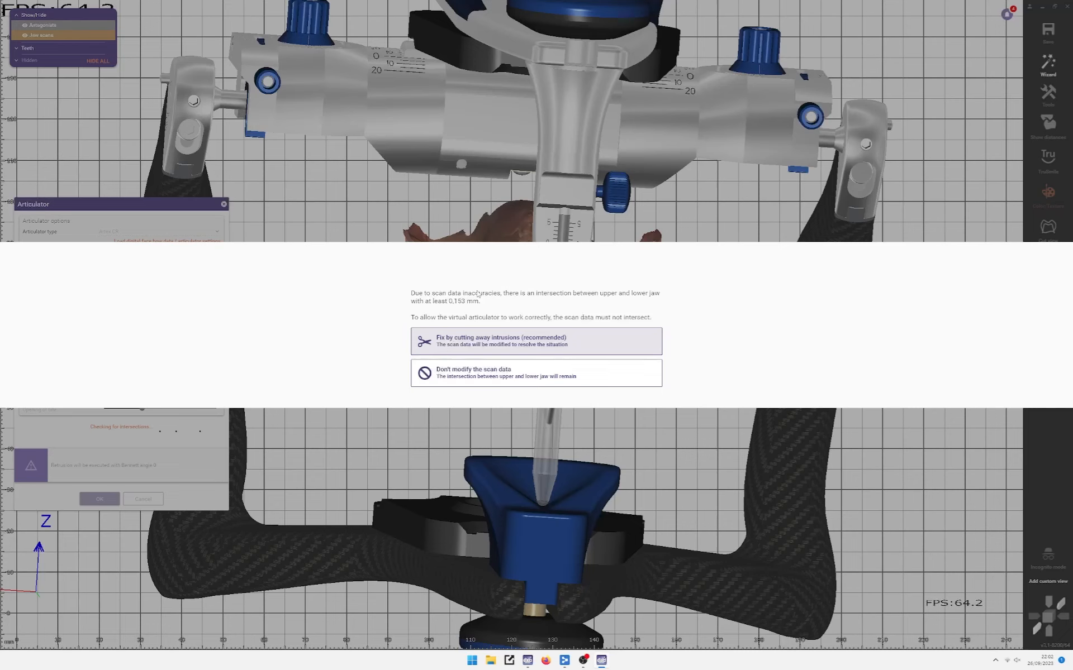
Step: Cut away the jaw intrusions and choose the Artex CR Flat Table articulator
left_click(533, 342)
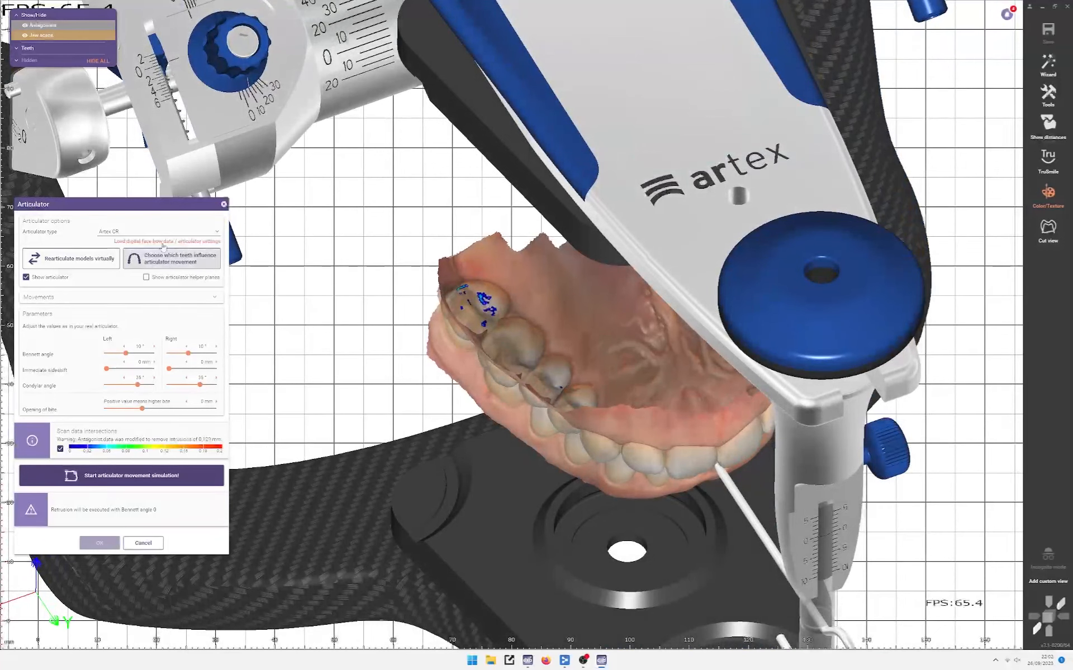
left_click(154, 231)
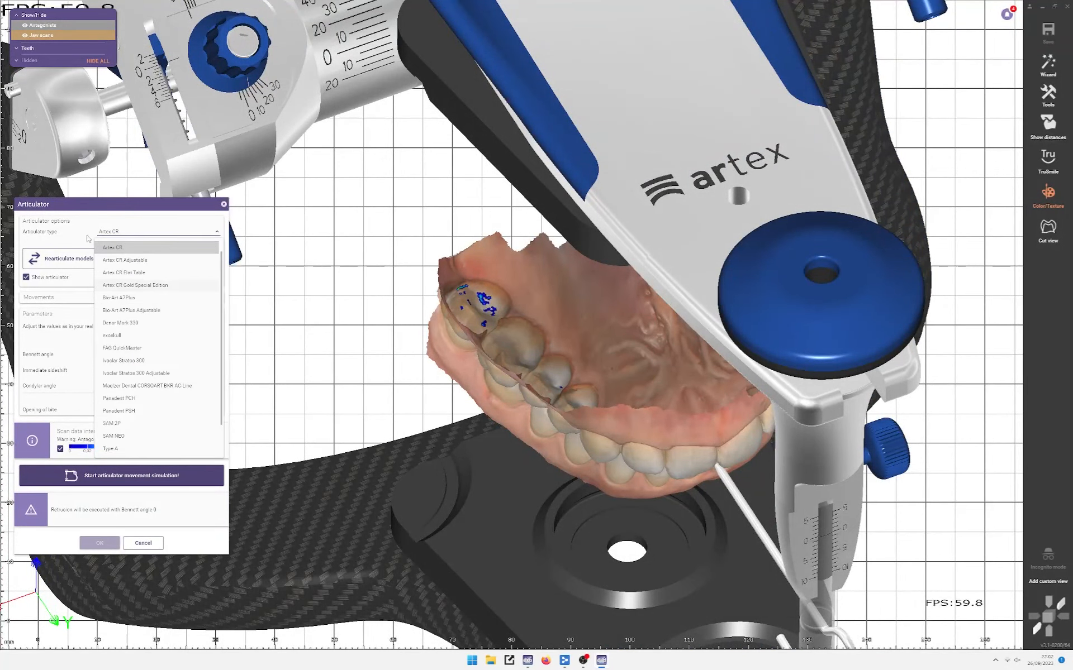
left_click(151, 273)
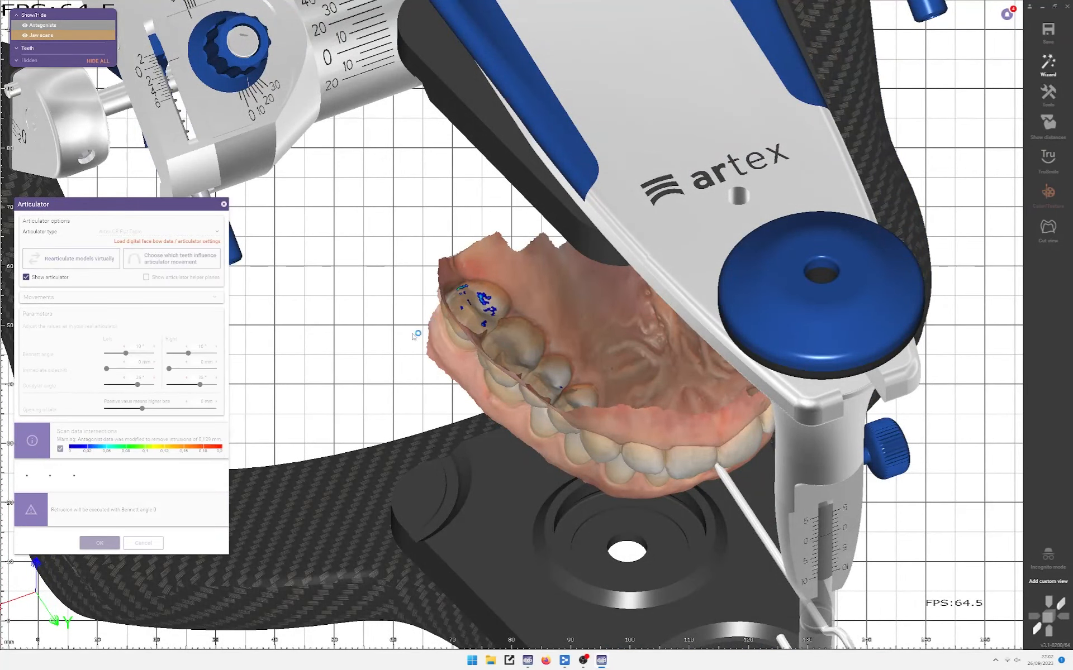
Step: Run the articulator movement simulation and accept the articulator settings
scroll(500, 289, "up", 4)
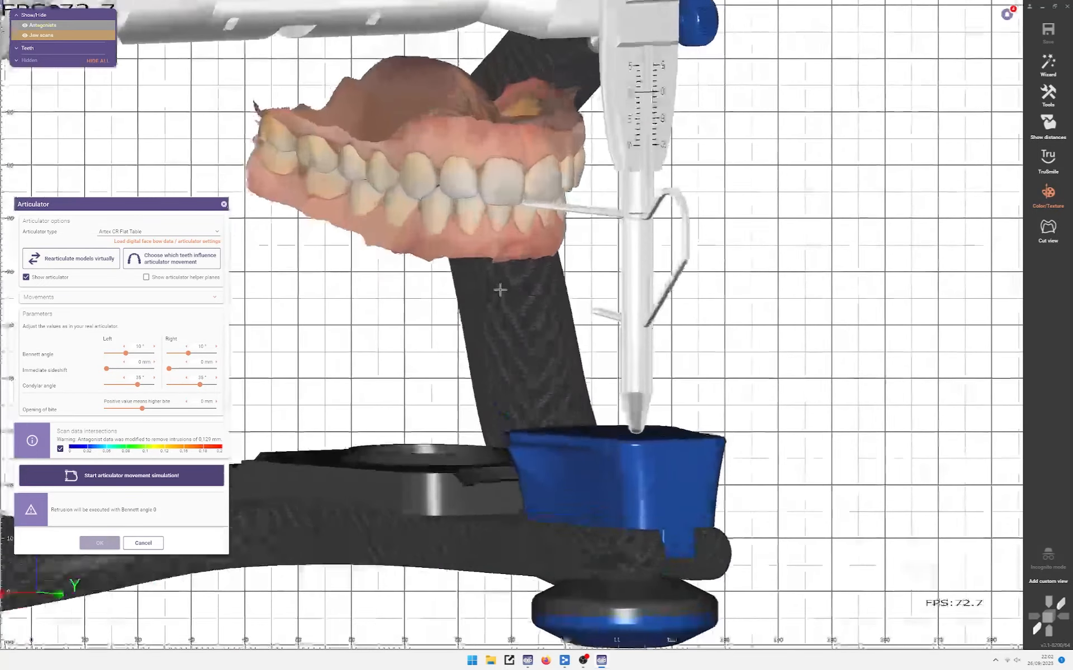
left_click(168, 474)
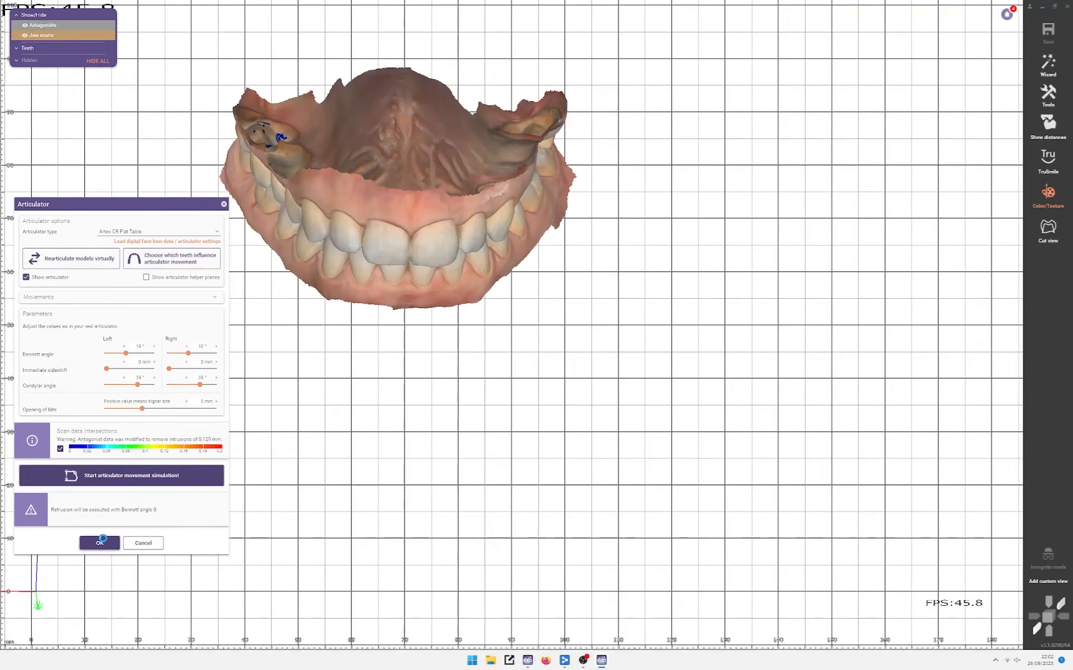
left_click(101, 541)
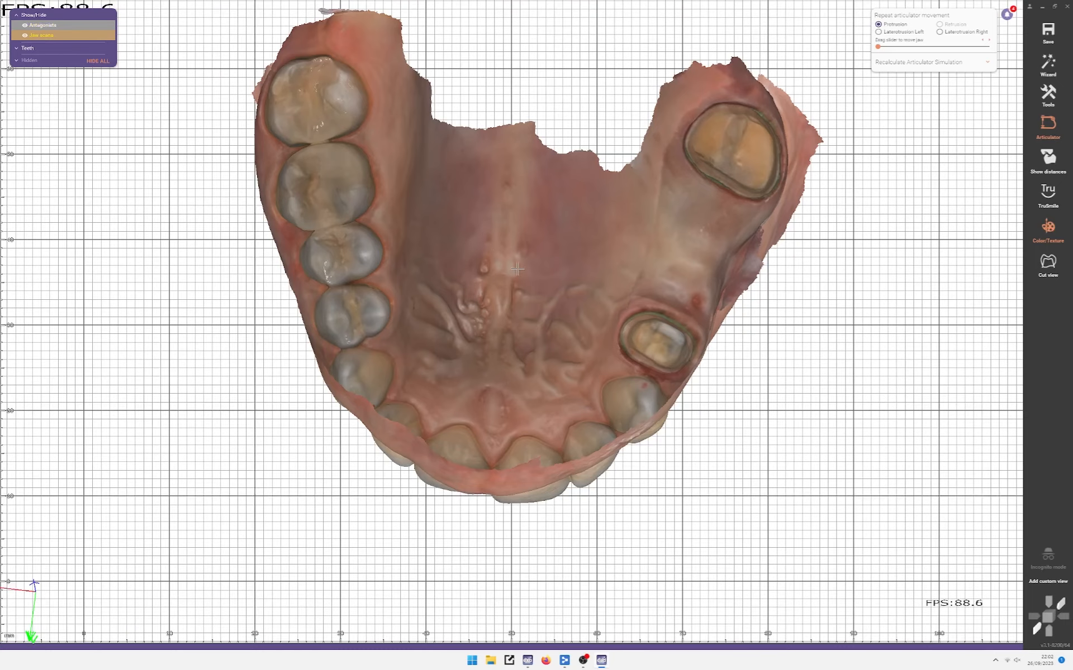
Step: View the closed bite from occlusal, left-oblique and right sides, then show the project in Explorer
right_click_drag(518, 269, 515, 134)
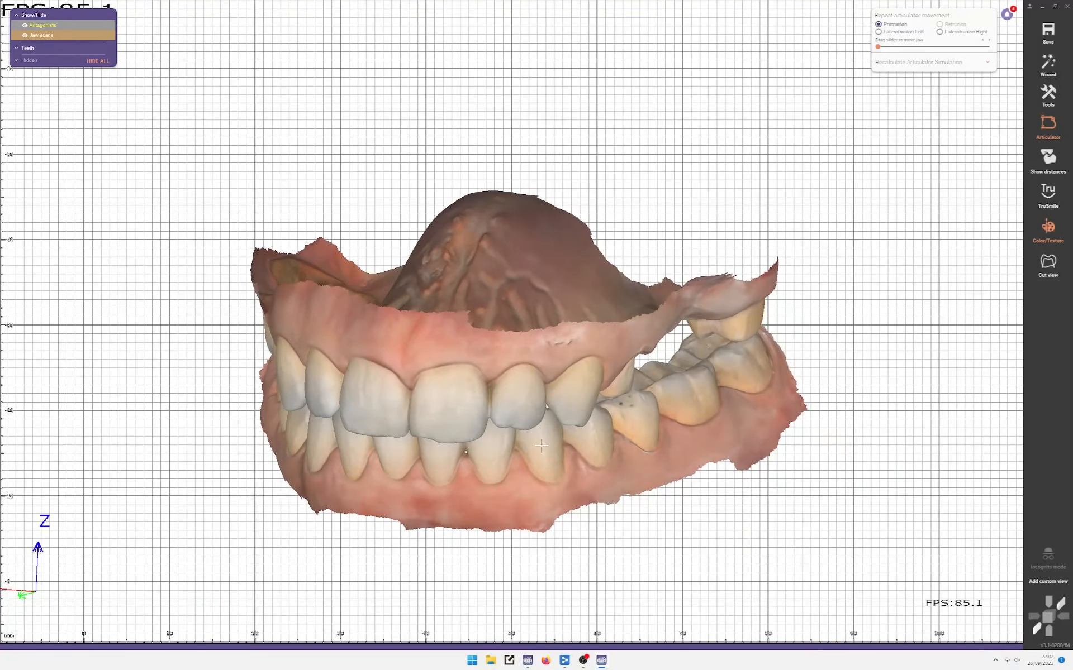
right_click_drag(435, 383, 83, 386)
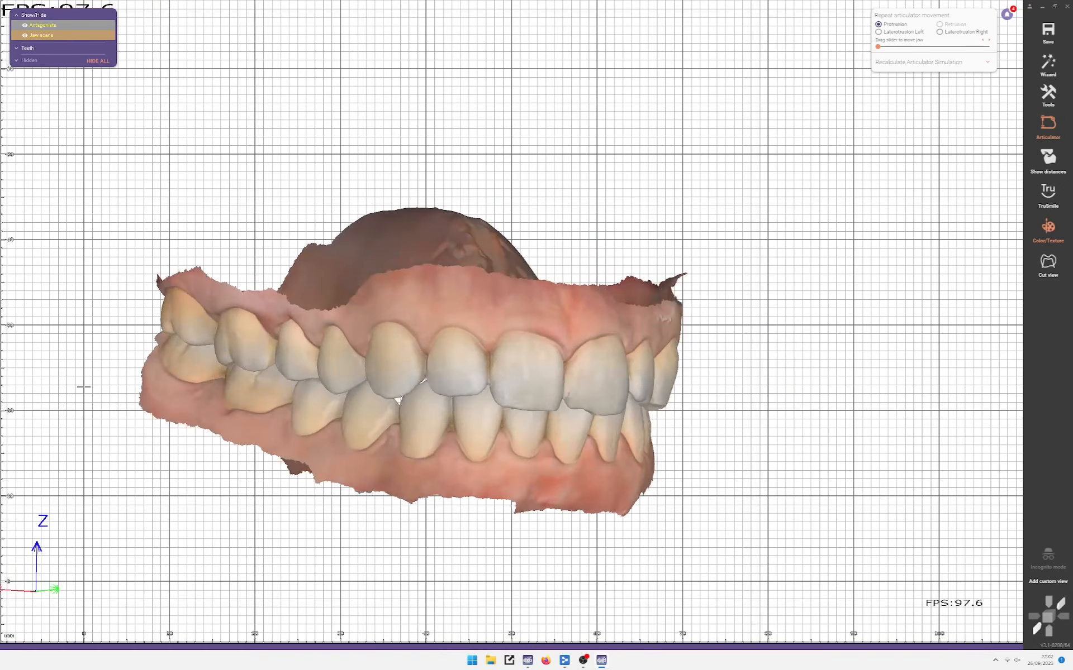
right_click_drag(245, 373, 376, 364)
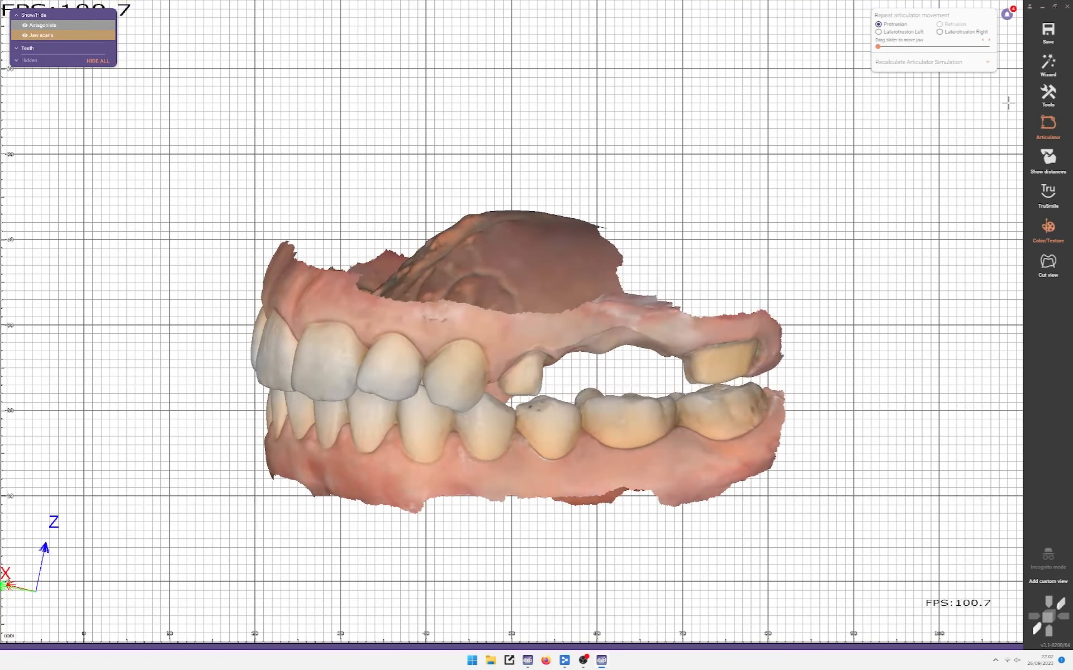
left_click(1049, 95)
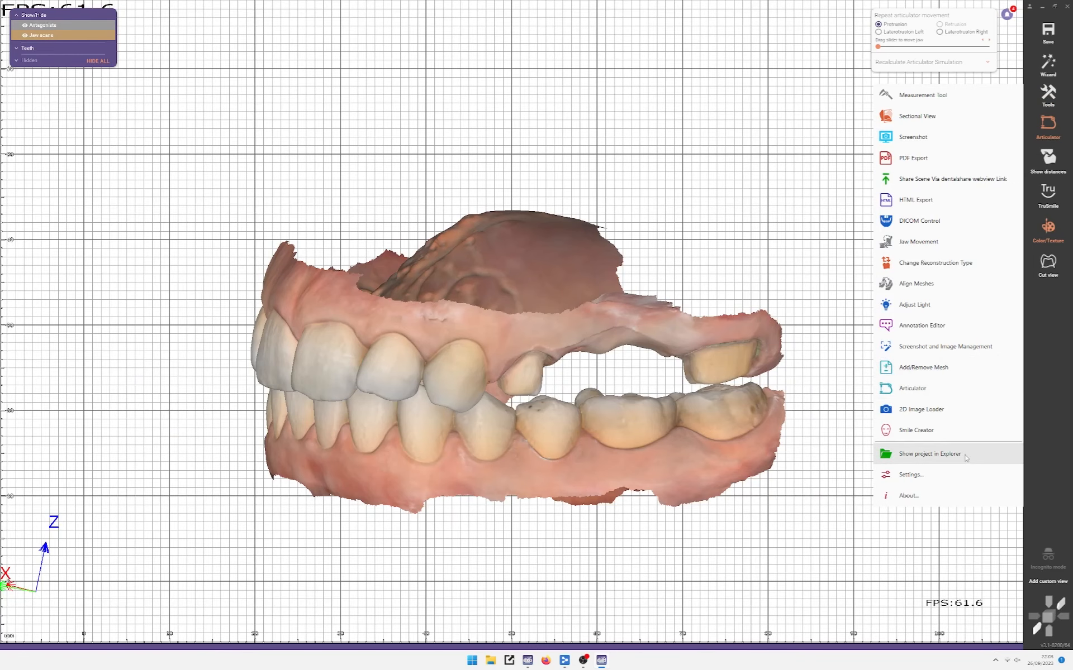
left_click(944, 453)
Step: Select Patient-occlusionfirst.obj and Patient-occlusionsecond.obj and drop them into the exocad scene
left_click(424, 116)
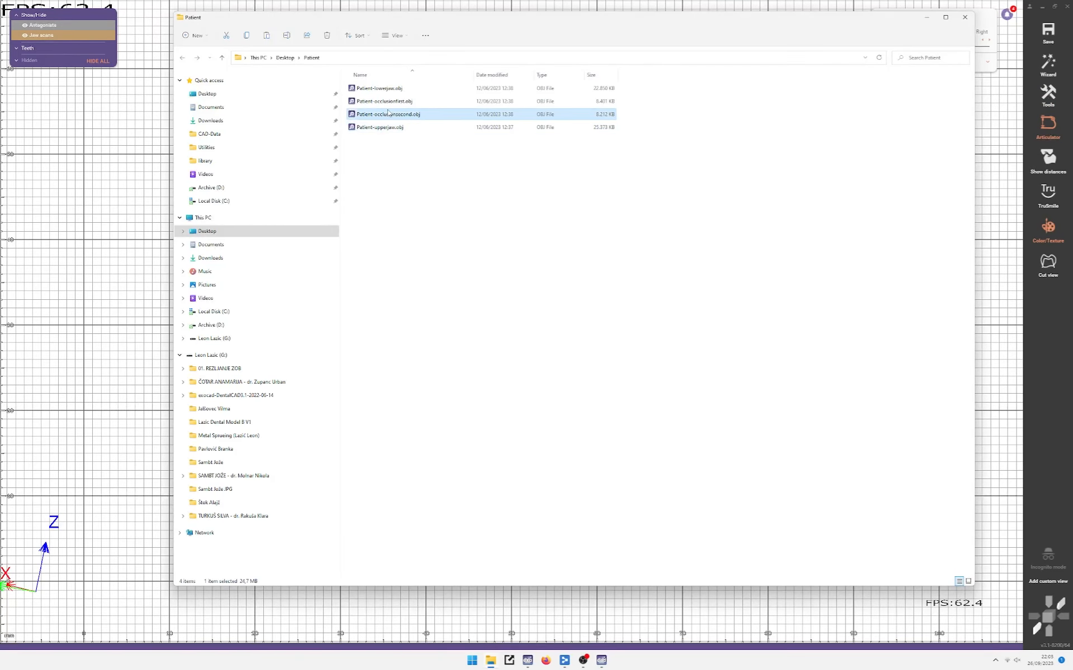
left_click(431, 102, "ctrl")
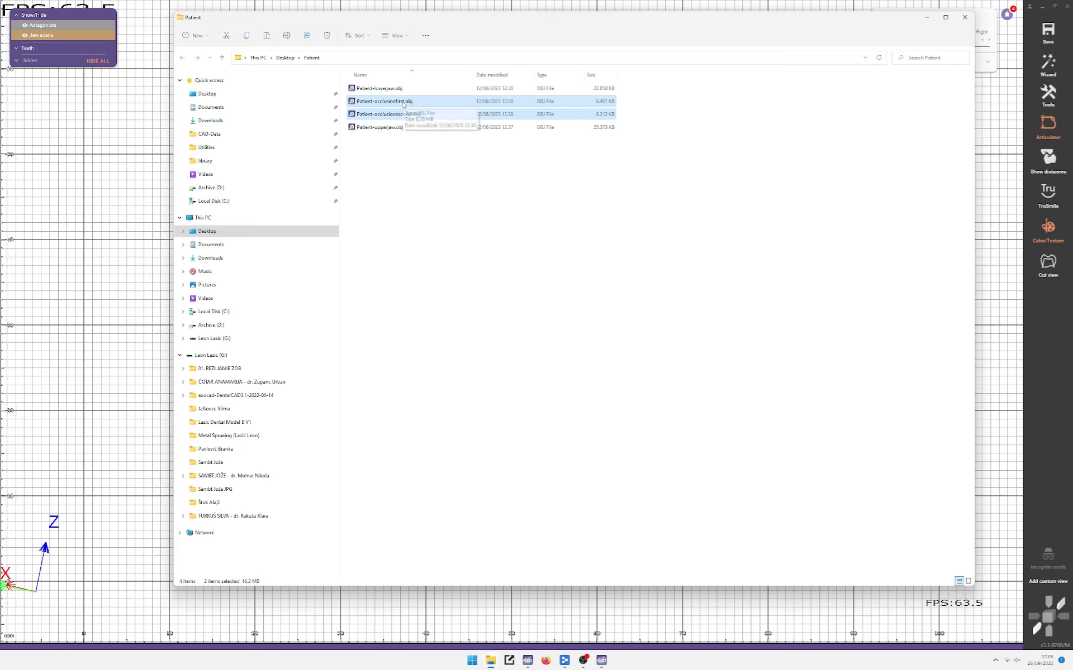
left_click_drag(408, 103, 448, 138)
left_click(424, 170)
left_click(394, 102)
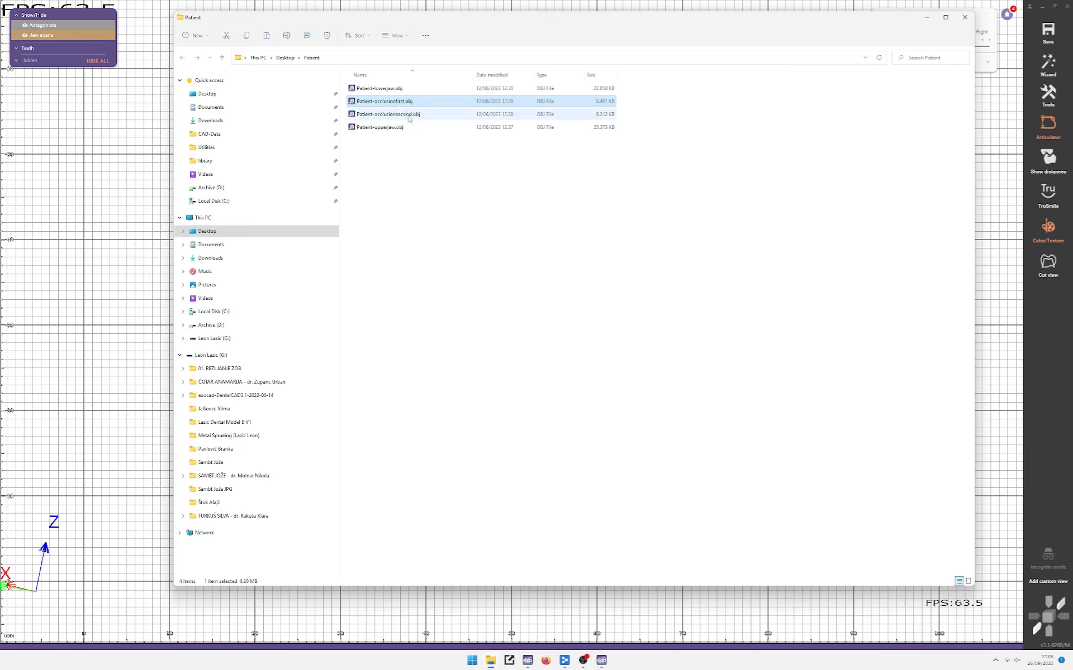
left_click(373, 111, "ctrl")
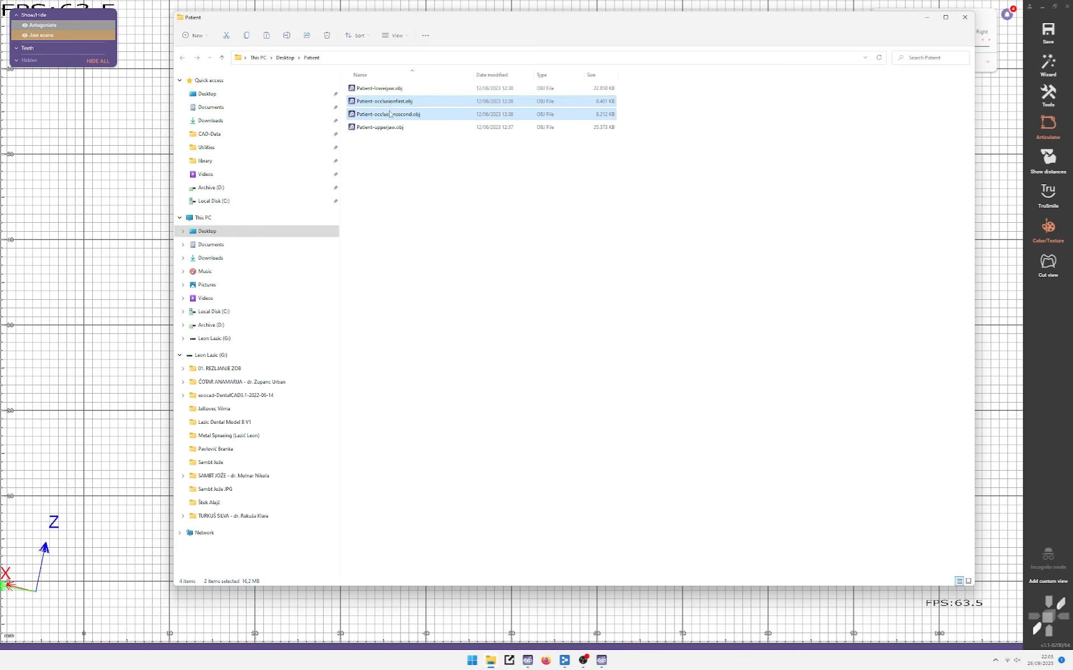
left_click_drag(389, 118, 120, 238)
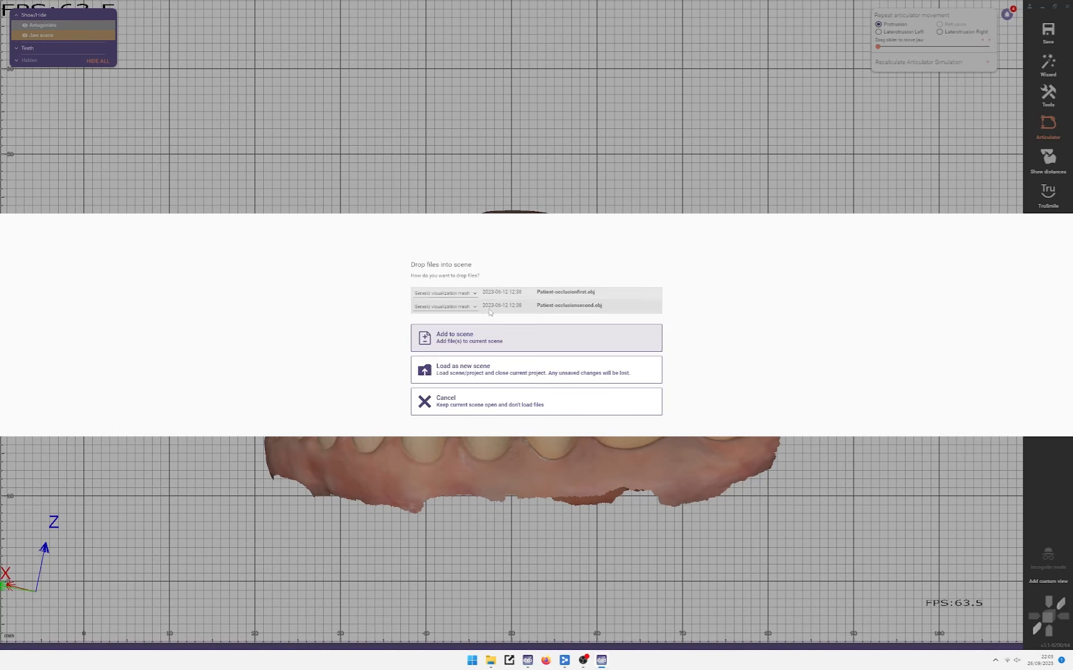
Step: Add both files as Generic visualization meshes relative to the scan data, kept individual
left_click(446, 294)
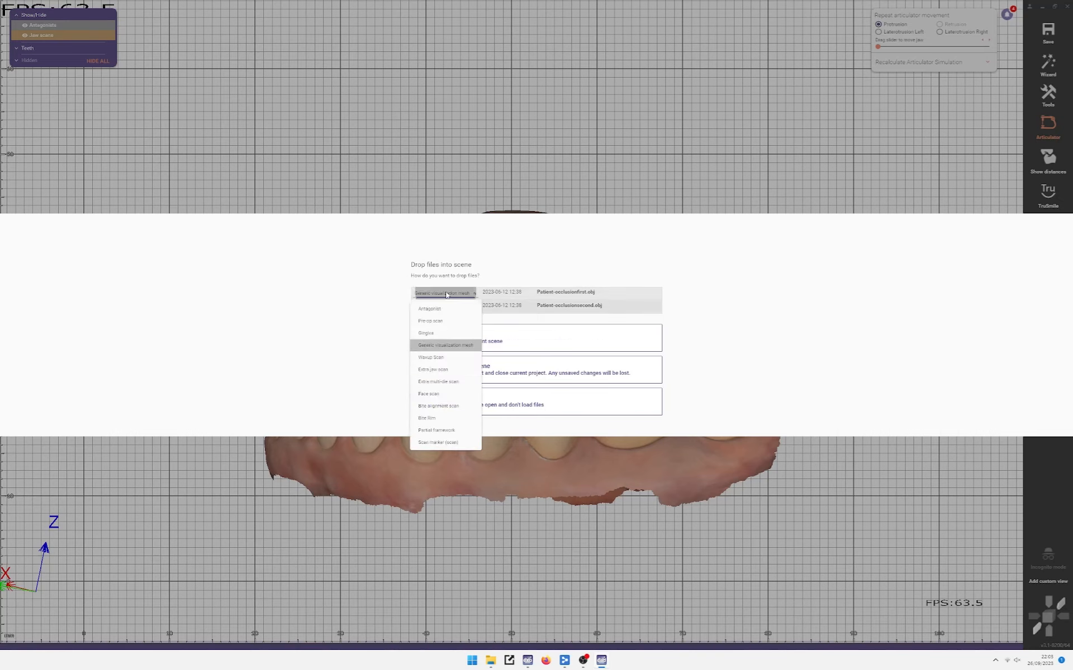
left_click(327, 407)
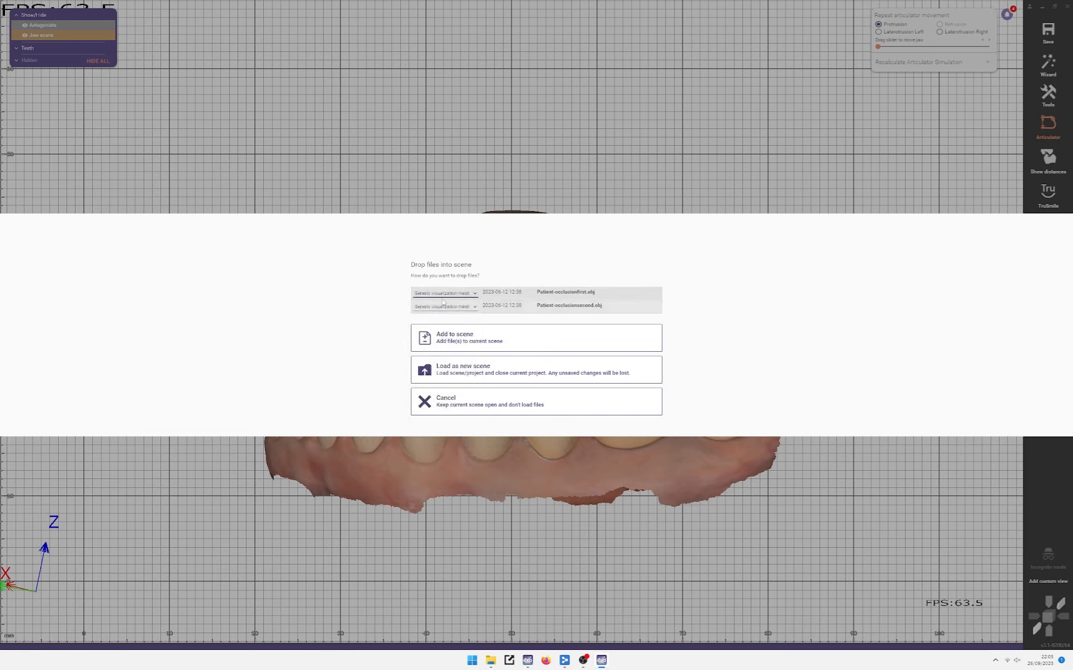
left_click(445, 294)
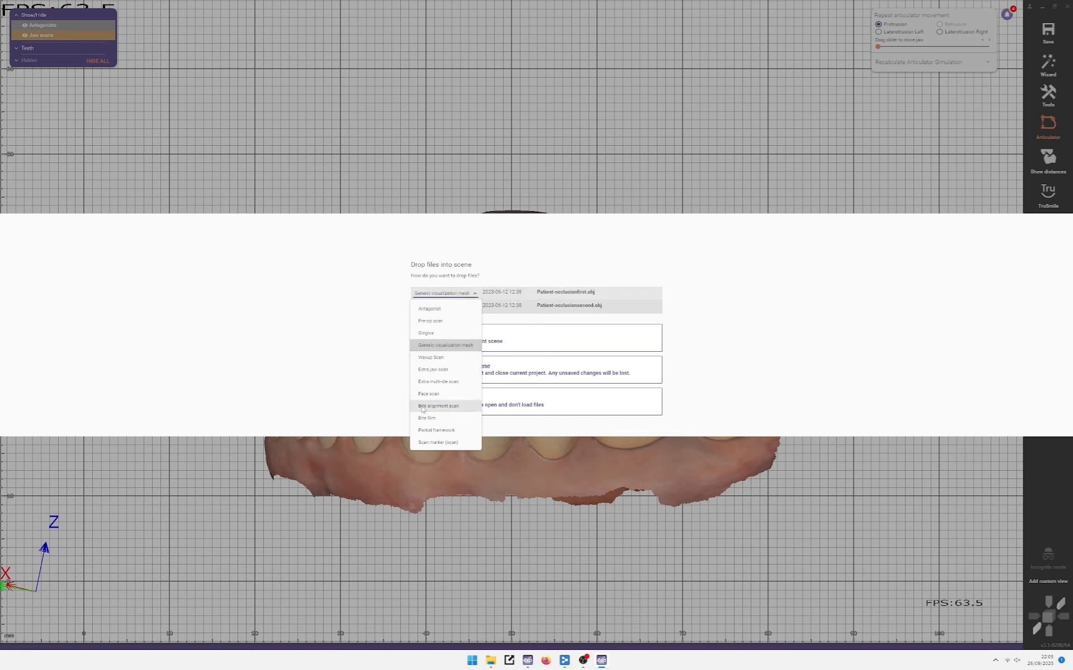
left_click(338, 337)
left_click(517, 338)
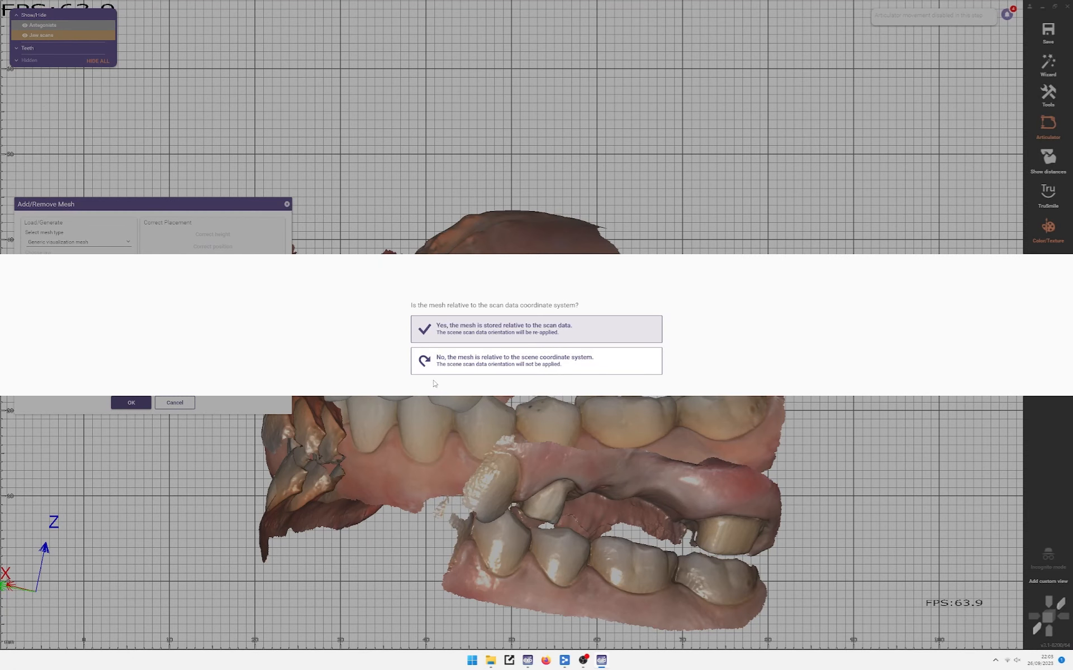
left_click(553, 332)
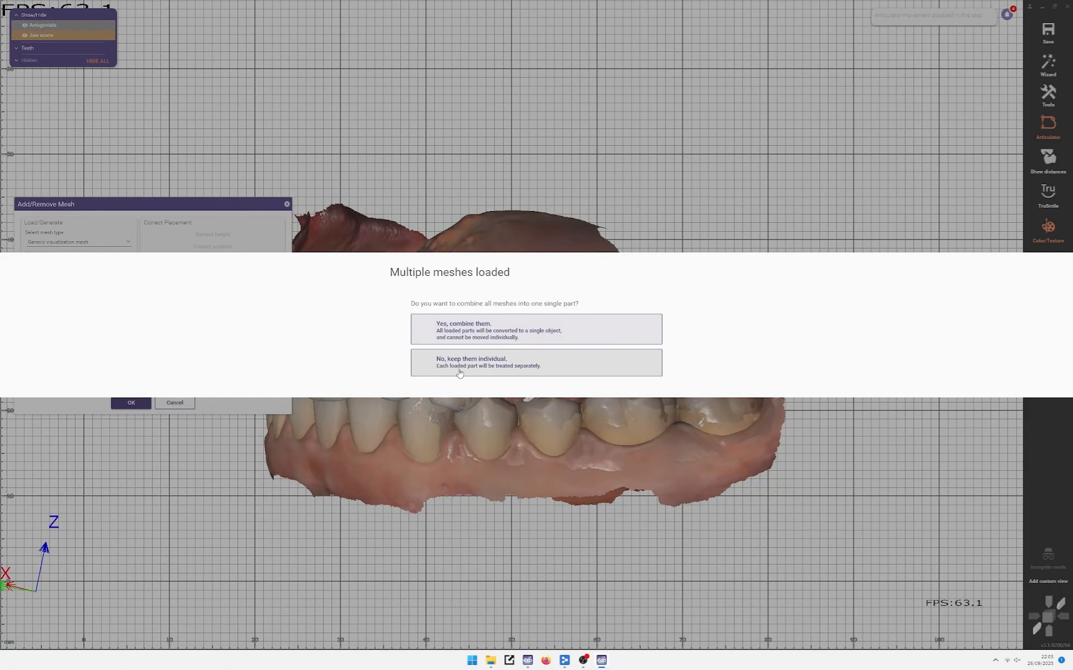
left_click(480, 369)
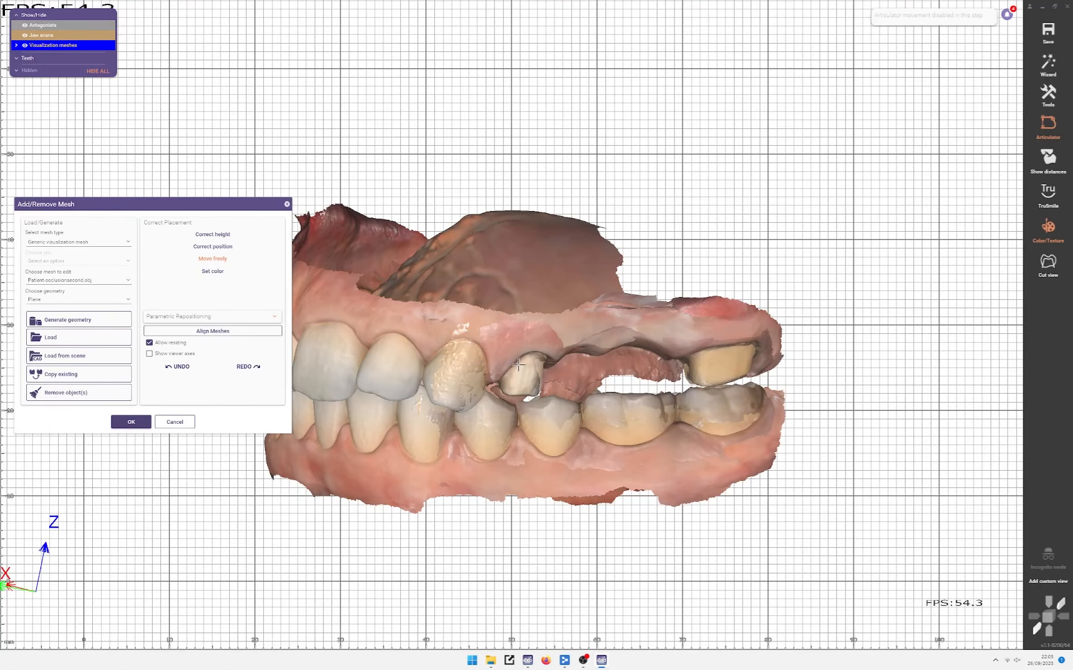
Step: Check the two occlusion meshes beside the jaw scans and confirm the Add/Remove Mesh dialog
scroll(710, 490, "up", 4)
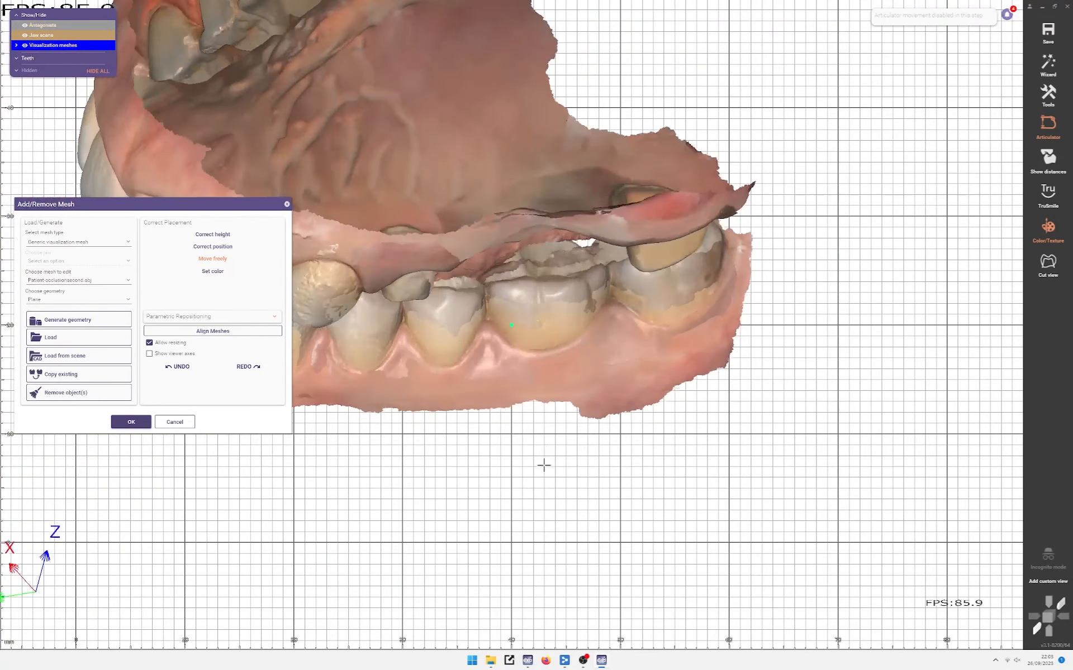
right_click_drag(538, 430, 545, 422)
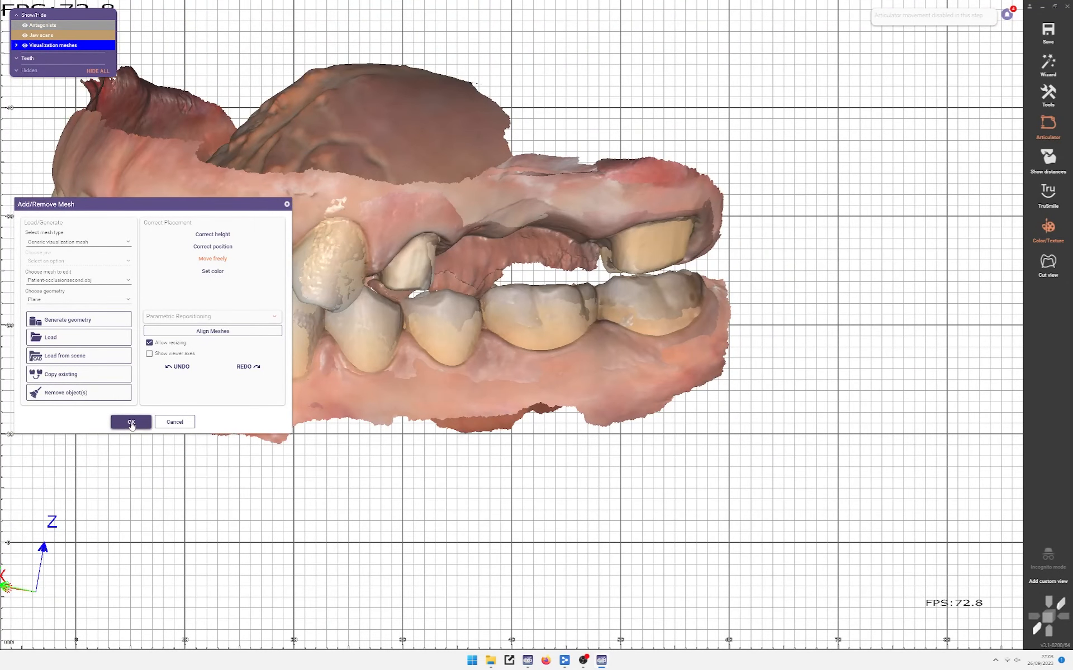
left_click(131, 423)
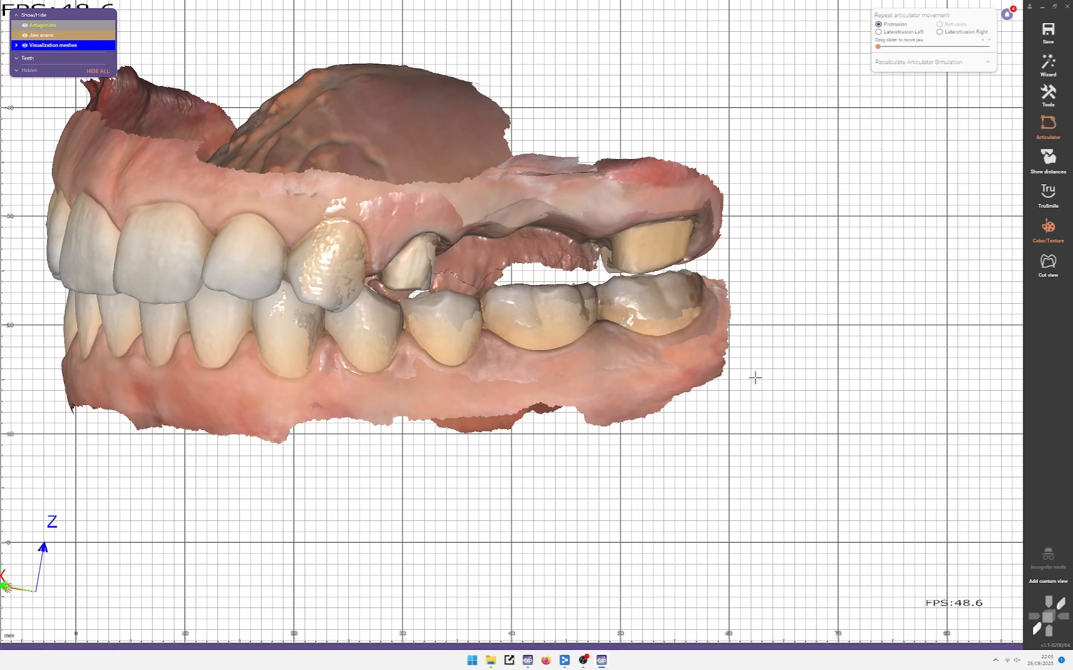
left_click(1048, 94)
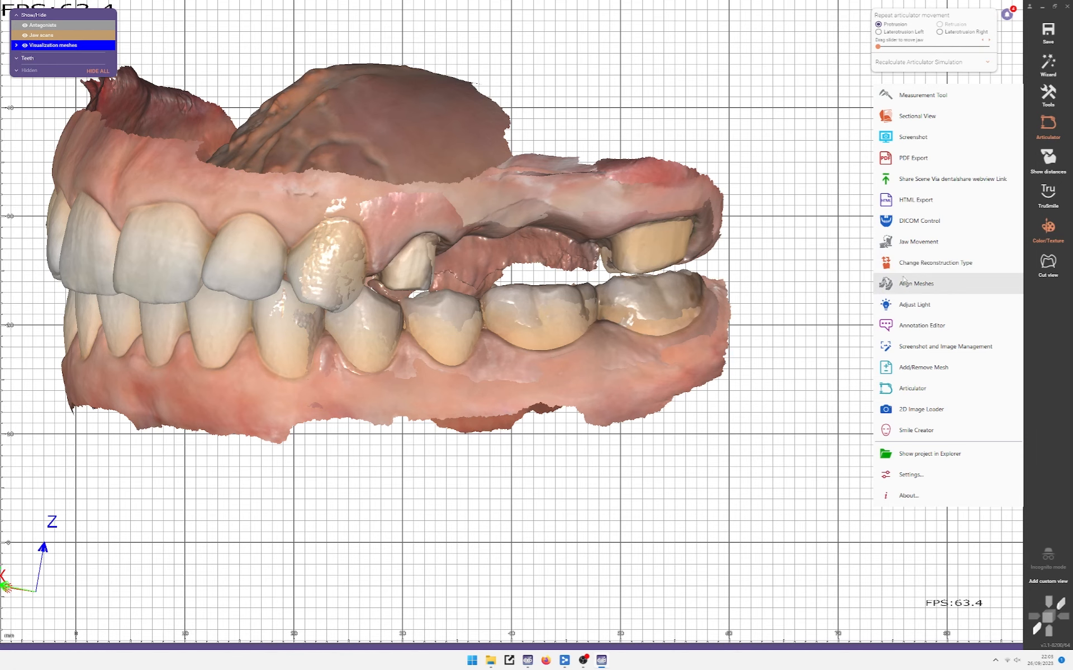
Step: Start Align Meshes and orbit the jaws to an oblique view of the arch
left_click(888, 286)
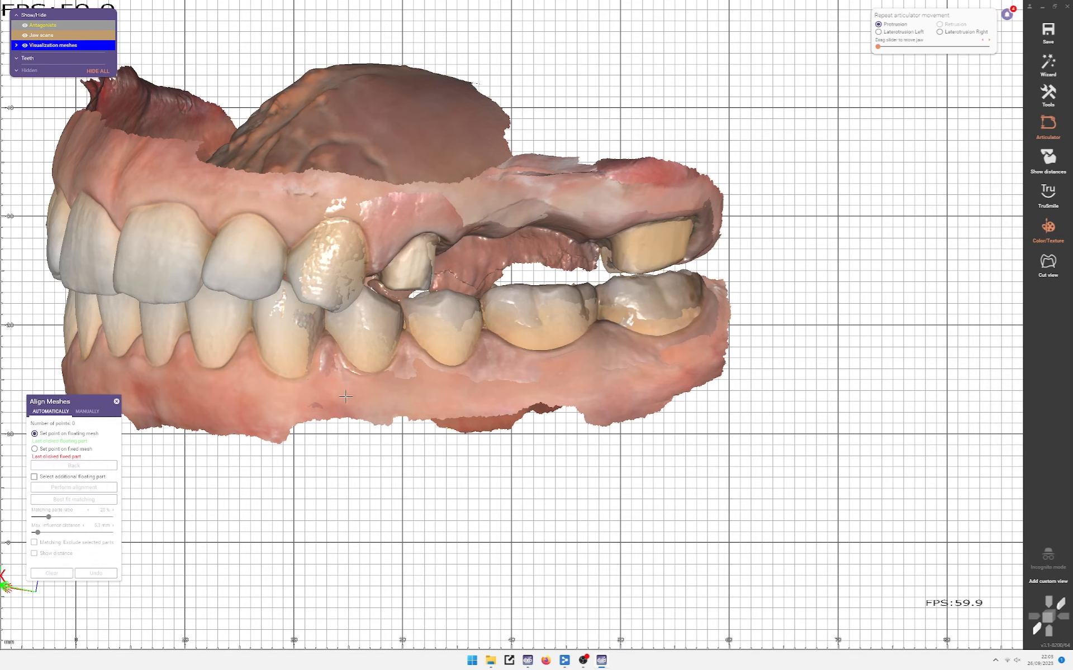
scroll(346, 397, "up", 2)
scroll(345, 398, "down", 2)
middle_click_drag(346, 397, 407, 338)
right_click_drag(407, 337, 397, 431)
scroll(447, 370, "up", 3)
scroll(447, 371, "down", 3)
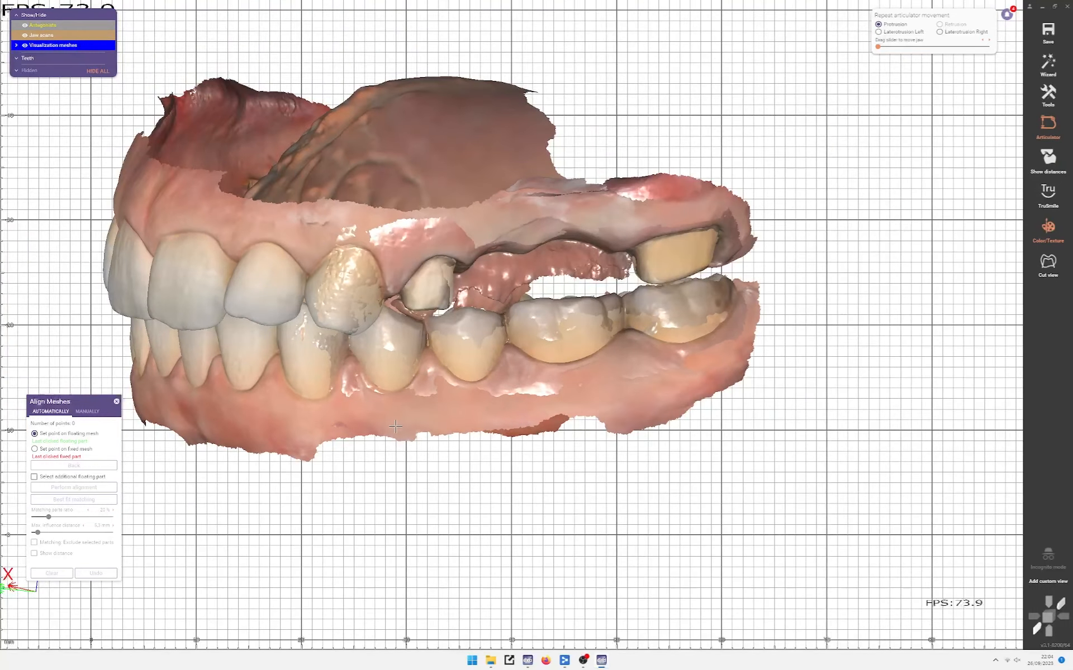
right_click_drag(446, 371, 680, 352)
right_click_drag(387, 421, 409, 341)
scroll(413, 337, "up", 3)
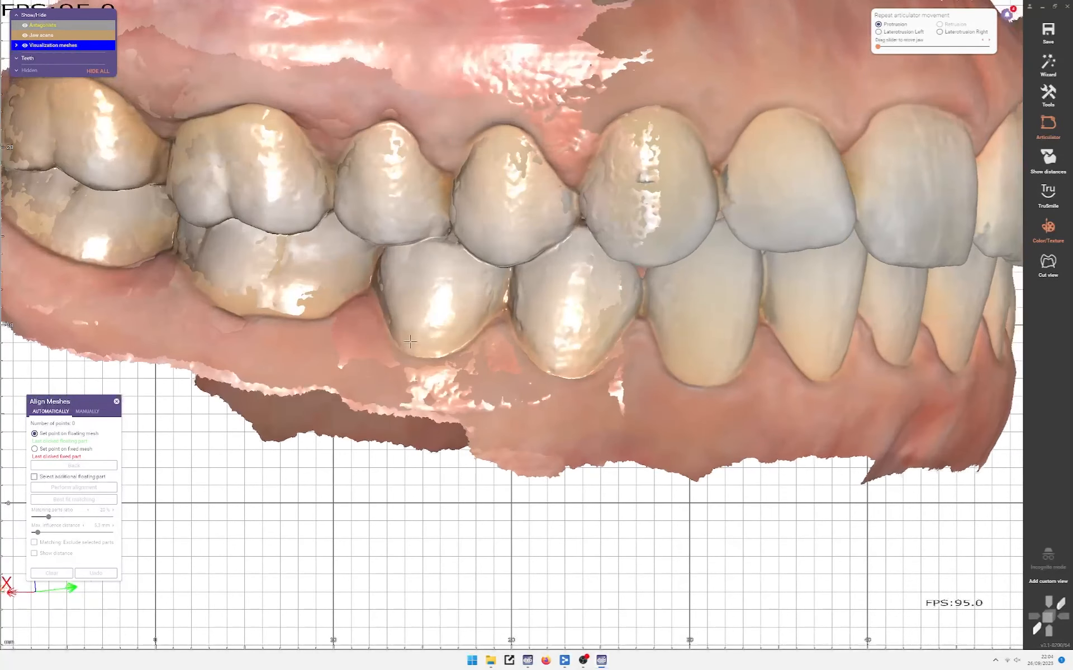
Step: Mark a matching point pair on the lower premolar and its antagonist, then review it
middle_click(674, 411, "ctrl")
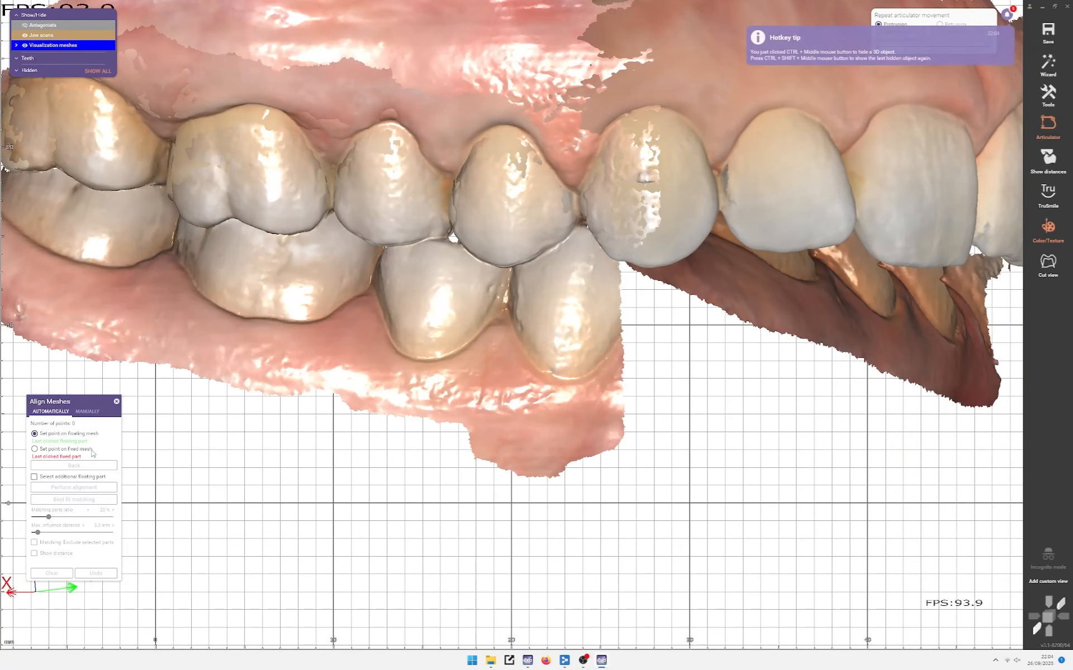
left_click(421, 334)
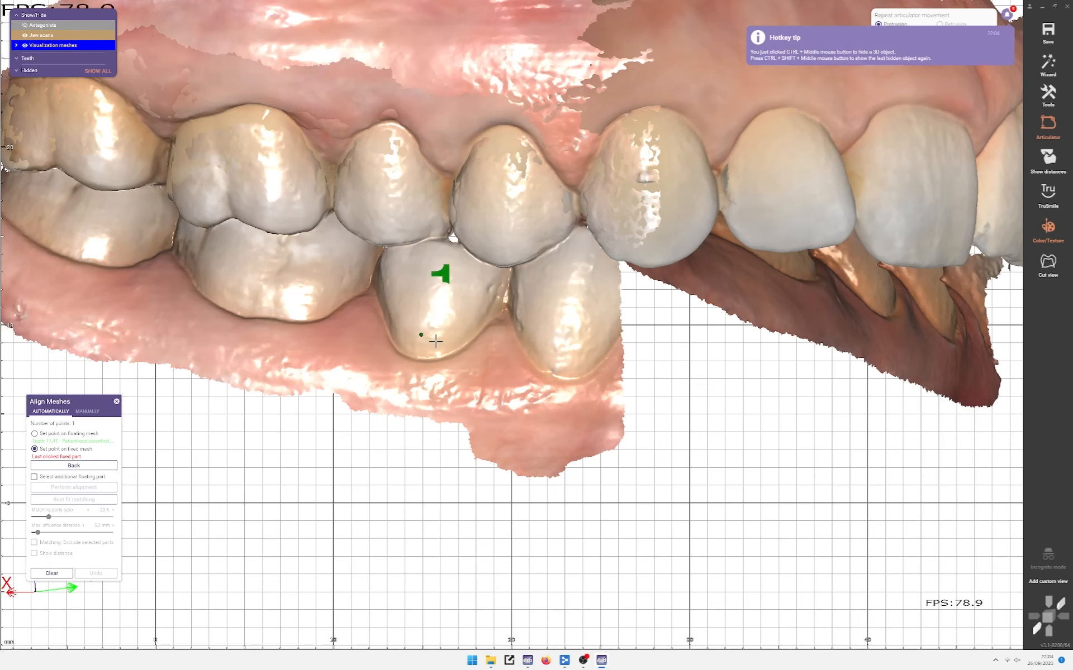
middle_click(423, 337, "ctrl+shift")
middle_click(440, 326, "ctrl")
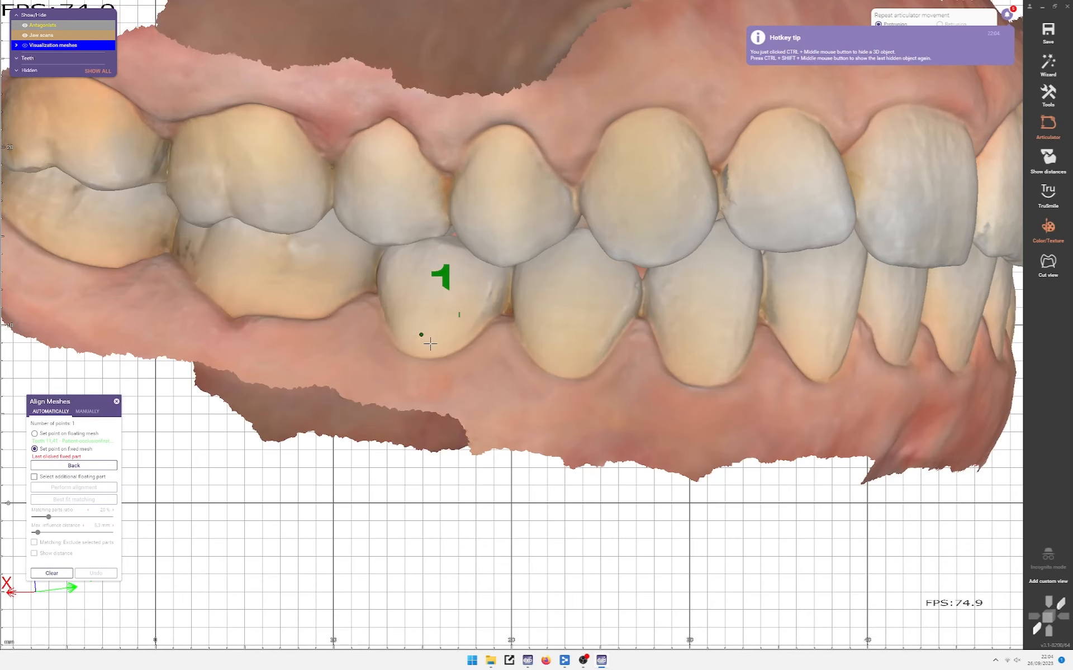
left_click(424, 334)
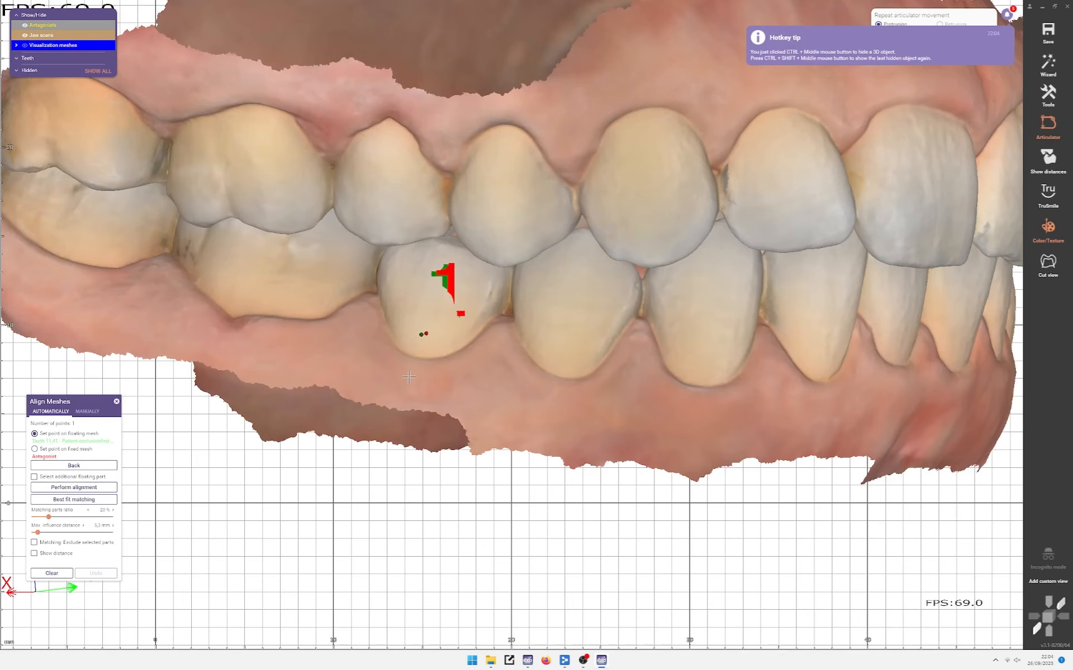
middle_click(406, 353, "ctrl+shift")
scroll(406, 354, "down", 2)
right_click_drag(406, 354, 457, 326)
scroll(428, 350, "up", 3)
scroll(429, 344, "down", 2)
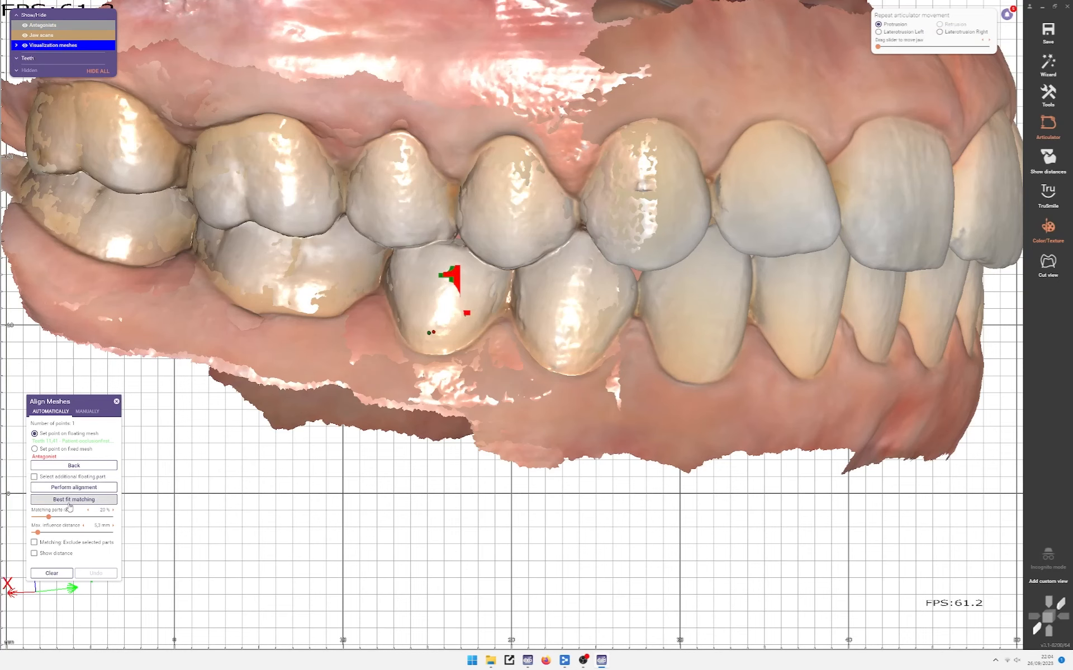
Step: Turn on Show distance and orbit the model to inspect the colour map
left_click(34, 554)
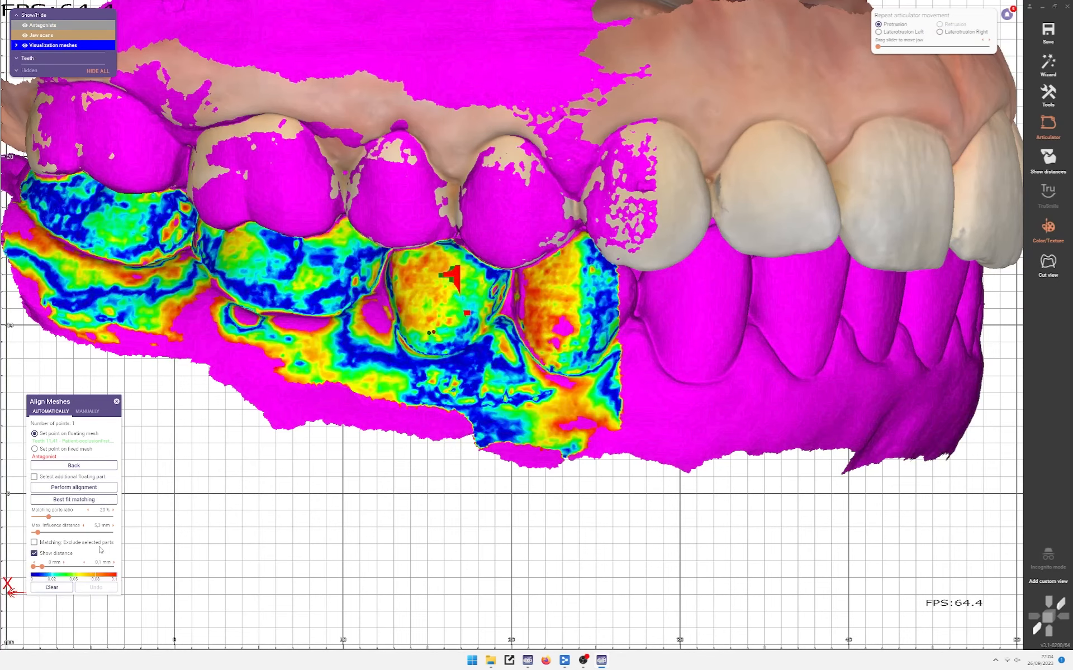
scroll(229, 515, "down", 2)
right_click_drag(230, 514, 261, 476)
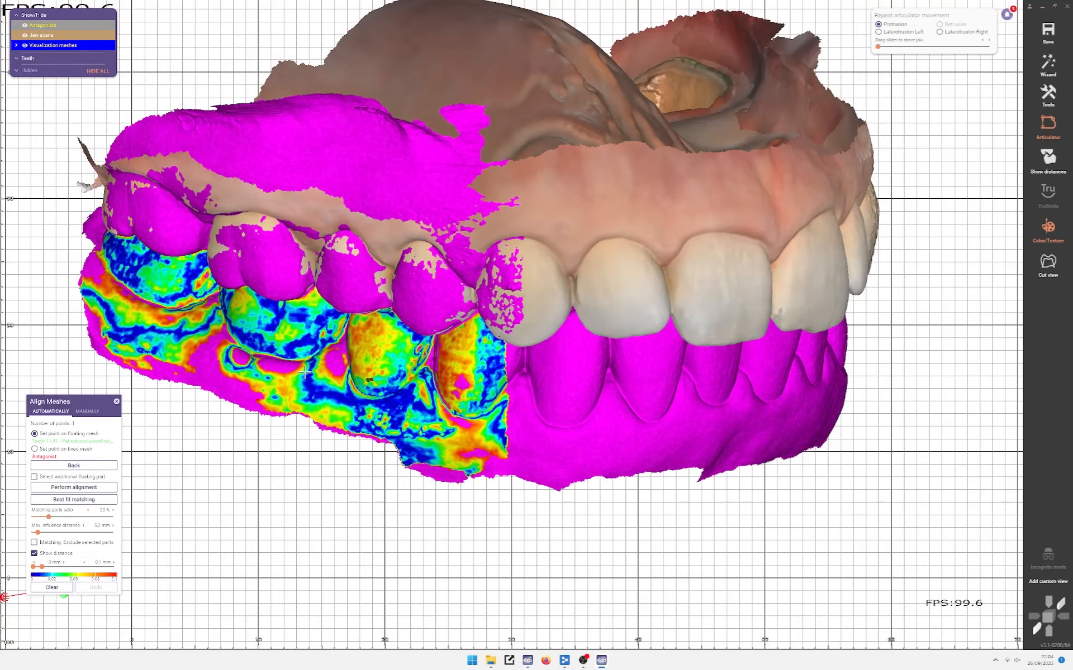
scroll(342, 333, "up", 2)
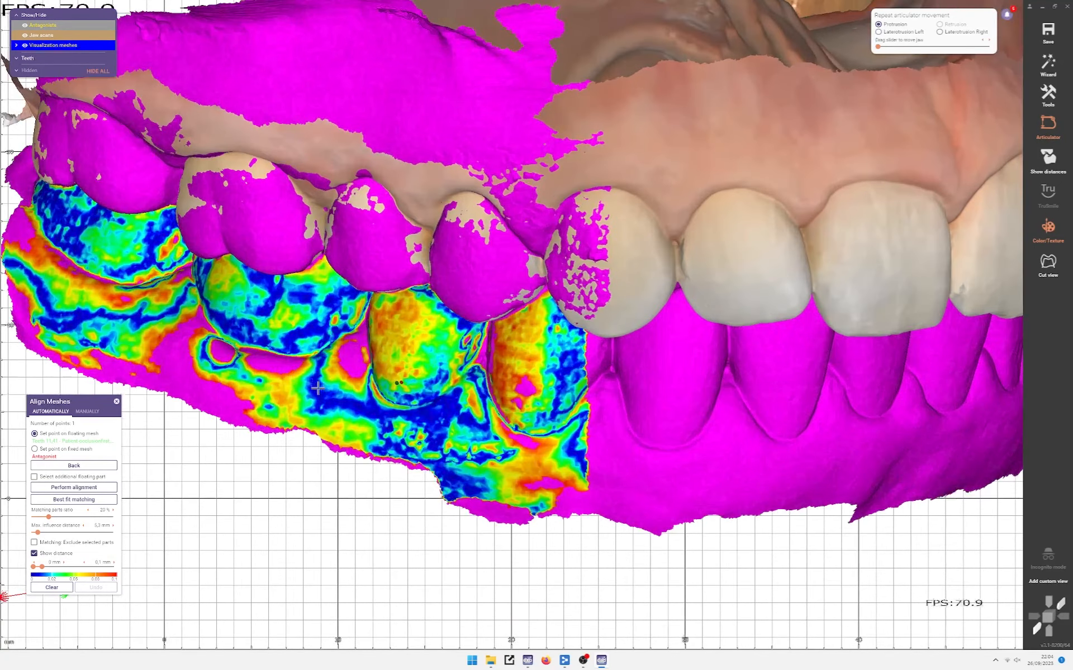
right_click_drag(318, 388, 351, 377)
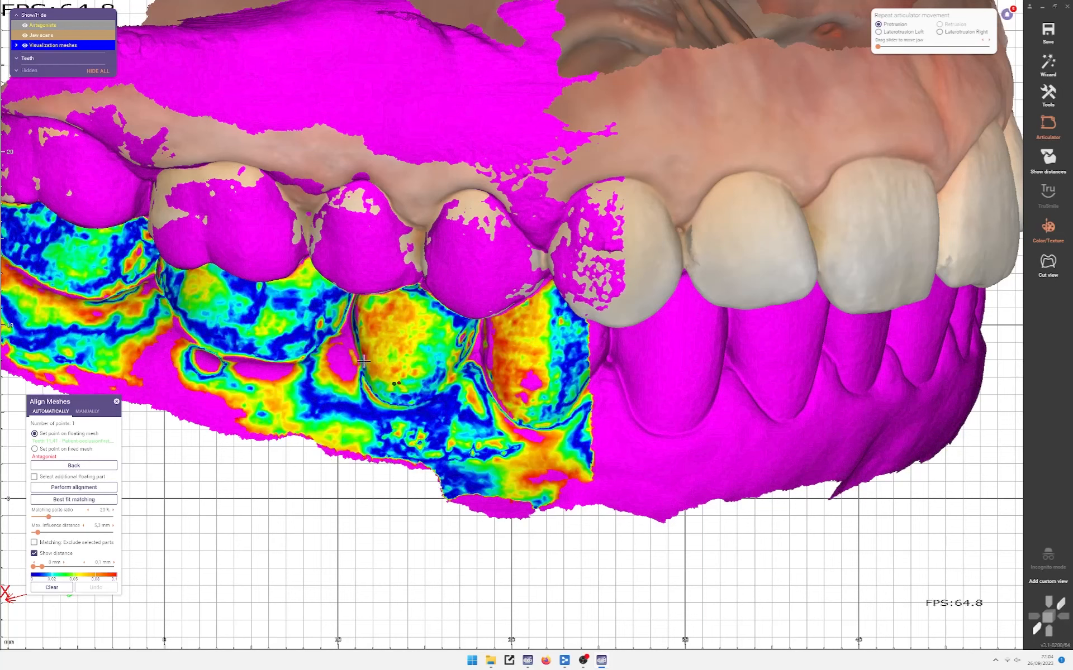
Step: With jaw scans hidden, set the second floating-mesh point on the upper tooth
left_click(404, 255, "ctrl")
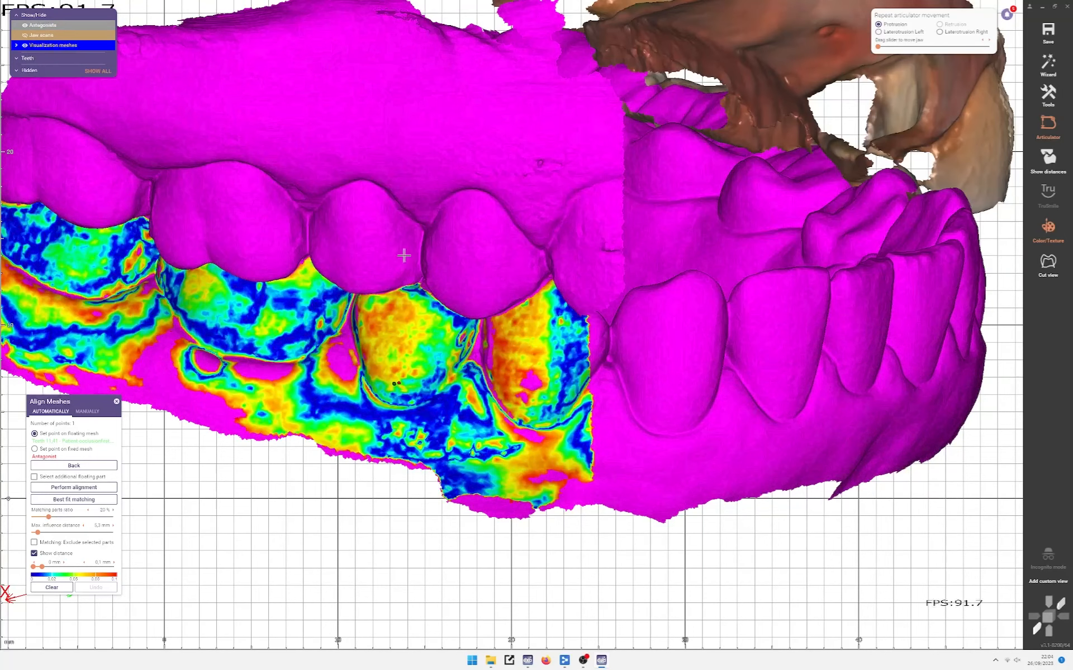
left_click(358, 250)
right_click(339, 192, "ctrl")
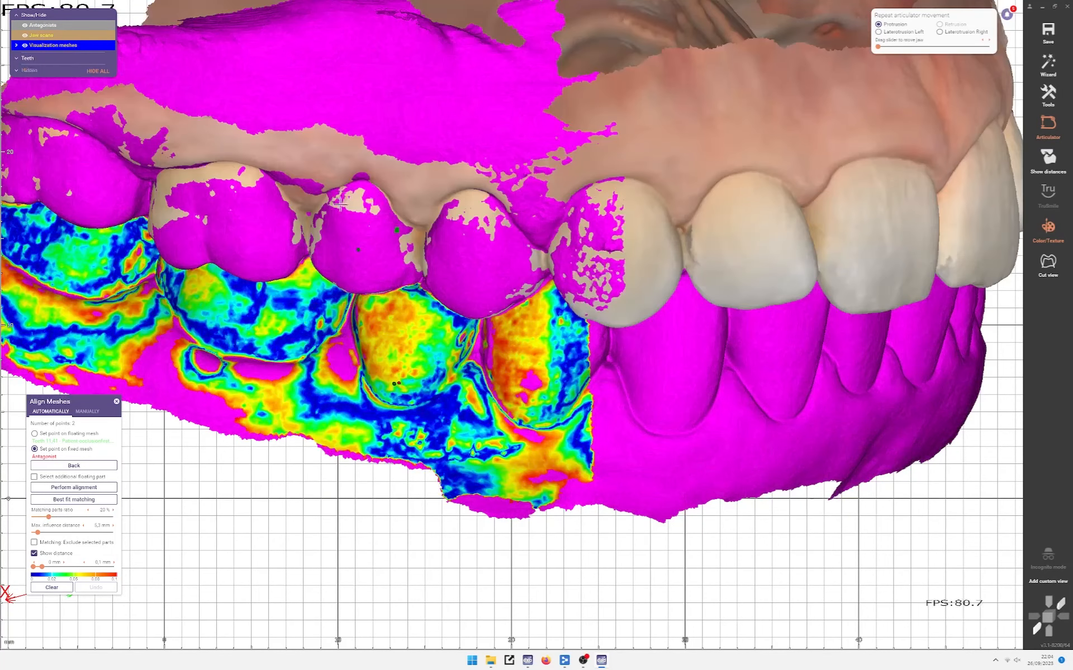
Step: Place the matching fixed-mesh point on the upper tooth to complete the second pair
left_click(352, 238, "ctrl")
left_click(362, 250)
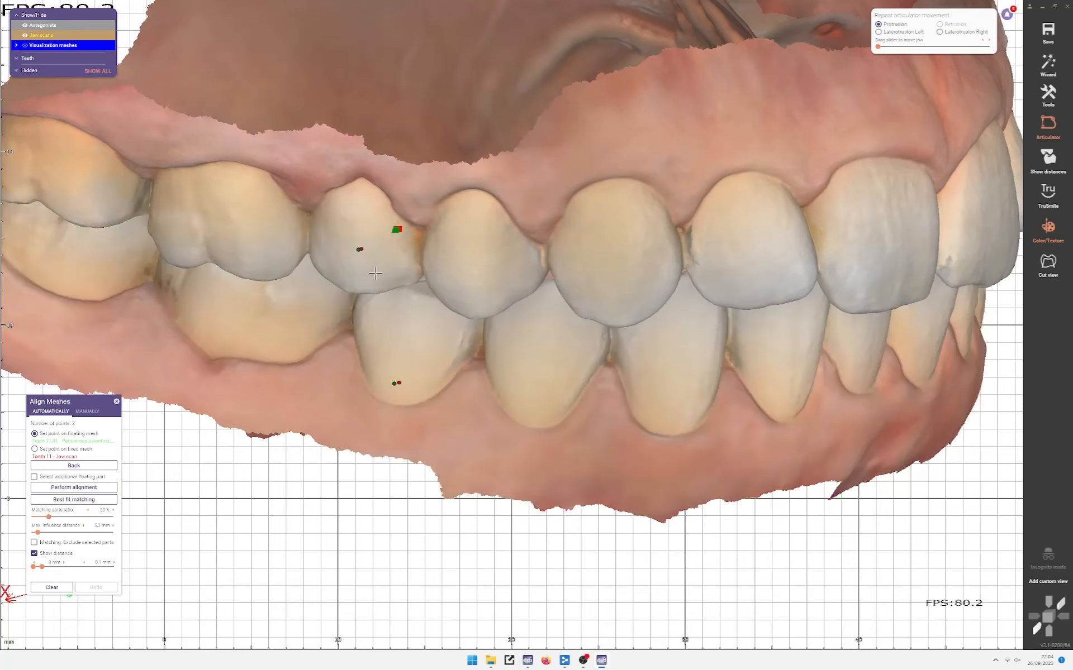
scroll(374, 277, "down", 3)
scroll(374, 277, "down", 2)
mouse_move(373, 277)
right_mouse_down()
mouse_move(380, 245)
mouse_move(349, 331)
mouse_move(383, 292)
mouse_move(368, 272)
right_mouse_up()
scroll(349, 331, "up", 4)
scroll(364, 271, "down", 3)
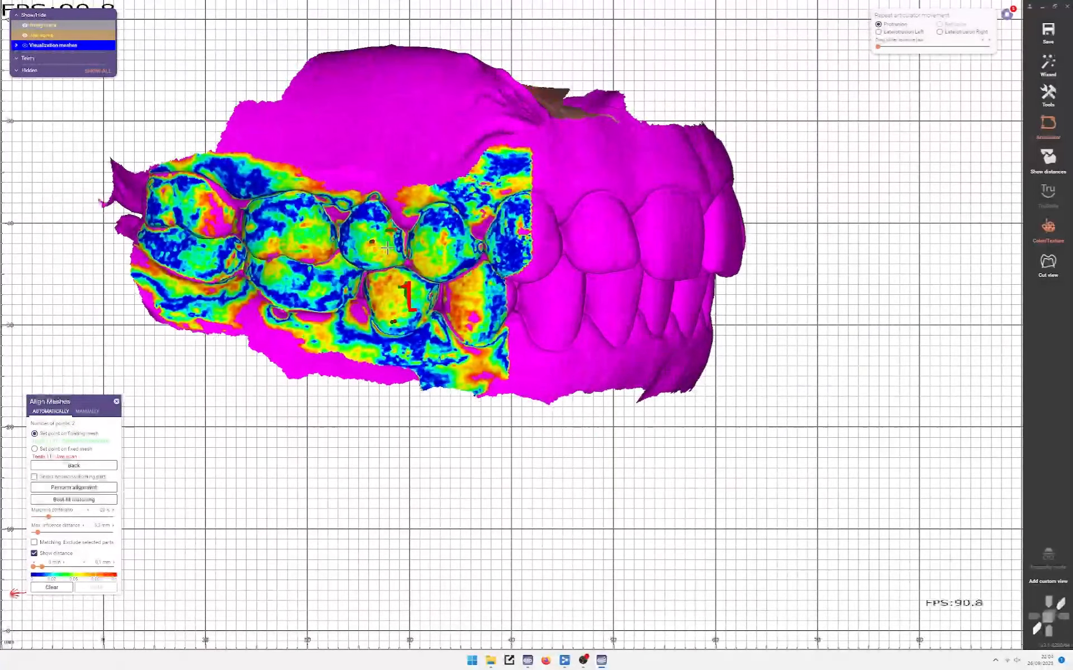
right_click_drag(309, 251, 267, 253)
Step: Rotate and pan the jaws to inspect the distance colour map
scroll(221, 264, "up", 2)
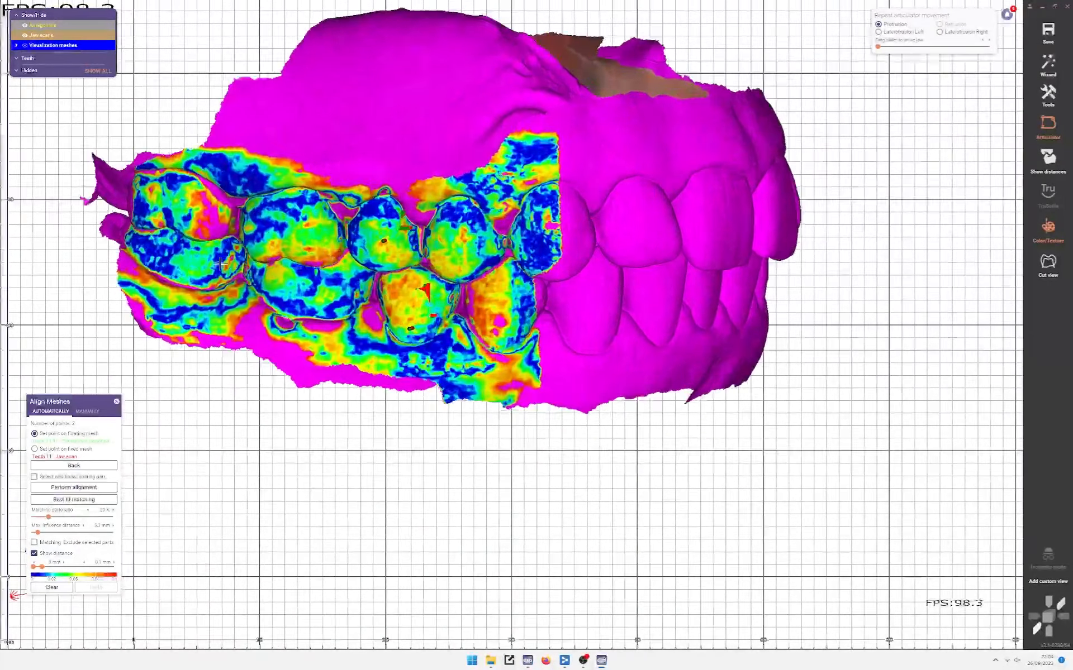
scroll(222, 264, "up", 2)
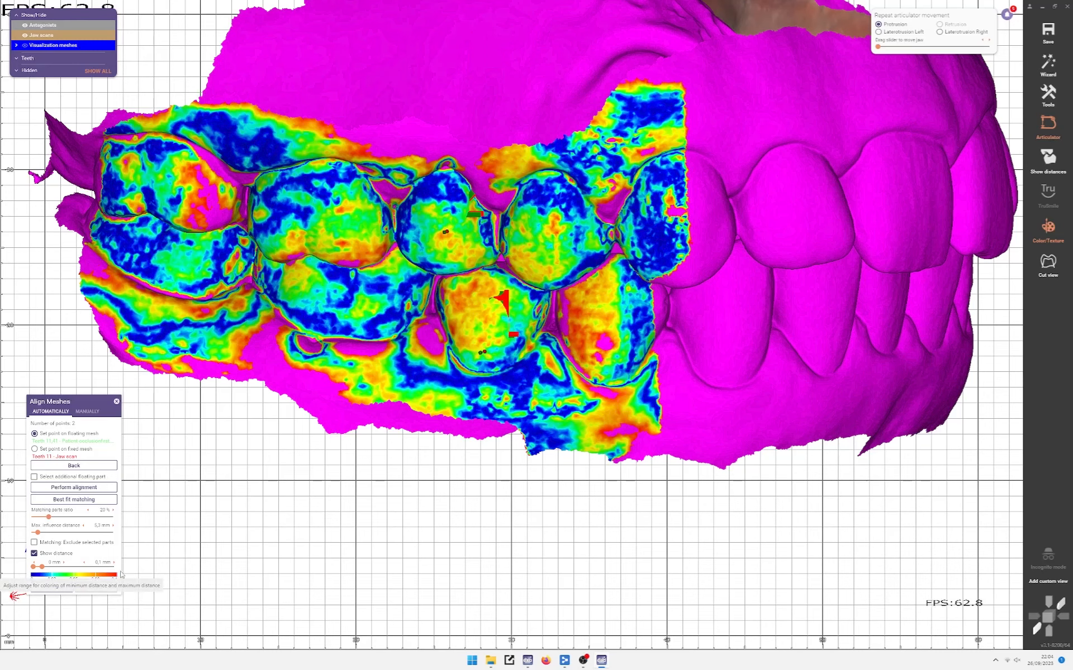
scroll(393, 355, "down", 3)
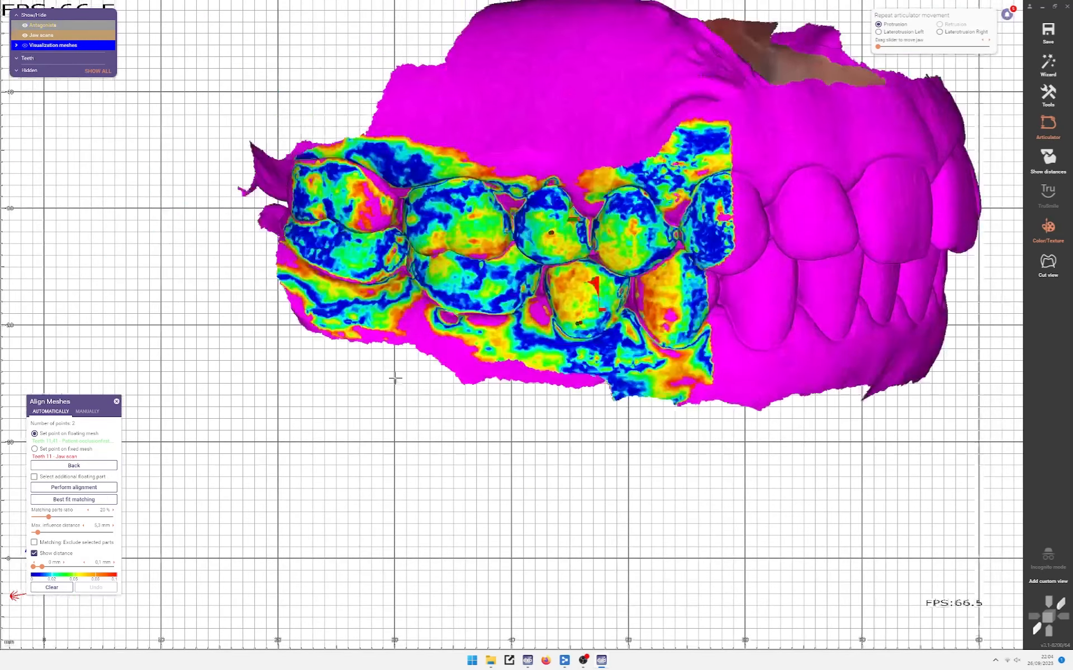
right_click_drag(394, 378, 263, 458)
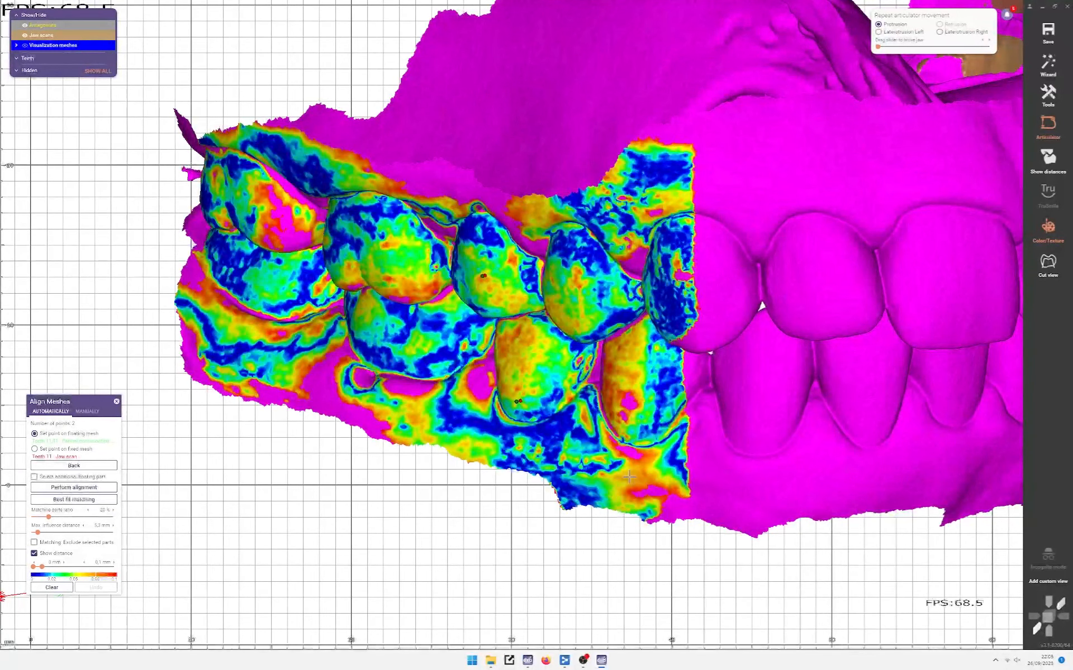
middle_click_drag(539, 528, 413, 524)
right_click_drag(412, 524, 459, 516)
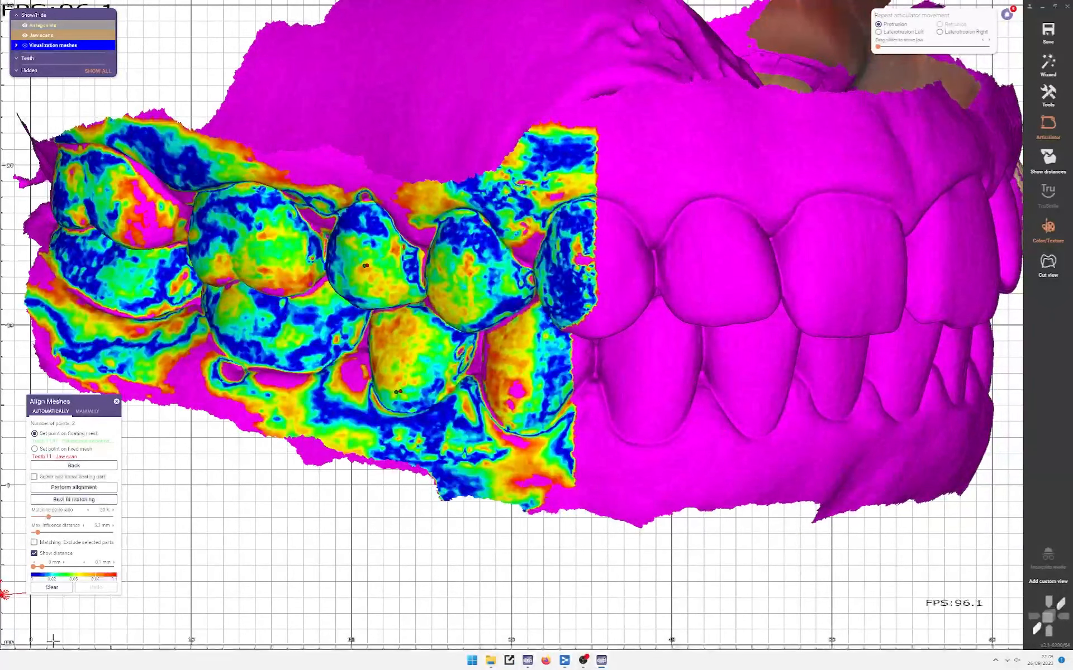
scroll(552, 351, "down", 2)
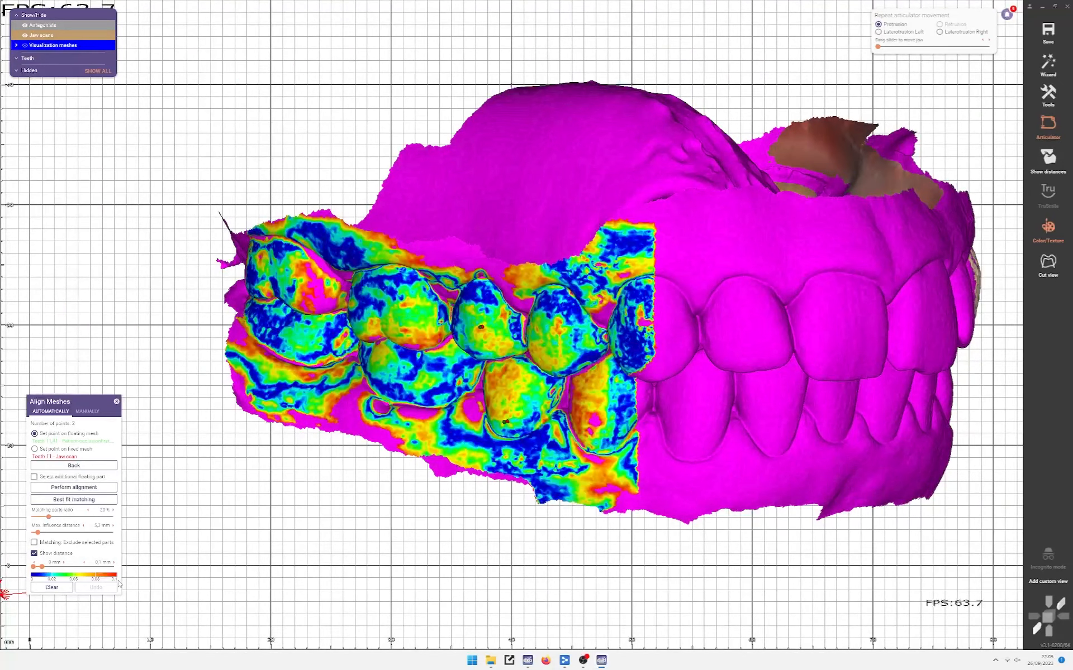
scroll(517, 302, "up", 2)
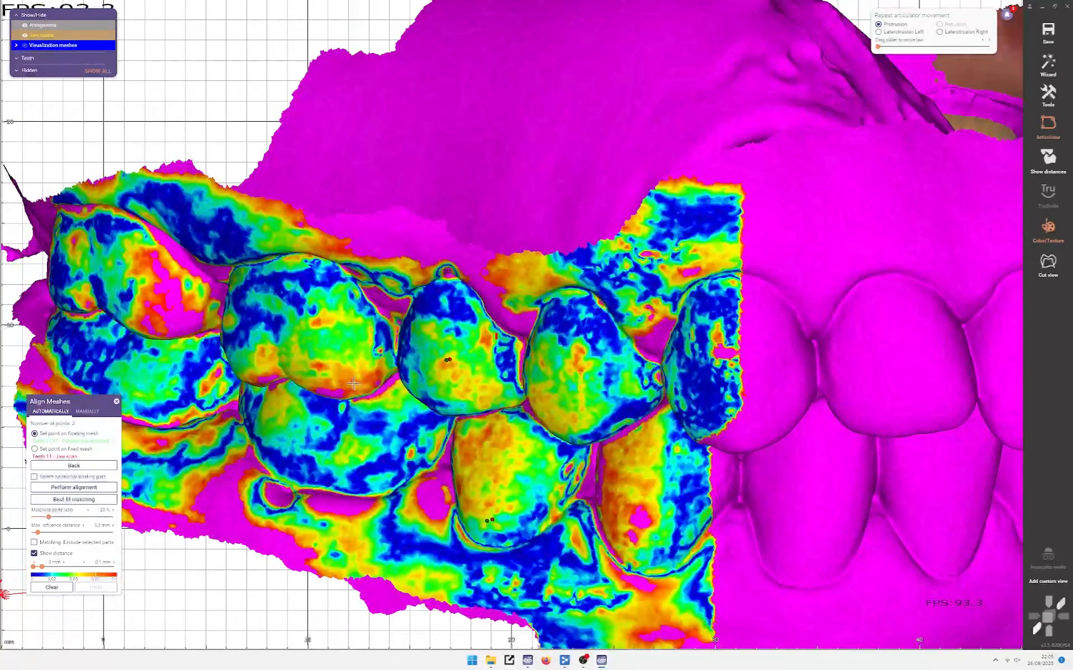
scroll(362, 387, "down", 1)
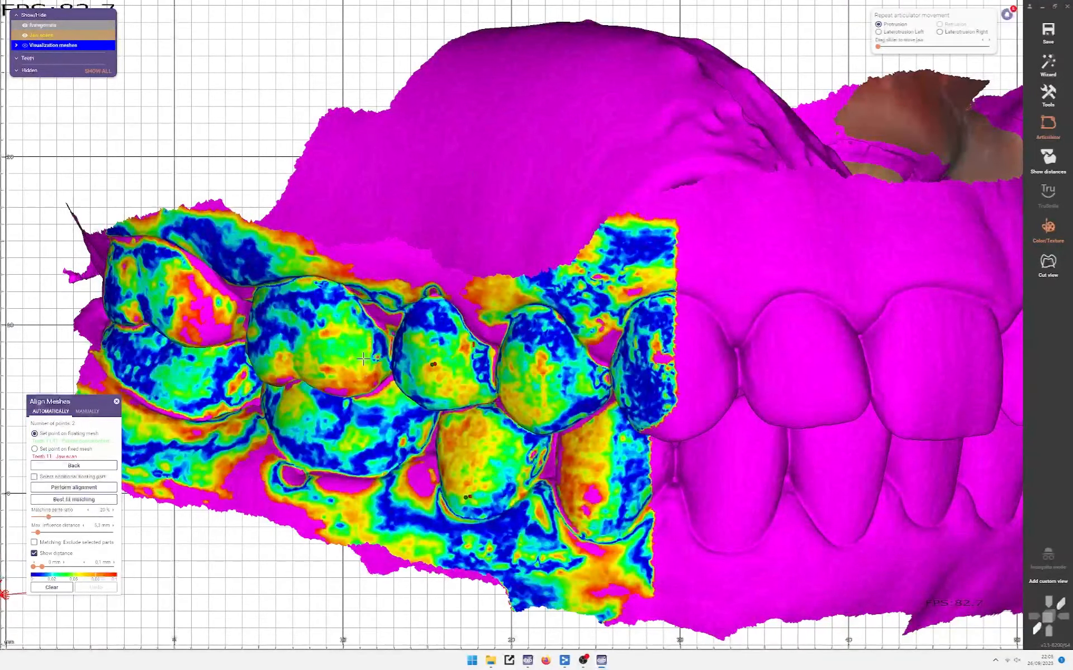
scroll(343, 349, "down", 3)
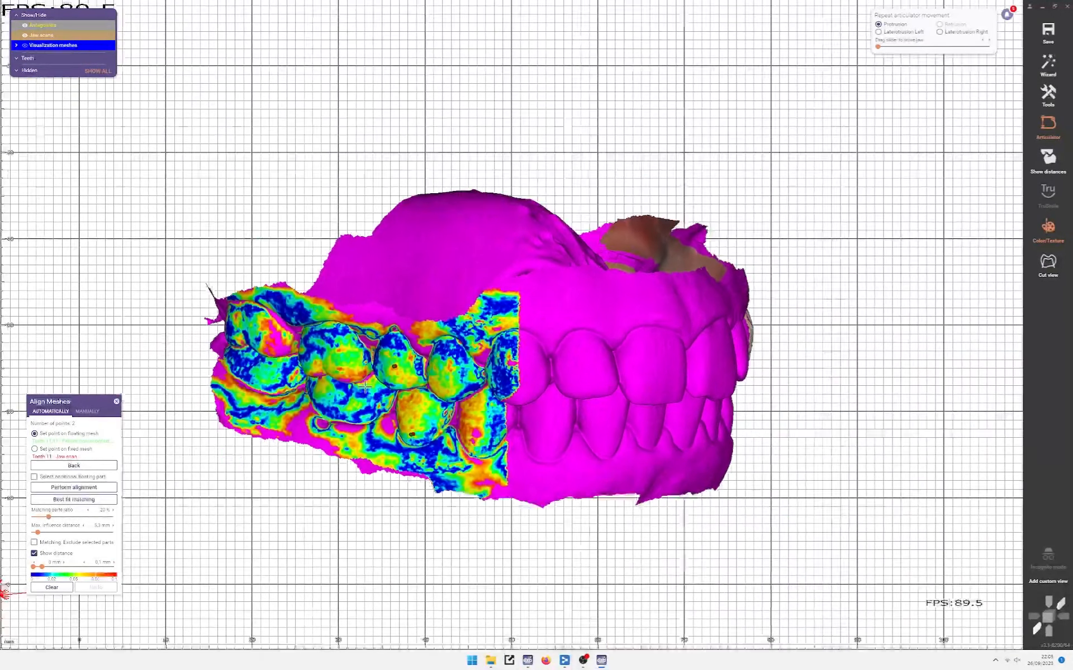
scroll(365, 387, "down", 1)
Step: Turn to the left side and hide the lower antagonist to reveal the textured scan
right_click_drag(635, 391, 235, 403)
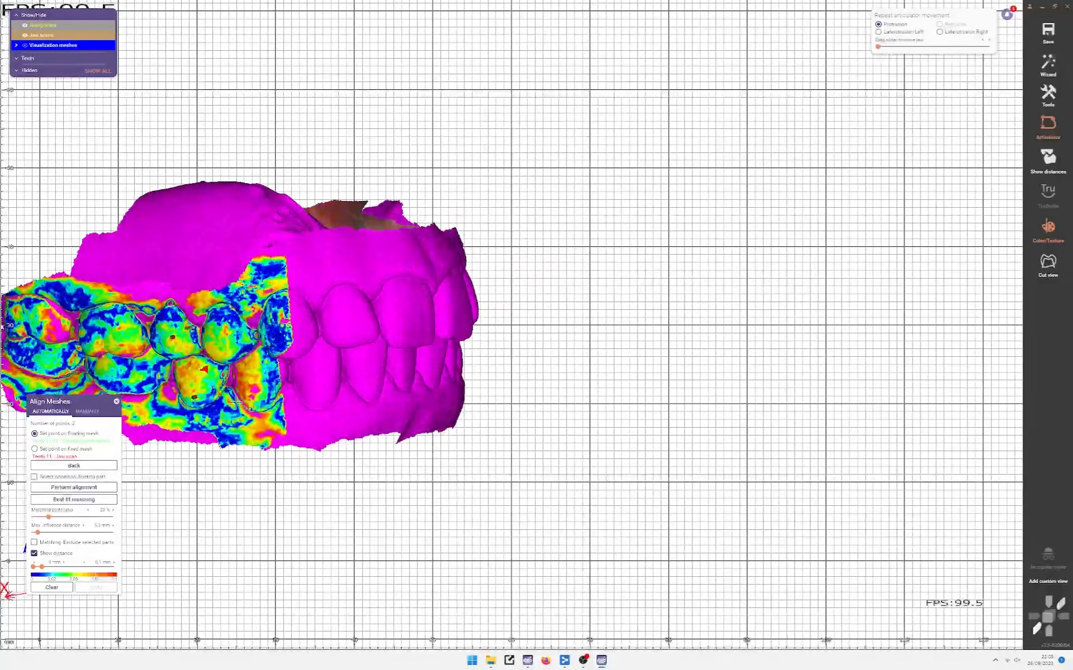
middle_click_drag(266, 453, 506, 418)
right_click_drag(346, 318, 374, 299)
right_click_drag(662, 360, 297, 374)
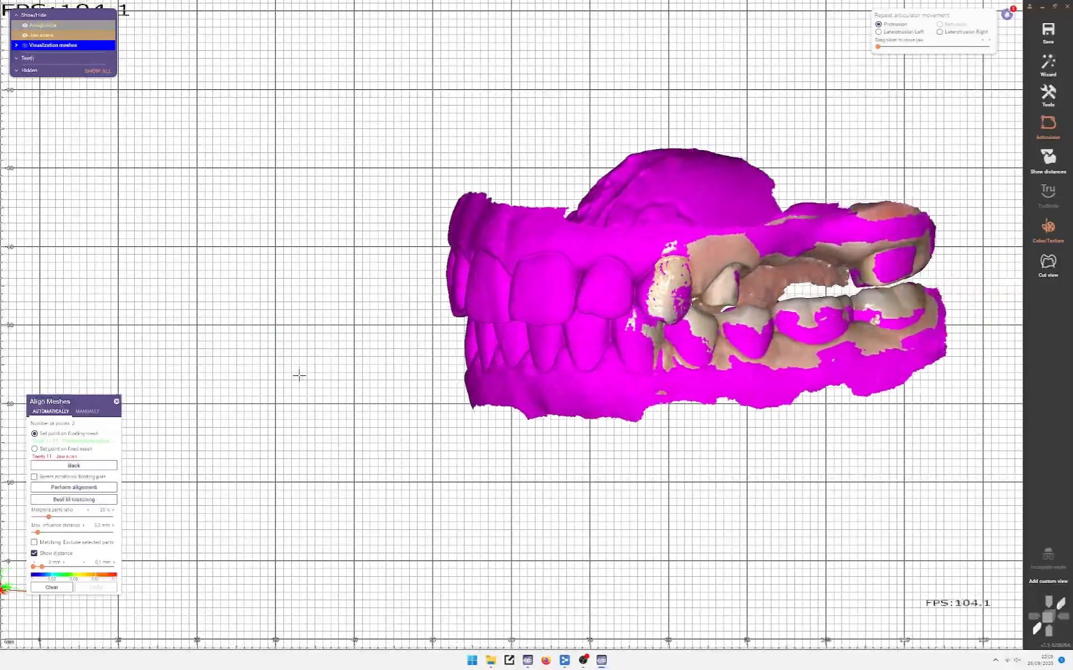
middle_click_drag(297, 373, 216, 378)
scroll(669, 314, "up", 2)
scroll(669, 314, "up", 2)
middle_click_drag(669, 314, 459, 315)
right_click_drag(475, 268, 500, 286)
middle_click(241, 428, "ctrl")
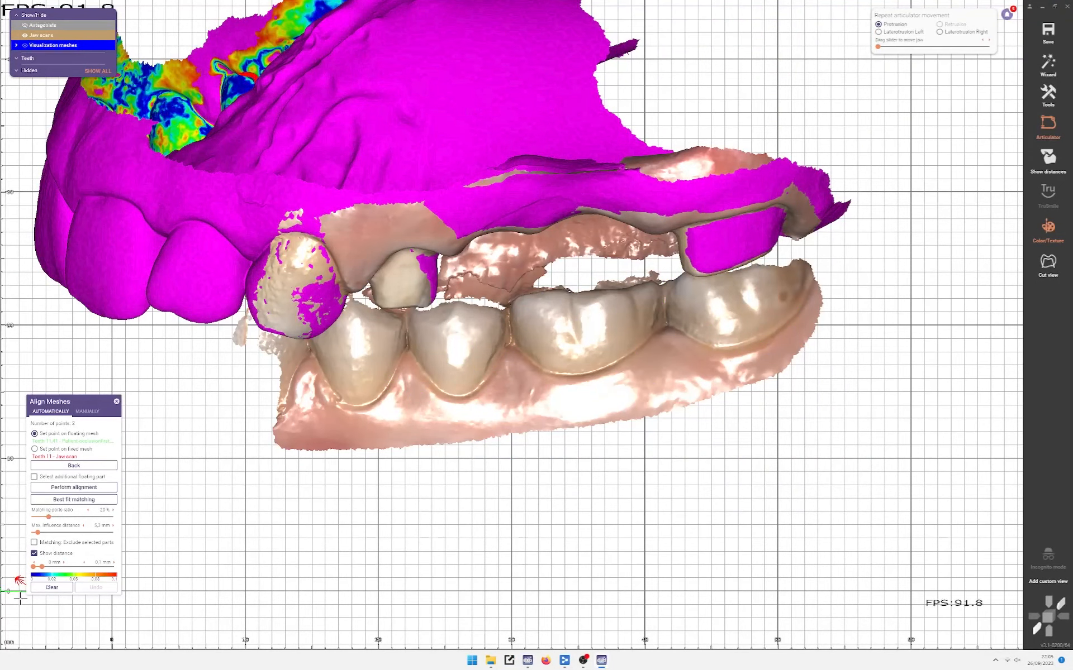
scroll(224, 385, "up", 4)
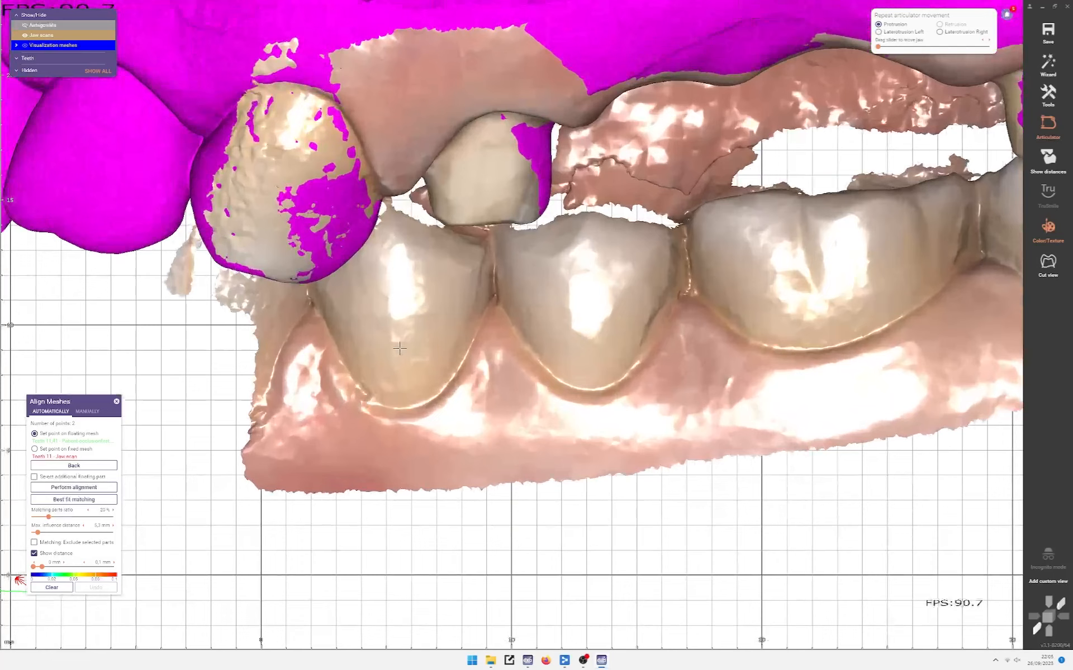
Step: Place the third matching point on the lower tooth and the fourth on the opposite tooth
left_click(400, 349)
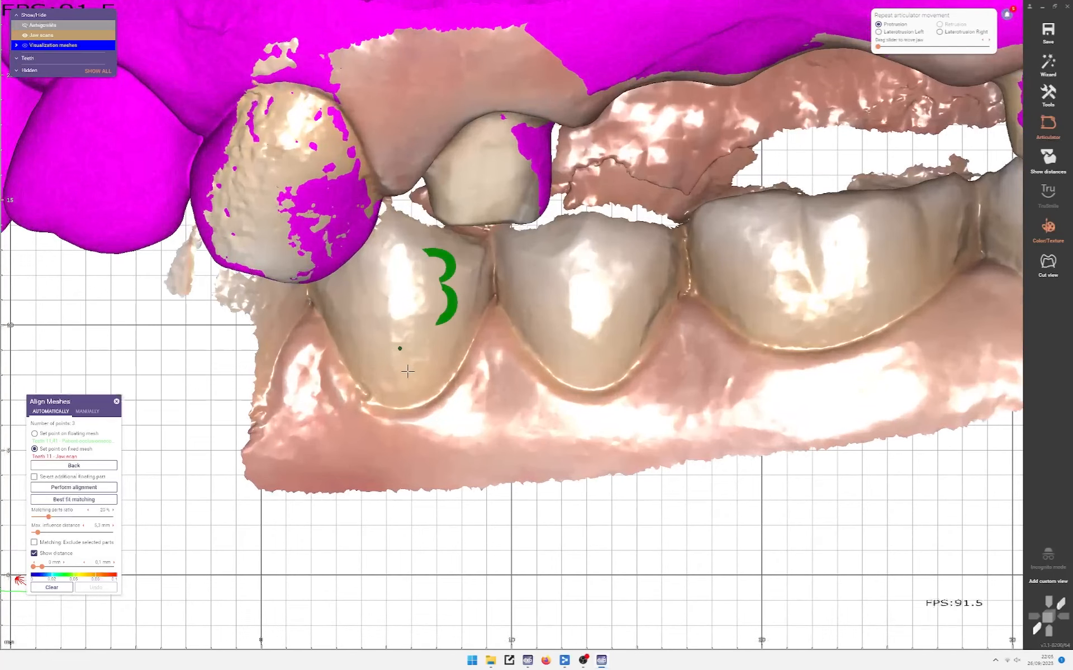
scroll(408, 371, "down", 2)
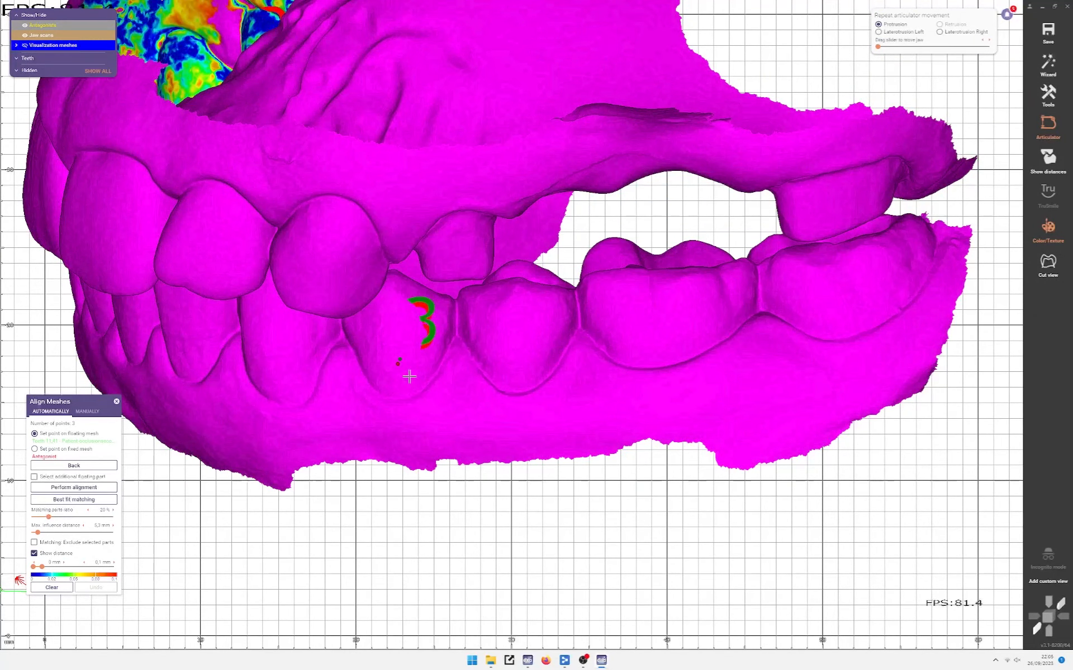
right_click_drag(418, 374, 426, 349)
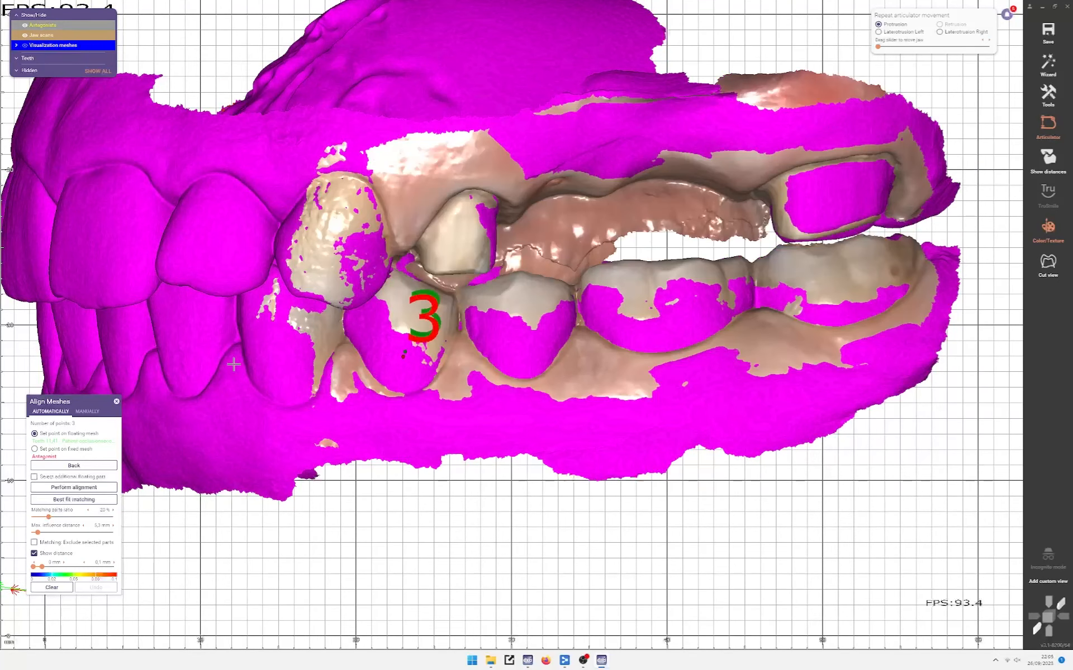
left_click(332, 231)
Step: Show the distance colour map and inspect the fit around point 4, with the antagonist visible again
key("j")
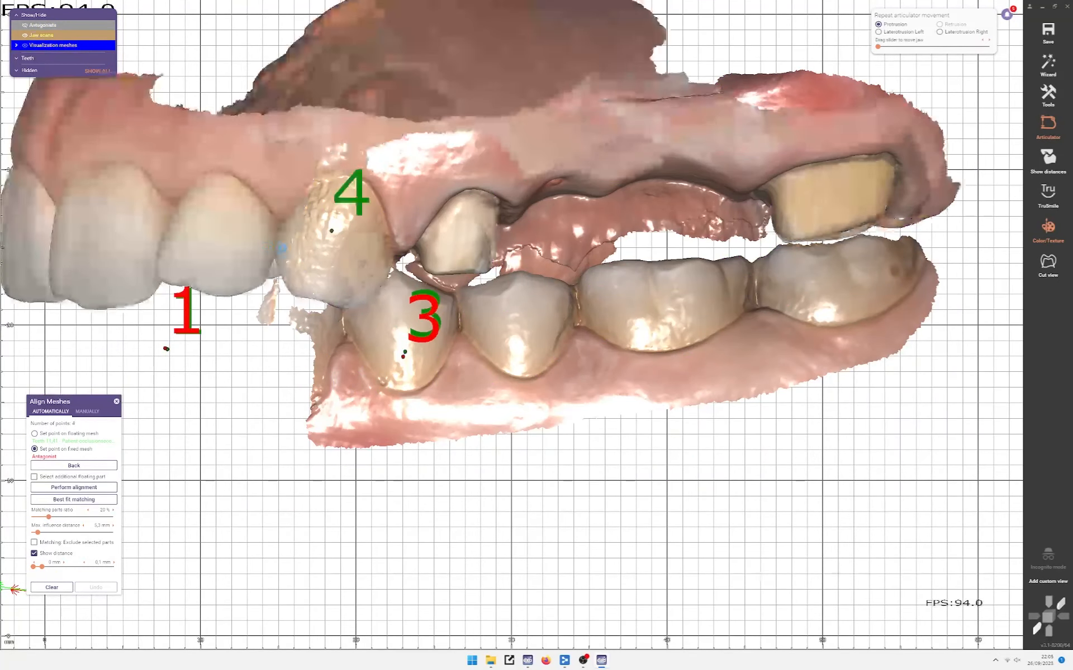
scroll(331, 258, "down", 3)
right_click_drag(331, 258, 431, 257)
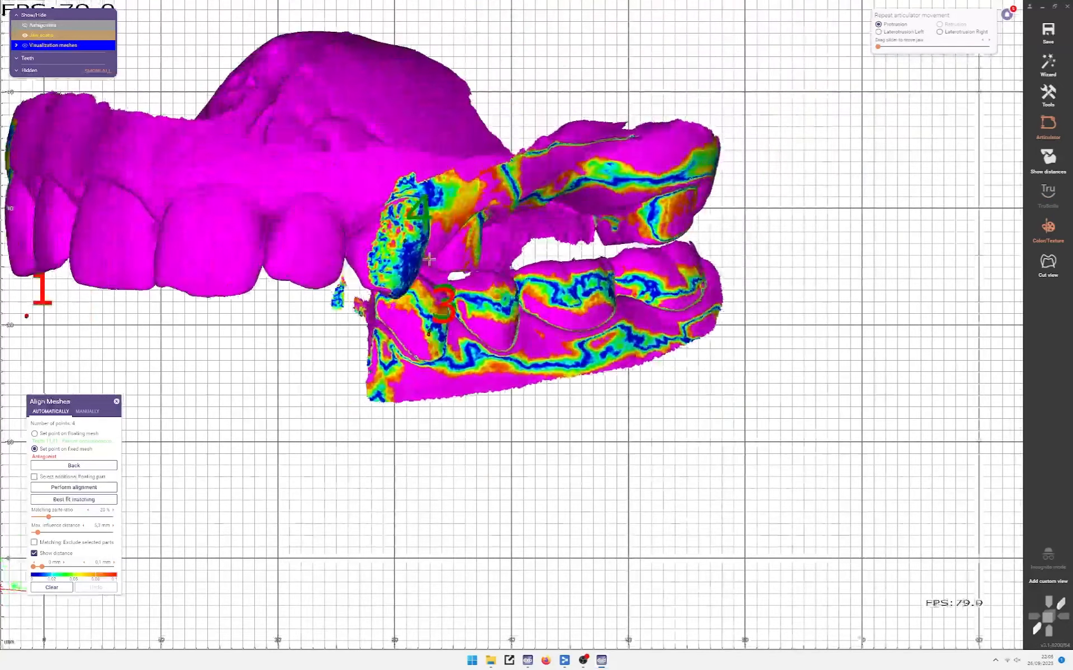
scroll(358, 309, "down", 3)
key("j")
key("j")
right_click_drag(328, 311, 352, 434)
key("a")
scroll(362, 342, "up", 3)
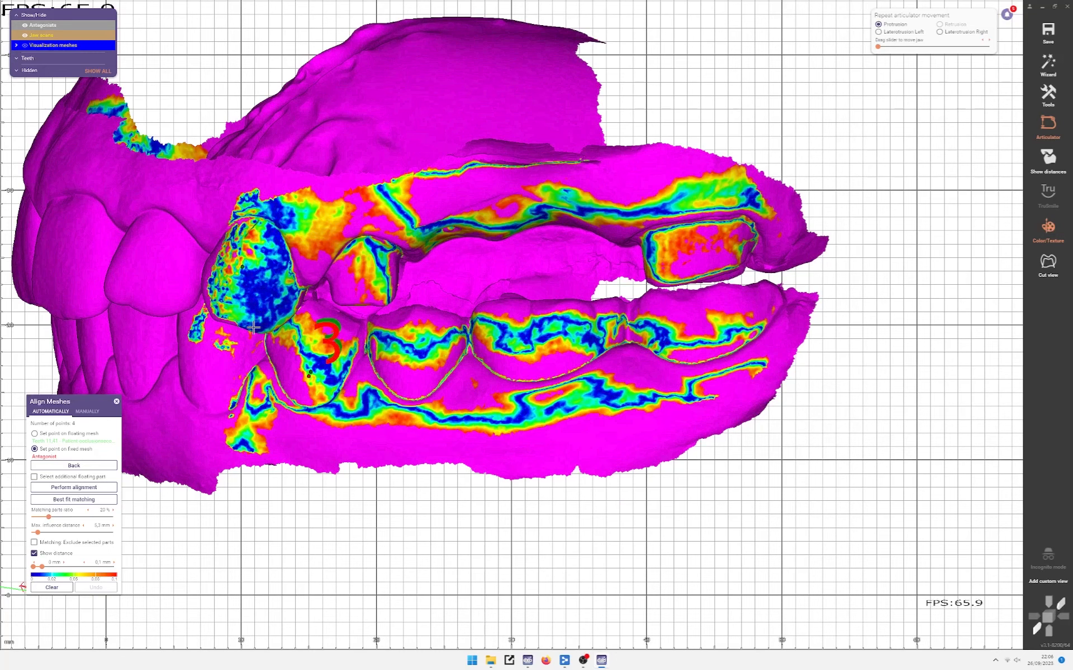
right_click_drag(252, 321, 309, 273)
scroll(251, 297, "up", 3)
scroll(251, 297, "down", 4)
scroll(333, 274, "up", 2)
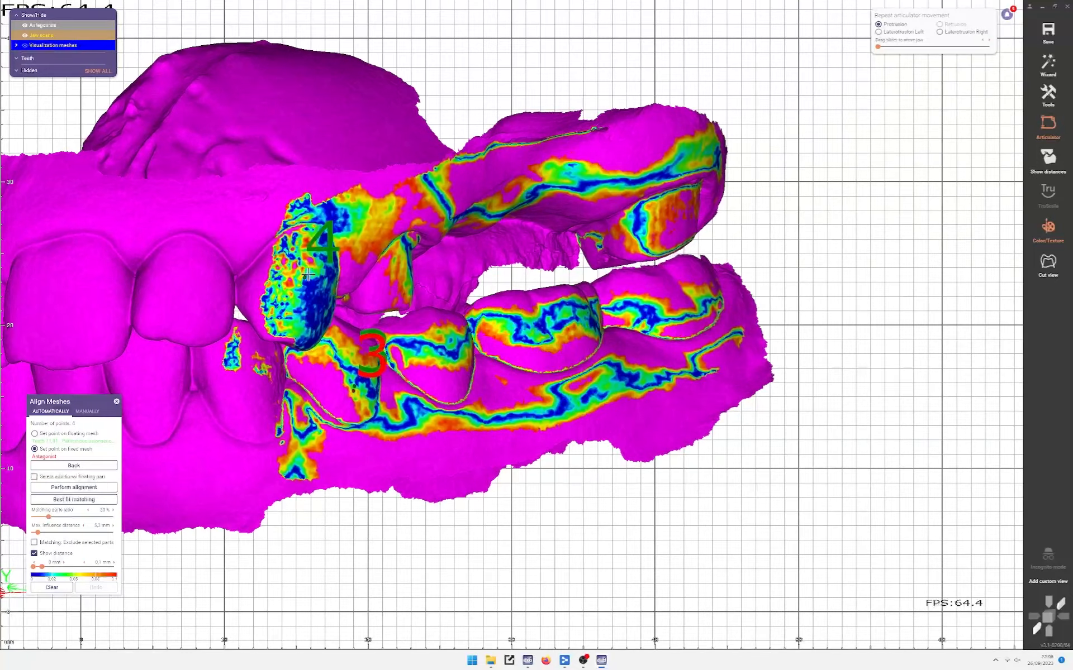
scroll(310, 273, "up", 3)
scroll(310, 272, "down", 3)
right_click_drag(310, 273, 241, 274)
scroll(708, 244, "up", 1)
Step: Orbit the jaws to check the fit on both sides, the palate and the premolars
middle_click_drag(708, 243, 595, 286)
right_click_drag(596, 285, 439, 320)
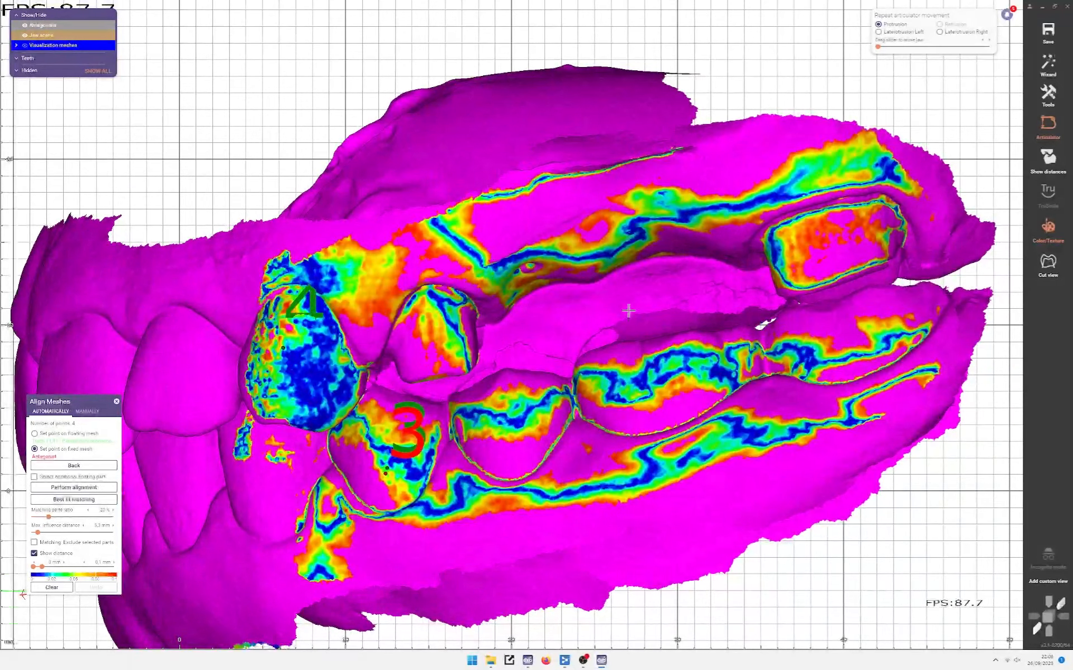
middle_click_drag(815, 261, 511, 321)
mouse_move(659, 274)
right_mouse_down()
mouse_move(592, 279)
mouse_move(730, 253)
mouse_move(660, 263)
mouse_move(659, 276)
right_mouse_up()
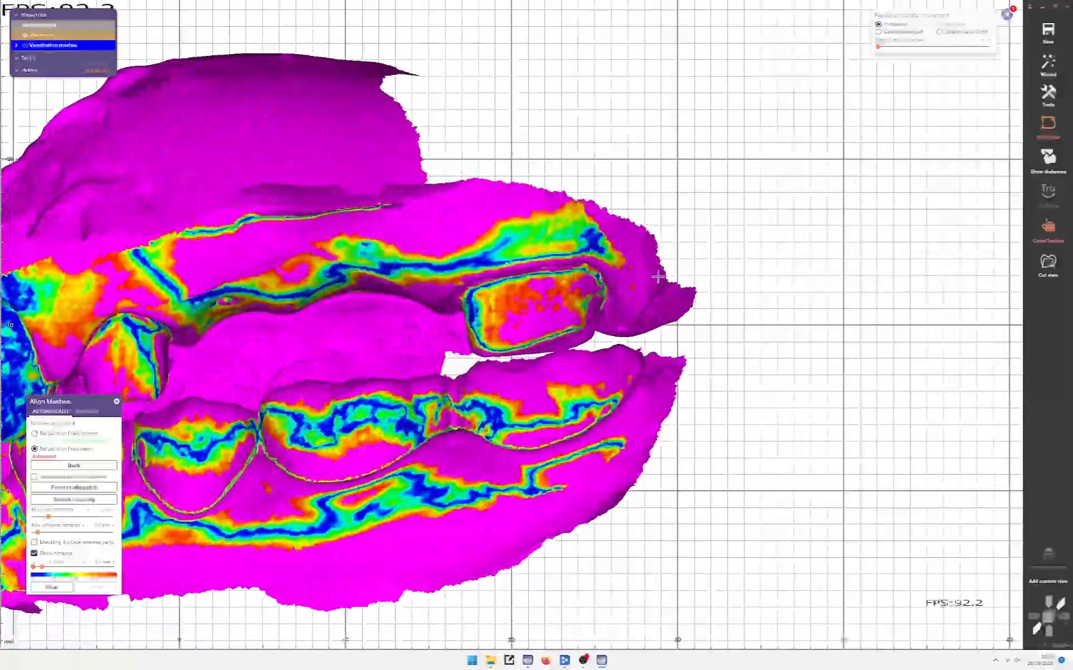
right_click_drag(552, 305, 663, 289)
scroll(663, 290, "up", 5)
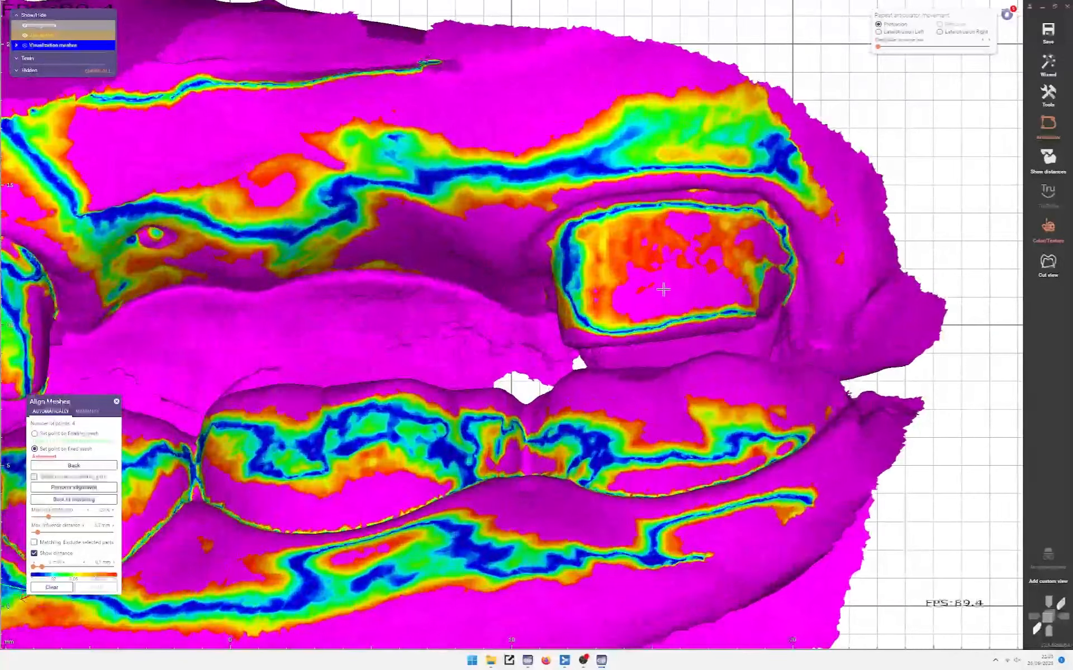
scroll(660, 290, "down", 4)
scroll(641, 292, "down", 4)
right_click_drag(640, 293, 632, 346)
scroll(305, 401, "up", 3)
scroll(464, 383, "down", 2)
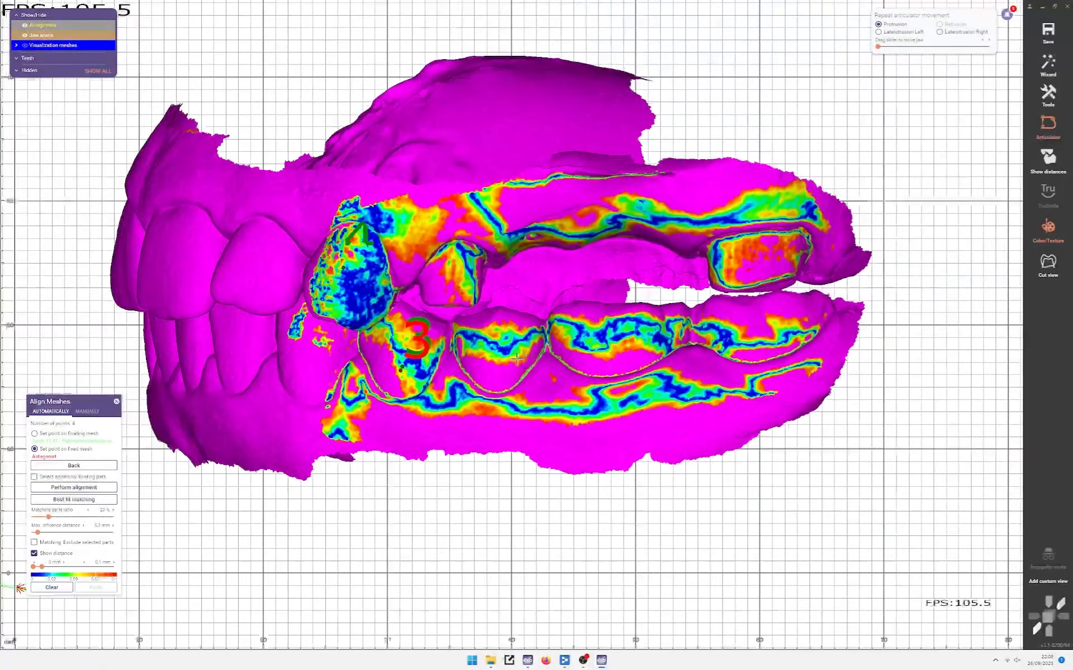
right_click_drag(464, 384, 426, 358)
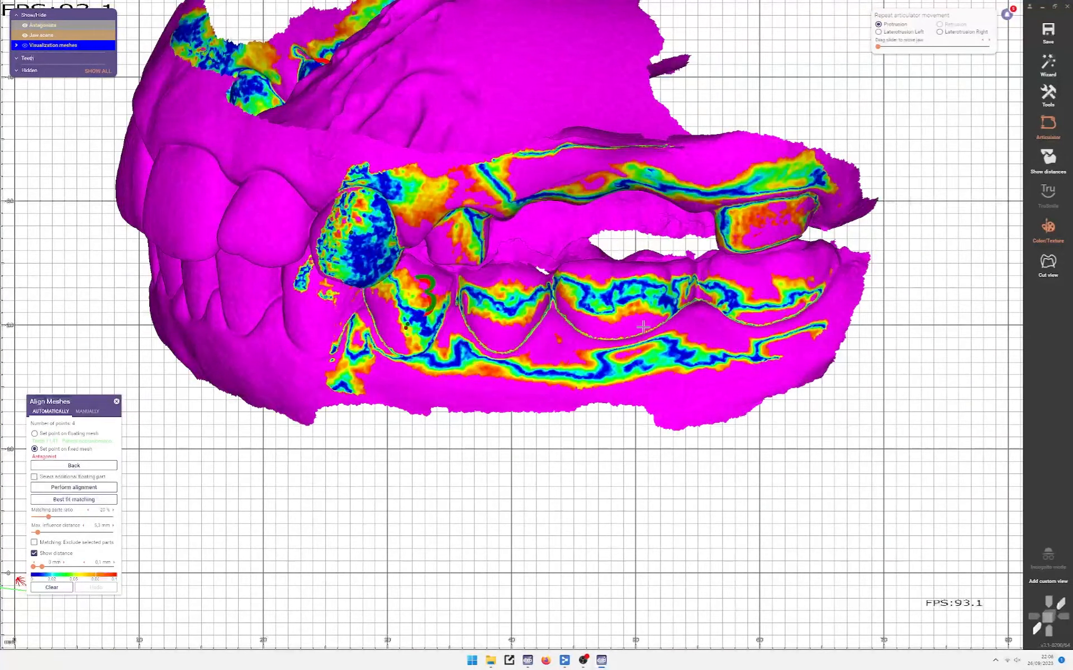
scroll(597, 321, "up", 6)
scroll(370, 326, "down", 4)
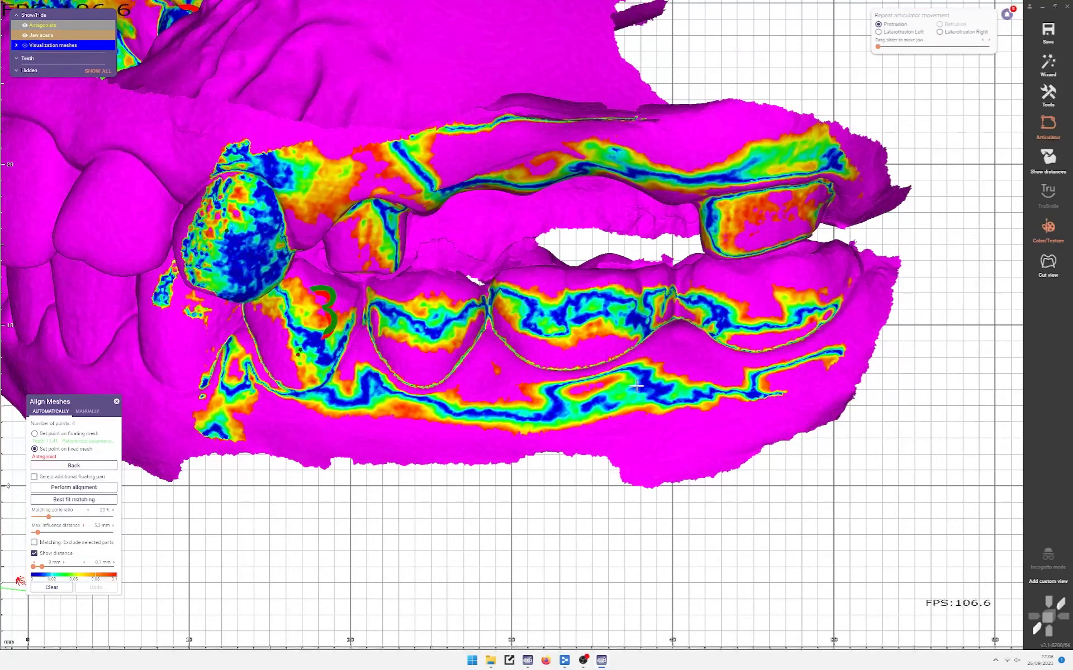
right_click_drag(468, 354, 83, 354)
scroll(581, 324, "up", 3)
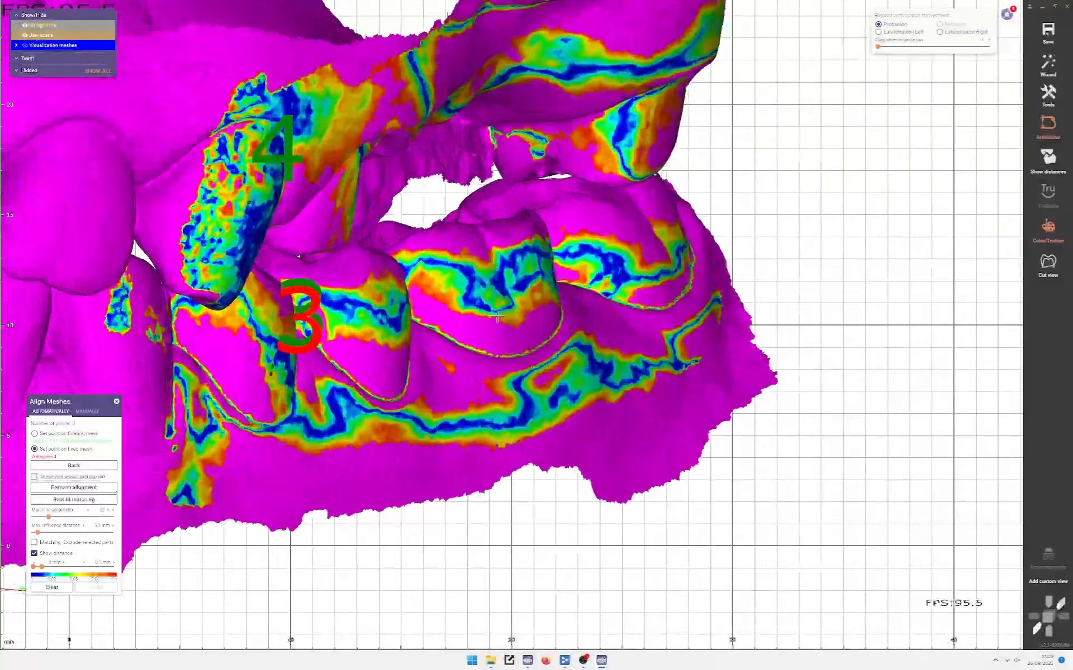
right_click_drag(646, 409, 407, 288)
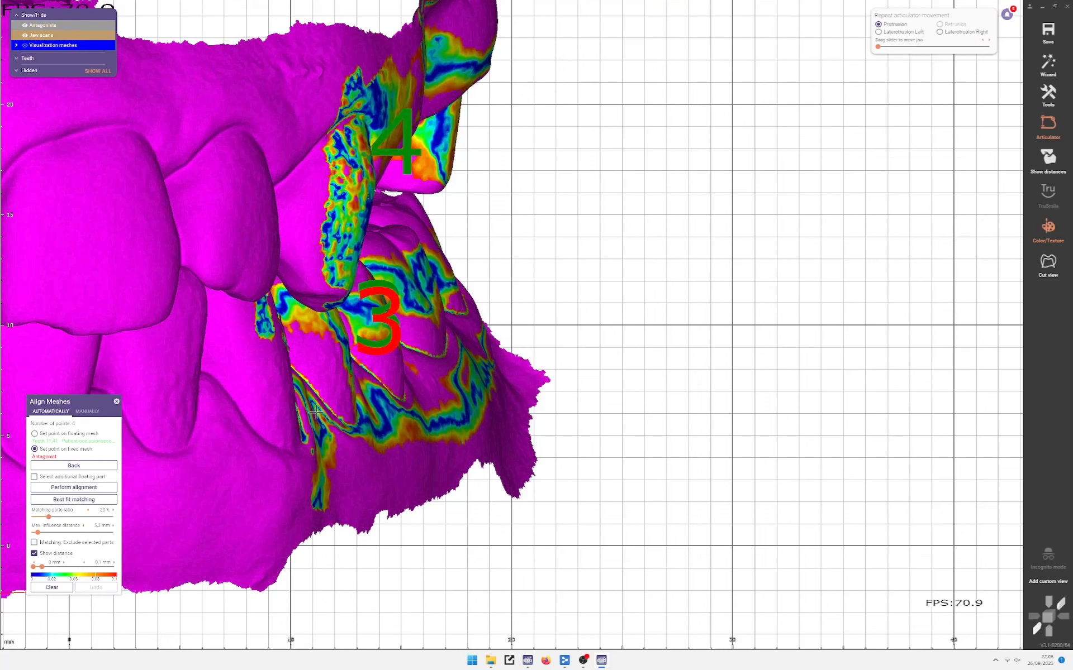
Step: Hide the distance colour map and bring up the Tools list
left_click(34, 553)
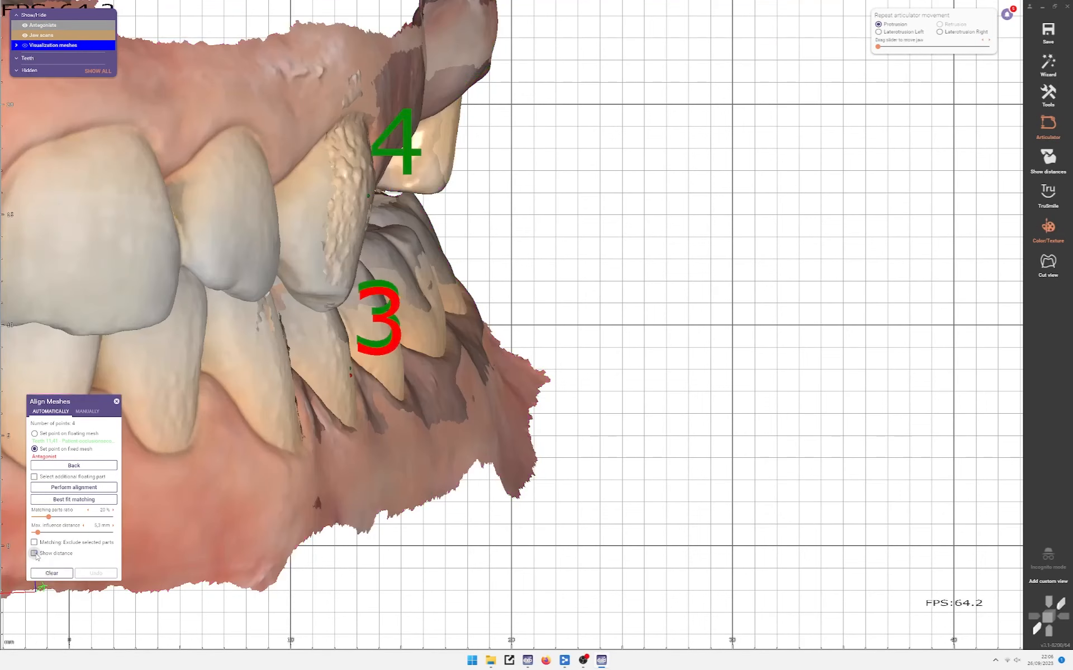
right_click_drag(491, 373, 380, 369)
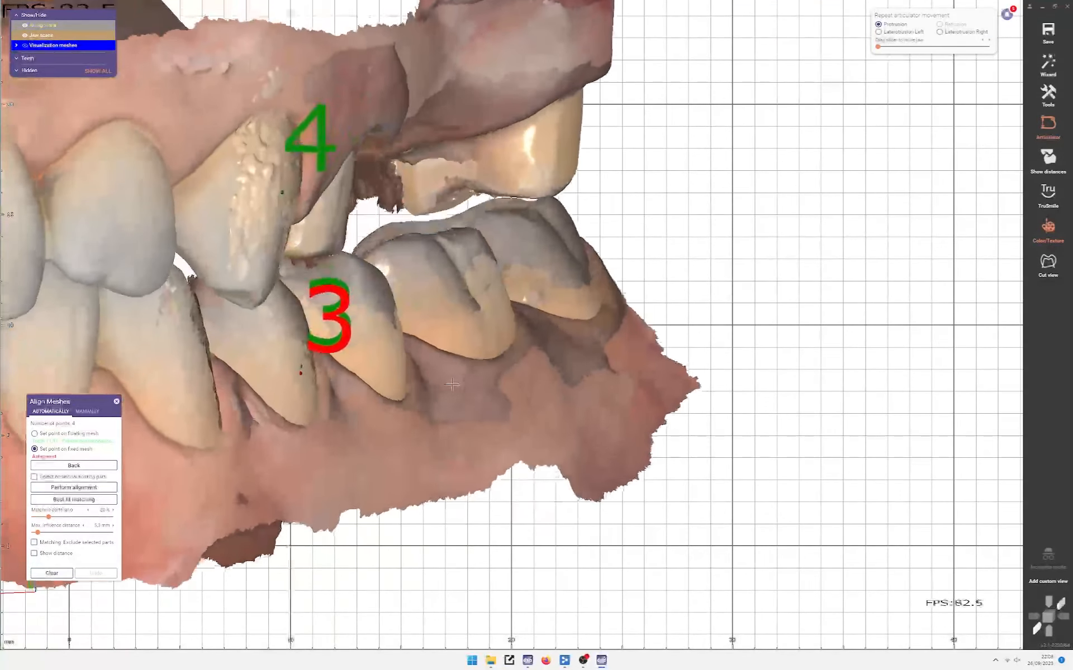
left_click(1050, 94)
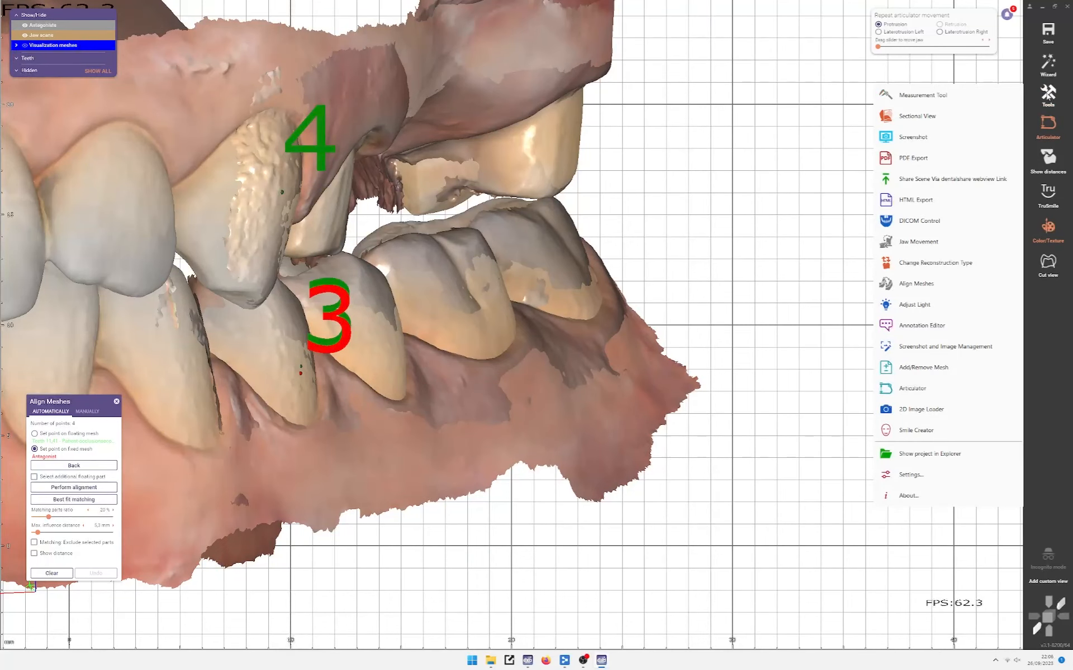
Step: Open the Measurement Tool and turn the jaws toward the front
left_click(972, 94)
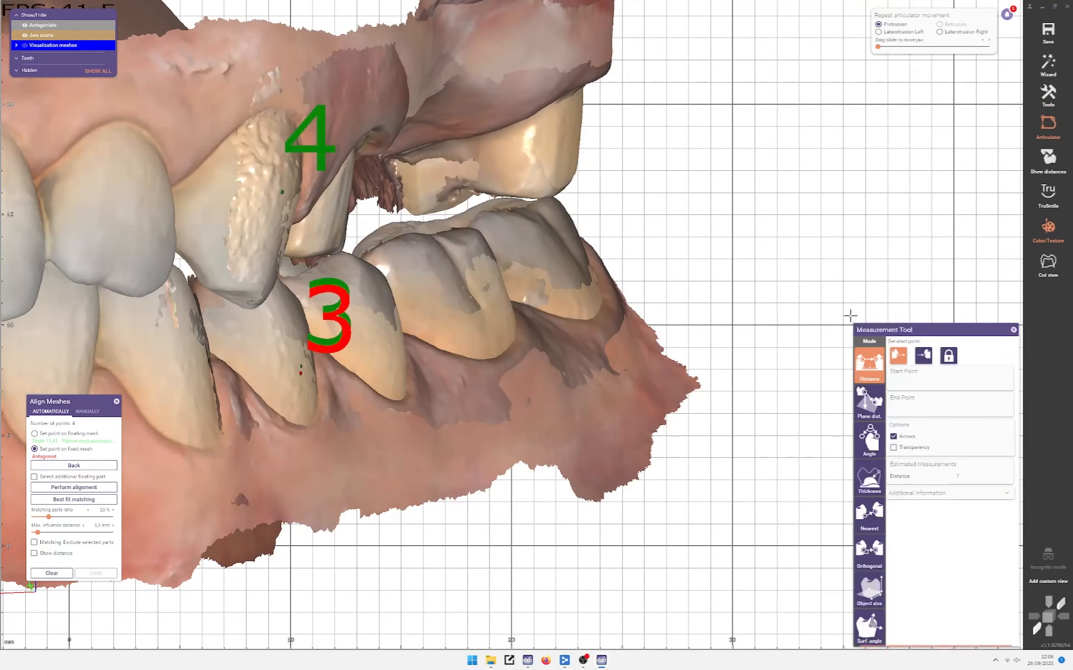
middle_click_drag(461, 324, 520, 325)
right_click_drag(519, 325, 551, 351)
scroll(552, 352, "up", 5)
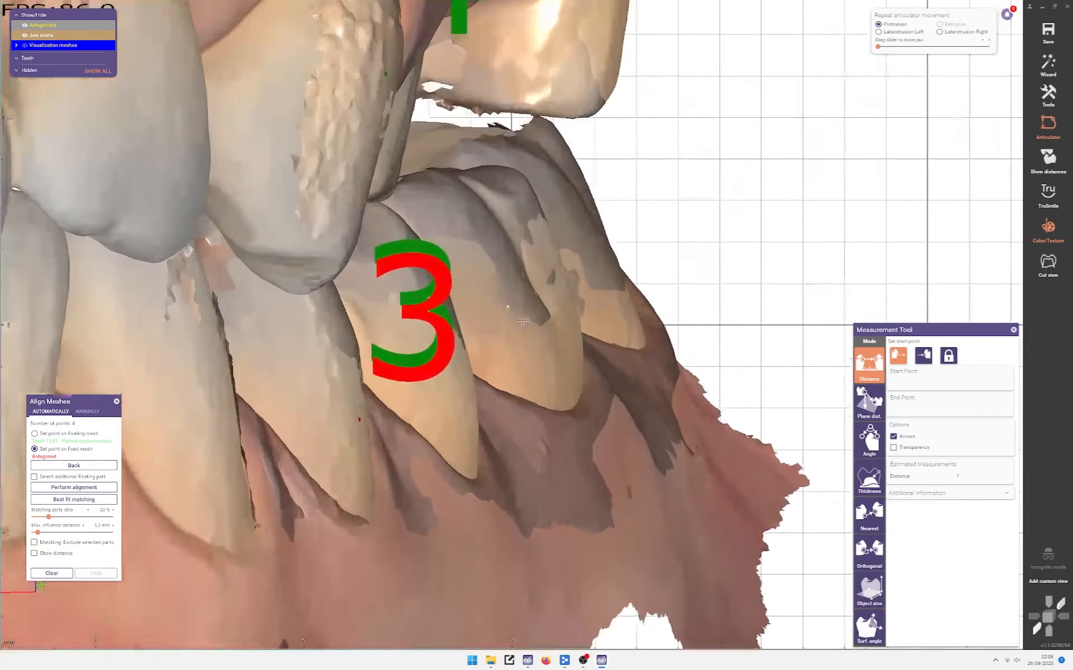
scroll(552, 352, "down", 3, "ctrl")
scroll(552, 351, "up", 3)
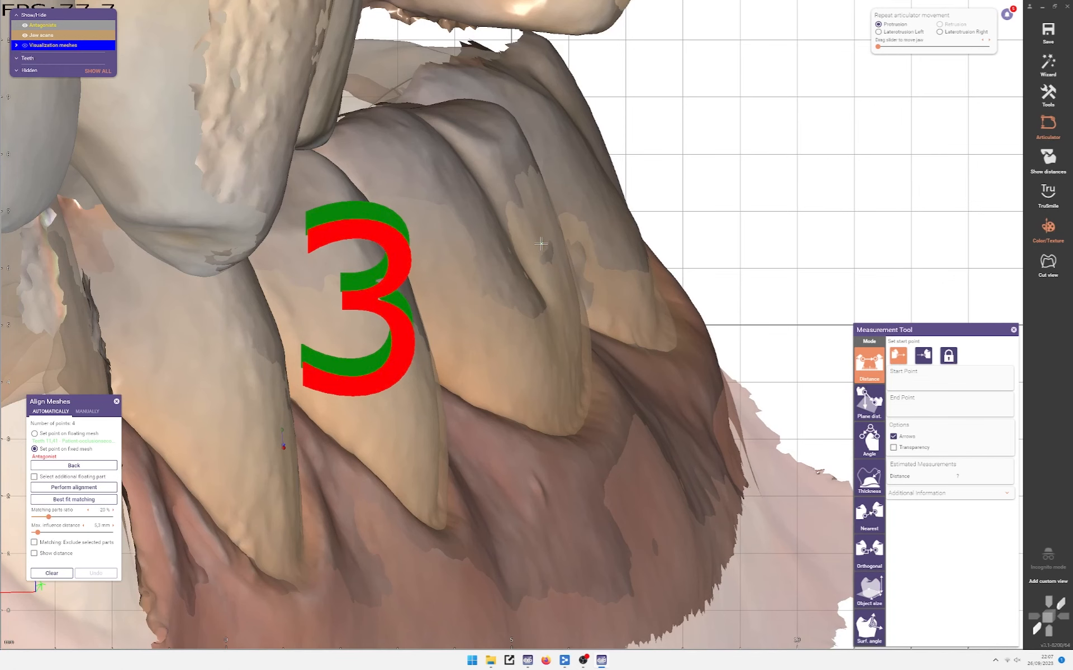
Step: Turn the distance colour map on briefly, then hide it again
left_click(34, 553)
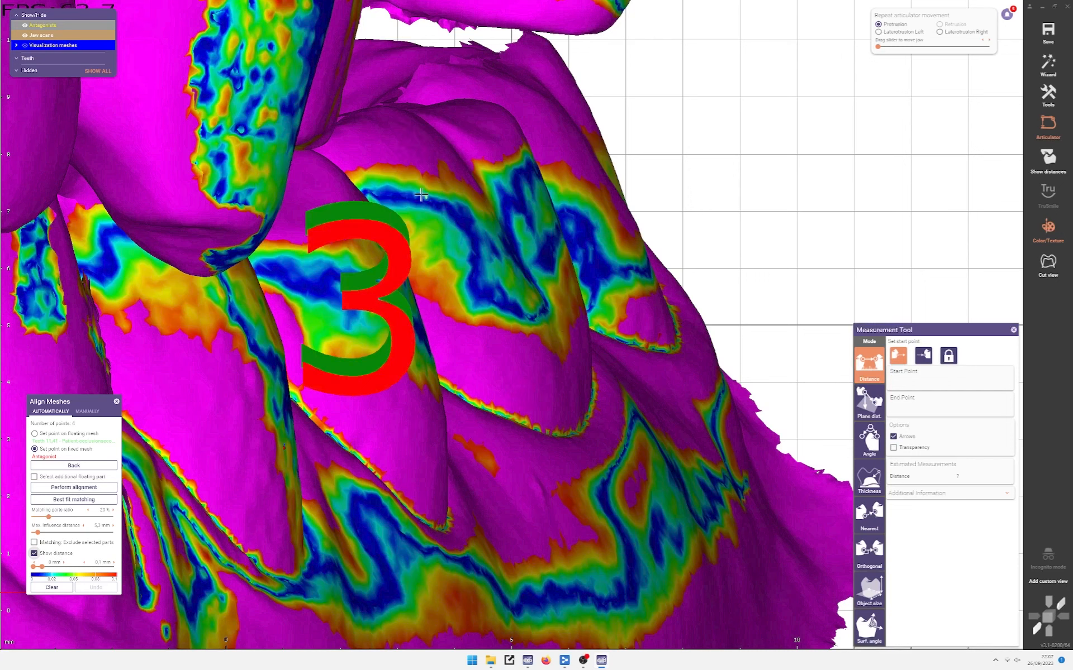
left_click(57, 556)
scroll(426, 423, "down", 5)
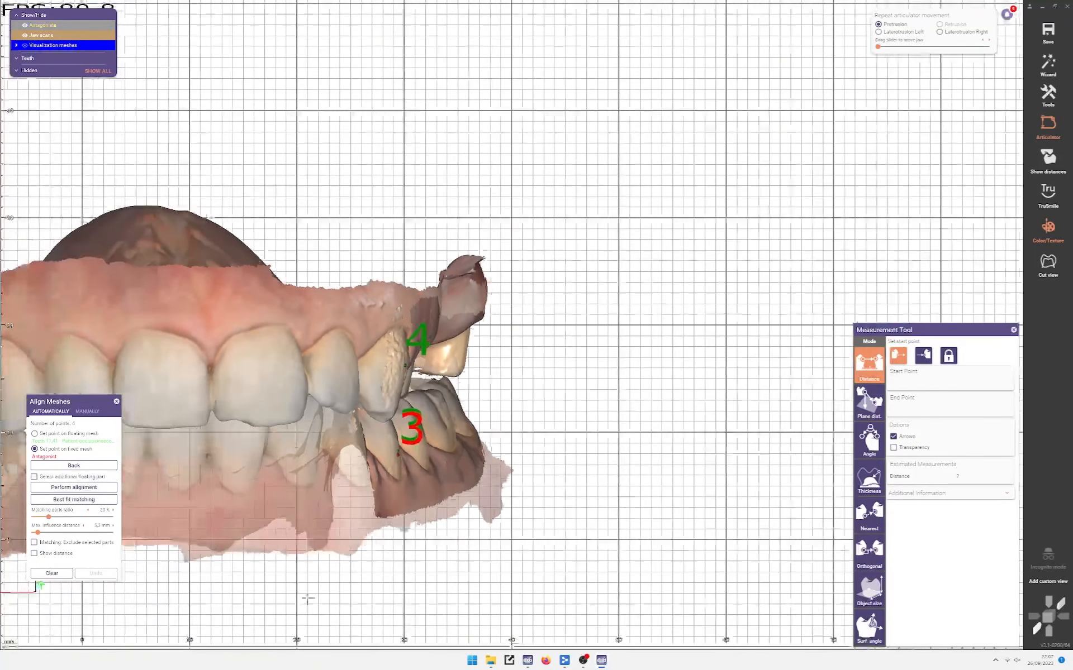
right_click_drag(307, 597, 611, 548)
Step: Show the distance map again and inspect the gap between the jaws from the side
left_click(61, 556)
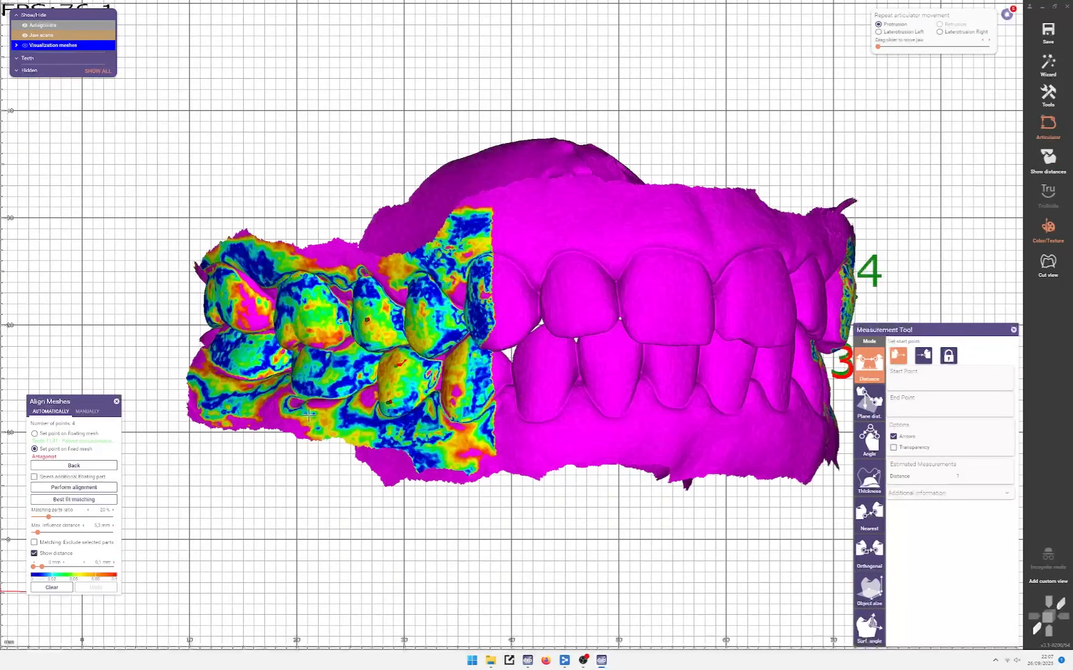
scroll(255, 292, "up", 5)
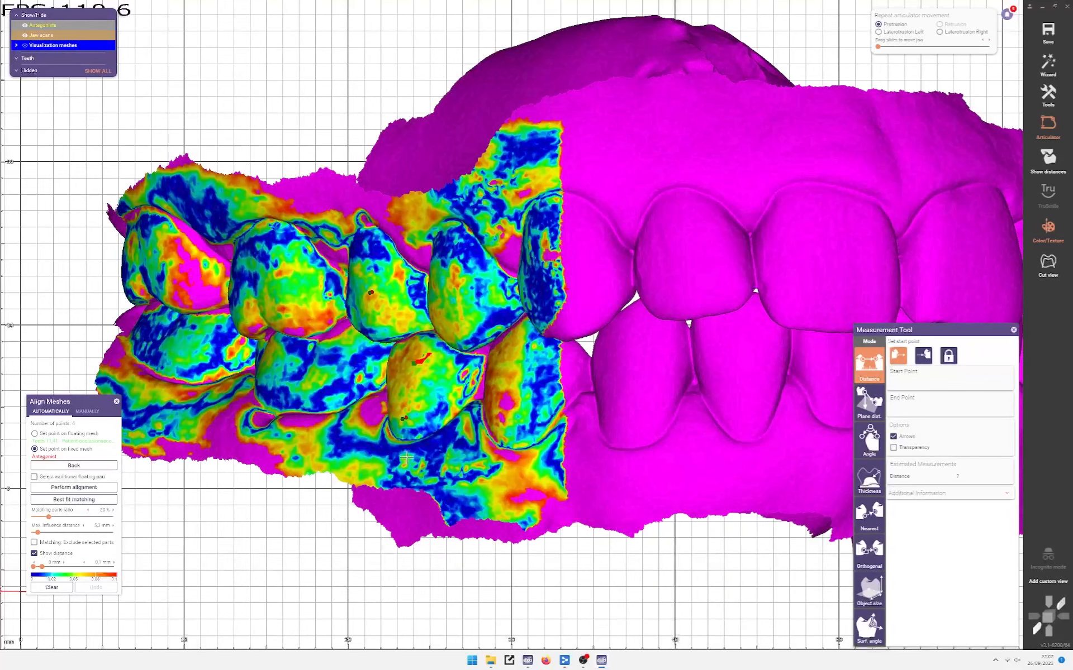
scroll(319, 293, "down", 5)
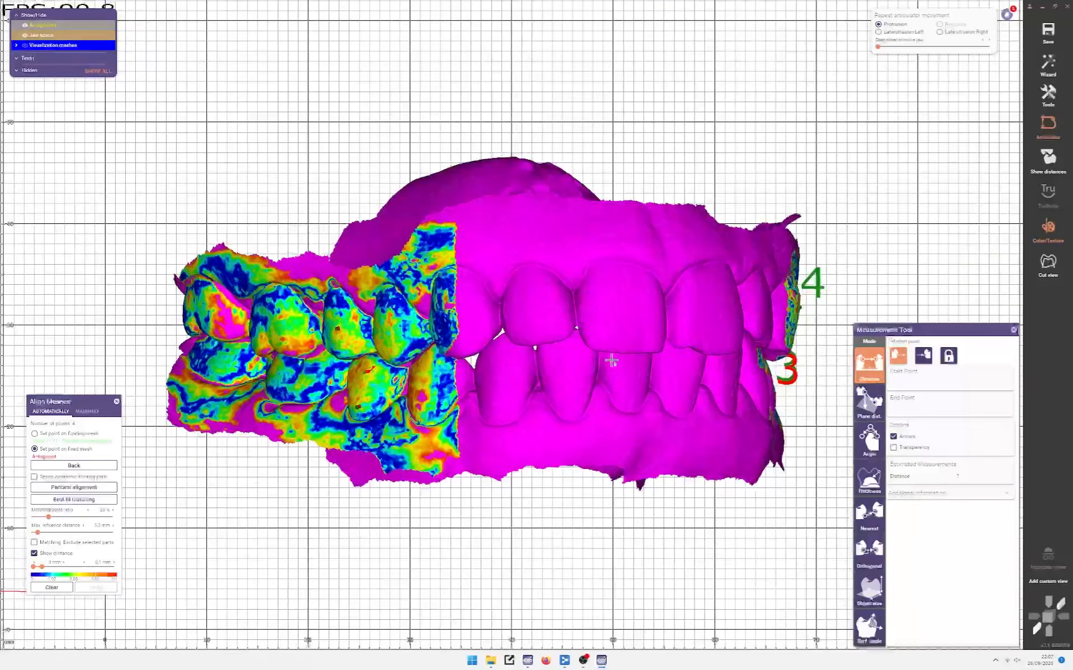
right_click_drag(611, 360, 471, 352)
scroll(645, 366, "up", 4)
middle_click_drag(645, 366, 274, 317)
scroll(492, 338, "up", 3)
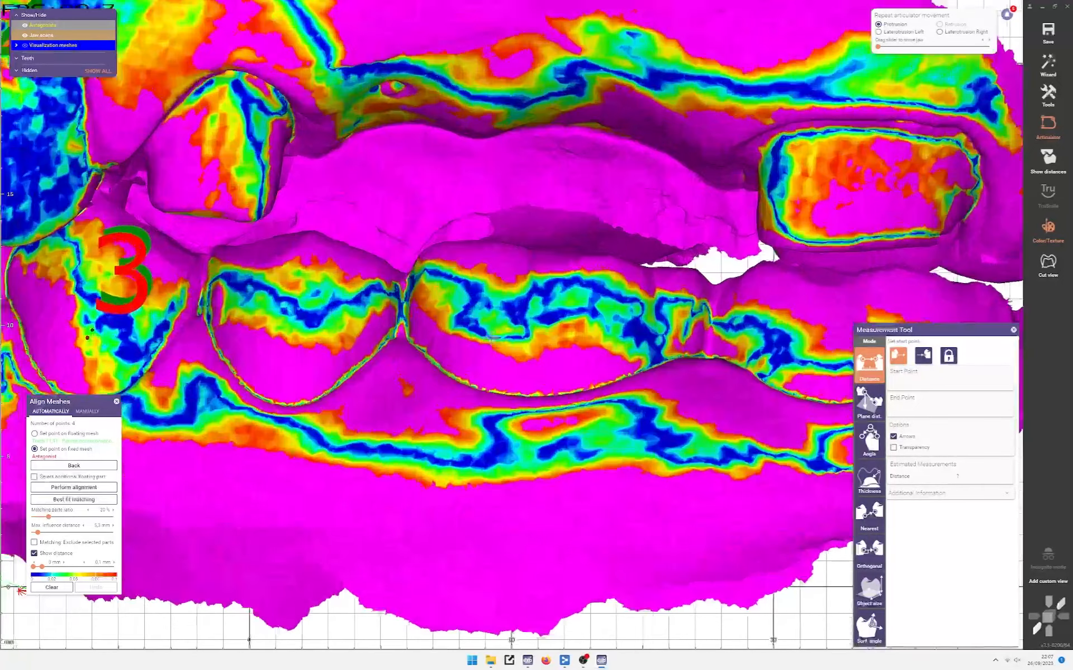
right_click_drag(515, 314, 567, 322)
scroll(511, 315, "up", 3)
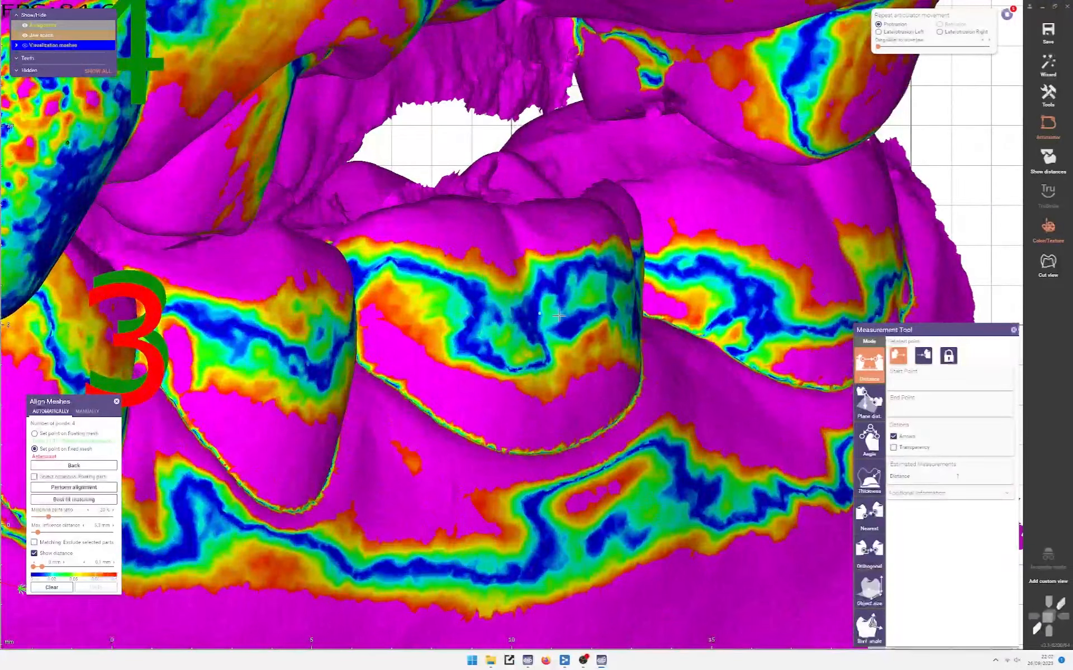
scroll(529, 314, "down", 2)
right_click_drag(529, 315, 440, 323)
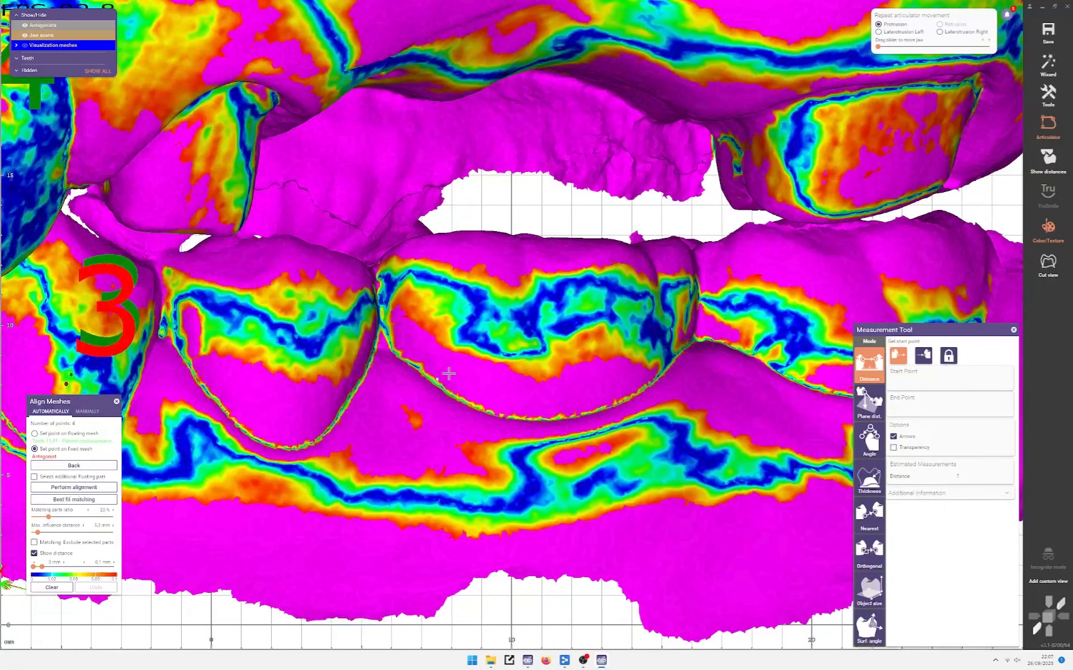
mouse_move(448, 374)
right_mouse_down()
mouse_move(483, 405)
mouse_move(431, 375)
right_mouse_up()
Step: Hide the distance map and switch measuring to Nearest mode at the molar
left_click(52, 554)
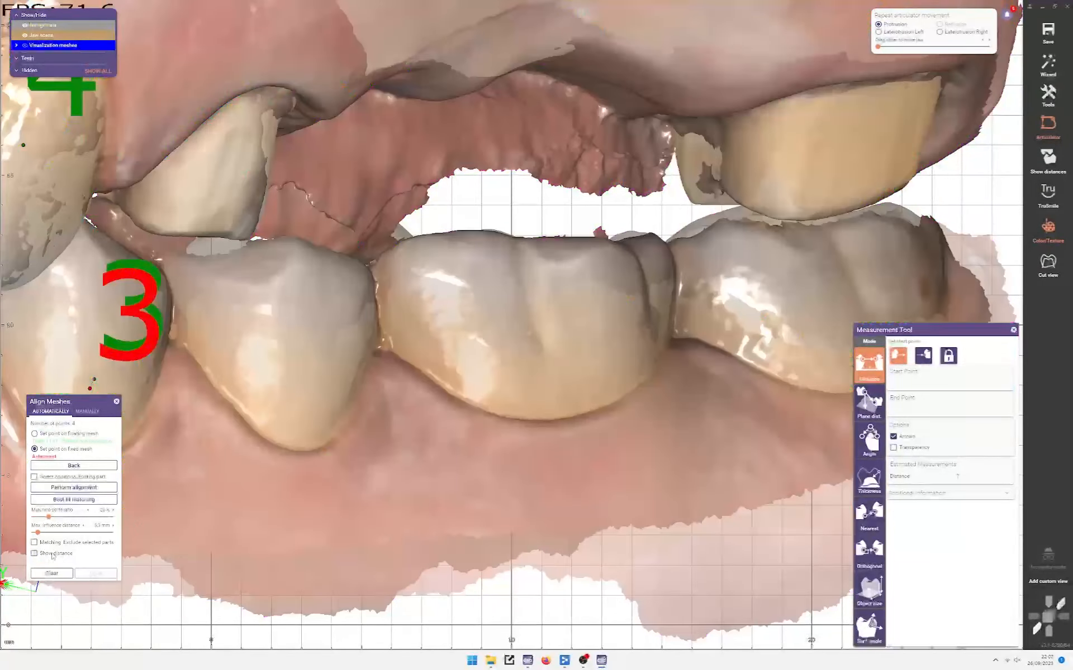
scroll(475, 360, "up", 4)
right_click_drag(527, 352, 821, 547)
left_click(869, 529)
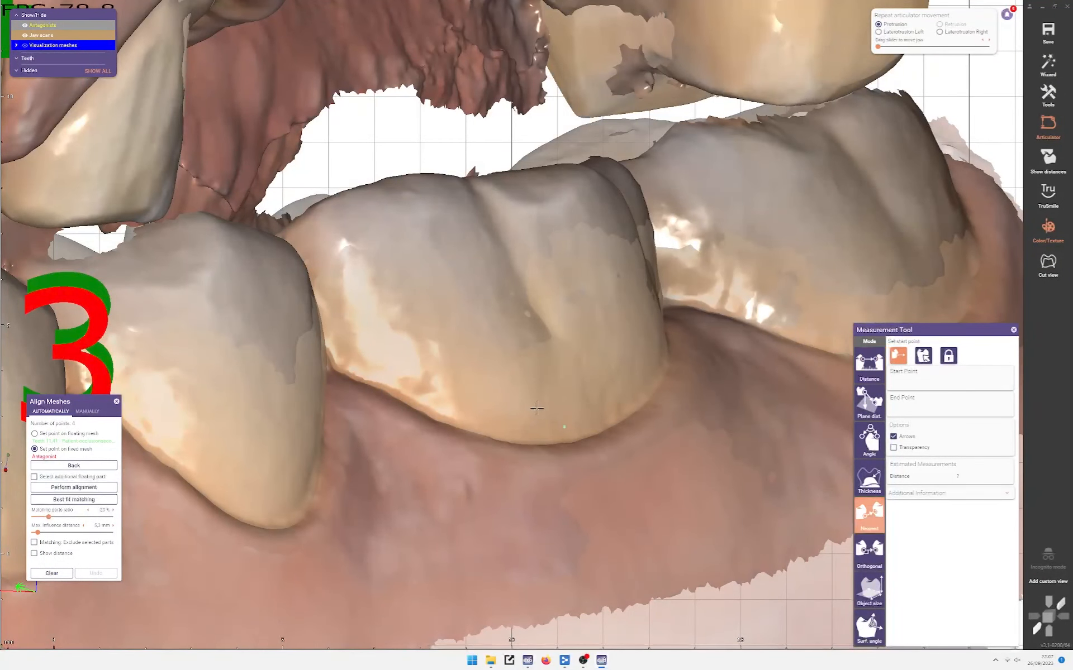
Step: Measure nearest distance from the lower molar, sliding the probe along and up the tooth
left_click(520, 411)
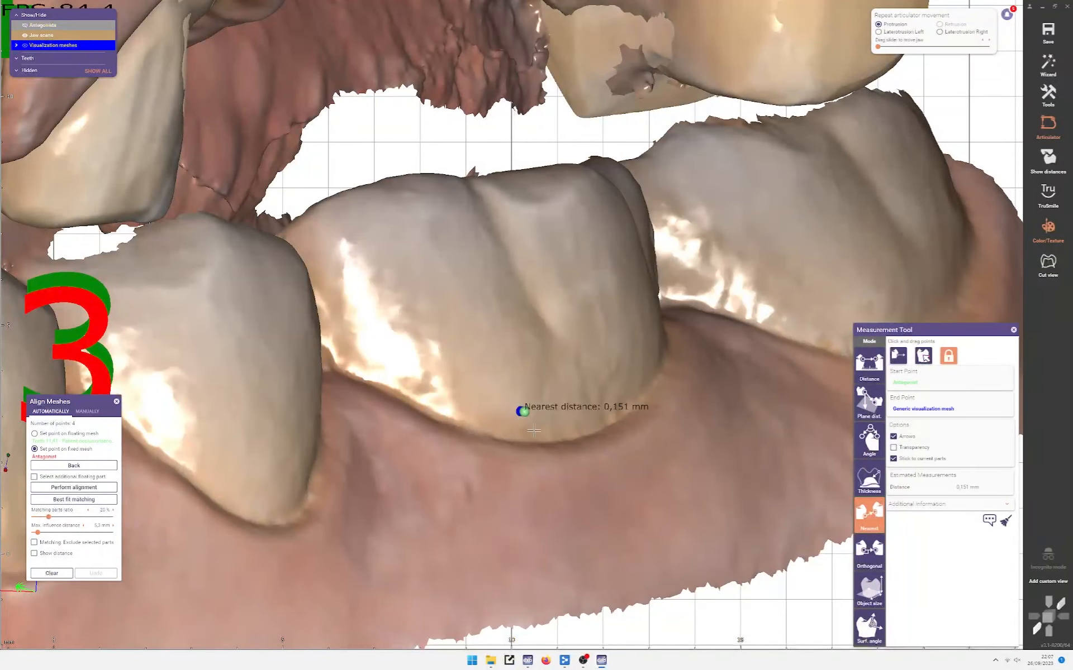
scroll(541, 392, "down", 2)
right_click_drag(540, 393, 488, 400)
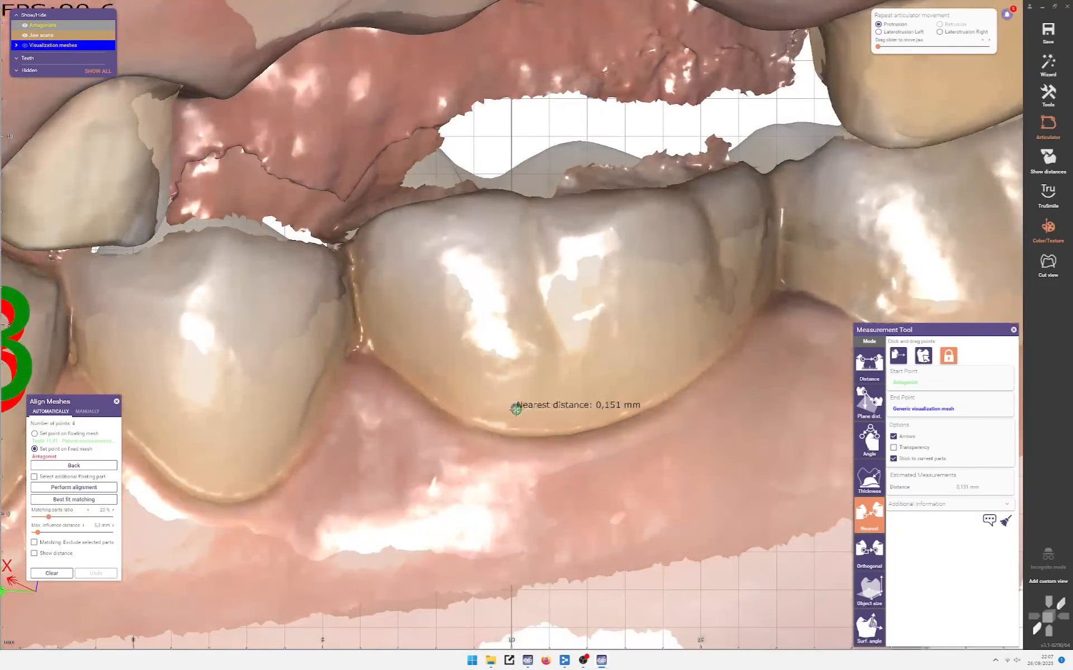
left_click_drag(514, 410, 232, 457)
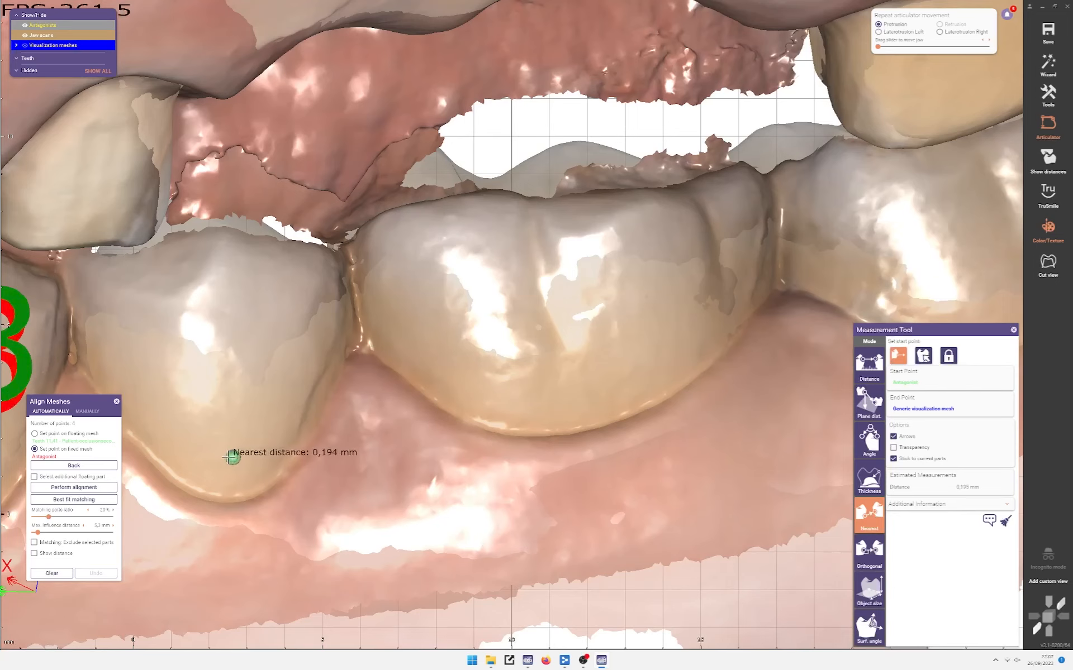
scroll(215, 449, "down", 3)
middle_click(214, 449)
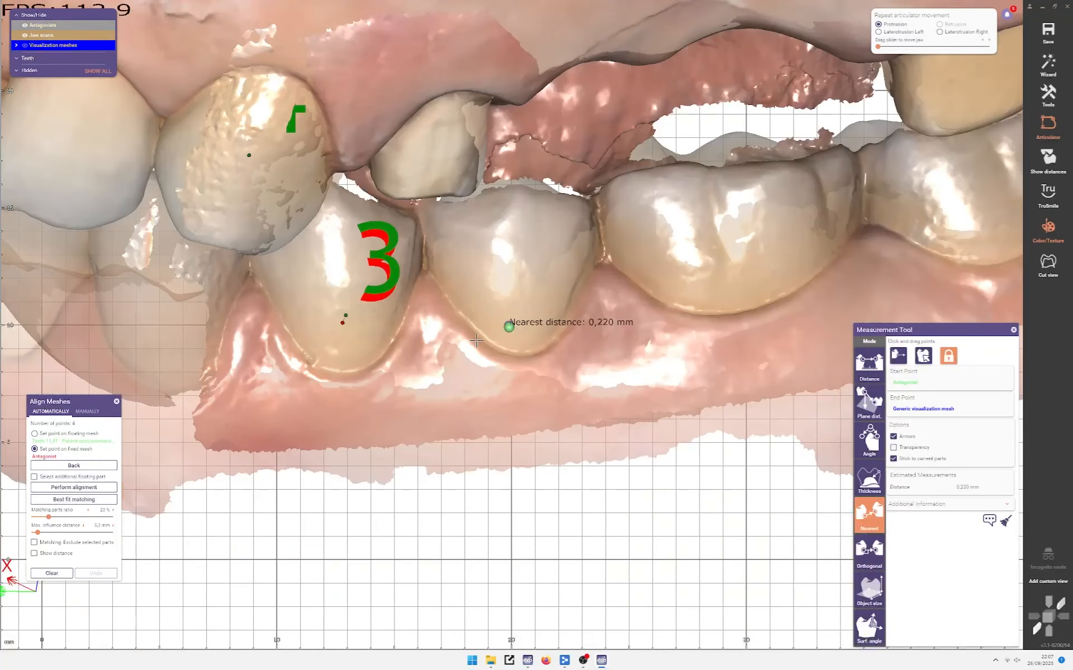
middle_click(560, 241)
right_click_drag(559, 242, 481, 303)
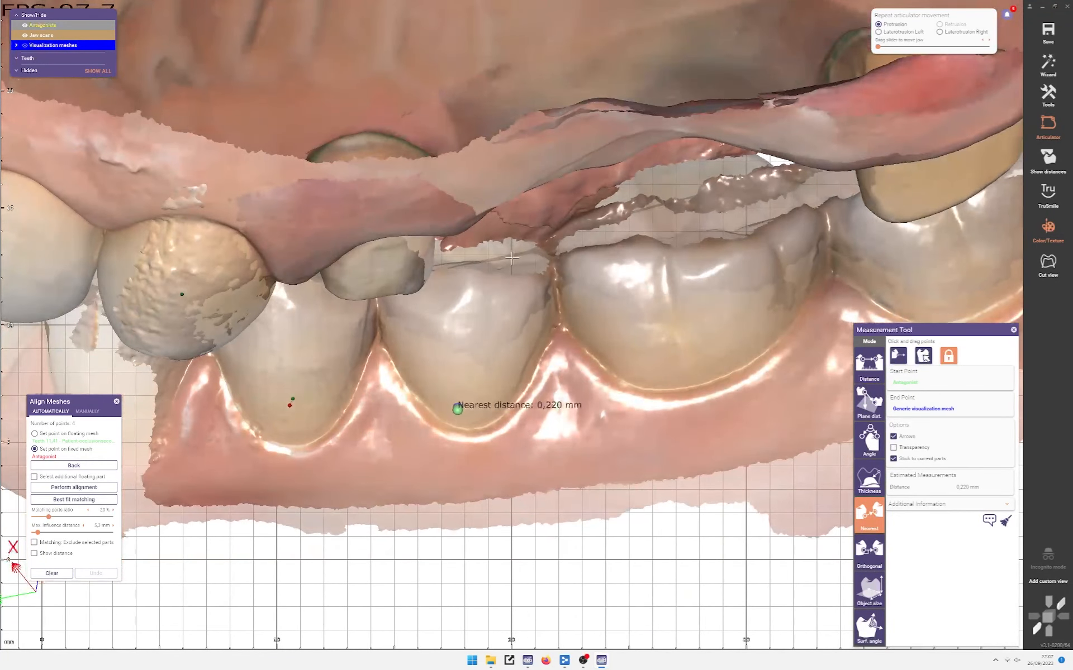
mouse_move(447, 413)
left_mouse_down()
mouse_move(472, 314)
mouse_move(449, 289)
left_mouse_up()
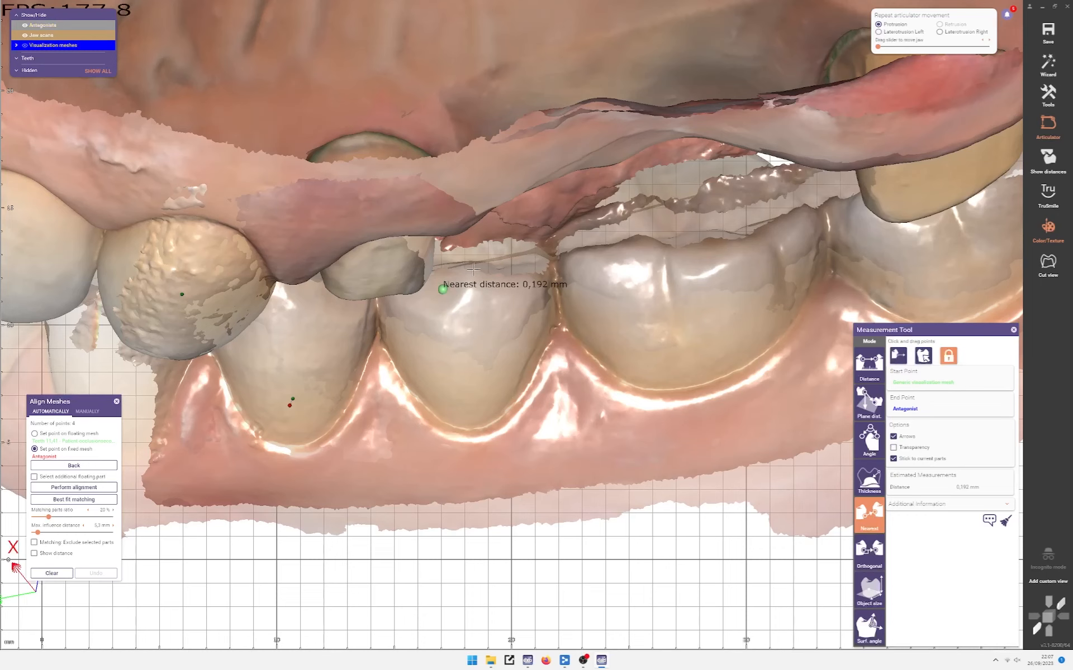
Step: Move the distance probe across the premolar and into the gap between the arches
scroll(474, 268, "down", 2)
right_click_drag(475, 243, 487, 272)
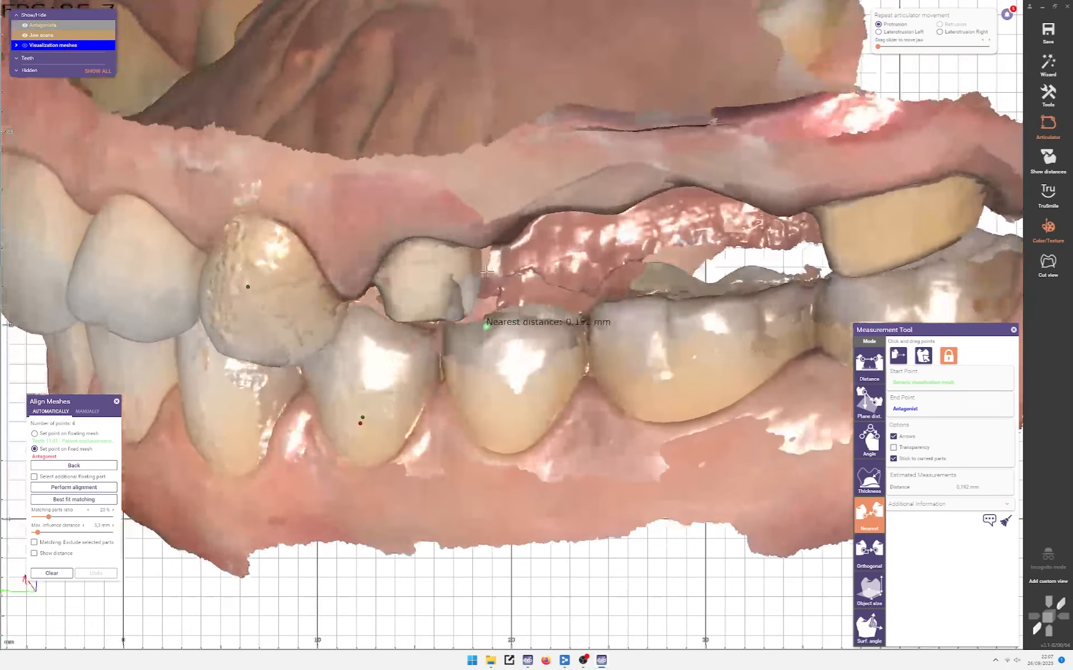
scroll(486, 272, "up", 3)
mouse_move(483, 330)
left_mouse_down()
mouse_move(385, 344)
mouse_move(328, 328)
mouse_move(708, 314)
left_mouse_up()
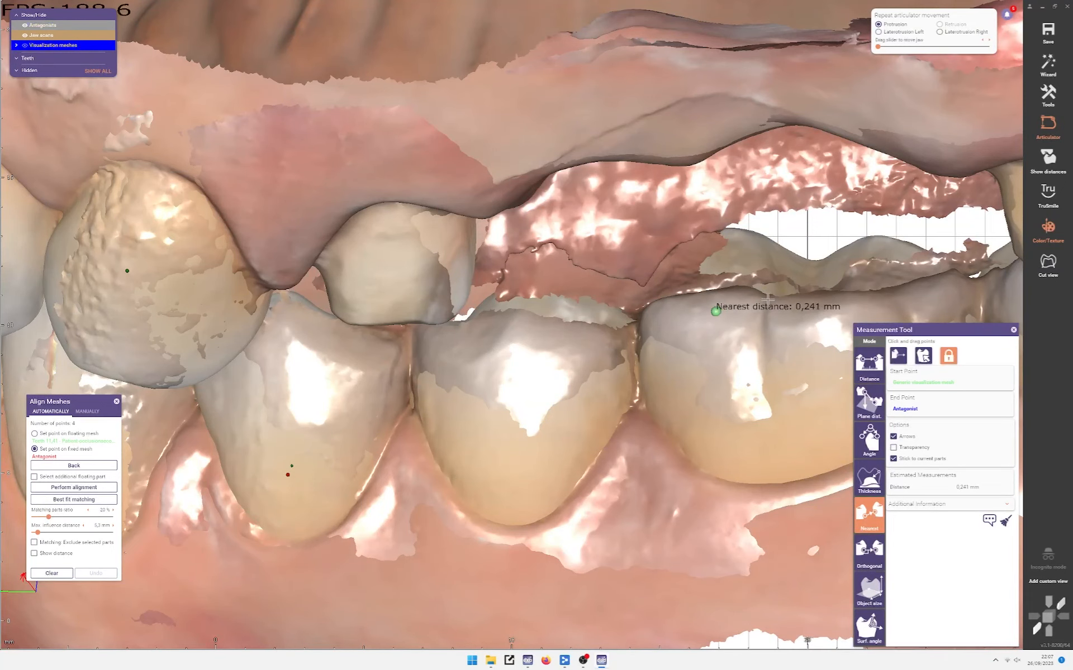
middle_click(767, 299)
right_click_drag(497, 317, 468, 343)
left_click_drag(461, 336, 536, 335)
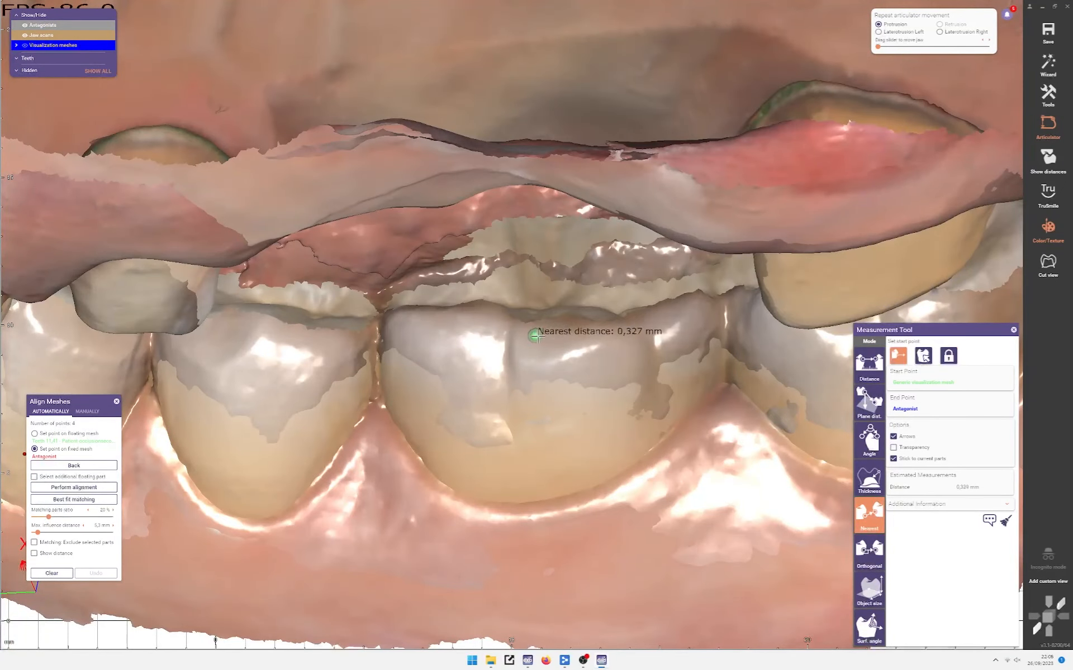
middle_click(737, 324)
right_click_drag(410, 362, 395, 344)
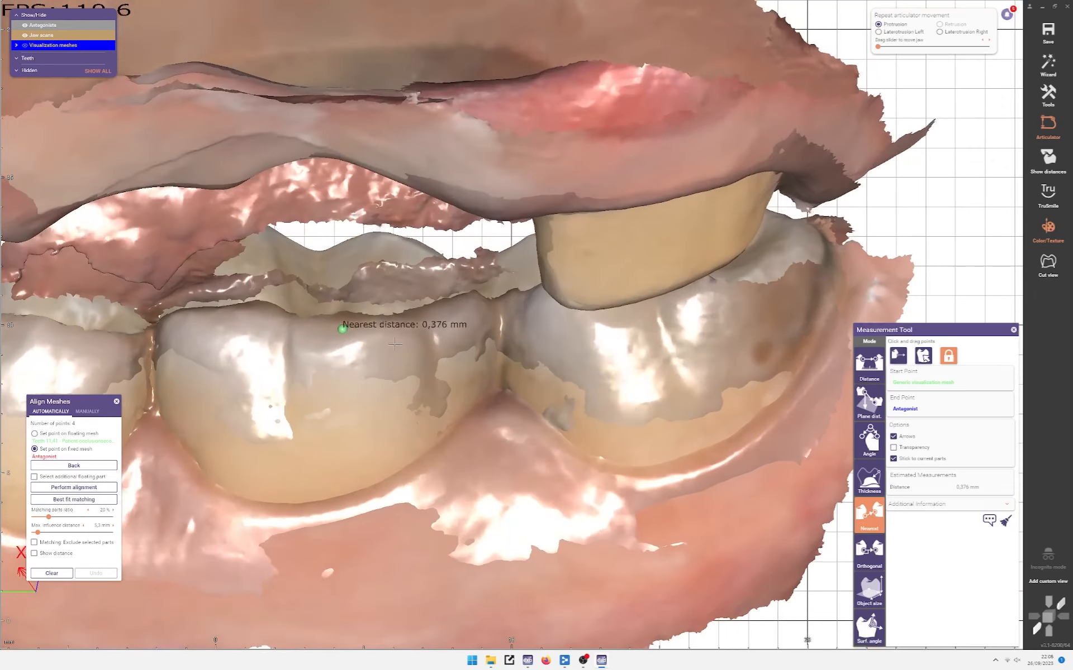
left_click_drag(340, 334, 501, 319)
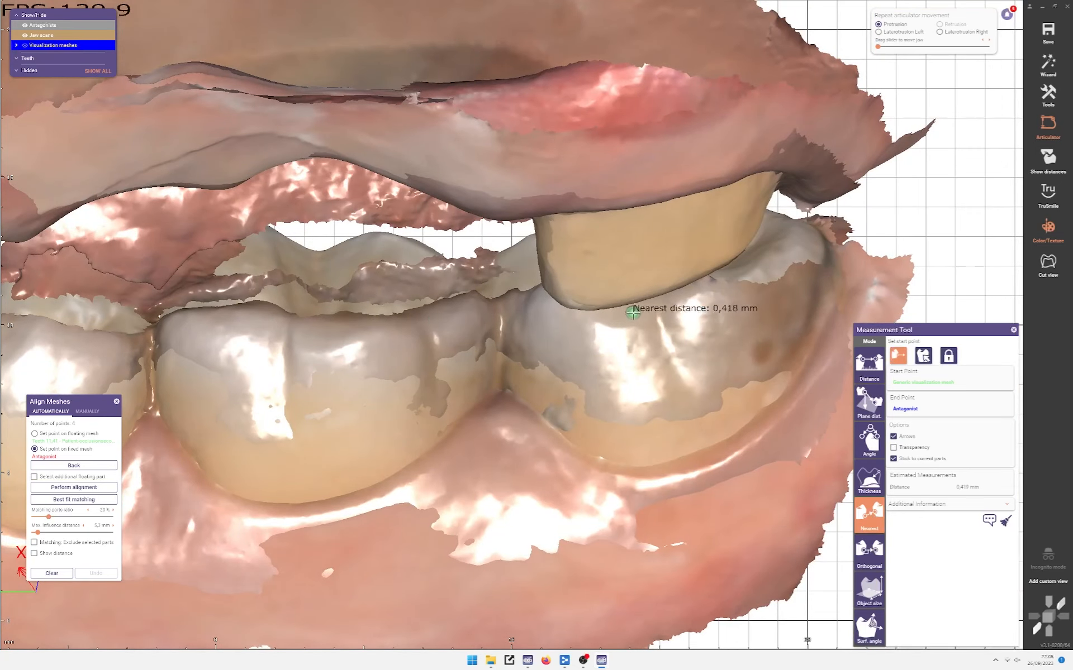
Step: Hide the jaw scan, restore the visualization meshes, and inspect the measurement semi-transparently
left_click(618, 277, "ctrl")
left_click(619, 276, "ctrl")
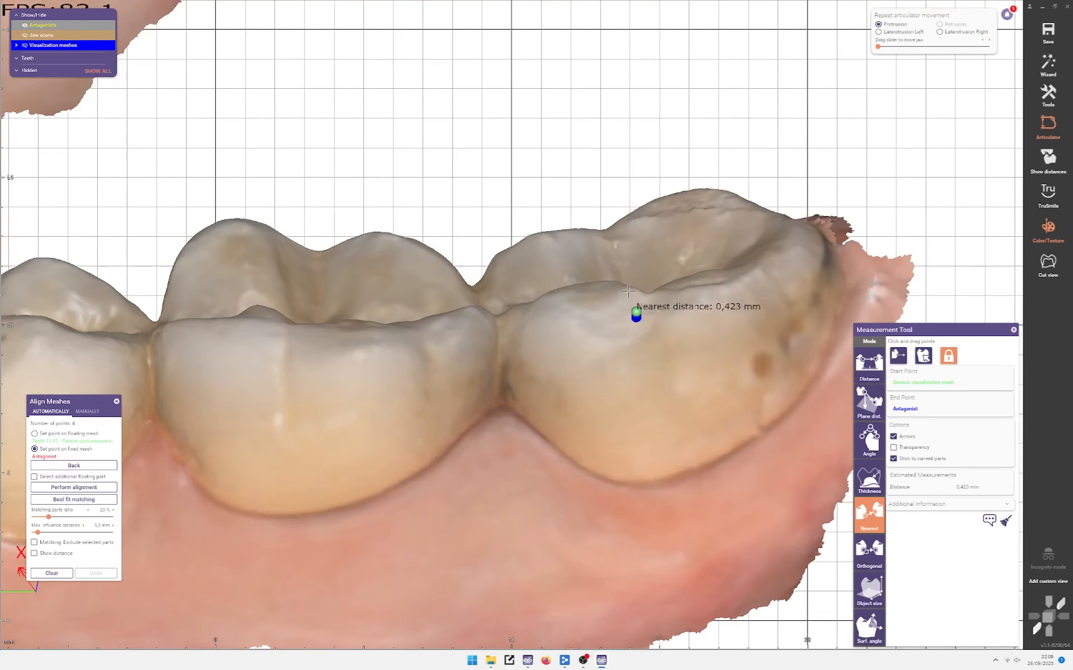
mouse_move(619, 277)
right_mouse_down()
mouse_move(640, 323)
mouse_move(619, 274)
mouse_move(608, 302)
right_mouse_up()
right_click(640, 323, "ctrl")
left_click_drag(610, 312, 601, 309)
mouse_move(603, 328)
right_mouse_down()
mouse_move(618, 329)
mouse_move(553, 332)
mouse_move(601, 328)
mouse_move(537, 321)
mouse_move(525, 300)
mouse_move(405, 313)
mouse_move(420, 308)
right_mouse_up()
scroll(617, 333, "up", 3)
key("t")
key("t")
key("t")
scroll(537, 322, "up", 3)
scroll(519, 298, "down", 7)
middle_click_drag(421, 308, 556, 300)
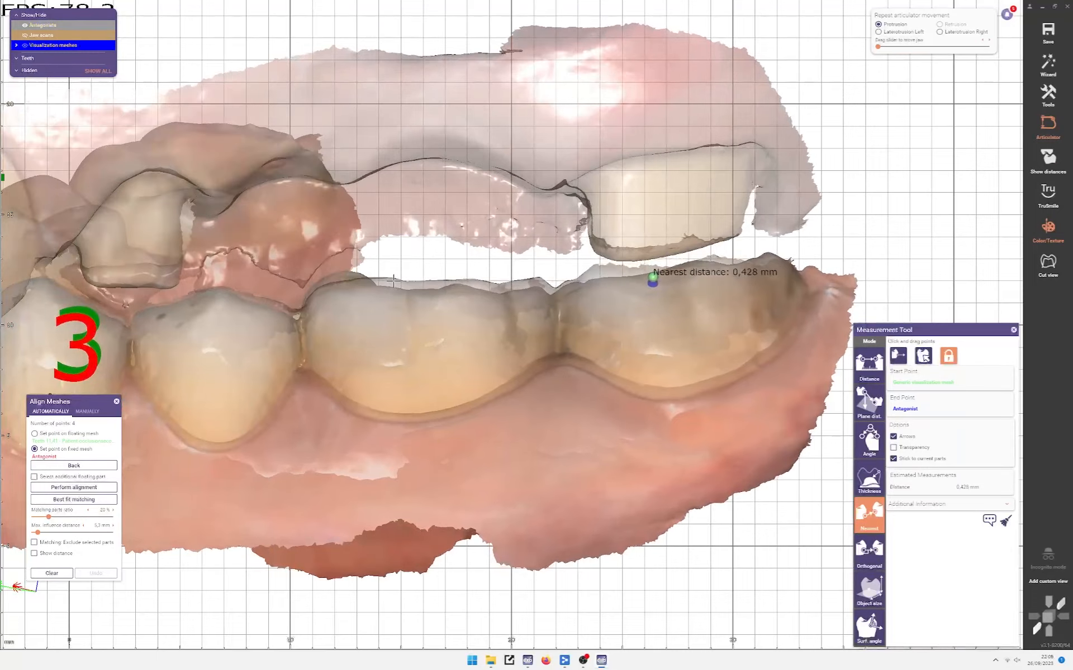
scroll(393, 282, "up", 3)
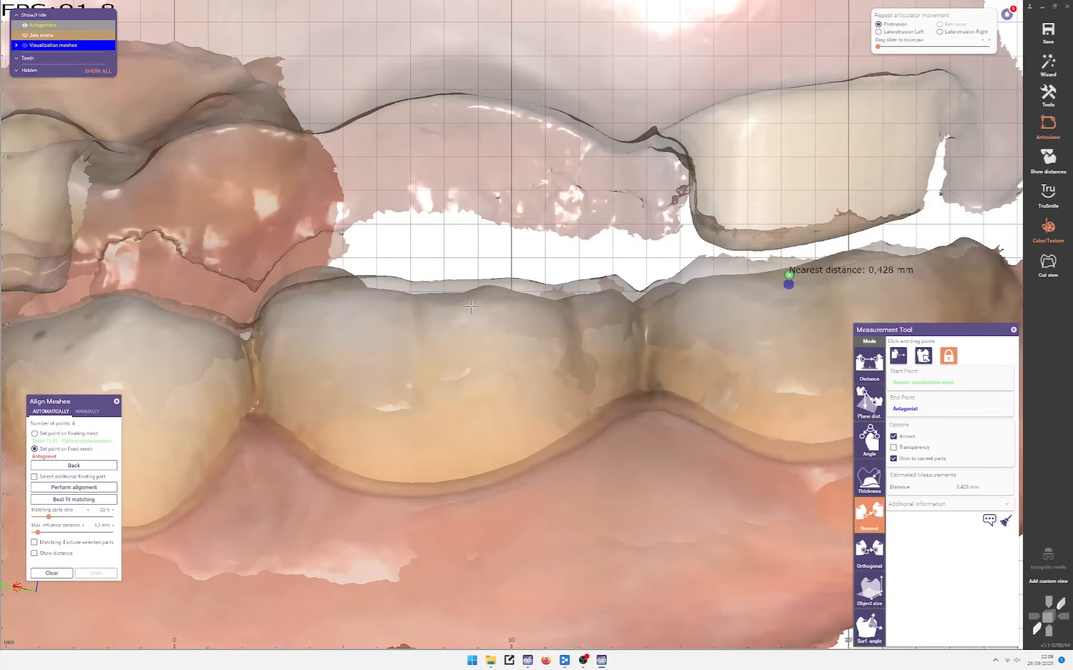
scroll(672, 312, "down", 6)
scroll(743, 311, "down", 2)
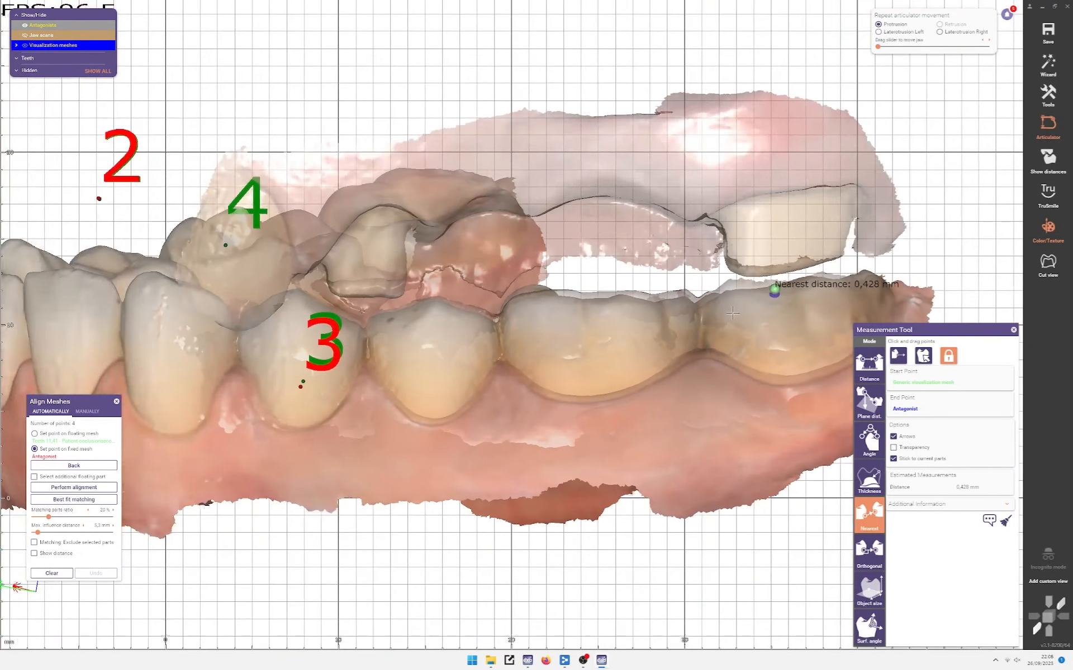
scroll(722, 339, "up", 7)
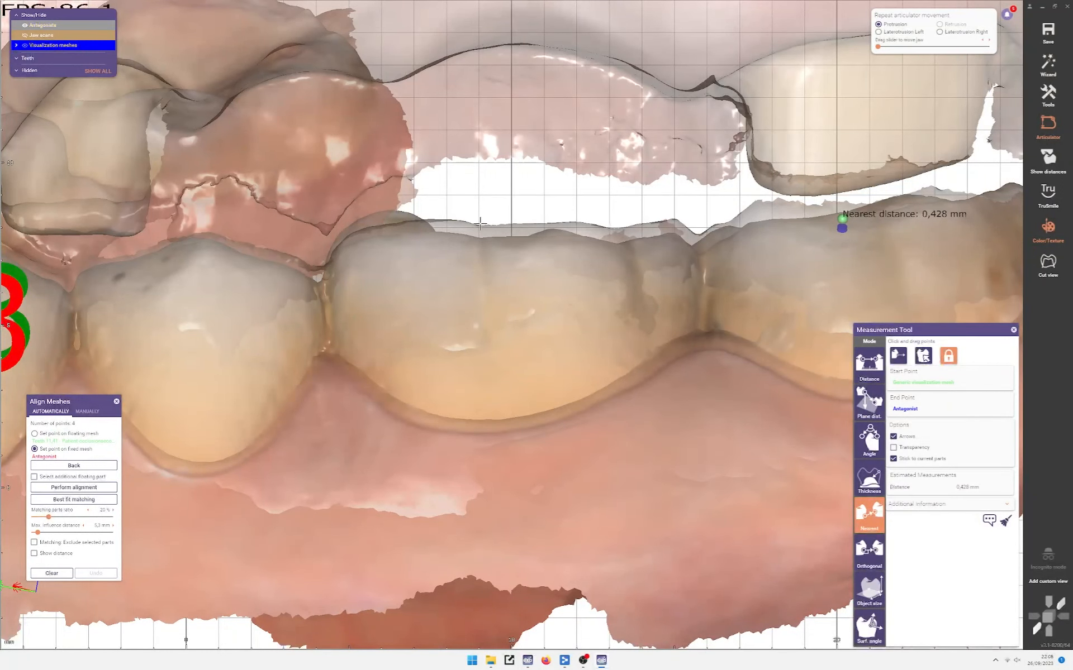
scroll(502, 241, "down", 3)
scroll(513, 236, "down", 2)
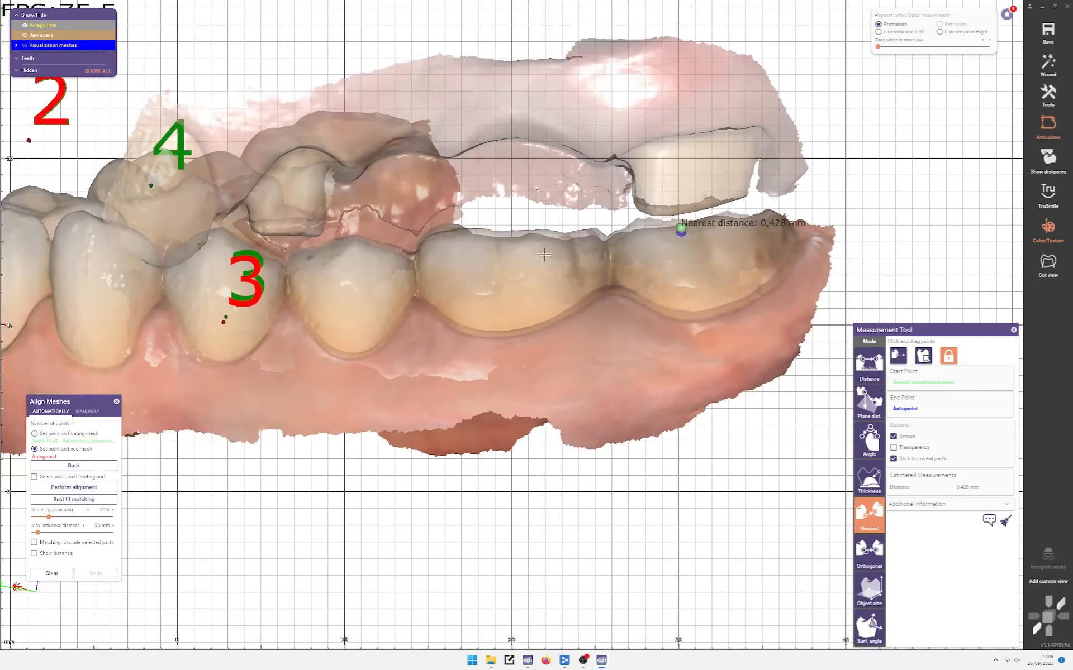
Step: Show the jaw scans again, keeping the 4,000 mm nearest-distance reading
key("j")
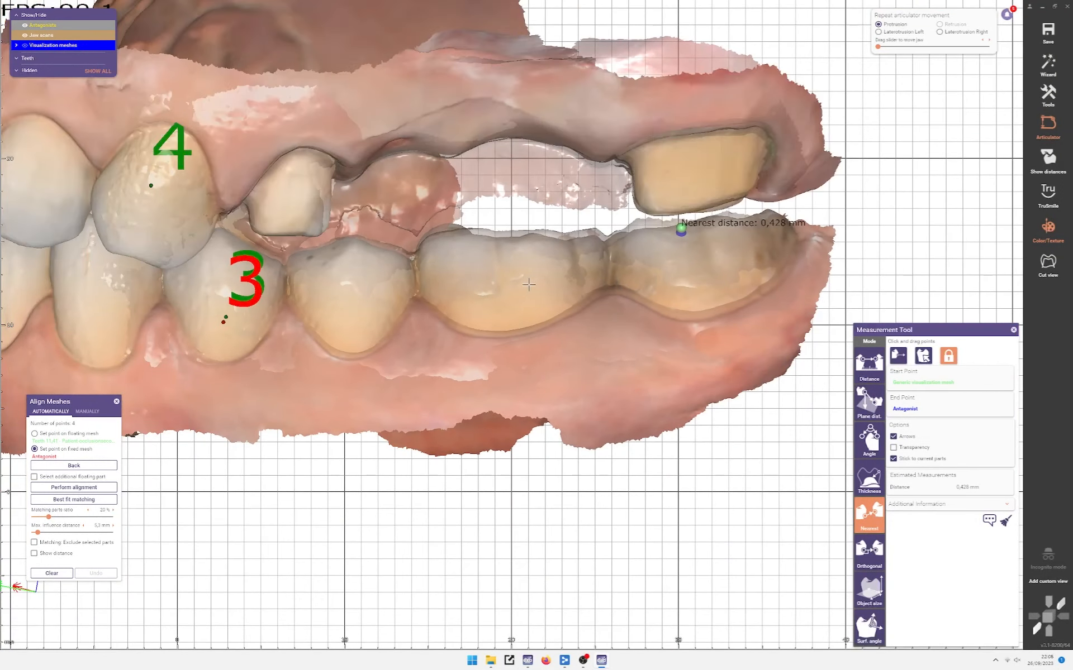
scroll(491, 243, "up", 3)
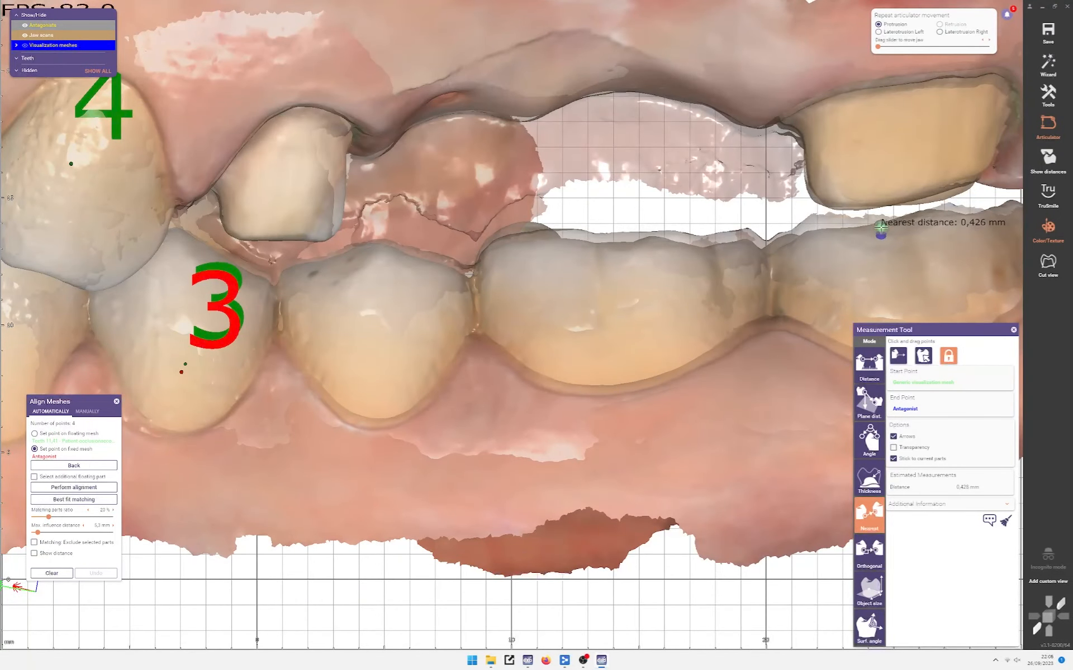
scroll(268, 223, "up", 4)
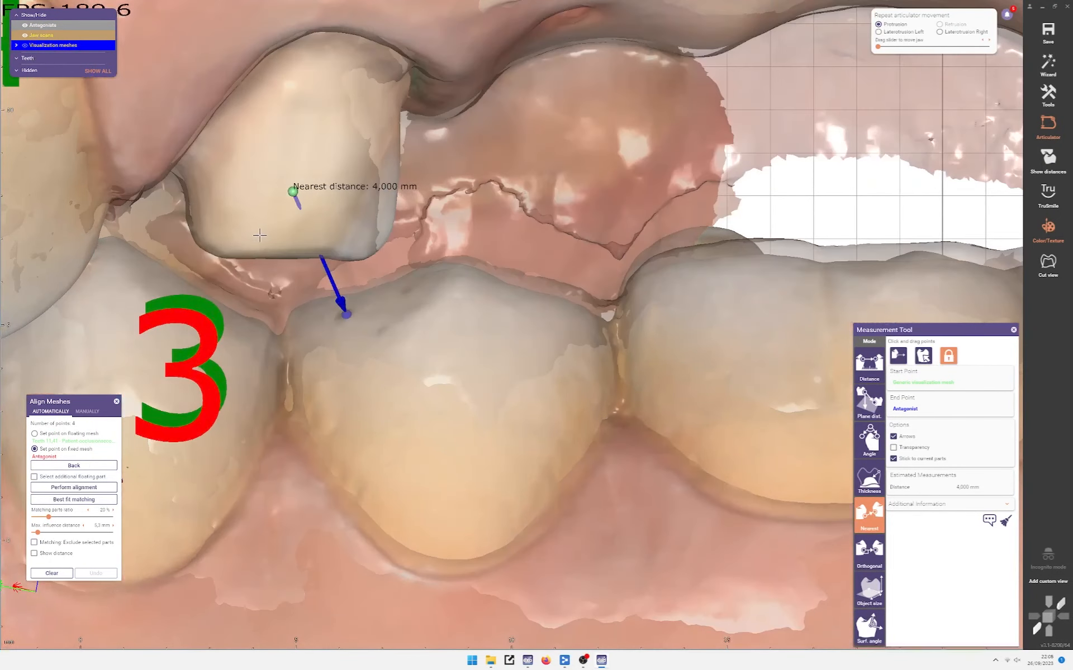
Step: Measure nearest distance against the jaw scan, adjusting the start point on the upper tooth
scroll(561, 201, "down", 5)
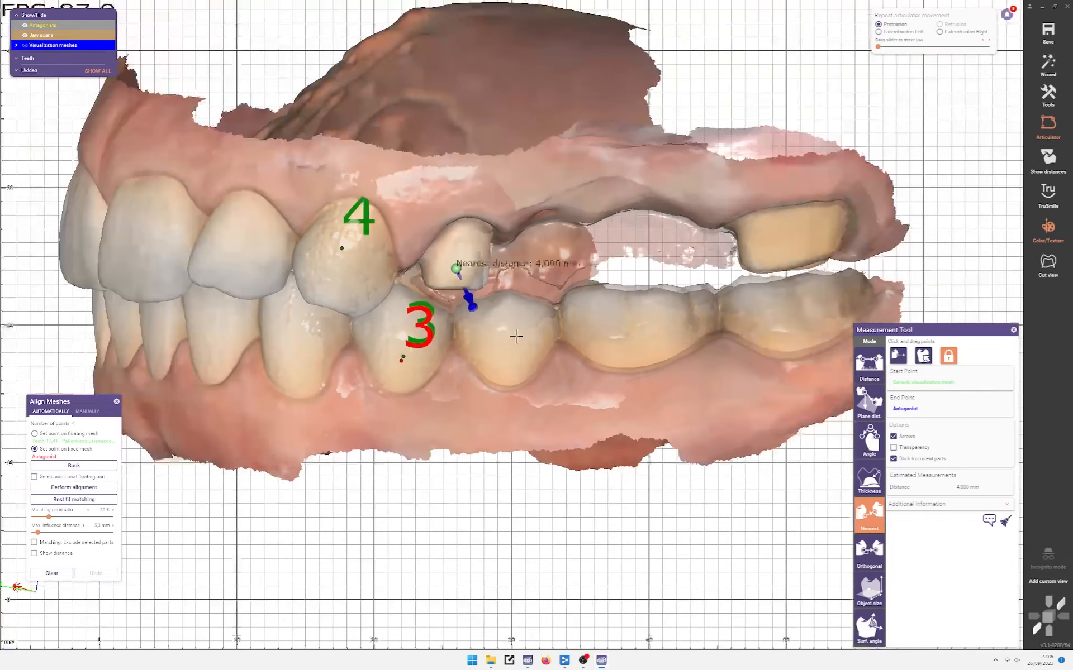
scroll(486, 255, "up", 6)
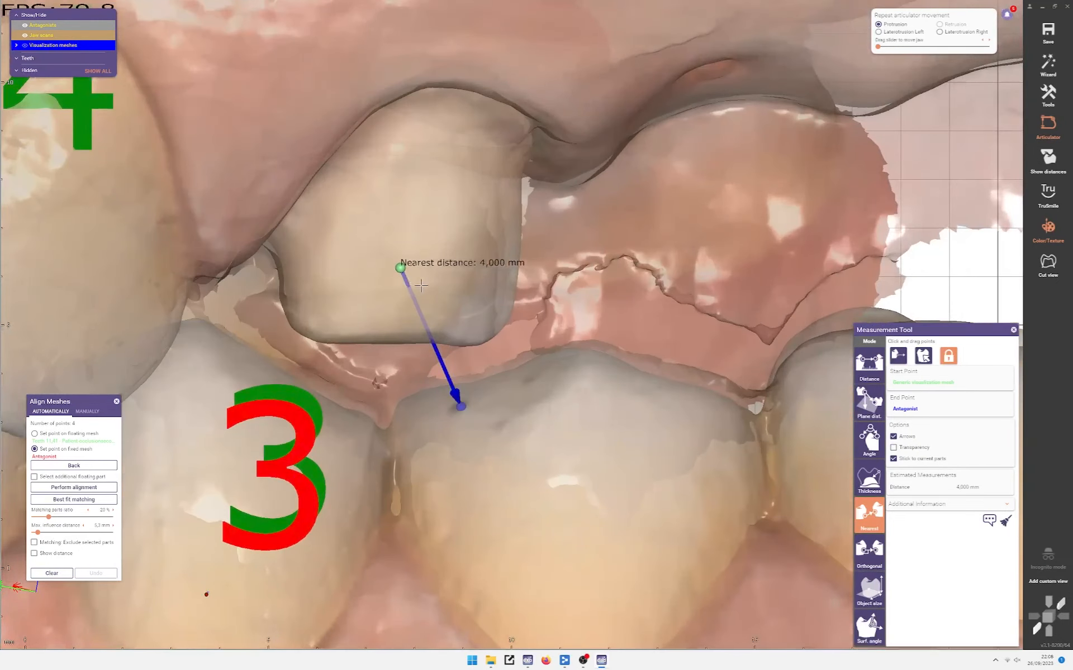
scroll(606, 256, "down", 2)
scroll(447, 296, "up", 5)
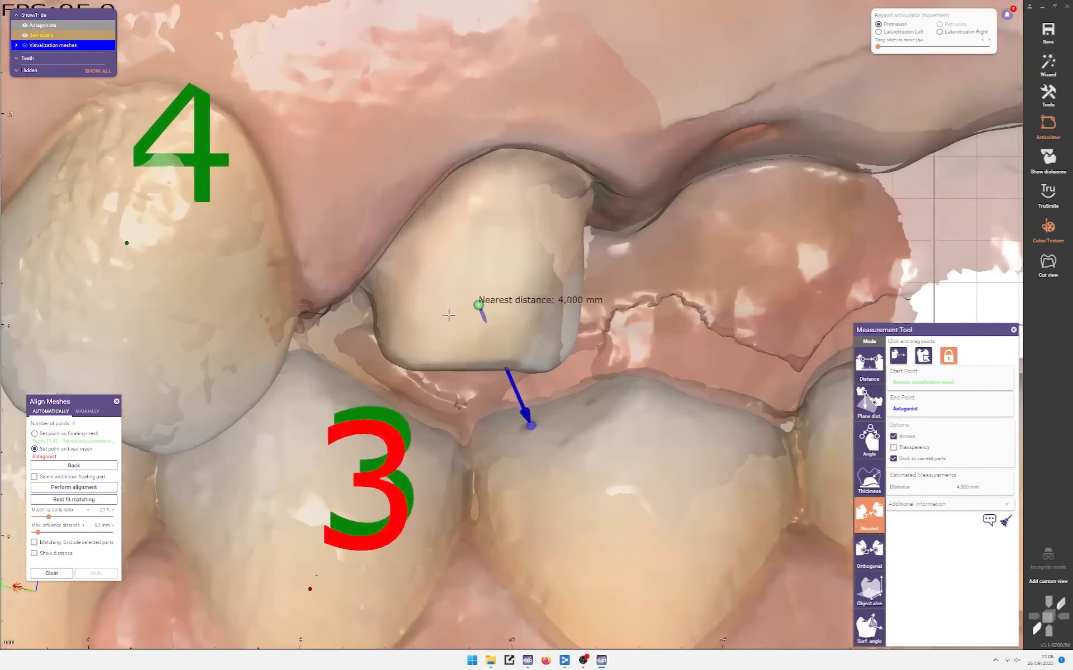
scroll(461, 293, "down", 1)
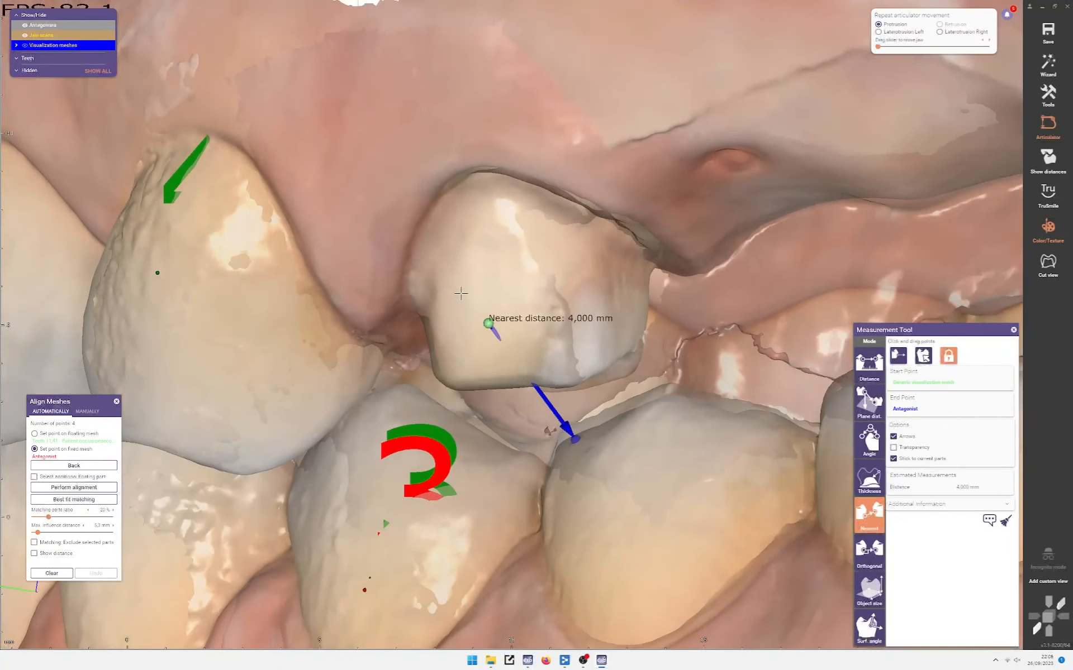
left_click_drag(484, 323, 479, 330)
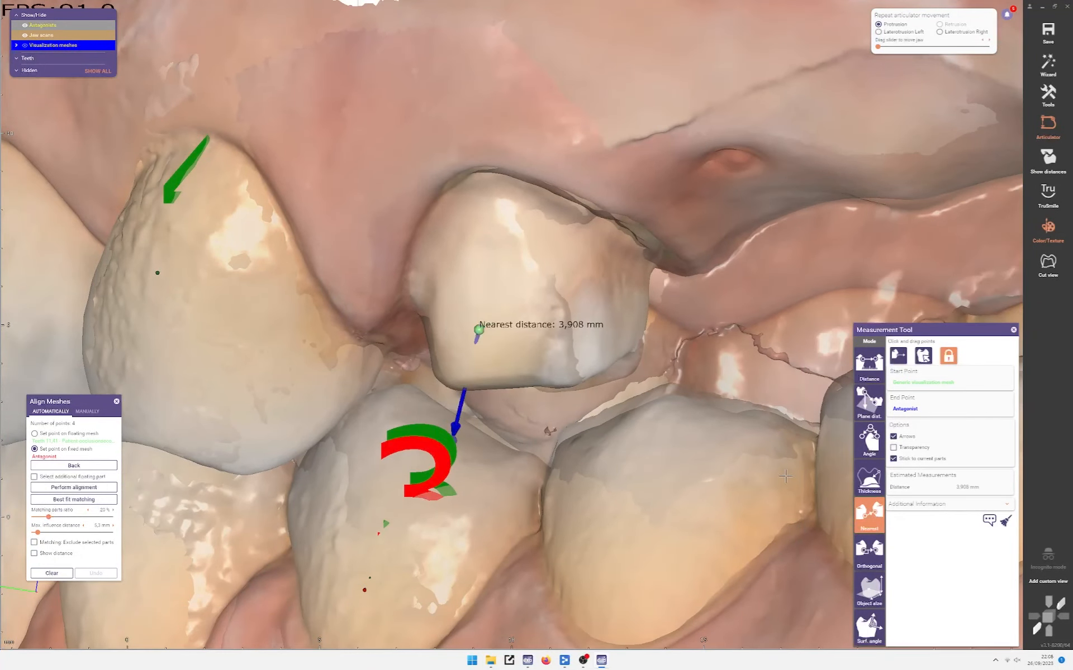
left_click(572, 298)
scroll(474, 349, "up", 3)
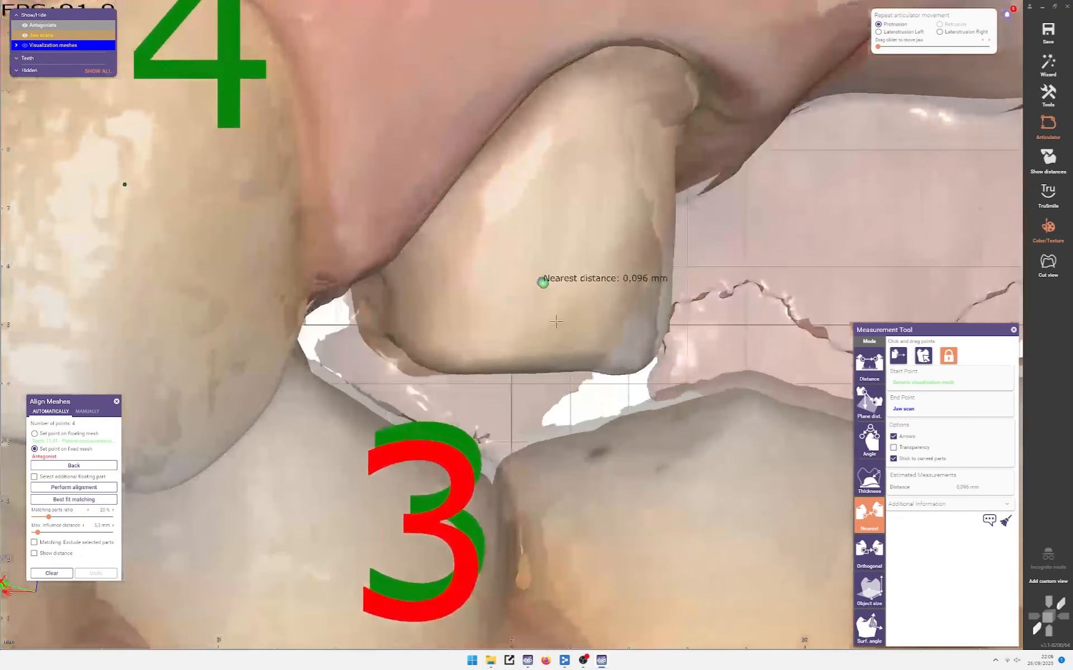
left_click_drag(542, 282, 457, 362)
scroll(461, 368, "down", 5)
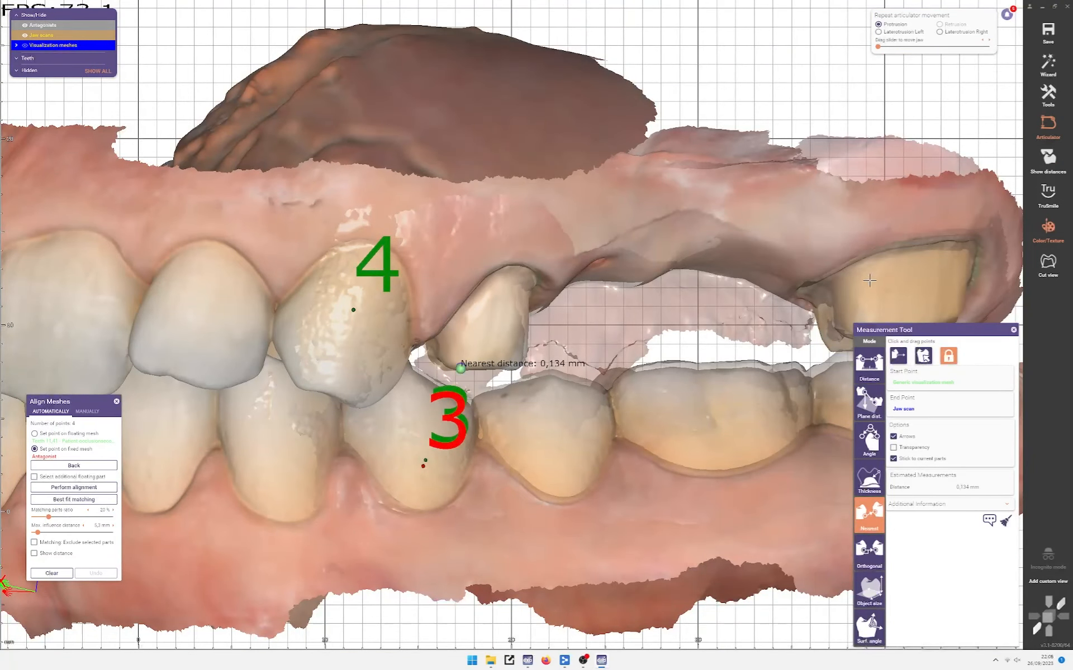
Step: Move the measurement point onto the molar's lower edge
middle_click(869, 281)
right_click_drag(869, 281, 540, 279)
middle_click(156, 362)
left_click_drag(422, 390, 884, 292)
middle_click(899, 277)
scroll(567, 323, "up", 4)
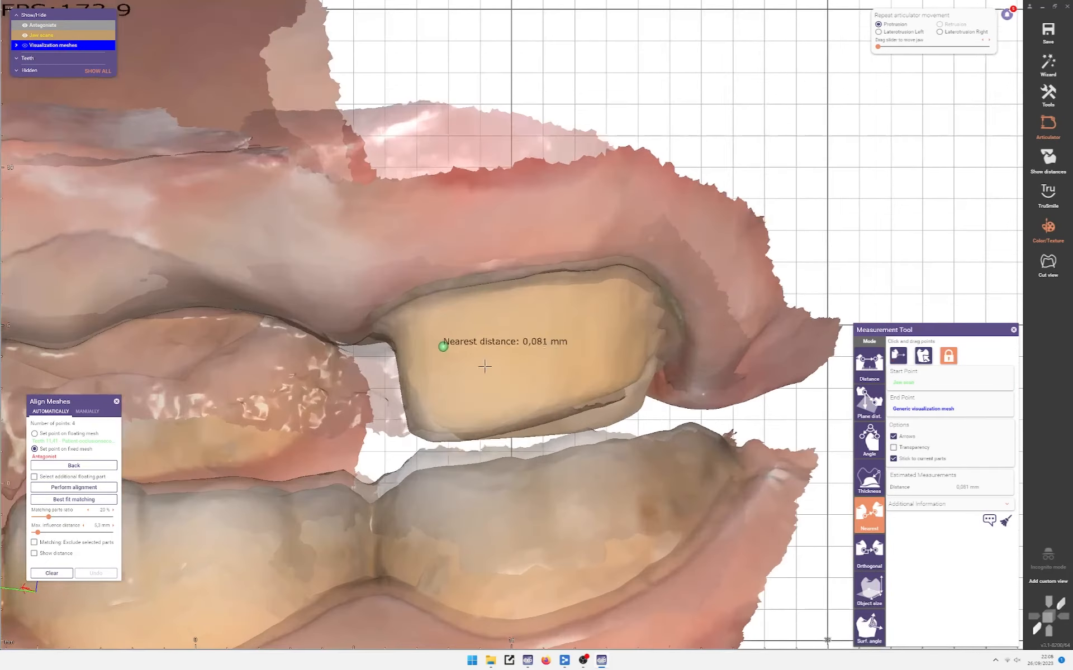
right_click_drag(484, 366, 459, 353)
left_click_drag(443, 353, 478, 413)
right_click_drag(478, 414, 381, 470)
scroll(472, 375, "up", 3, "ctrl")
left_click_drag(468, 410, 480, 441)
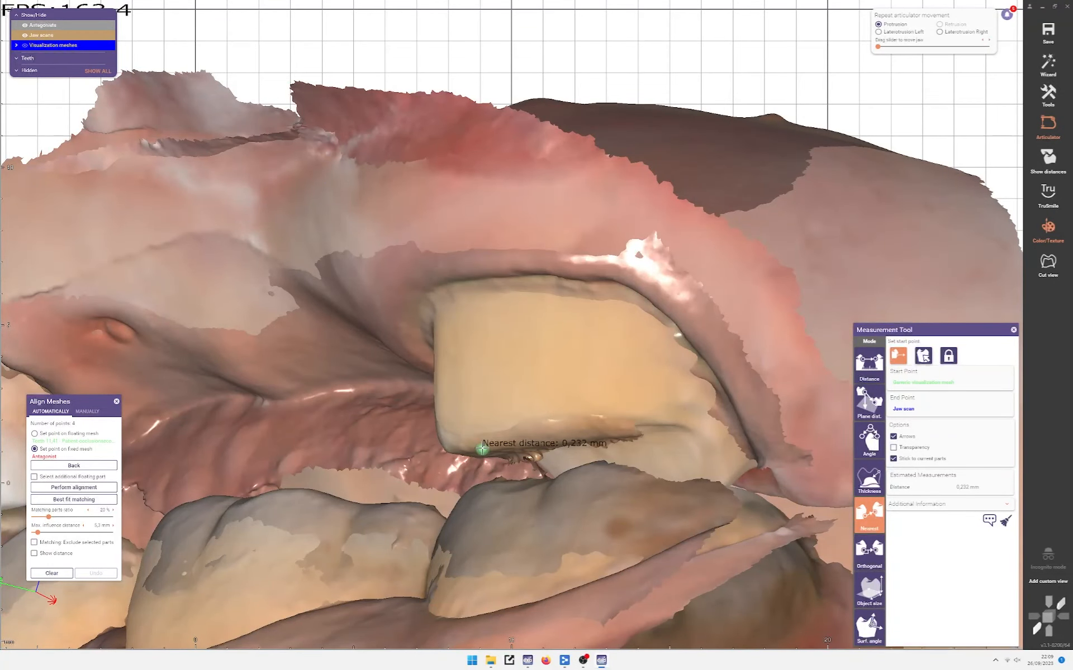
right_click_drag(482, 446, 415, 442)
scroll(484, 404, "down", 3, "ctrl")
scroll(428, 431, "up", 5)
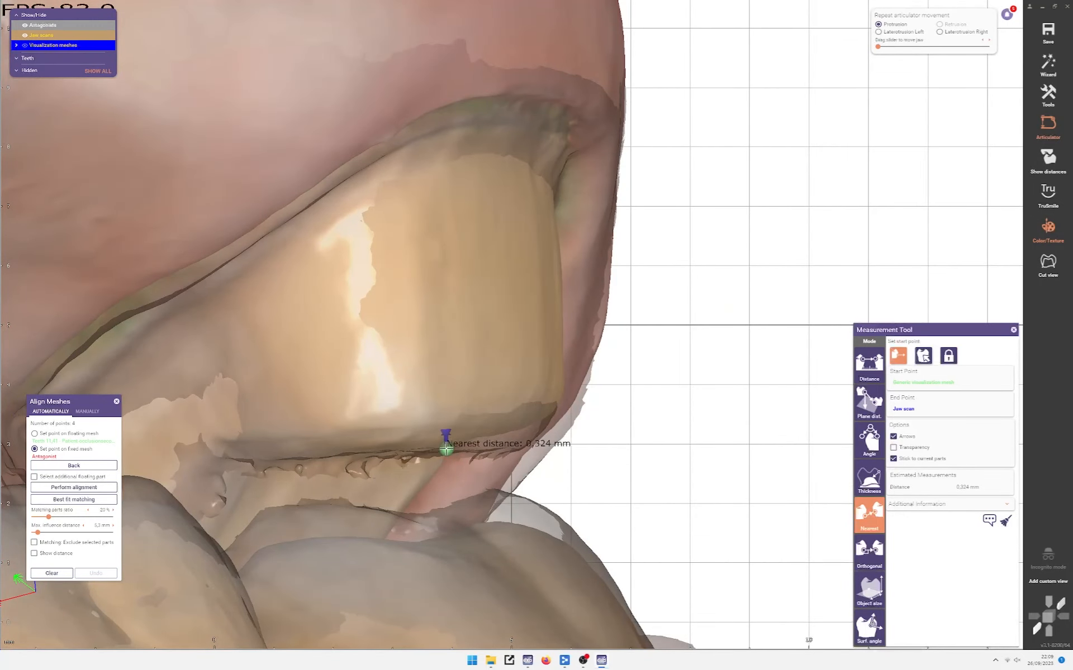
left_click_drag(446, 449, 446, 448)
Step: Orbit the jaws to inspect the 0,324 mm reading from the inner side
scroll(446, 449, "down", 3)
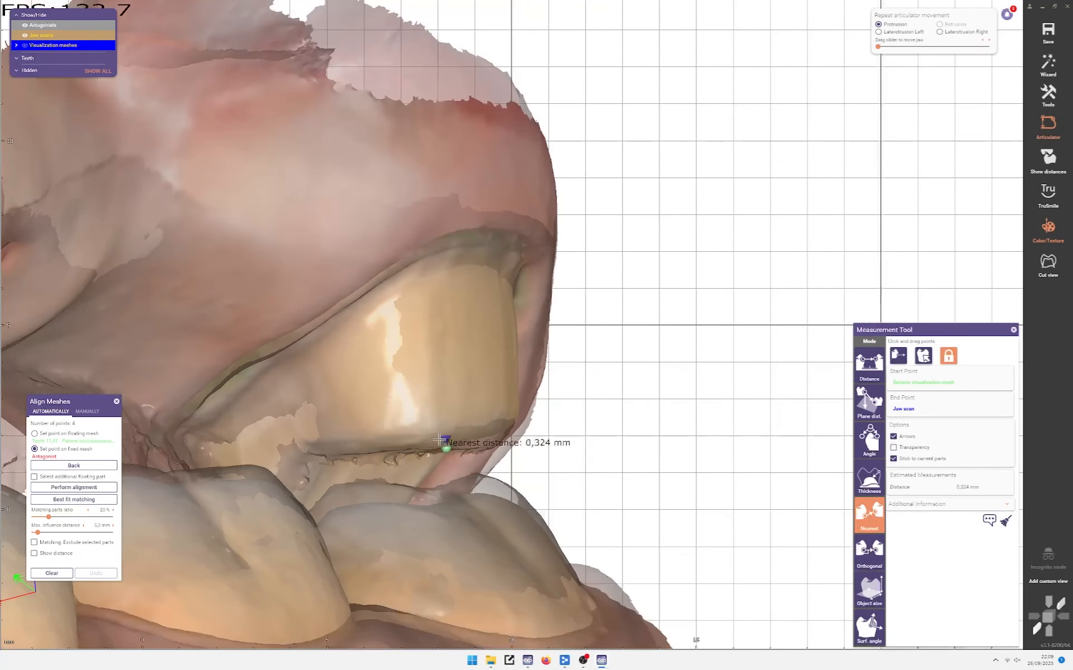
right_click_drag(446, 447, 356, 351)
scroll(435, 420, "down", 3)
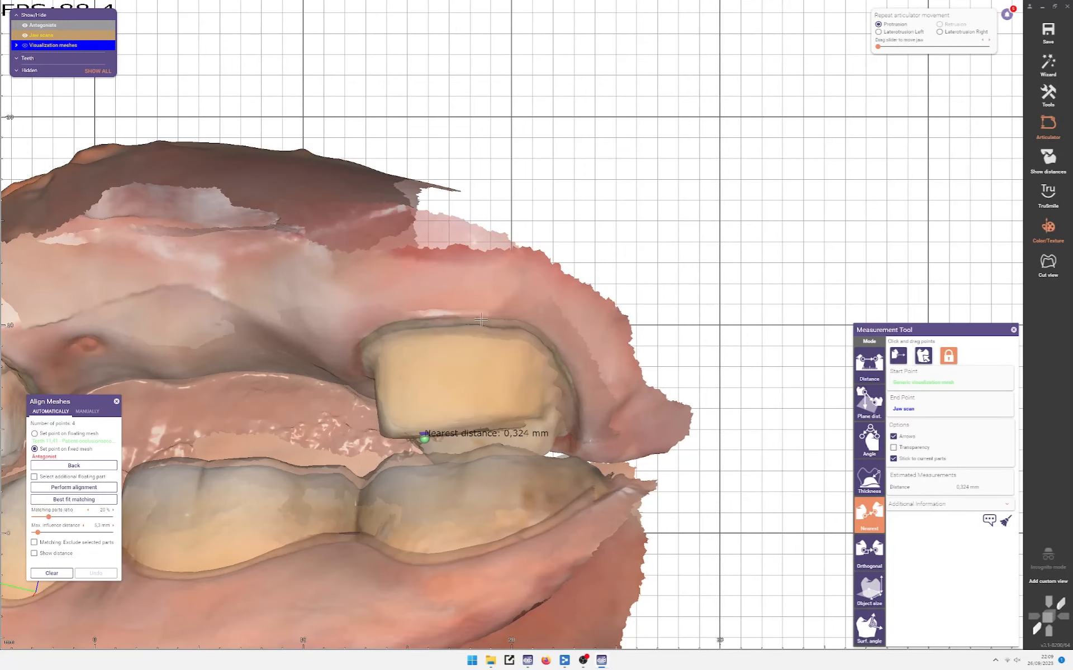
right_click_drag(405, 362, 525, 358)
scroll(366, 430, "up", 3)
scroll(365, 430, "down", 3)
right_click_drag(365, 430, 279, 429)
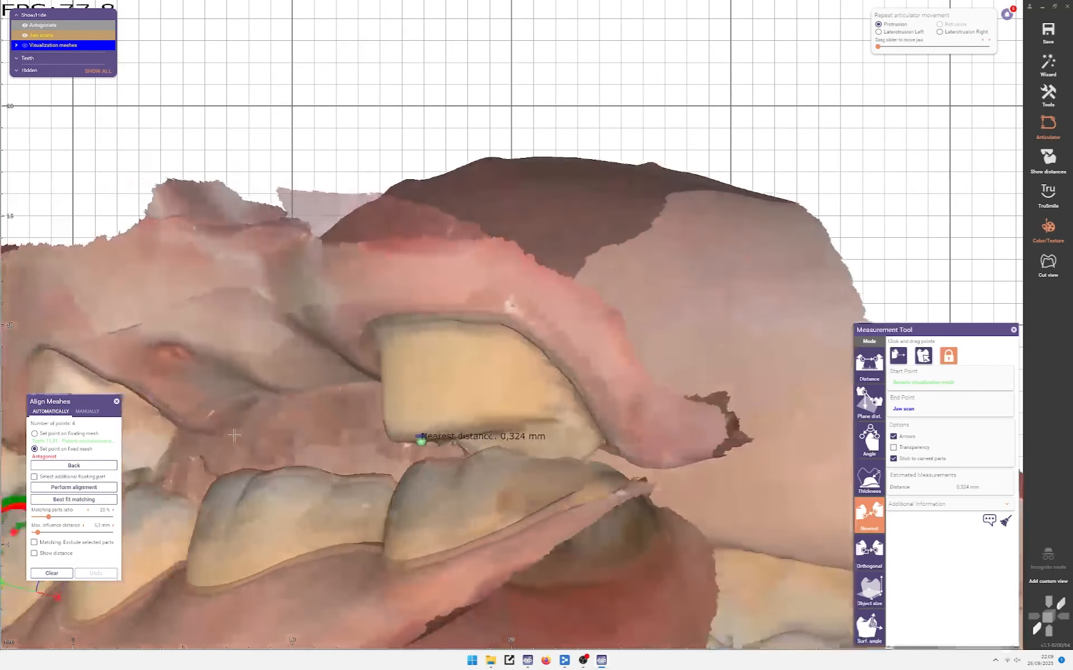
right_click_drag(469, 427, 347, 456)
scroll(452, 406, "down", 4)
middle_click(288, 482)
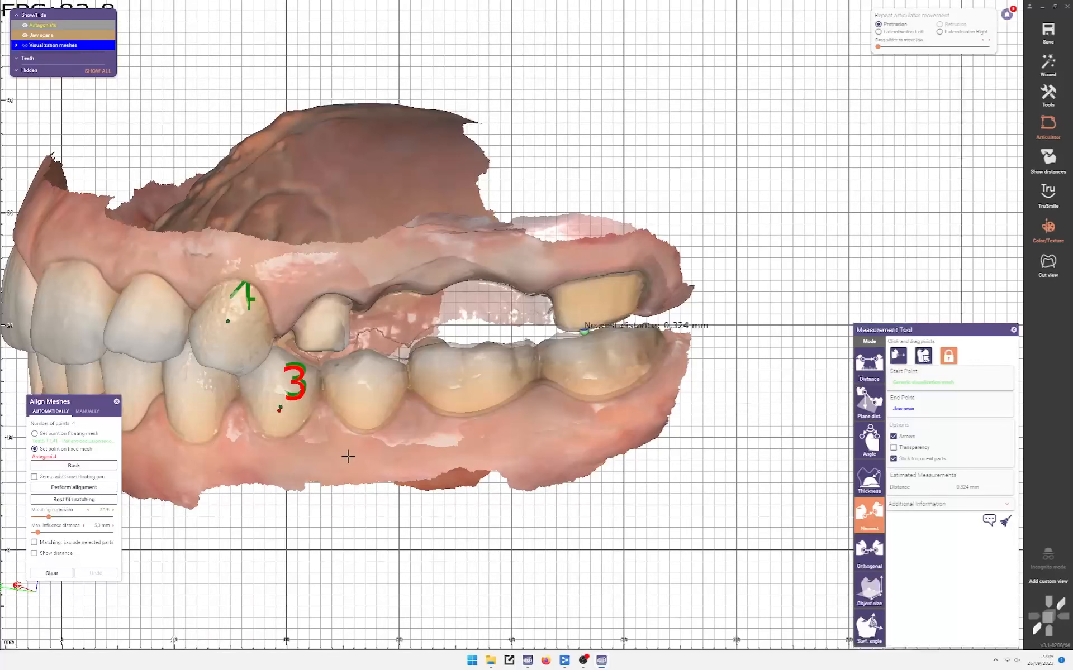
Step: Close the Align Meshes and distance Measurement tools
left_click(116, 401)
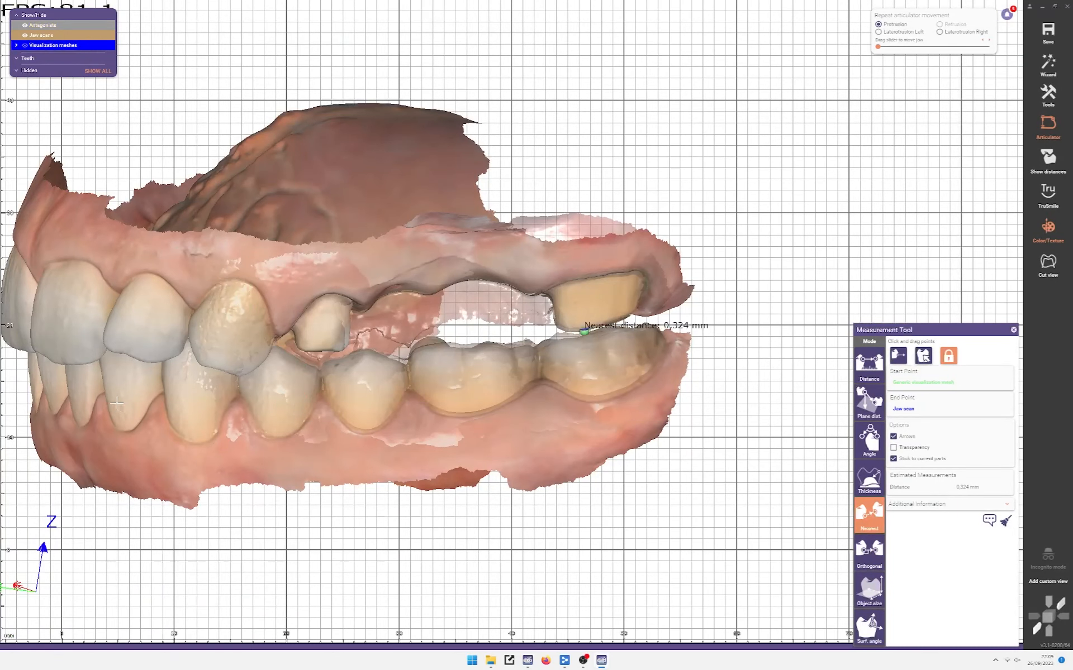
left_click(1014, 331)
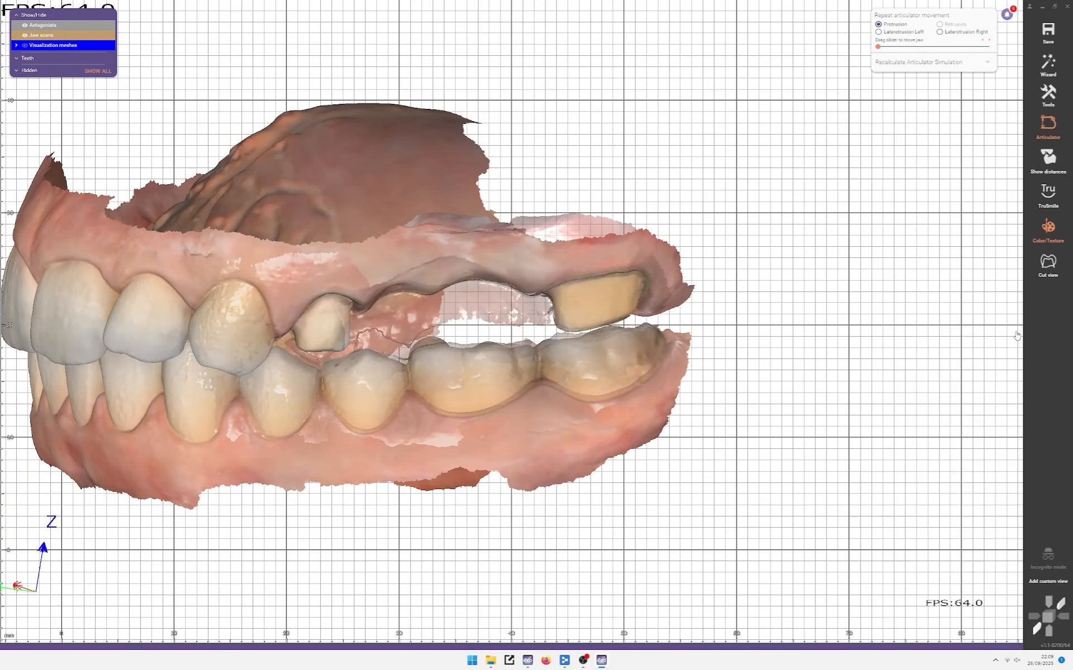
scroll(548, 365, "up", 4)
scroll(476, 280, "down", 2, "ctrl")
scroll(477, 281, "down", 5)
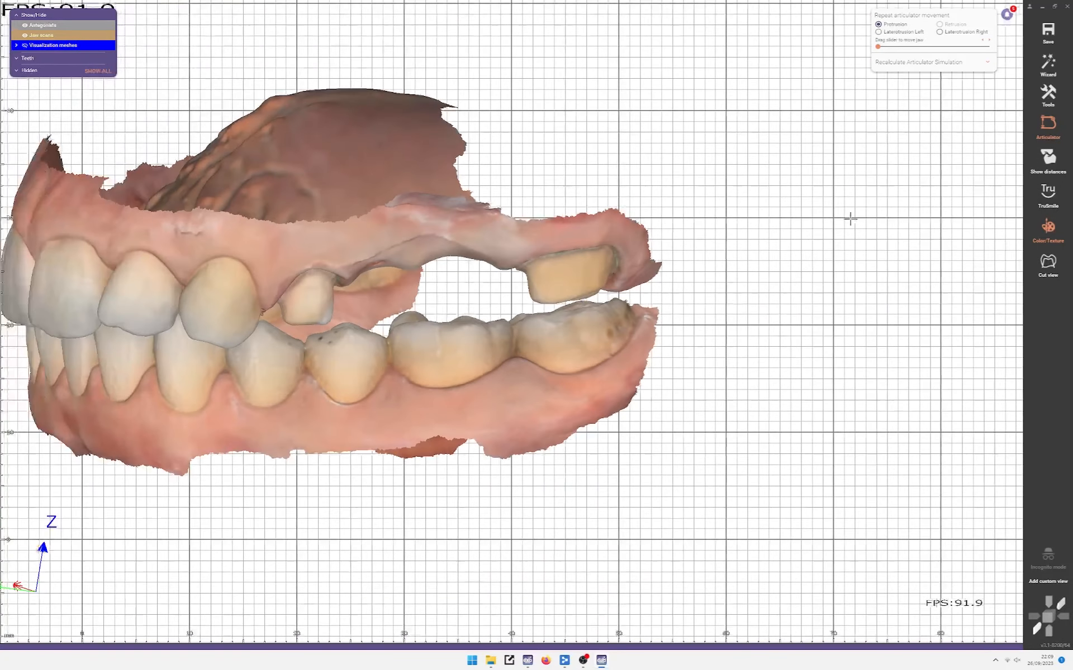
Step: In Add/Remove Mesh, load from scene and hide the upper-jaw meshes in the preview
left_click(1047, 88)
left_click(939, 366)
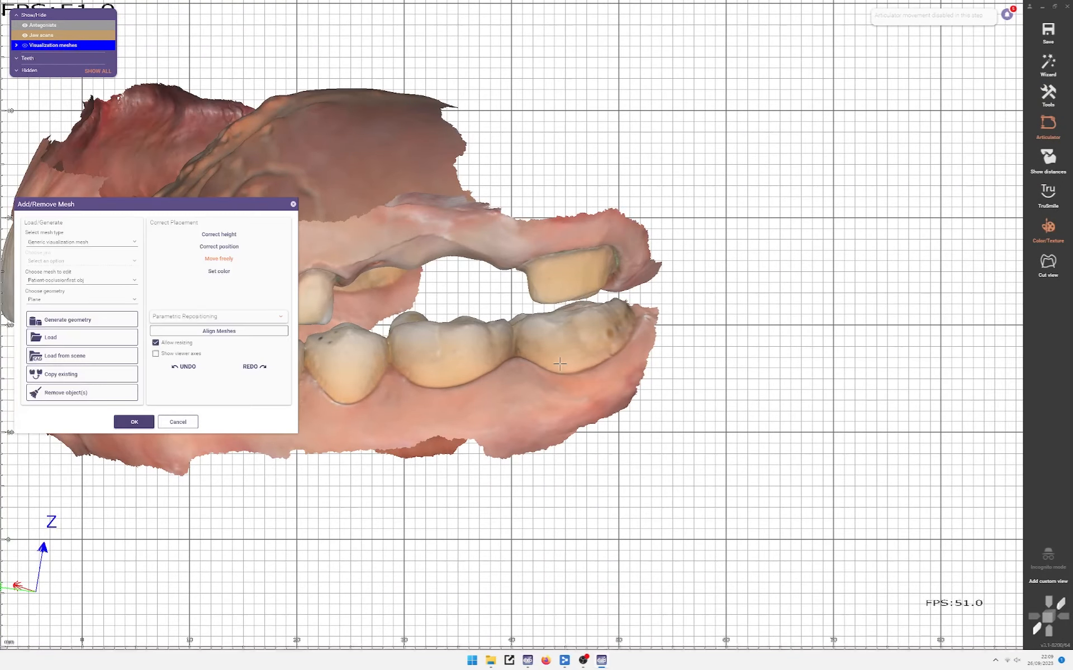
left_click(61, 375)
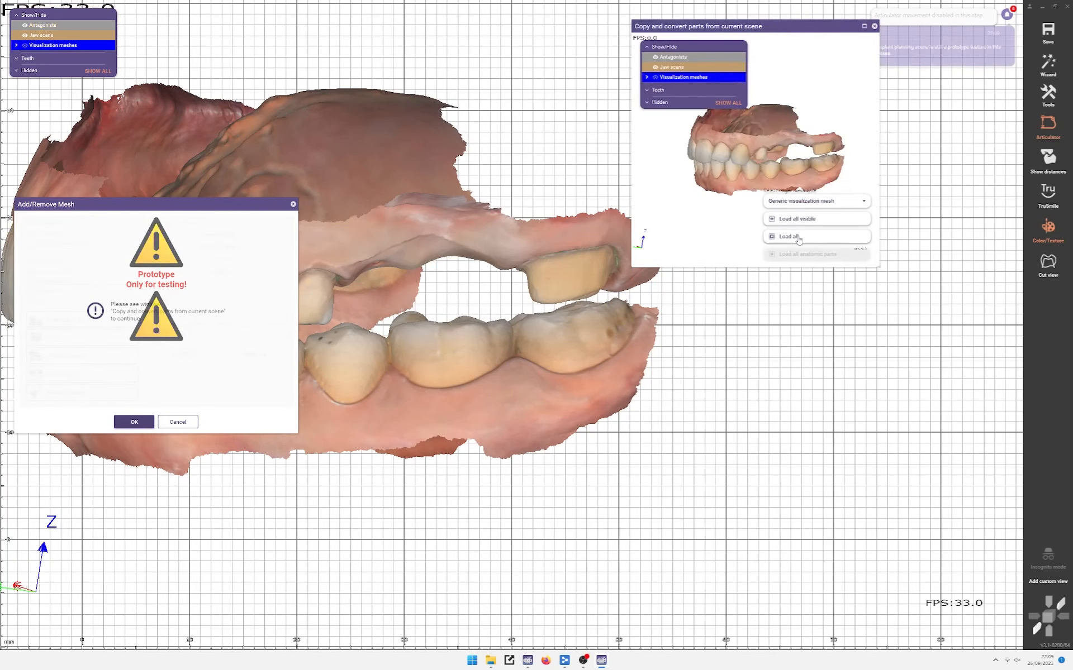
scroll(749, 162, "up", 3)
middle_click(802, 168)
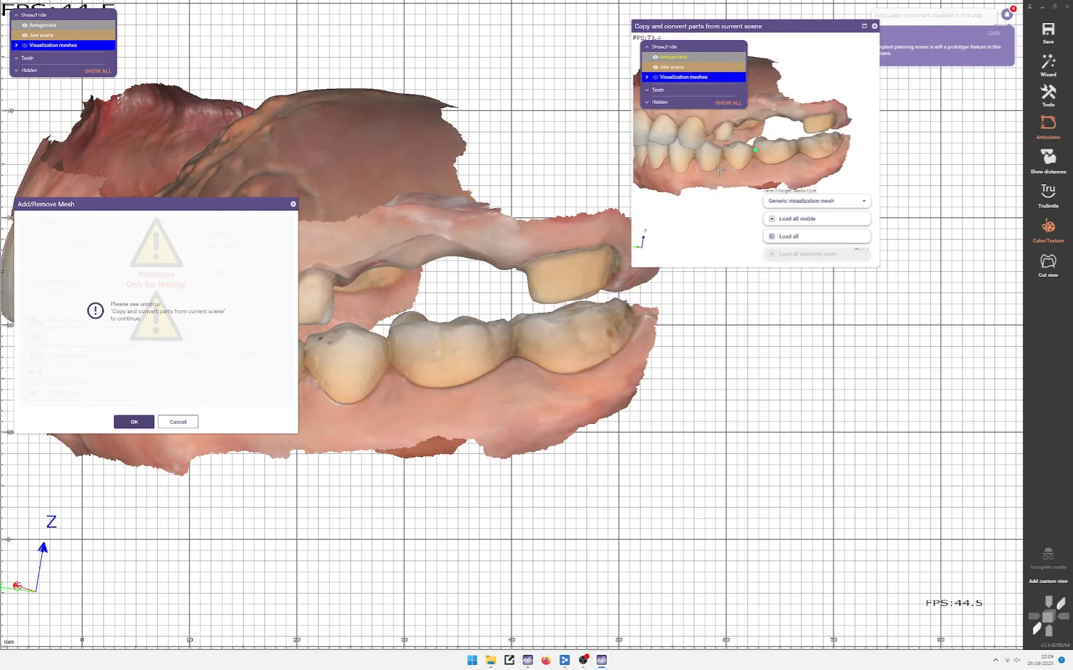
right_click_drag(719, 171, 824, 166)
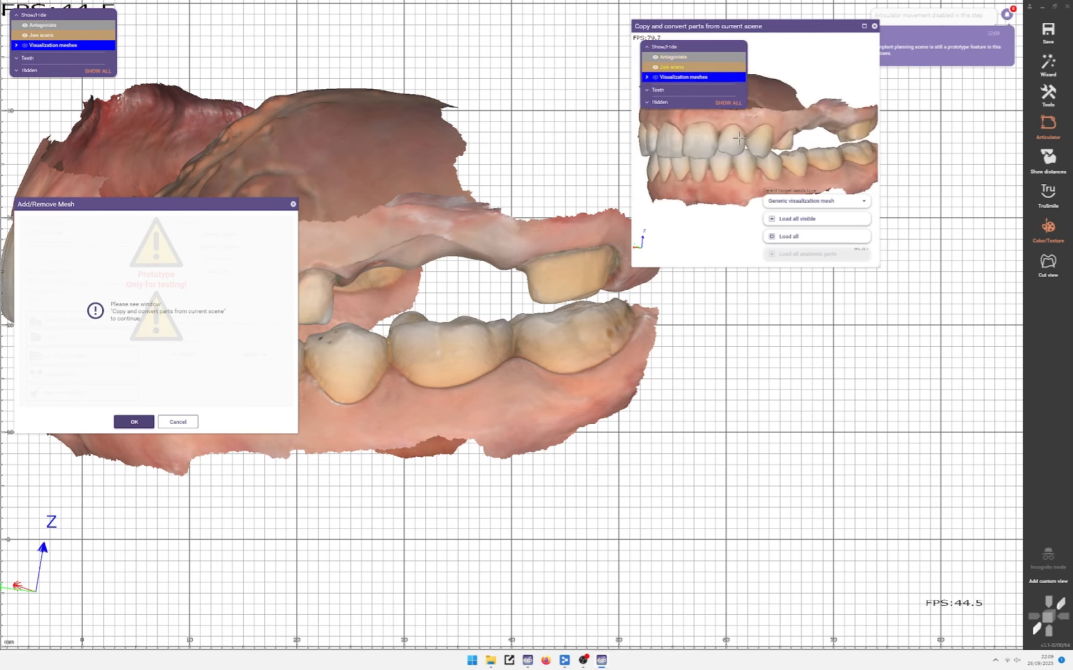
left_click(727, 104)
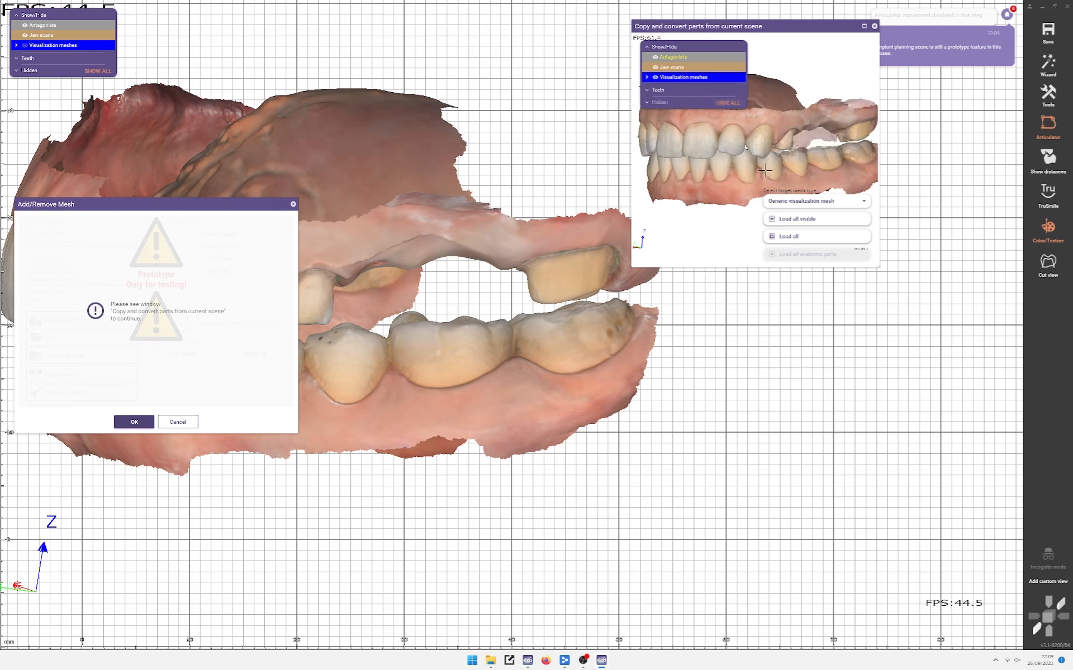
left_click(734, 104)
left_click(732, 104)
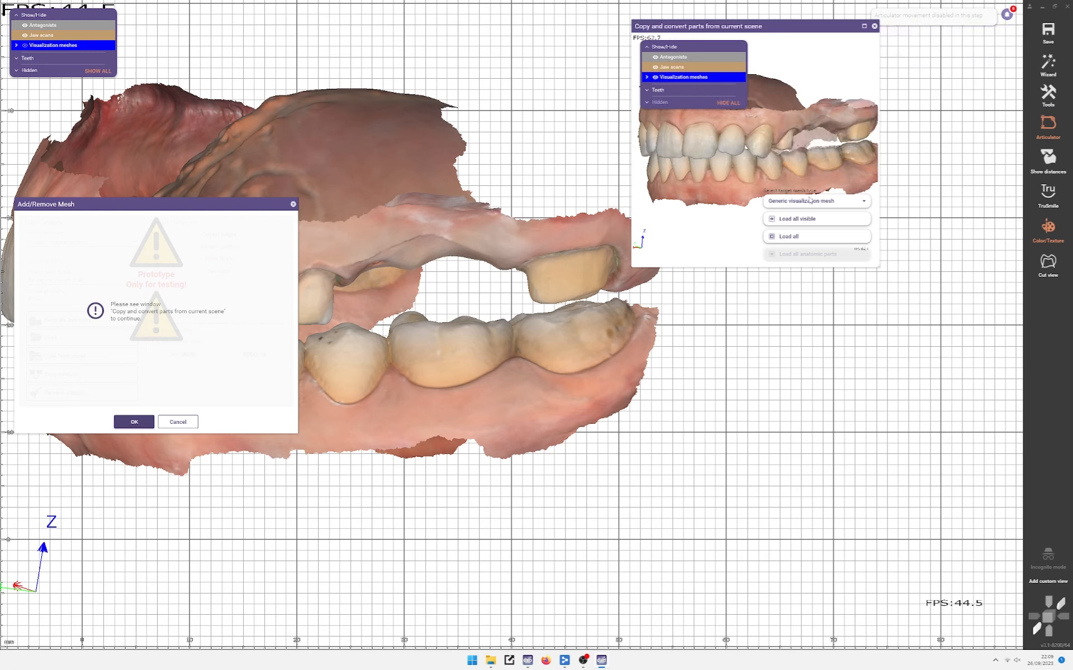
middle_click(781, 136, "ctrl")
middle_click(781, 136, "ctrl")
middle_click(673, 132, "ctrl")
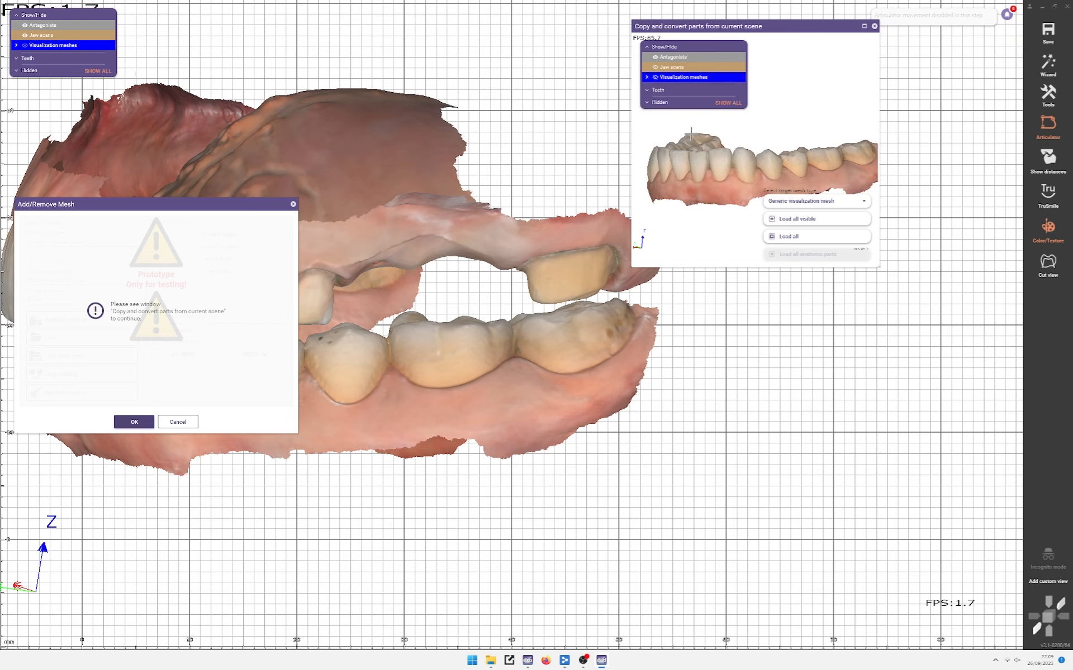
Step: Copy all visible meshes into the scene in scan-data coordinates and confirm the dialog
left_click(772, 220)
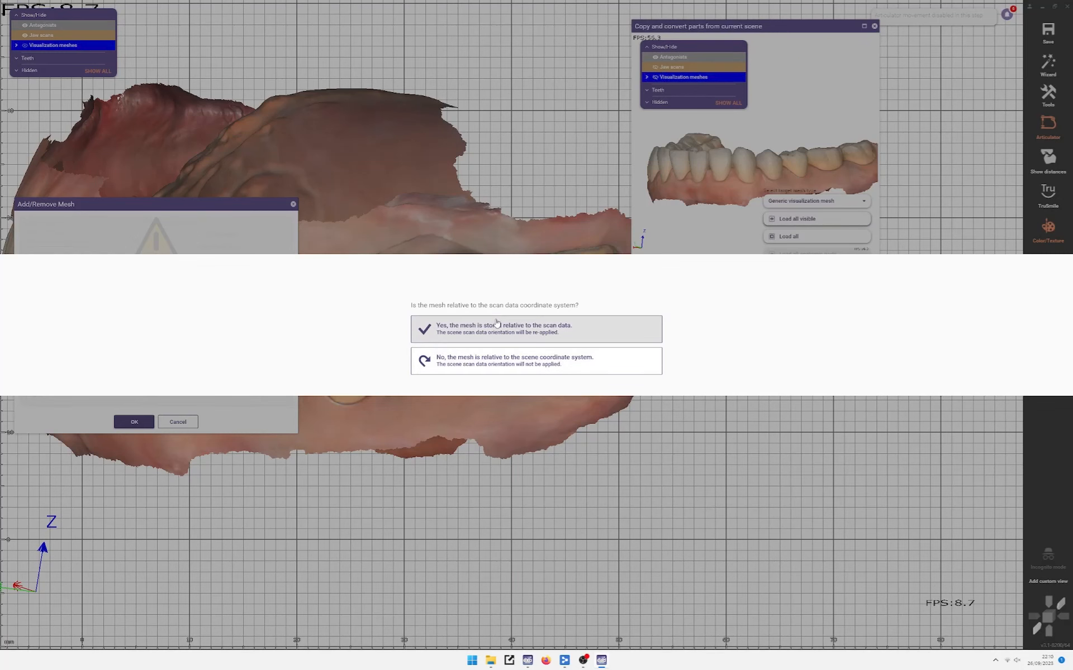
left_click(496, 324)
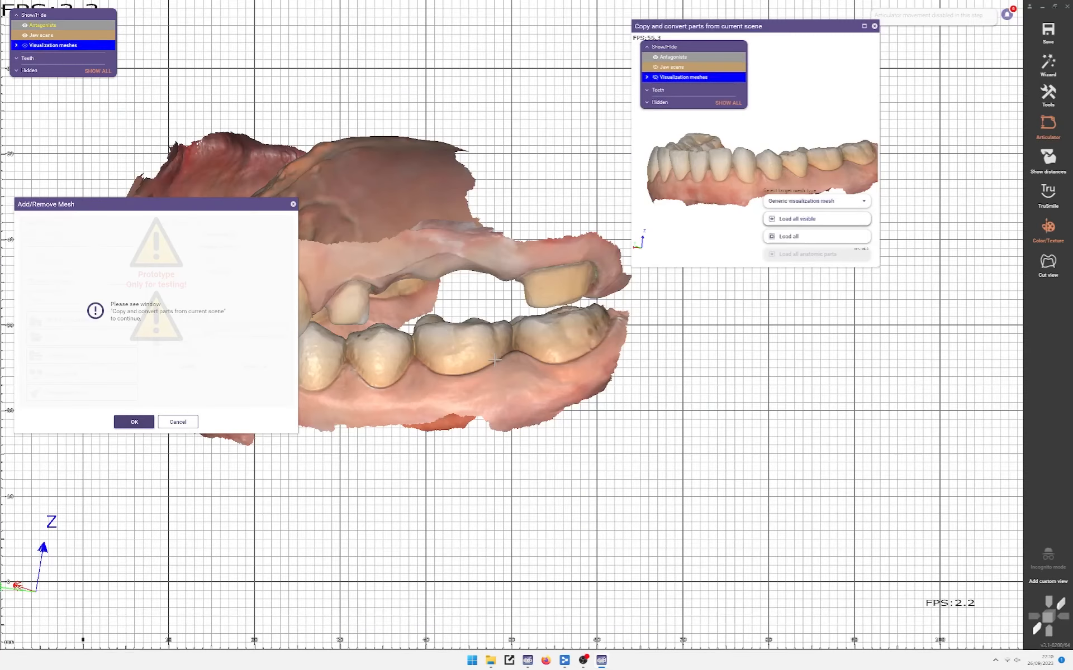
left_click(874, 27)
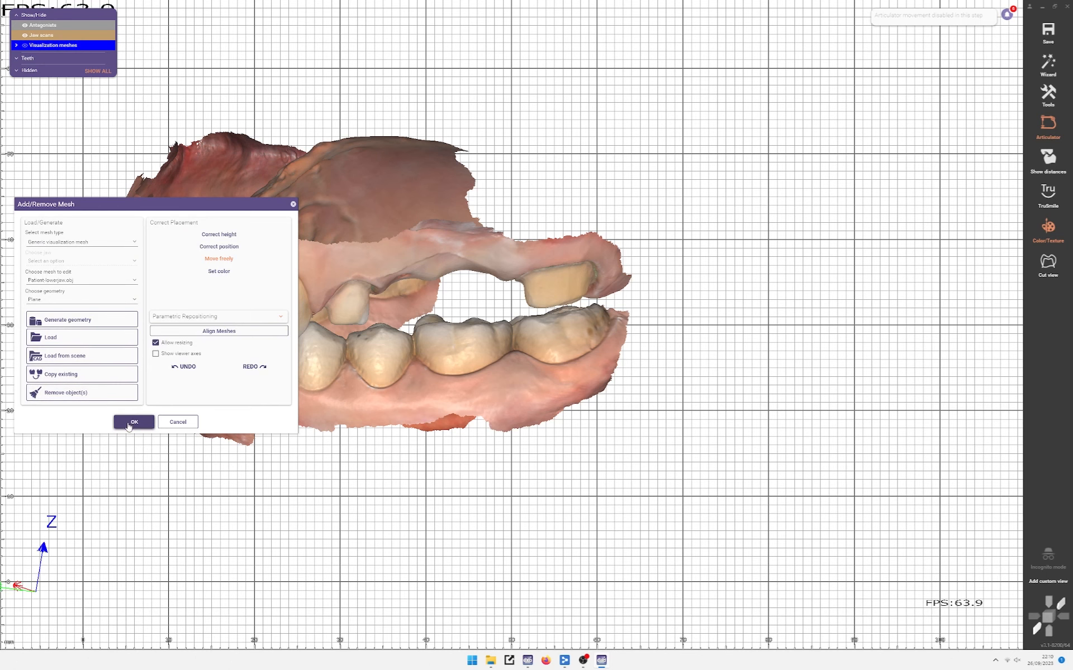
left_click(133, 423)
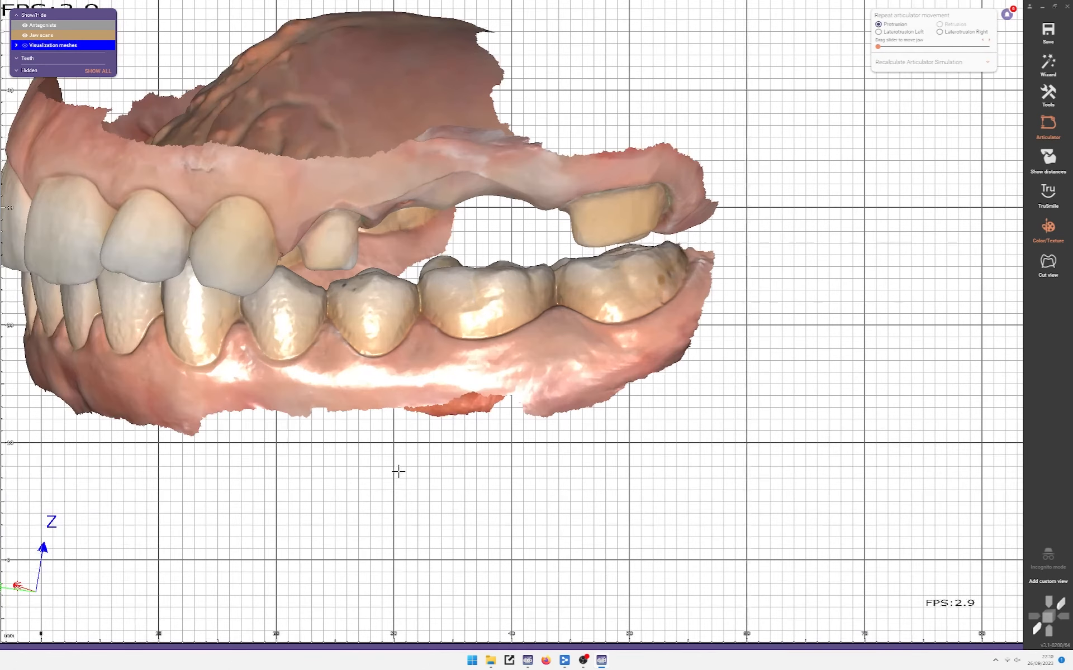
Step: Hide the visualization meshes and show the two occlusion scans
left_click(26, 46)
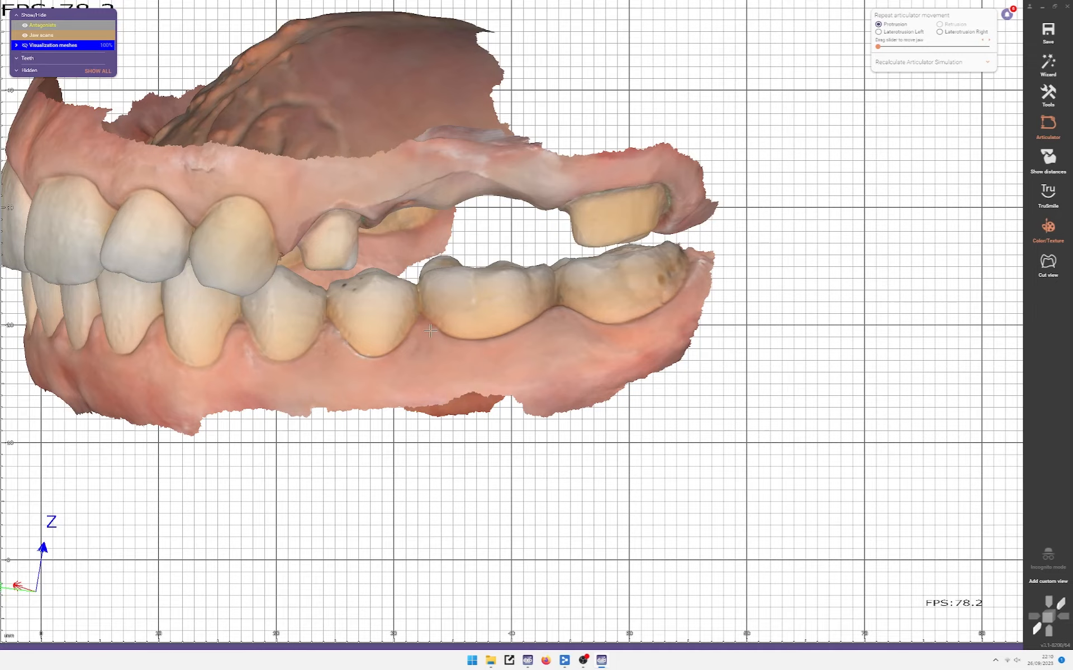
scroll(430, 331, "down", 3)
right_click_drag(430, 331, 525, 333)
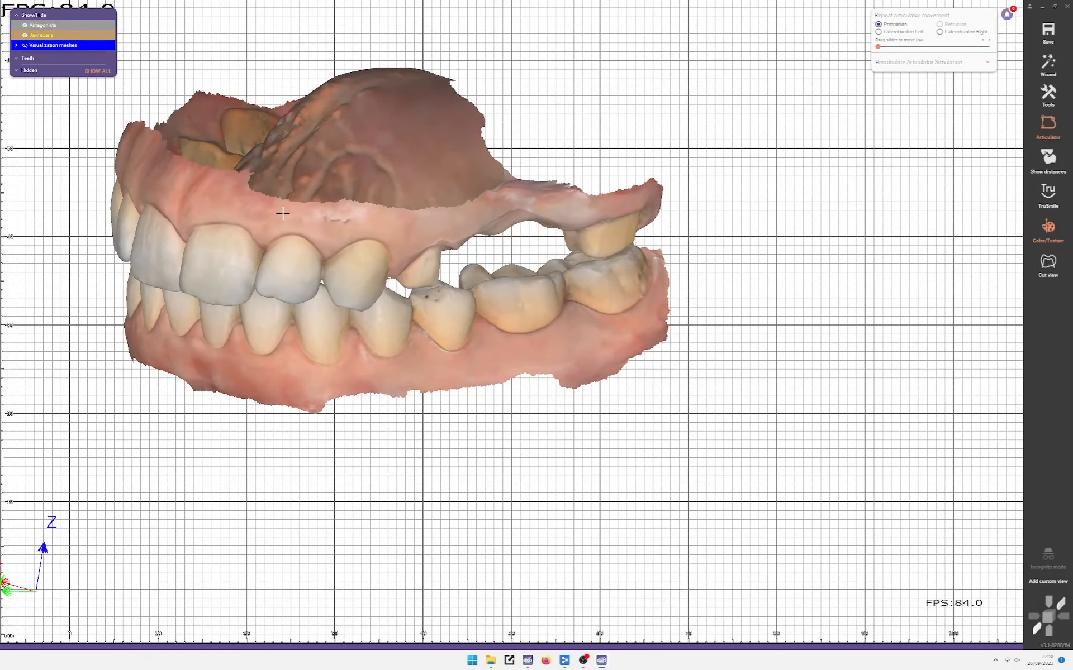
left_click(15, 46)
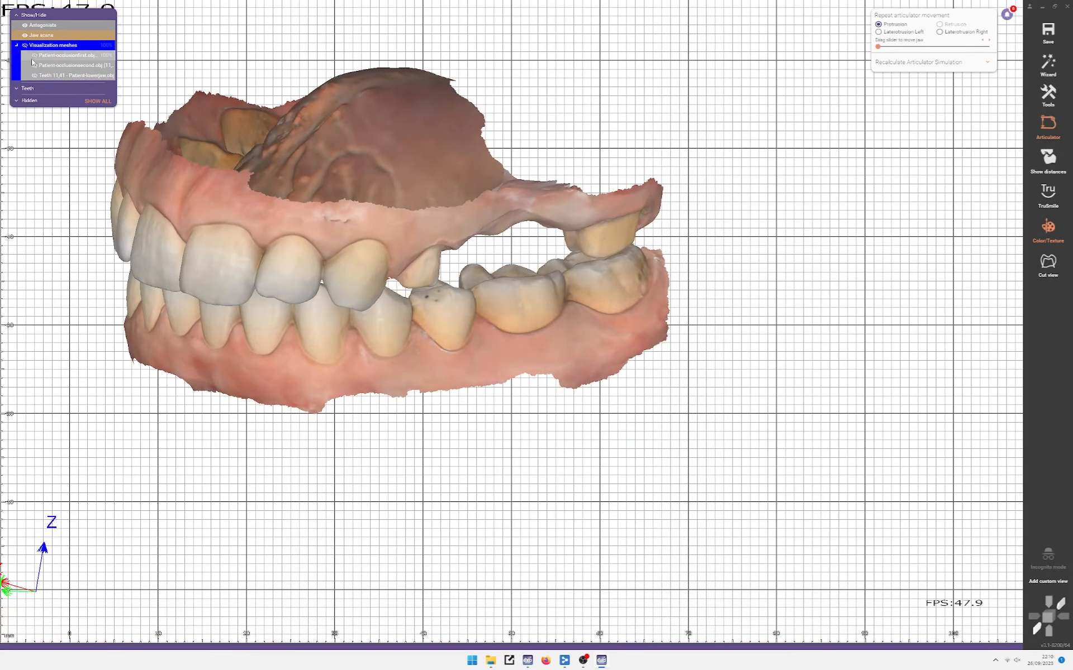
left_click(34, 56)
left_click(34, 66)
Step: Start a new Align Meshes session and orbit the jaws to inspect the teeth from each side
left_click(1058, 106)
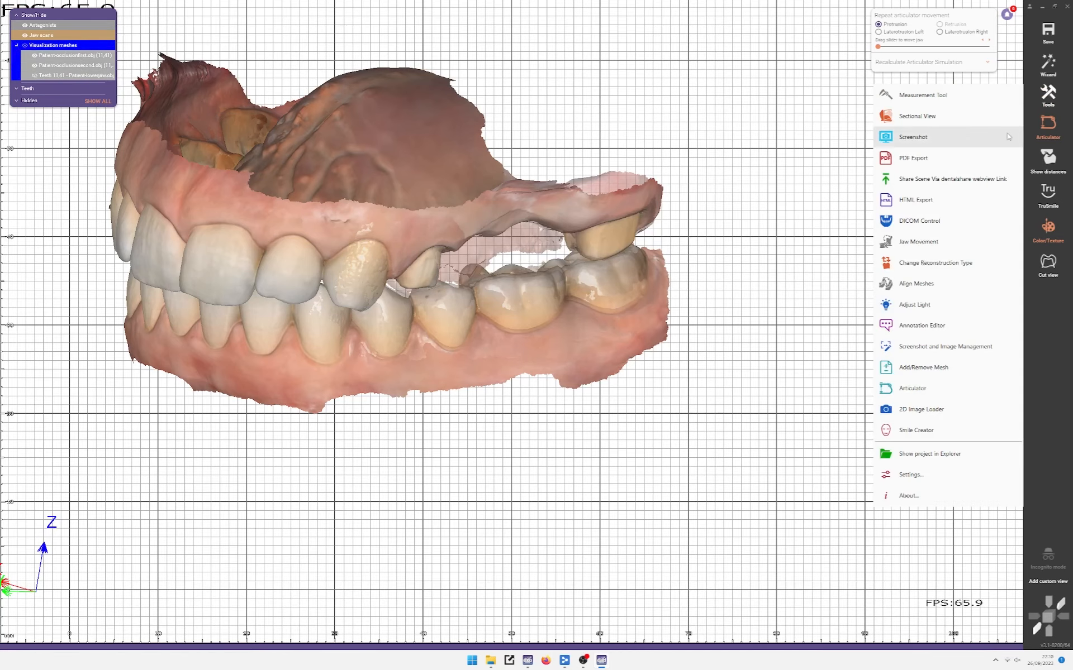
left_click(939, 284)
right_click_drag(263, 257, 443, 253)
scroll(443, 253, "up", 3)
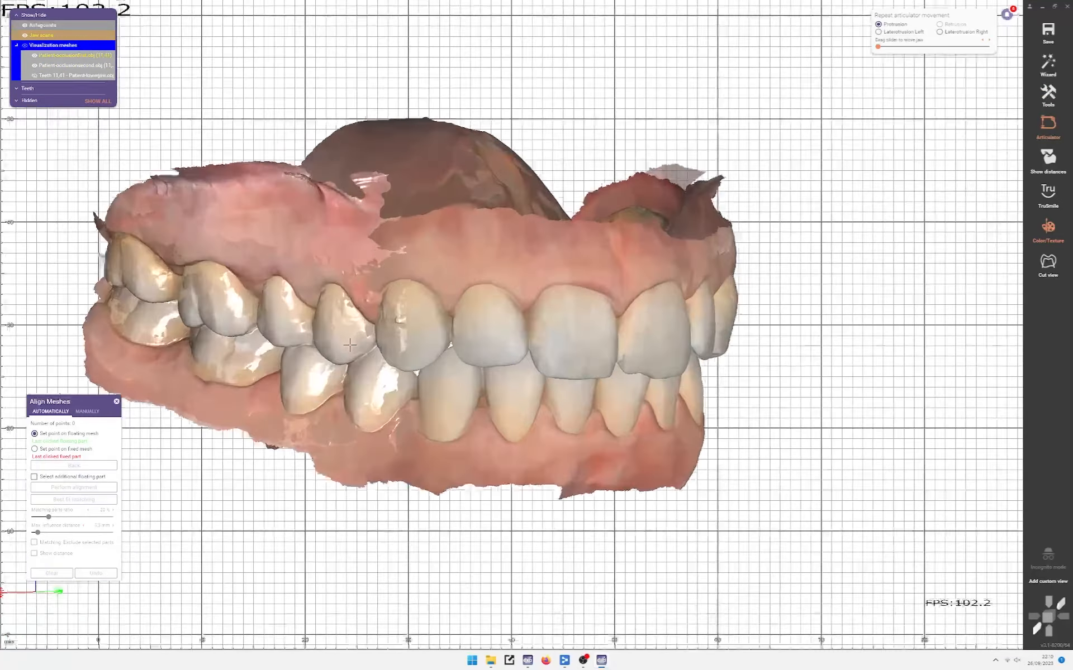
scroll(335, 280, "down", 1)
scroll(254, 317, "up", 4)
scroll(254, 317, "down", 2)
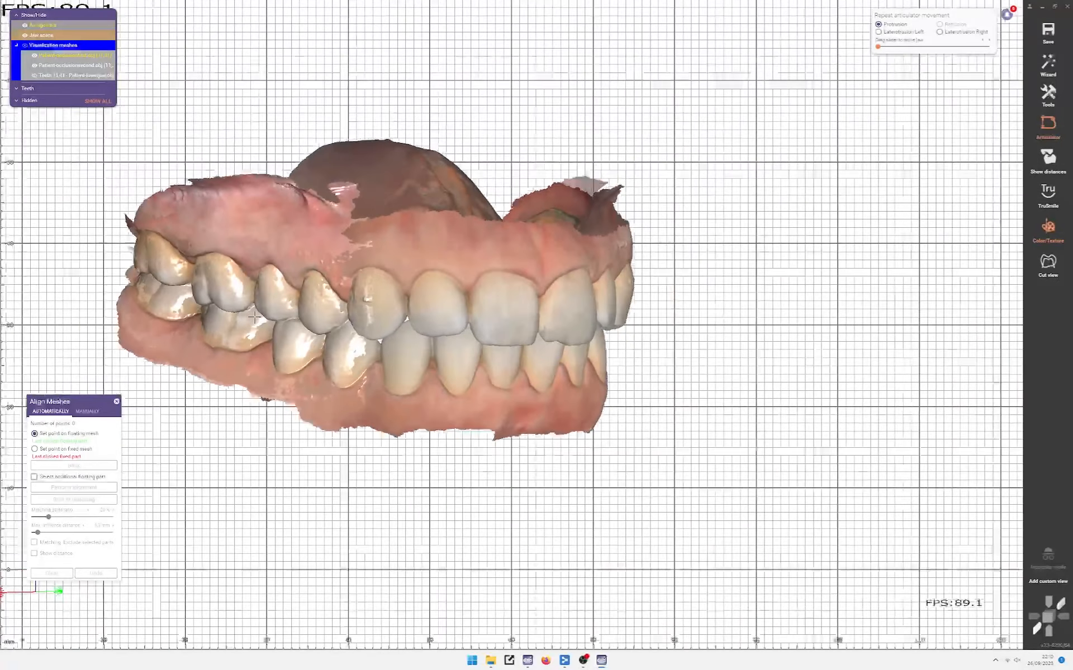
right_click_drag(358, 334, 335, 322)
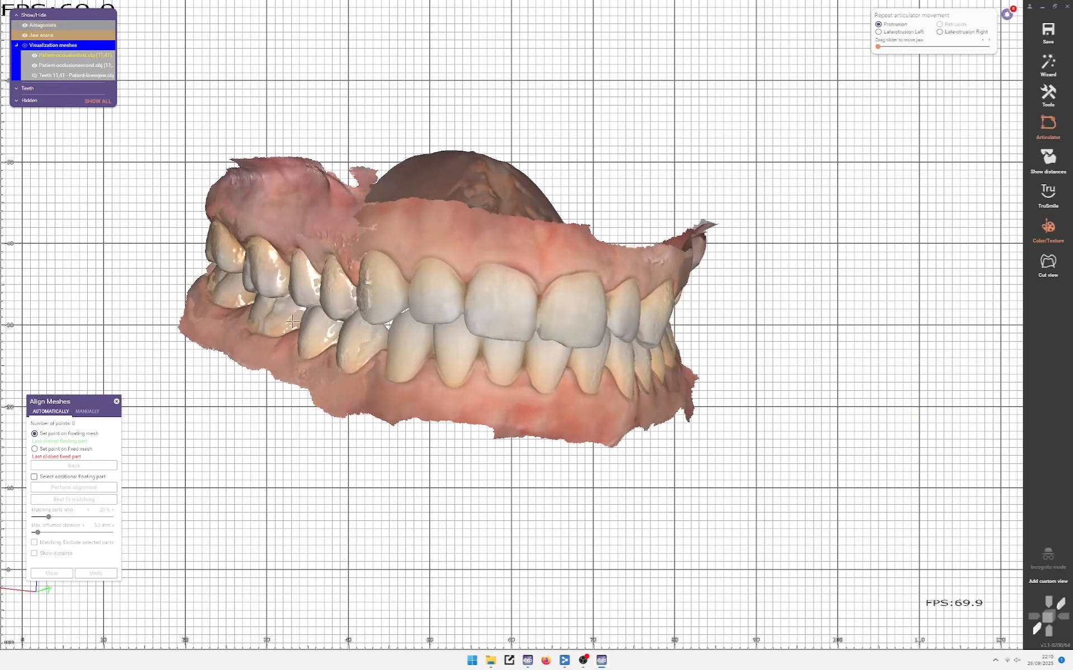
right_click_drag(607, 335, 537, 342)
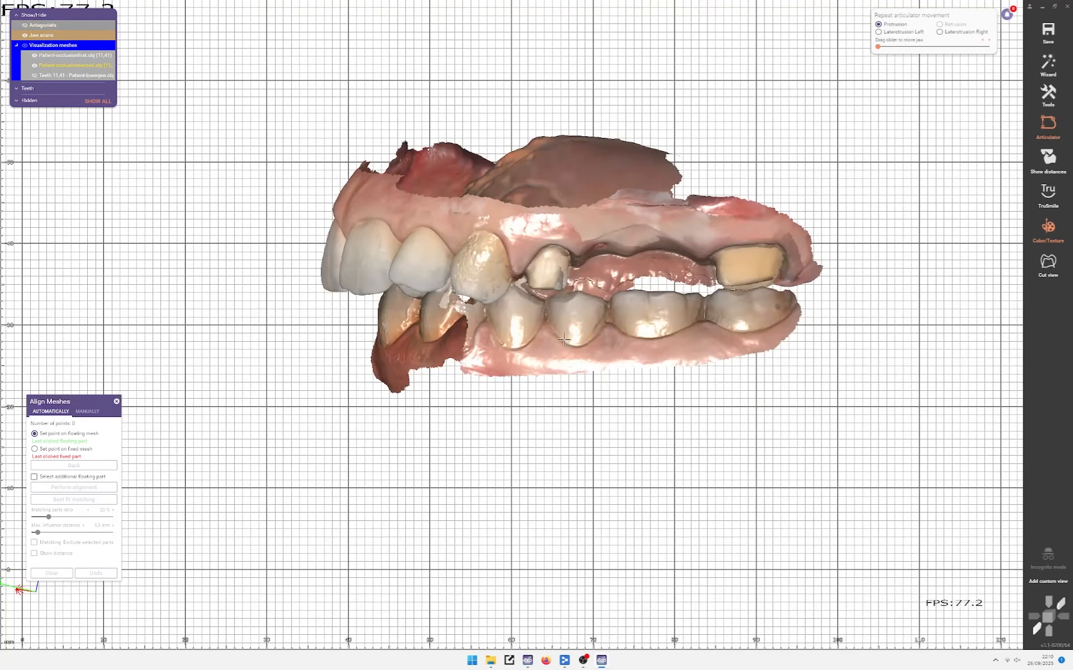
scroll(570, 324, "up", 3)
middle_click(594, 326)
scroll(360, 279, "up", 2)
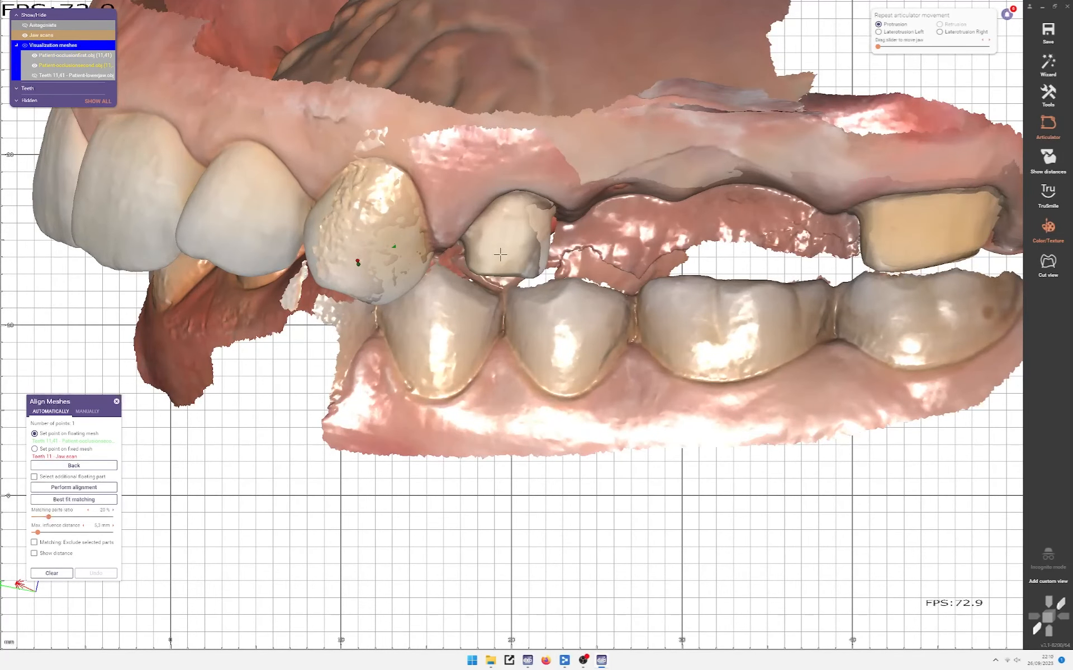
Step: Place the third alignment point on the molar and run the alignment
middle_click(886, 227)
right_click_drag(529, 344, 549, 274)
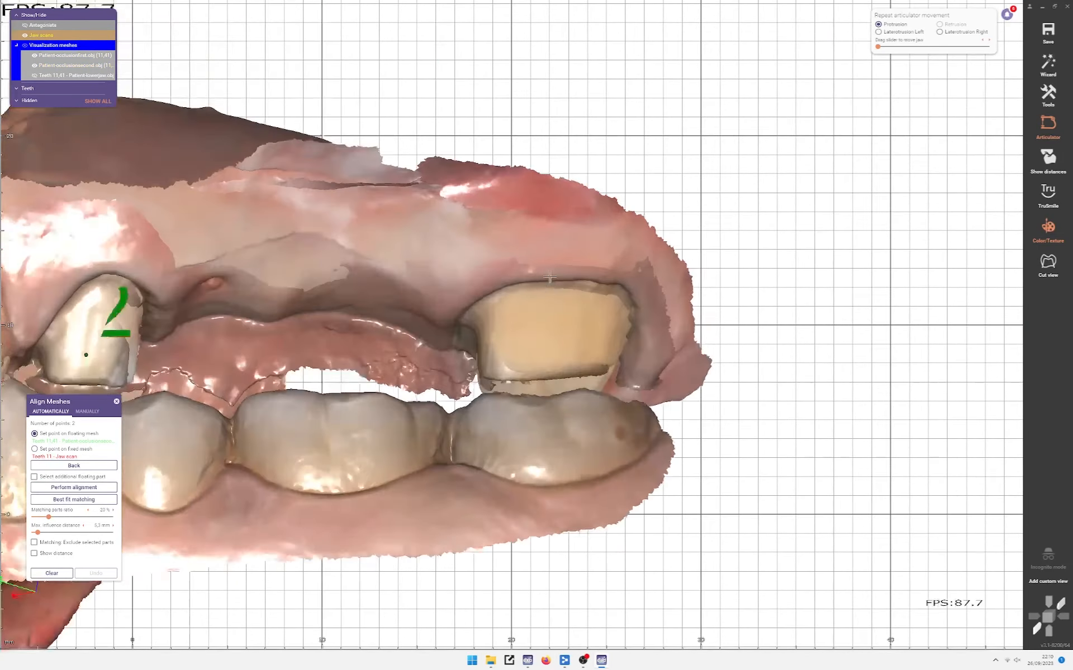
scroll(520, 384, "up", 5)
scroll(520, 383, "down", 5)
left_click(517, 373)
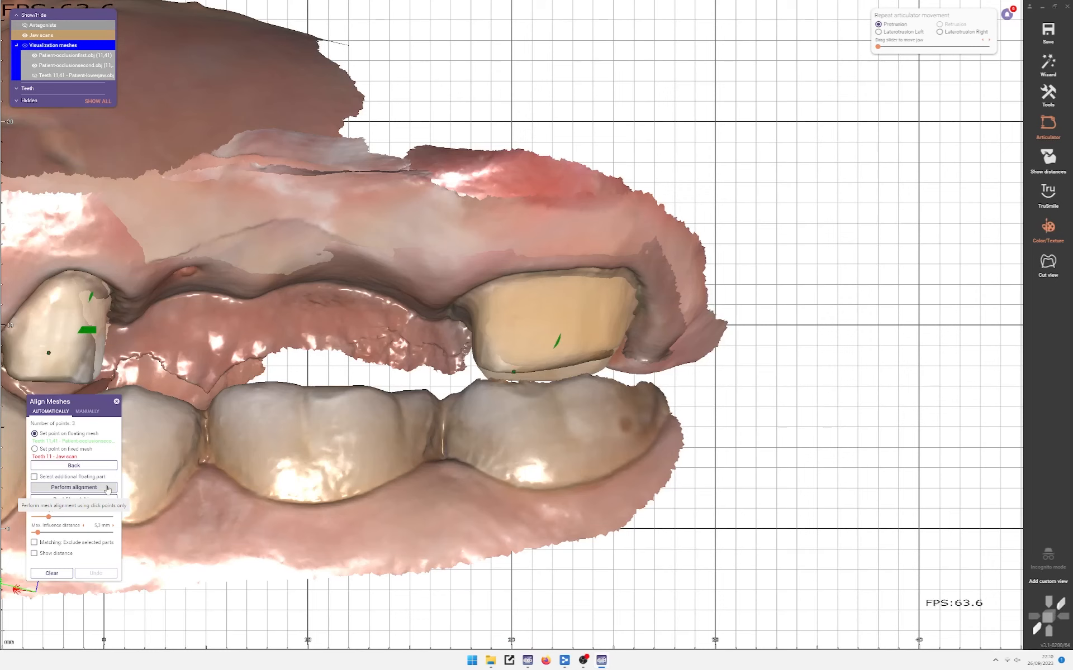
left_click(108, 490)
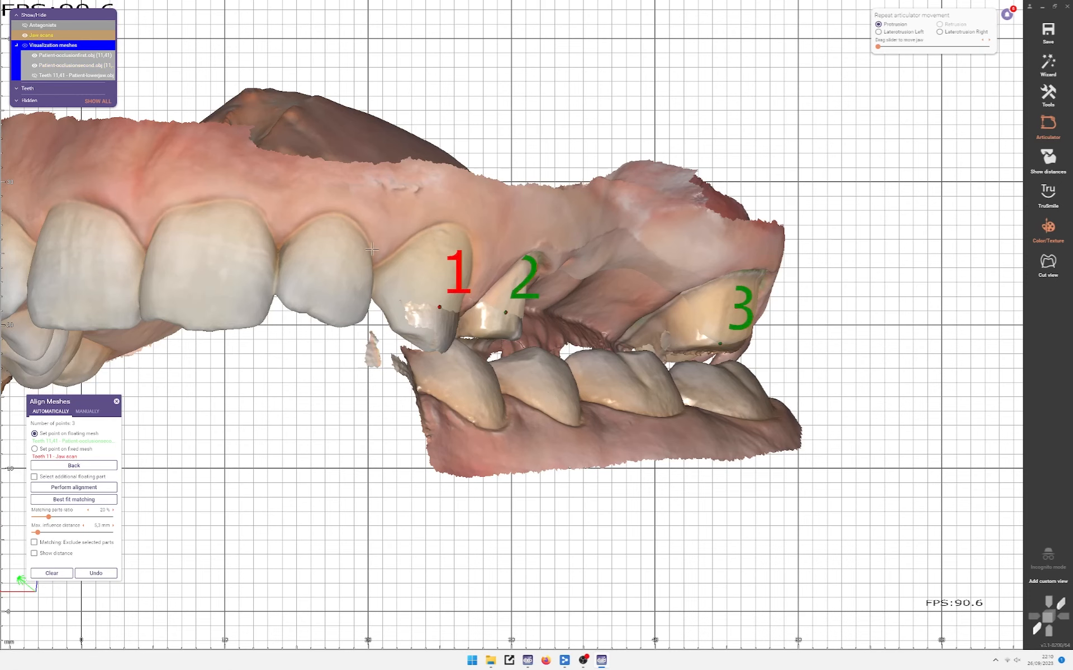
Step: Place the fourth point pair on the occlusion and jaw scans and align from the point pairs
scroll(424, 271, "down", 2)
mouse_move(557, 344)
right_mouse_down()
mouse_move(486, 347)
mouse_move(631, 341)
mouse_move(545, 329)
right_mouse_up()
scroll(585, 374, "up", 2)
scroll(585, 374, "down", 1)
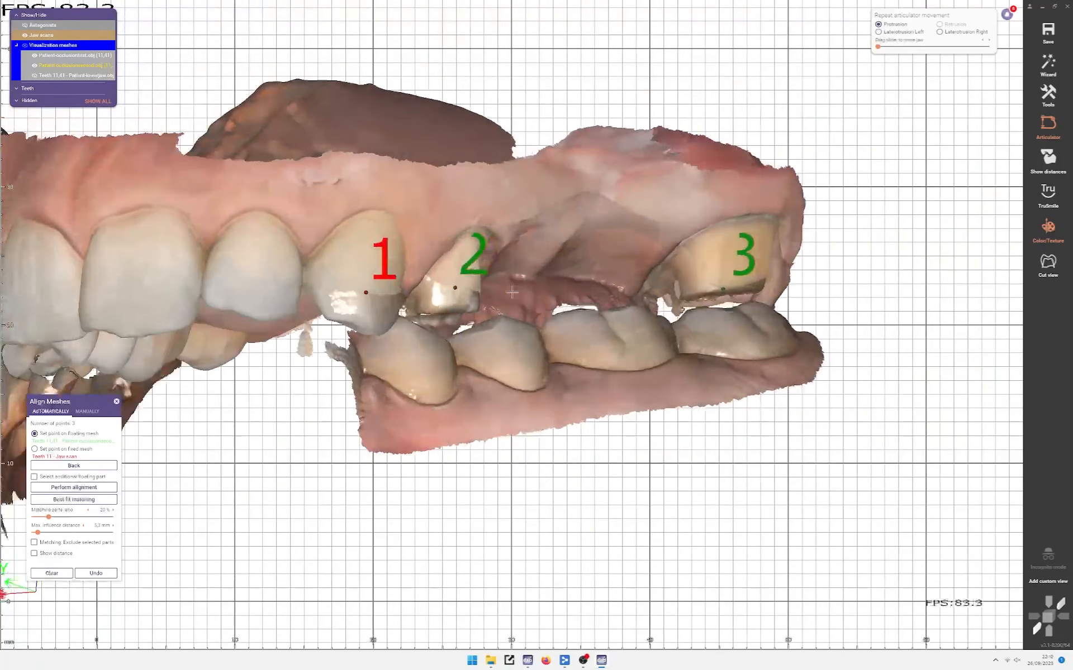
scroll(468, 244, "down", 2, "ctrl")
scroll(468, 243, "up", 2)
scroll(458, 261, "down", 2, "ctrl")
left_click(459, 257)
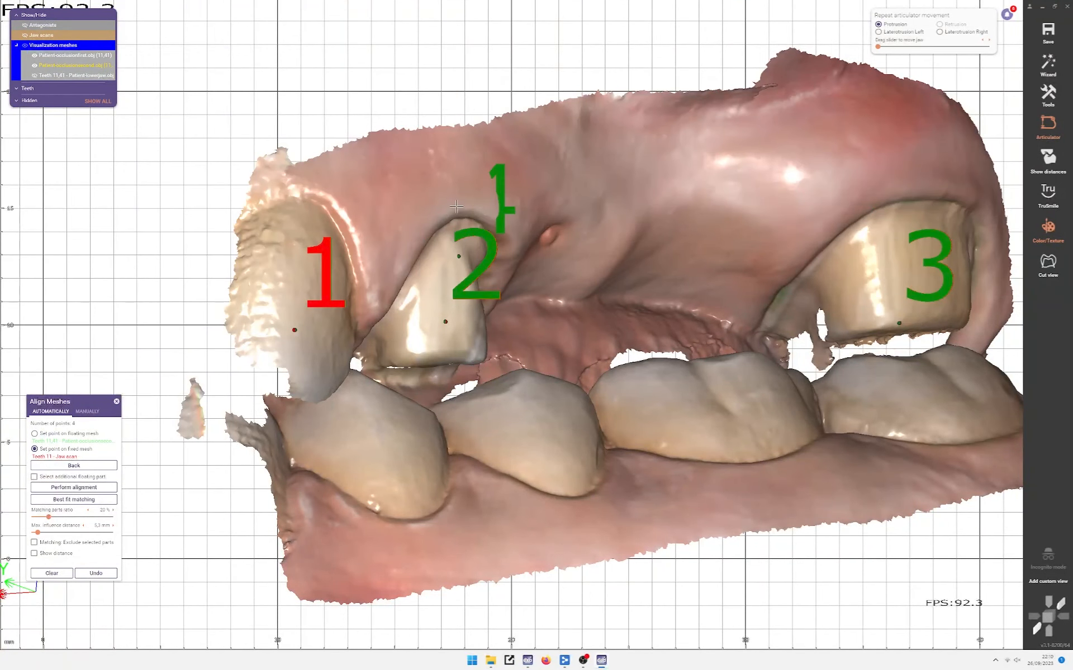
scroll(459, 257, "up", 1, "ctrl")
left_click(465, 256)
left_click(57, 489)
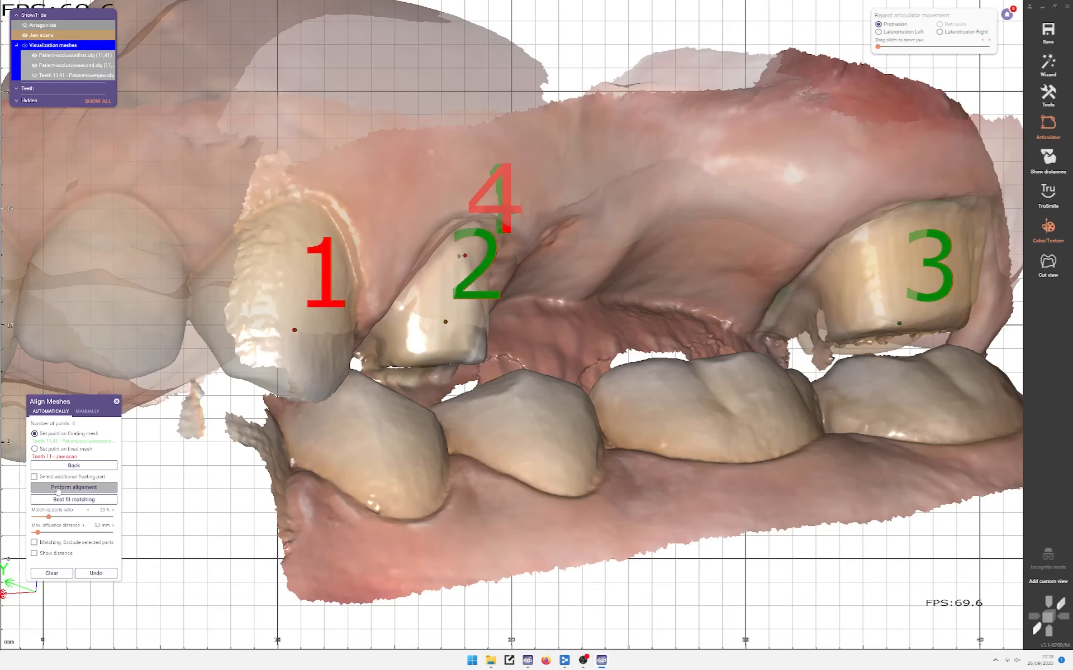
Step: Recentre on the jaw model and orbit to a side view of the bite
scroll(536, 371, "down", 4)
middle_click(592, 395)
mouse_move(448, 348)
right_mouse_down()
mouse_move(436, 352)
mouse_move(481, 351)
mouse_move(440, 353)
right_mouse_up()
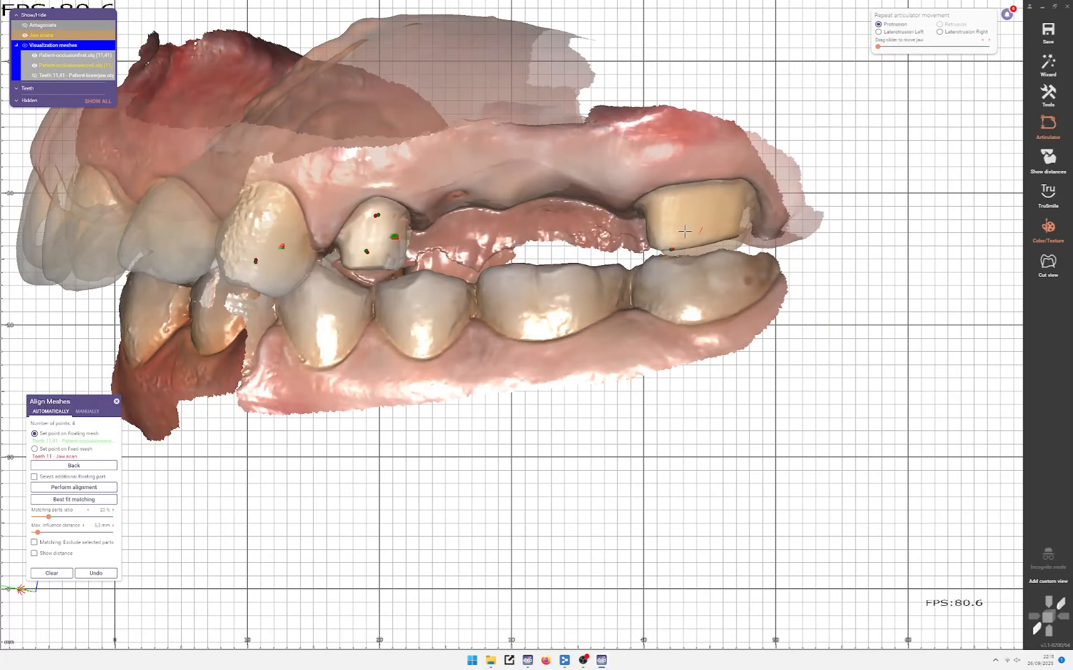
Step: Run best-fit matching on the occlusion scan and orbit around the right molar to check the fit
left_click(81, 500)
right_click_drag(389, 451, 406, 458)
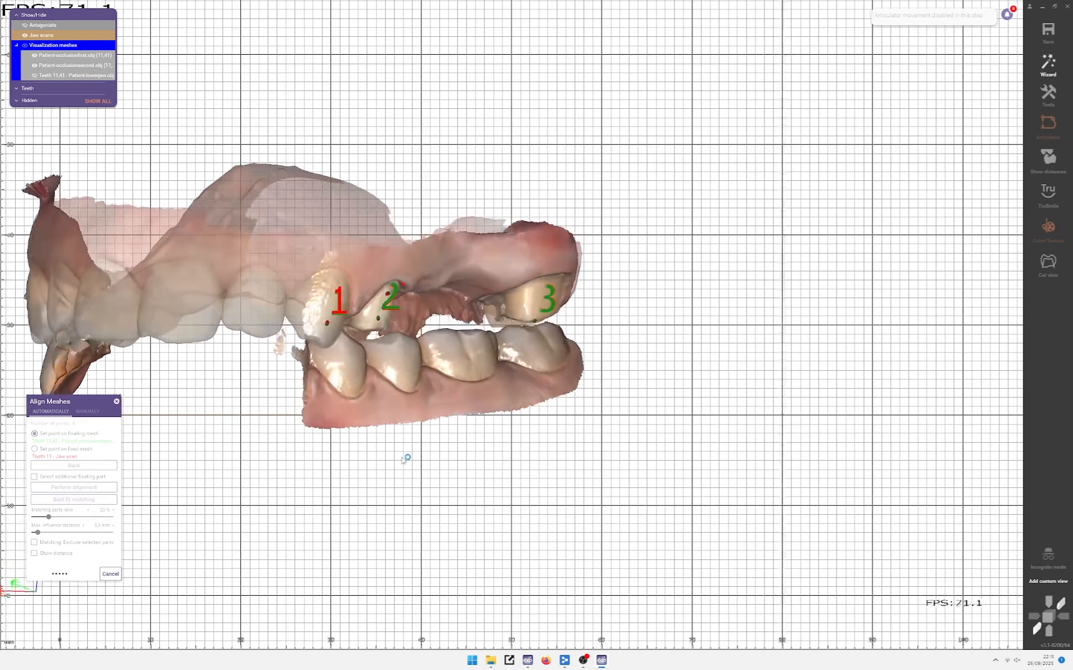
scroll(373, 448, "up", 4)
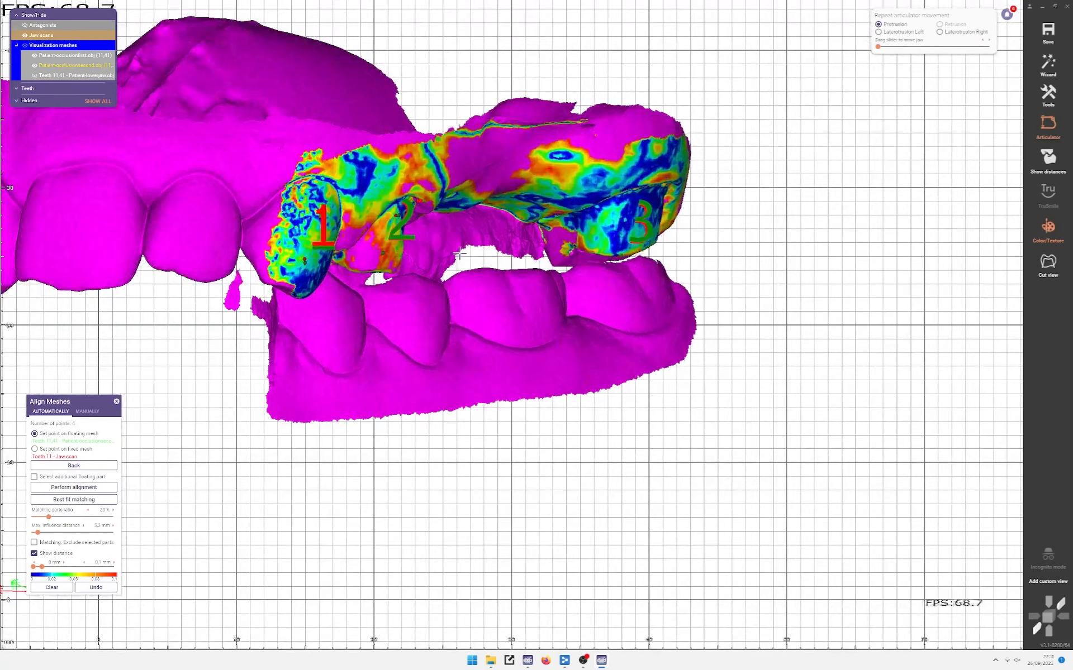
mouse_move(417, 232)
right_mouse_down()
mouse_move(342, 211)
mouse_move(428, 248)
mouse_move(422, 240)
right_mouse_up()
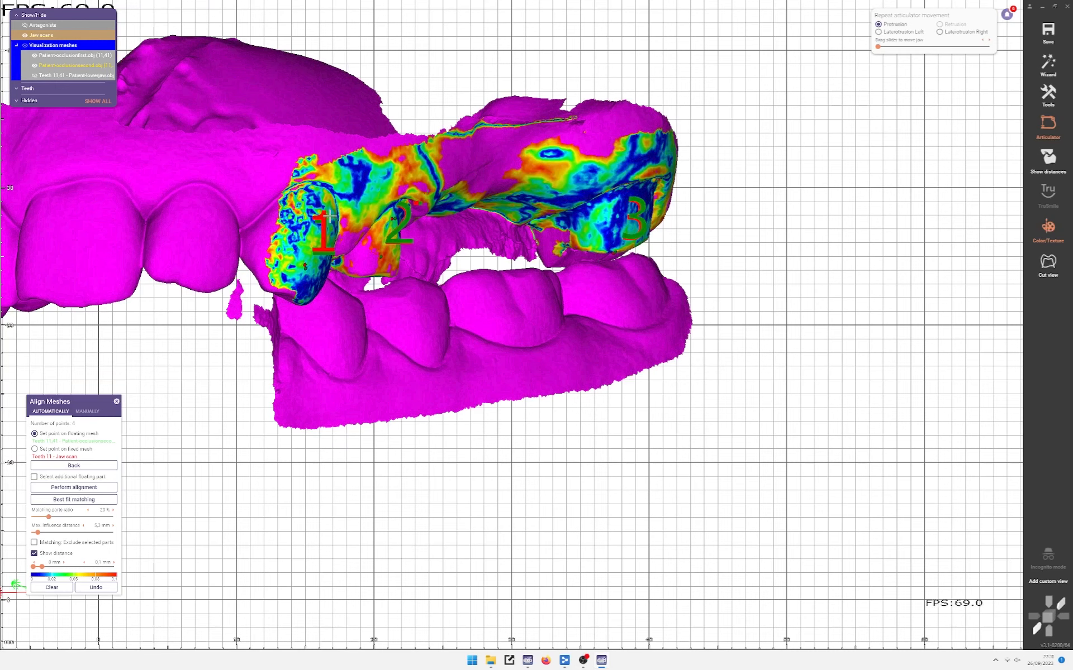
scroll(286, 233, "up", 2)
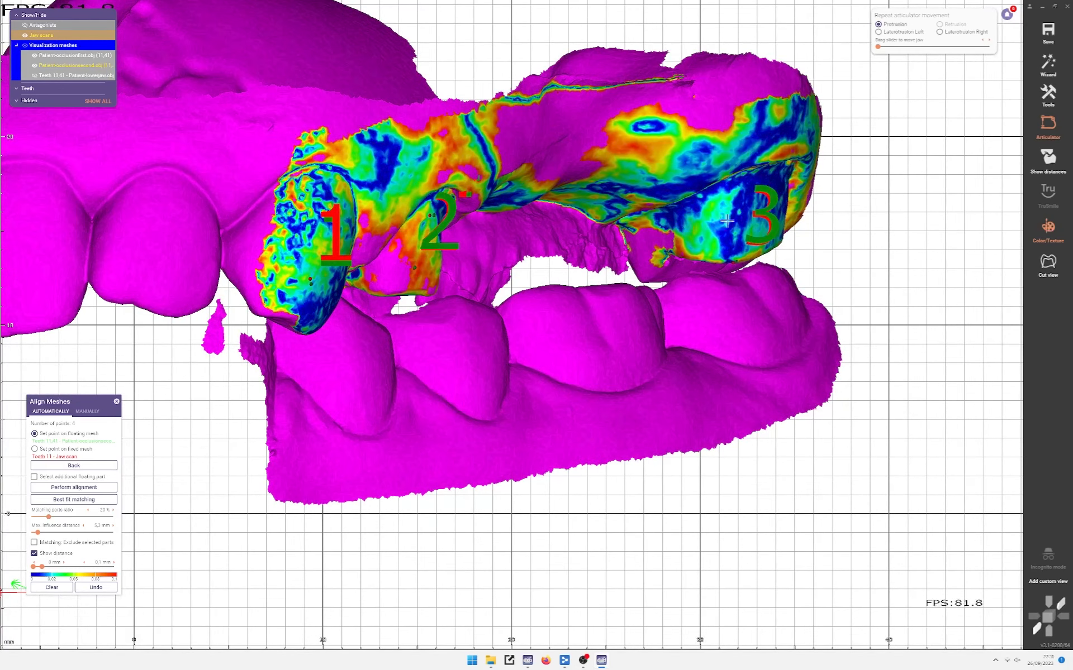
right_click_drag(726, 221, 492, 214)
scroll(747, 200, "up", 3)
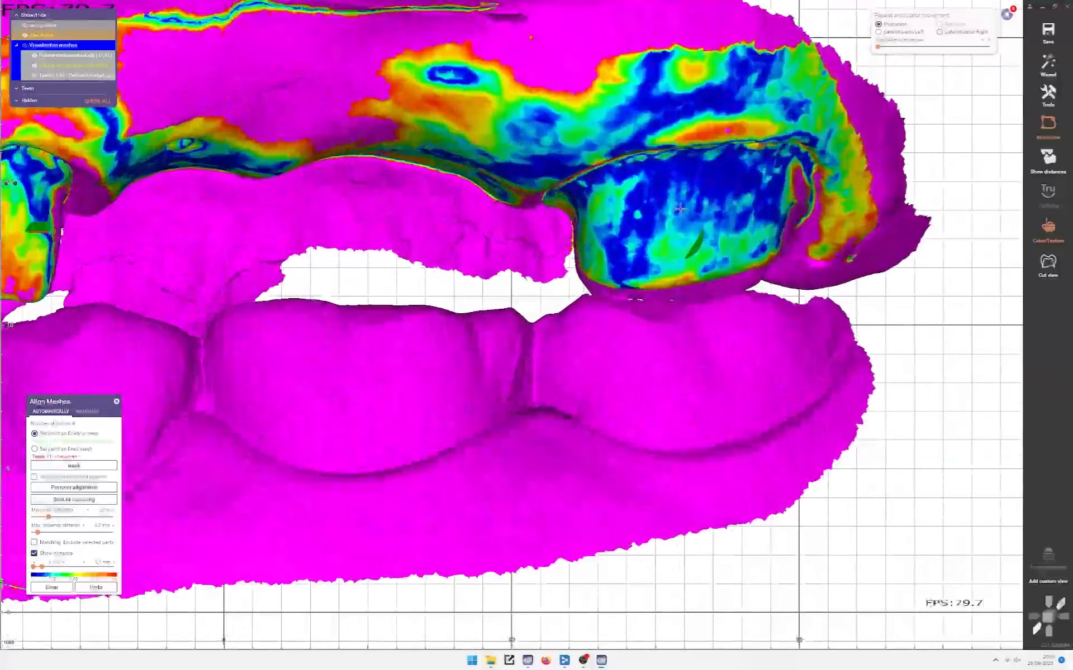
scroll(670, 215, "down", 4)
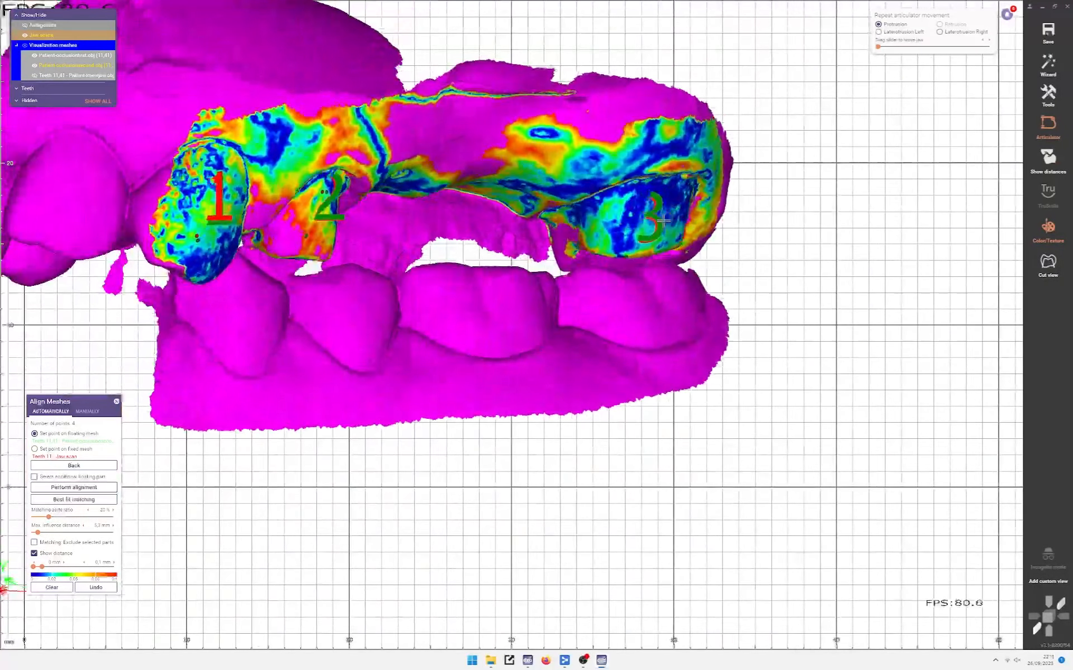
right_click_drag(663, 222, 636, 211)
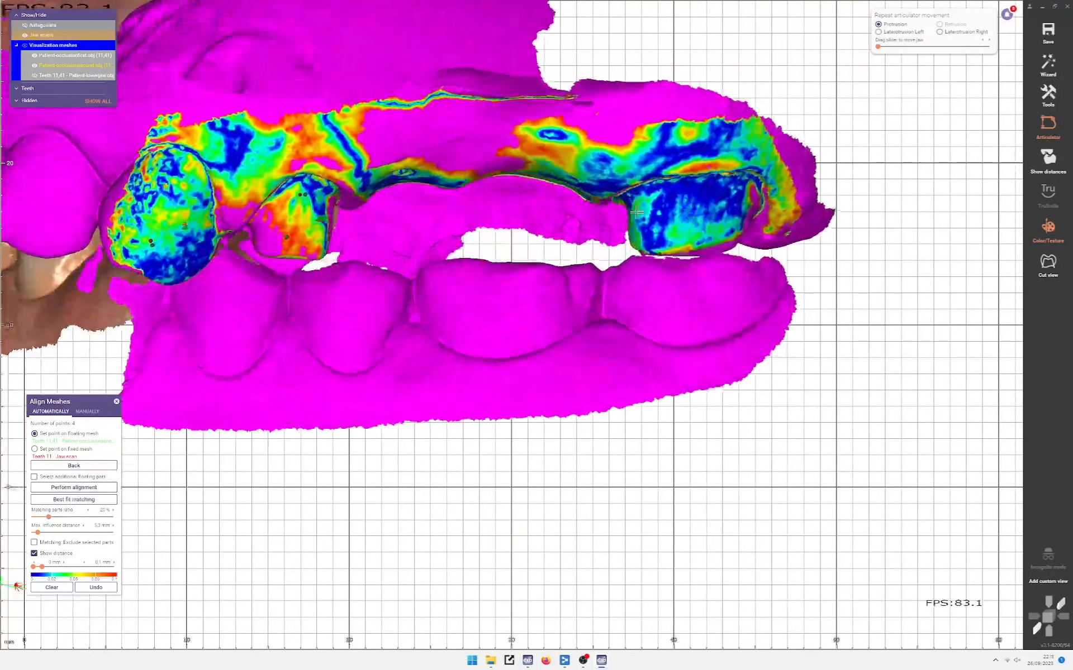
scroll(635, 211, "up", 2)
middle_click(683, 203)
right_click_drag(511, 325, 565, 276)
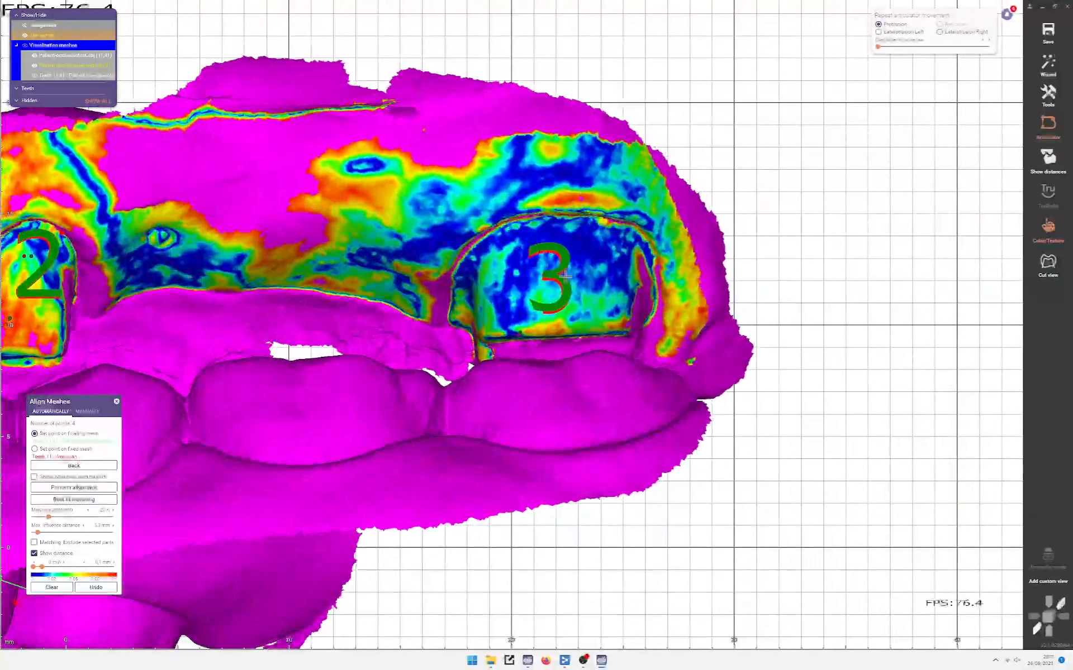
scroll(514, 275, "down", 3)
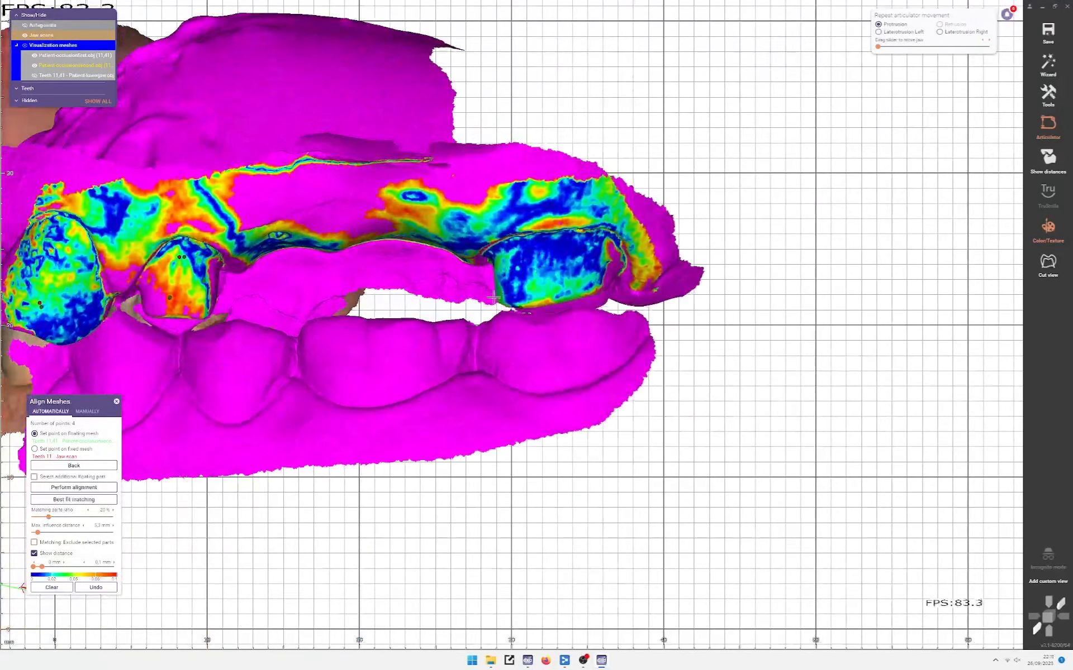
right_click_drag(512, 287, 526, 271)
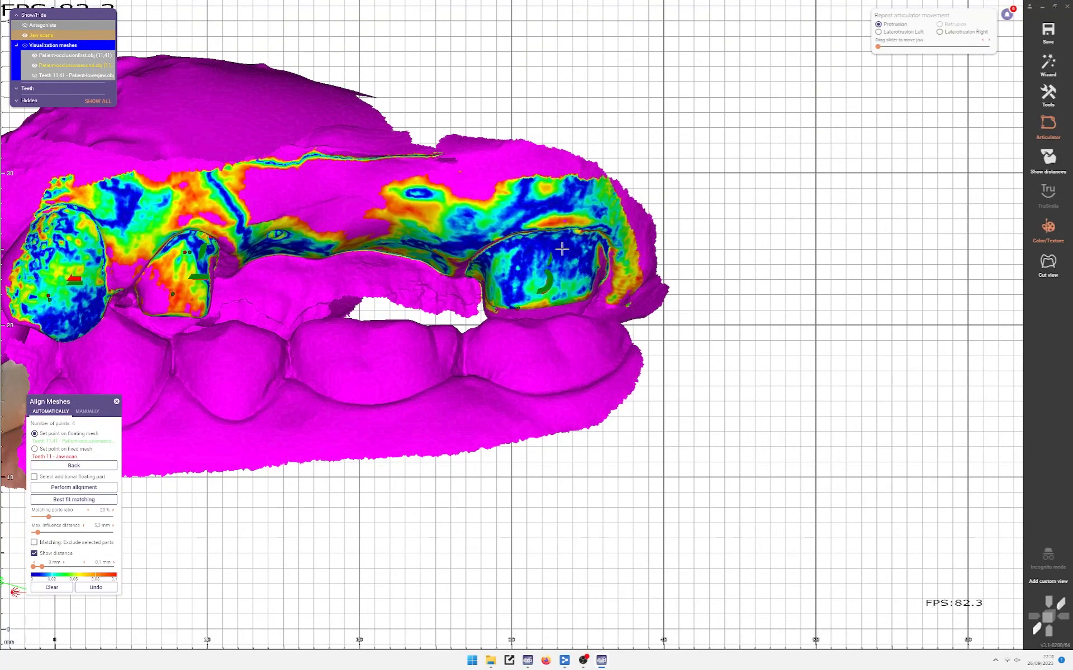
scroll(541, 254, "down", 2)
Step: Rotate and zoom around points 1–3 to inspect the colour-mapped tooth edges
right_click_drag(540, 254, 493, 283)
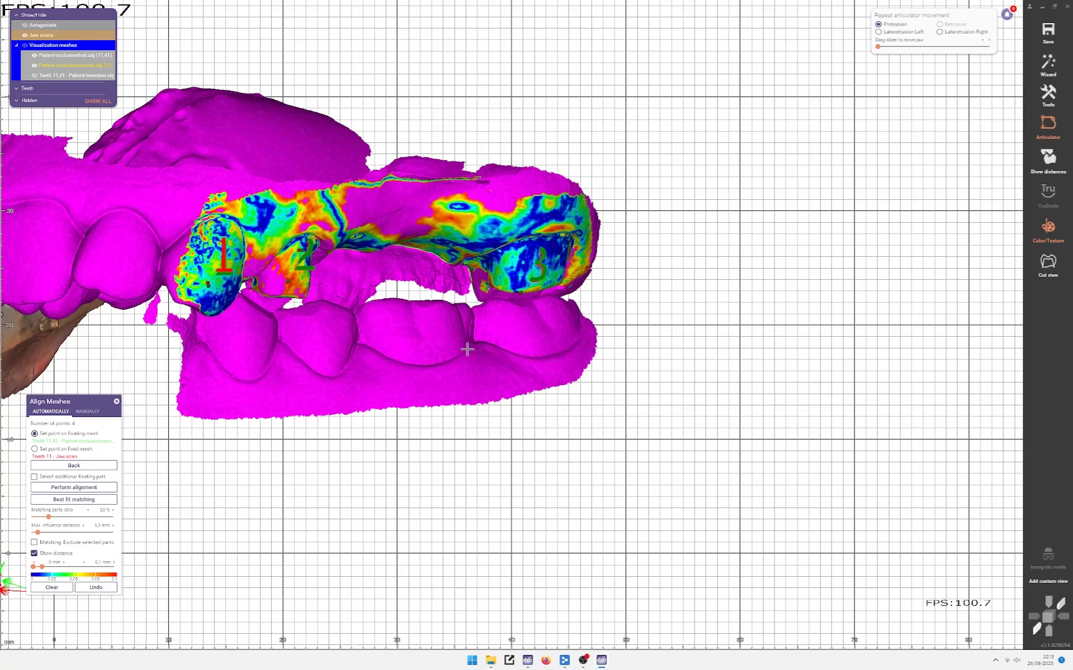
scroll(506, 279, "up", 2)
mouse_move(512, 277)
right_mouse_down()
mouse_move(575, 269)
mouse_move(589, 280)
mouse_move(516, 262)
right_mouse_up()
scroll(570, 251, "down", 3)
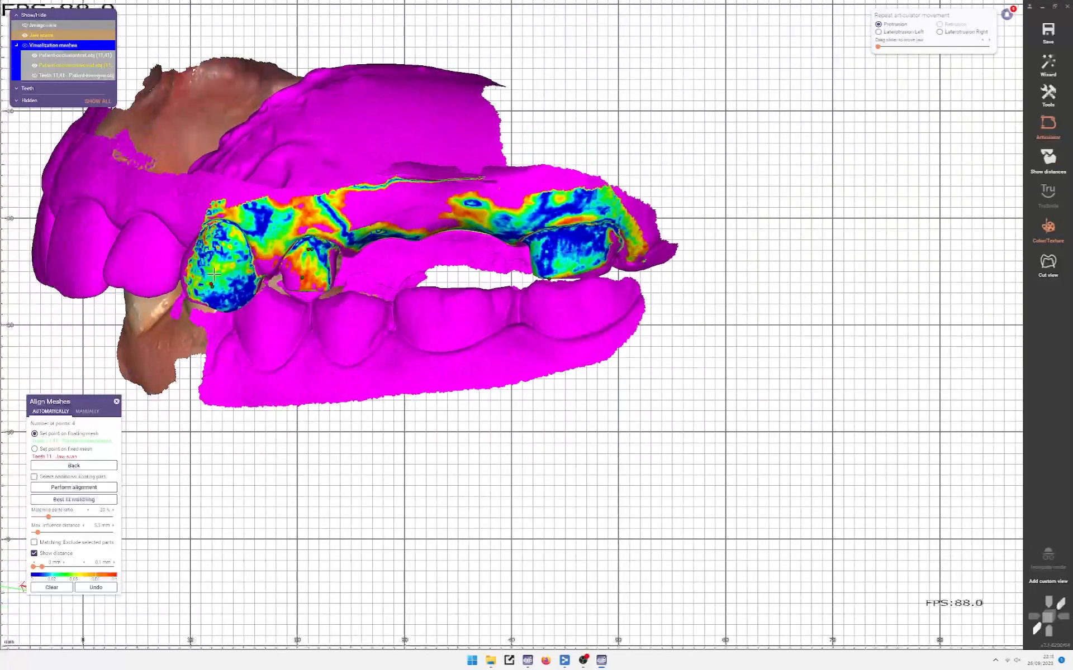
scroll(579, 260, "up", 1)
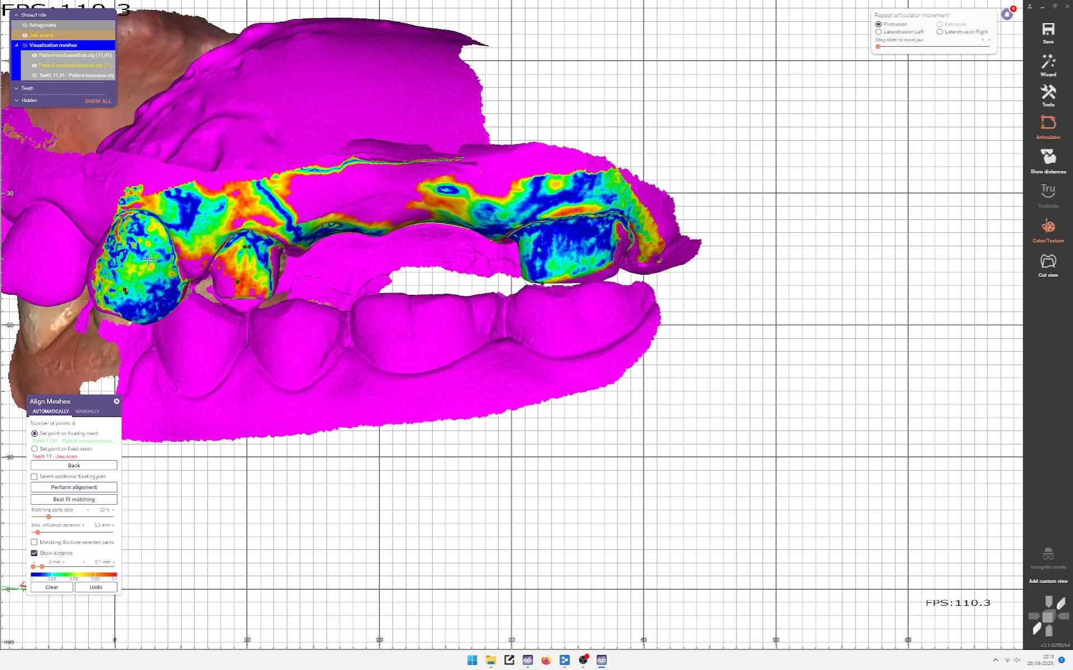
scroll(133, 240, "up", 2)
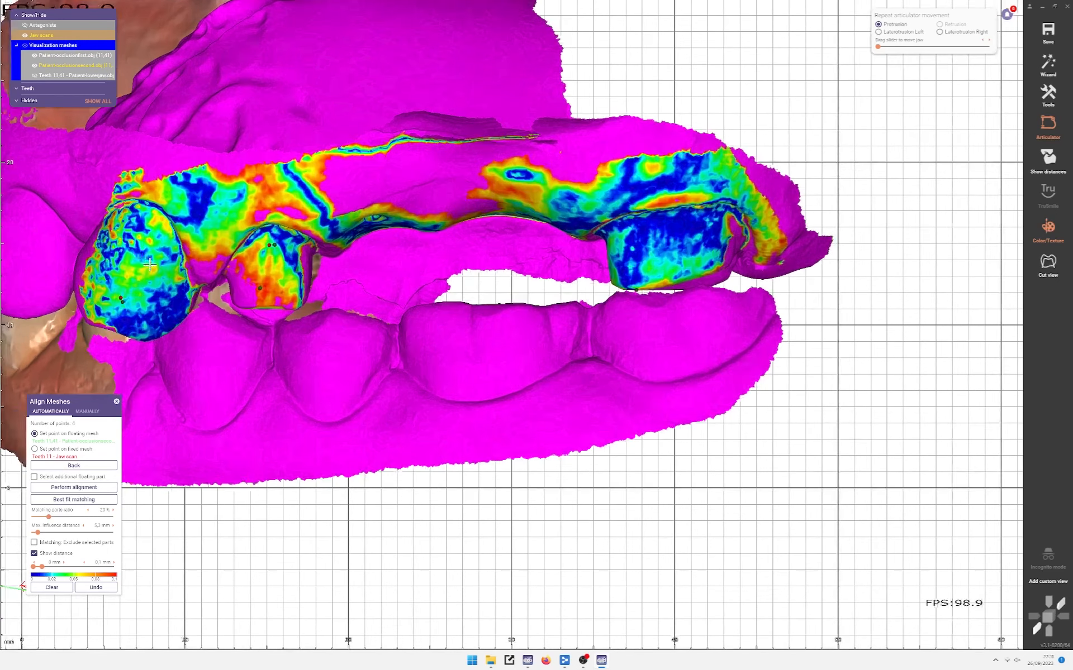
scroll(189, 272, "down", 1)
middle_click(189, 273)
middle_click(540, 309)
right_click_drag(512, 325, 442, 330)
middle_click(614, 363)
scroll(468, 288, "up", 2)
scroll(467, 289, "up", 1)
scroll(481, 337, "down", 3)
scroll(442, 330, "up", 3)
scroll(442, 329, "up", 1)
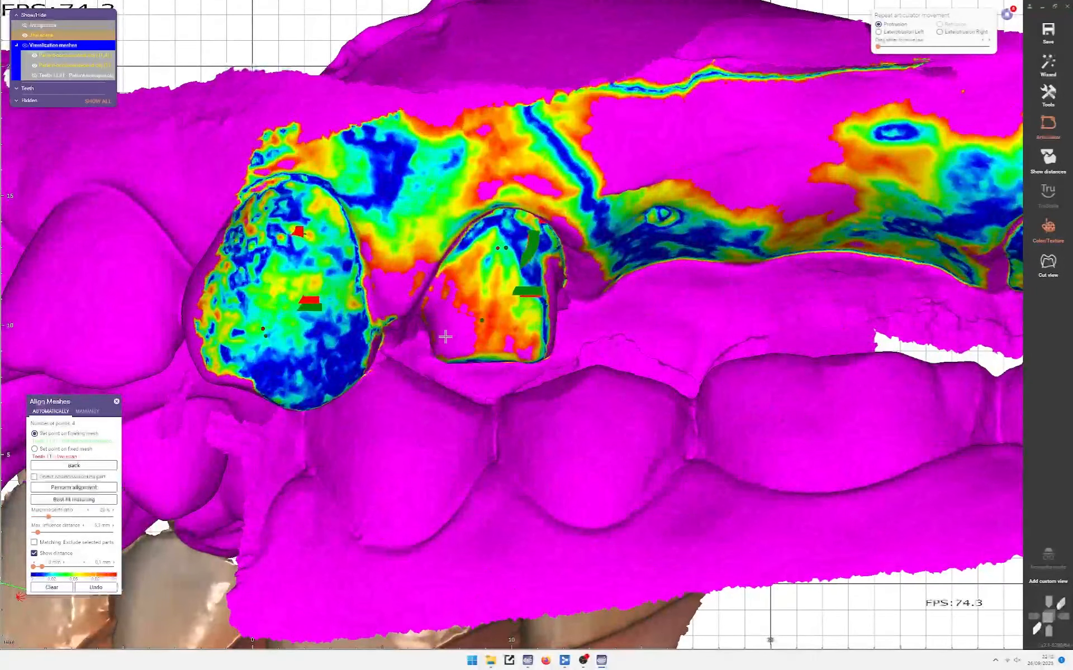
right_click_drag(608, 452, 587, 448)
scroll(587, 448, "down", 3, "ctrl")
scroll(572, 443, "up", 3, "ctrl")
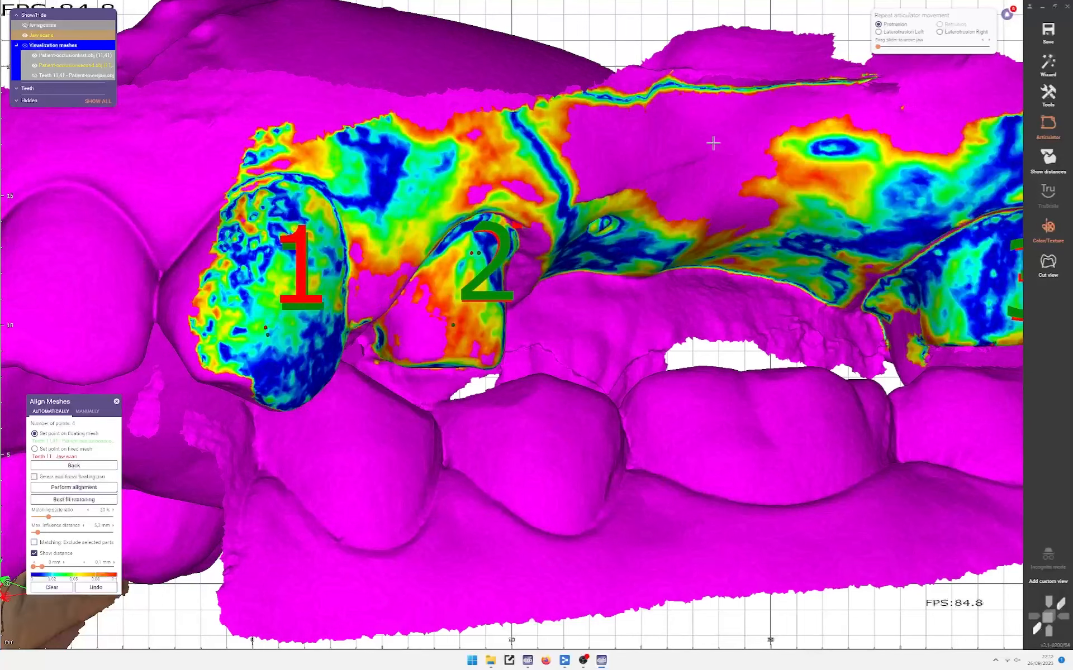
scroll(707, 50, "down", 3, "ctrl")
right_click_drag(602, 250, 549, 336)
Step: Rotate to a frontal view and turn on Antagonists to show the lower jaw
key("Caps_Lock")
scroll(517, 220, "up", 3, "ctrl")
scroll(517, 221, "down", 3)
scroll(549, 337, "down", 5)
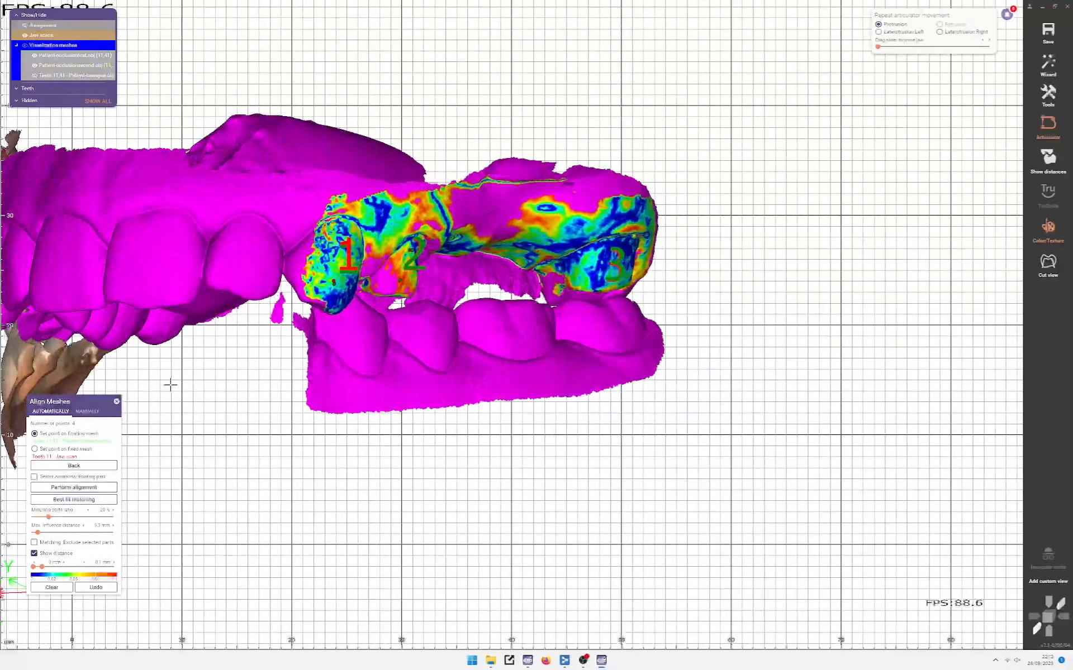
right_click_drag(170, 383, 396, 341)
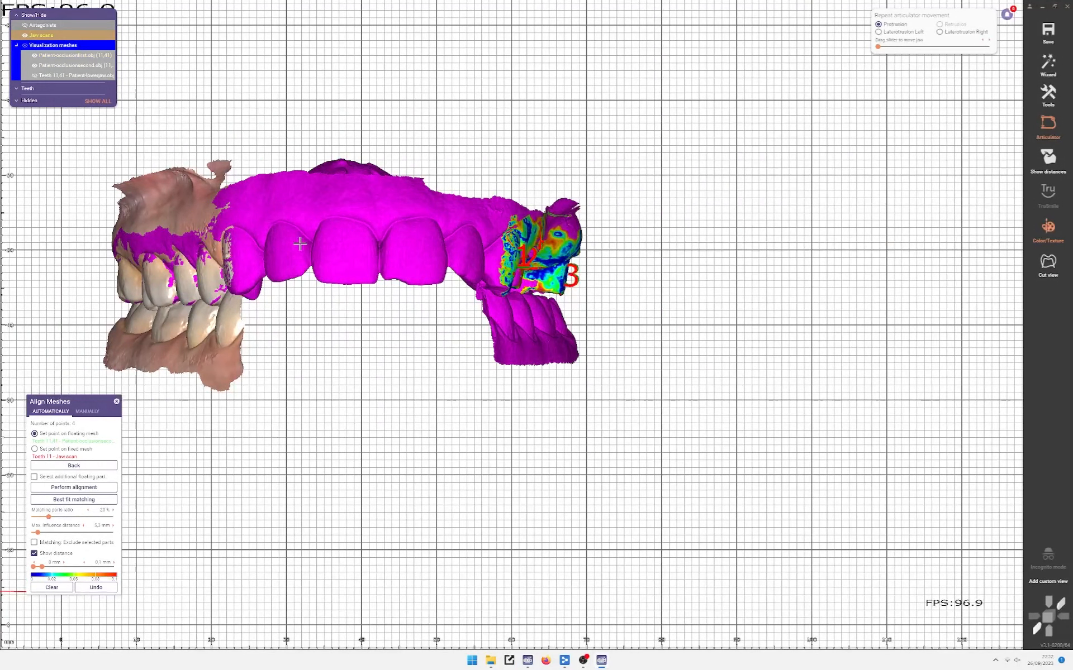
right_click_drag(206, 326, 570, 251)
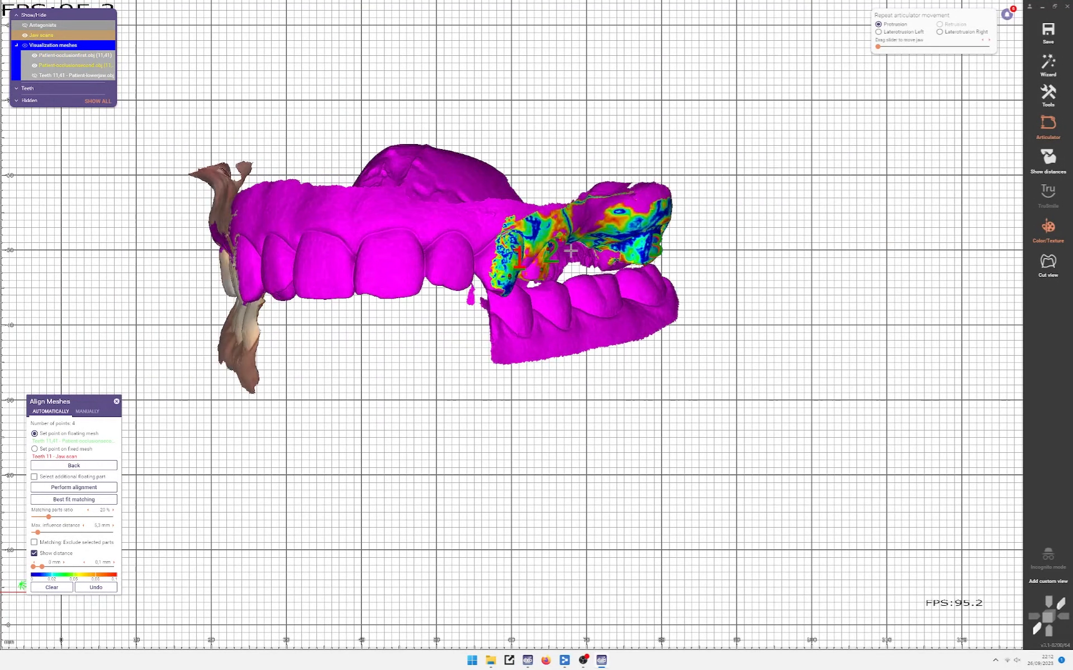
right_click_drag(659, 283, 500, 307)
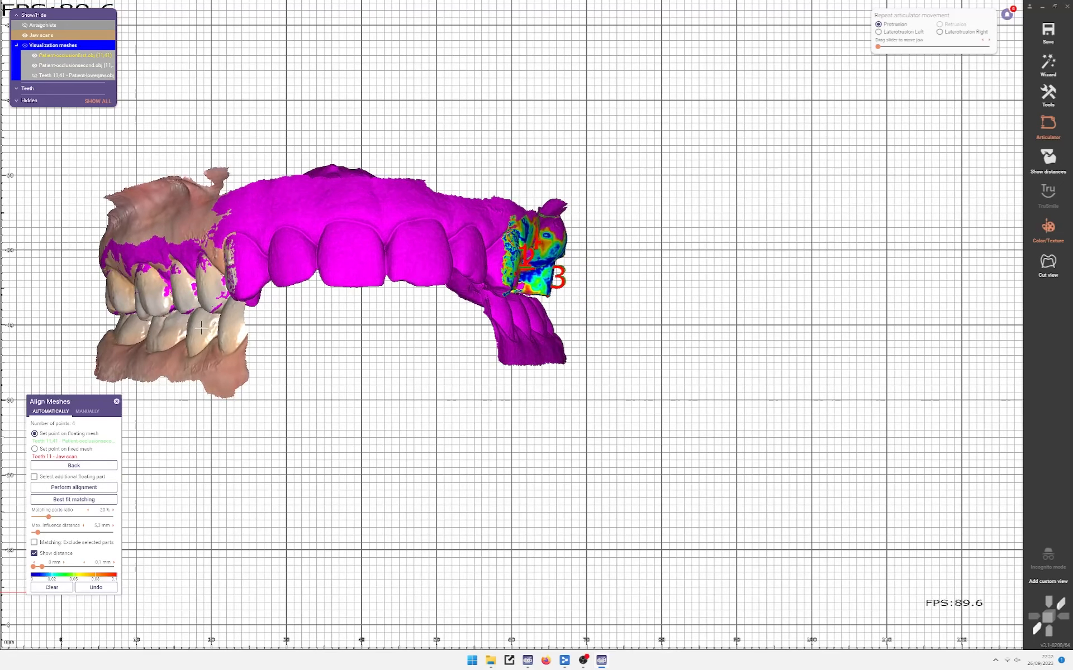
right_click_drag(545, 268, 473, 360)
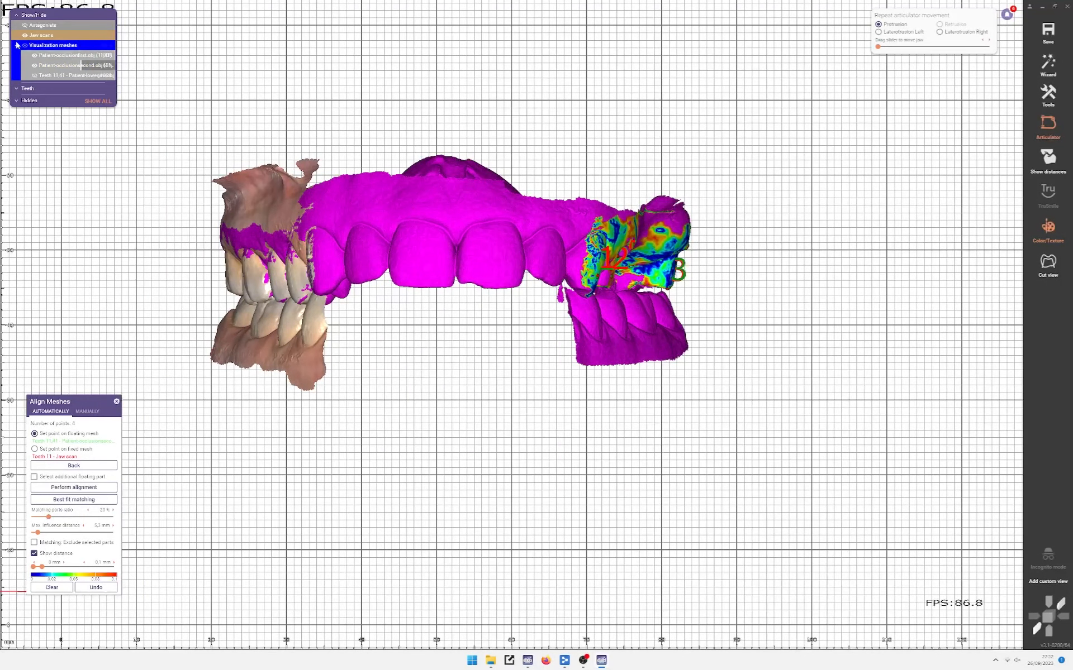
left_click(25, 25)
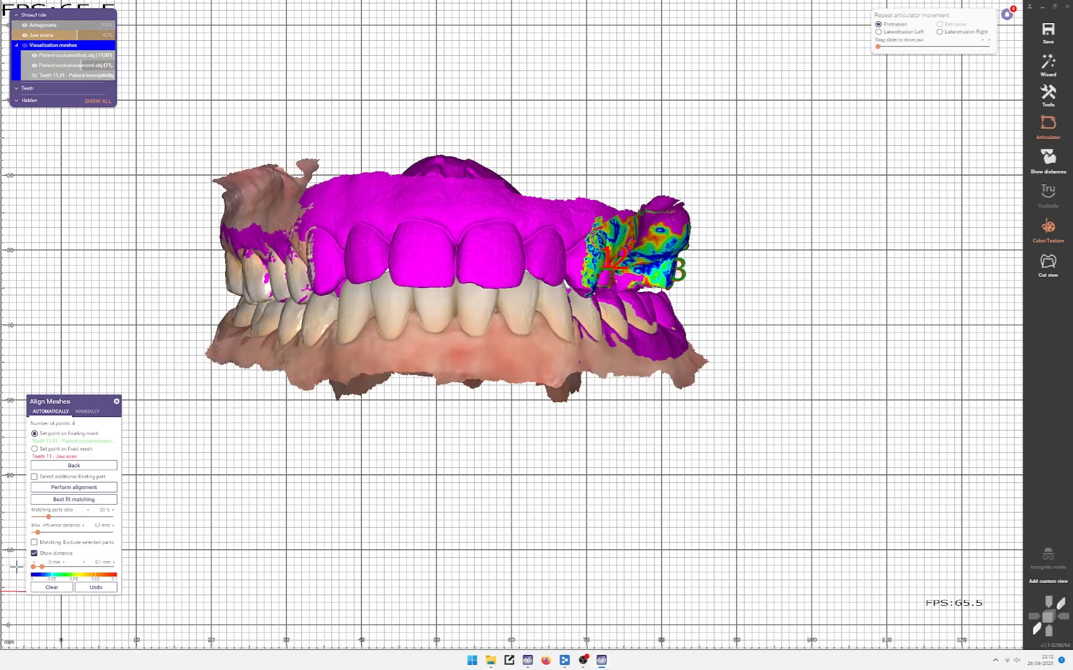
Step: Clear the previous alignment points, show the lower jaw, and mark point pair 1
left_click(47, 587)
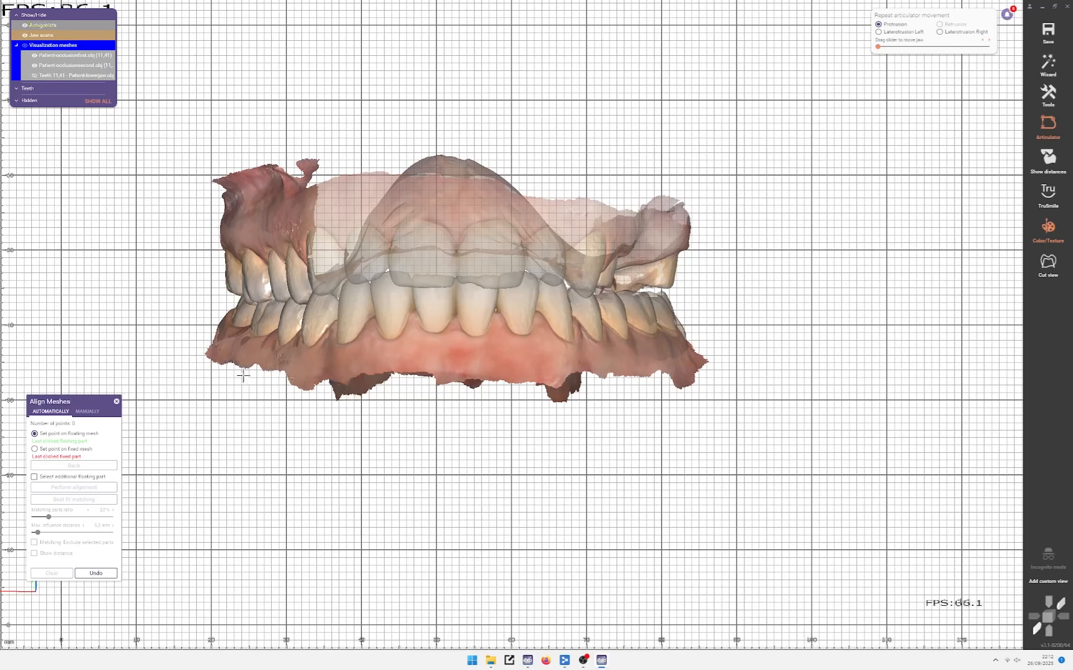
right_click_drag(243, 377, 252, 403)
scroll(421, 218, "down", 4, "ctrl")
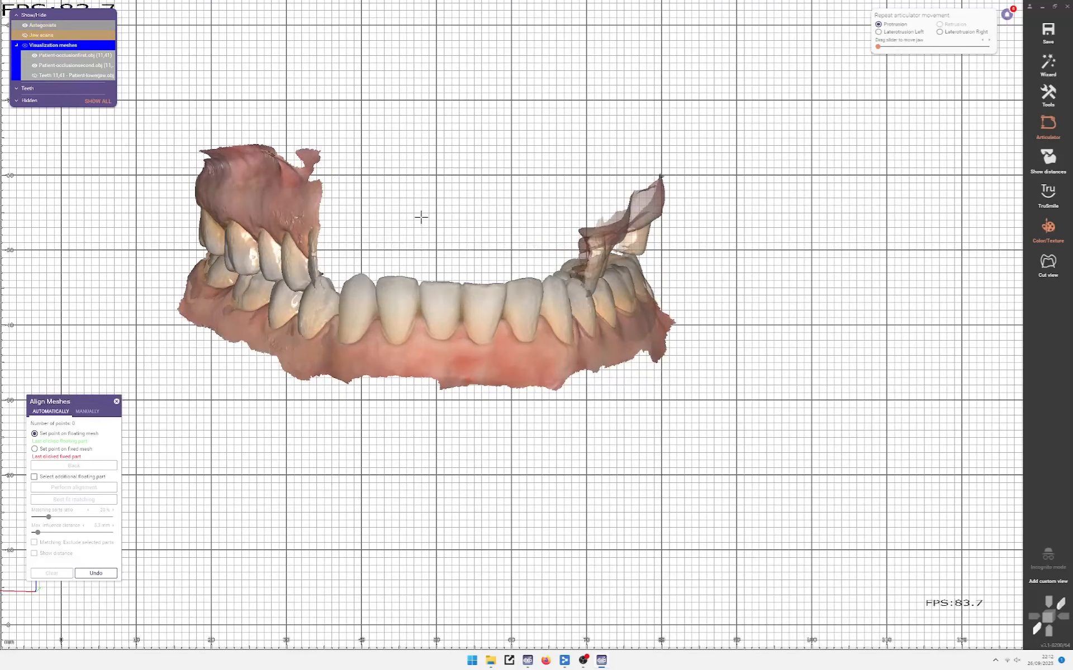
mouse_move(433, 317)
right_mouse_down()
mouse_move(364, 314)
mouse_move(422, 312)
right_mouse_up()
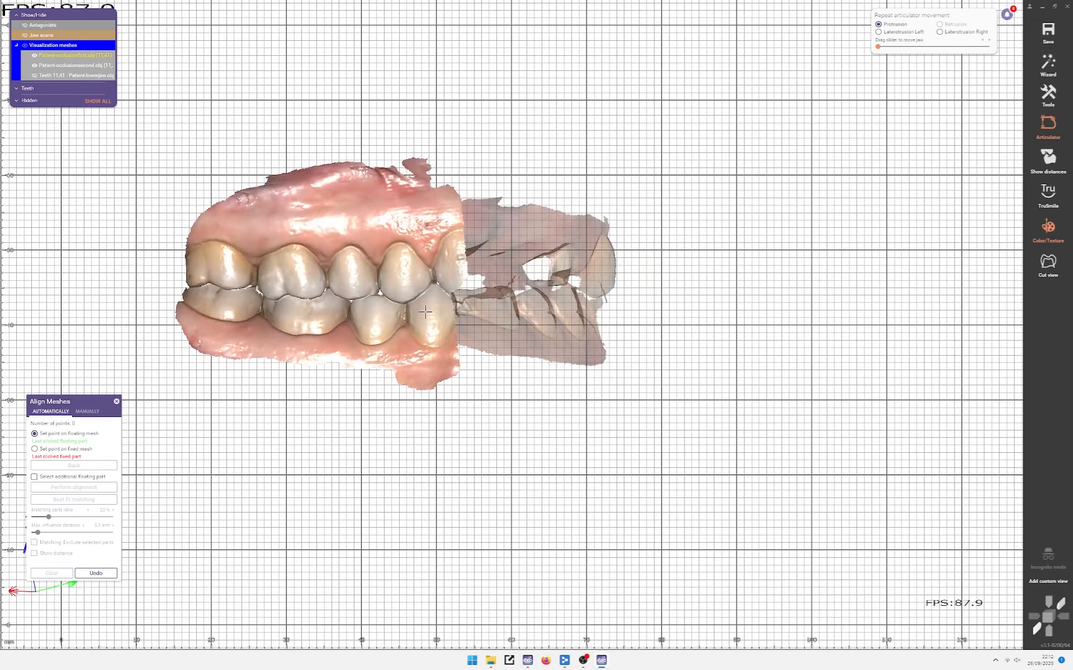
key("a")
scroll(400, 246, "down", 4, "ctrl")
scroll(427, 313, "up", 3)
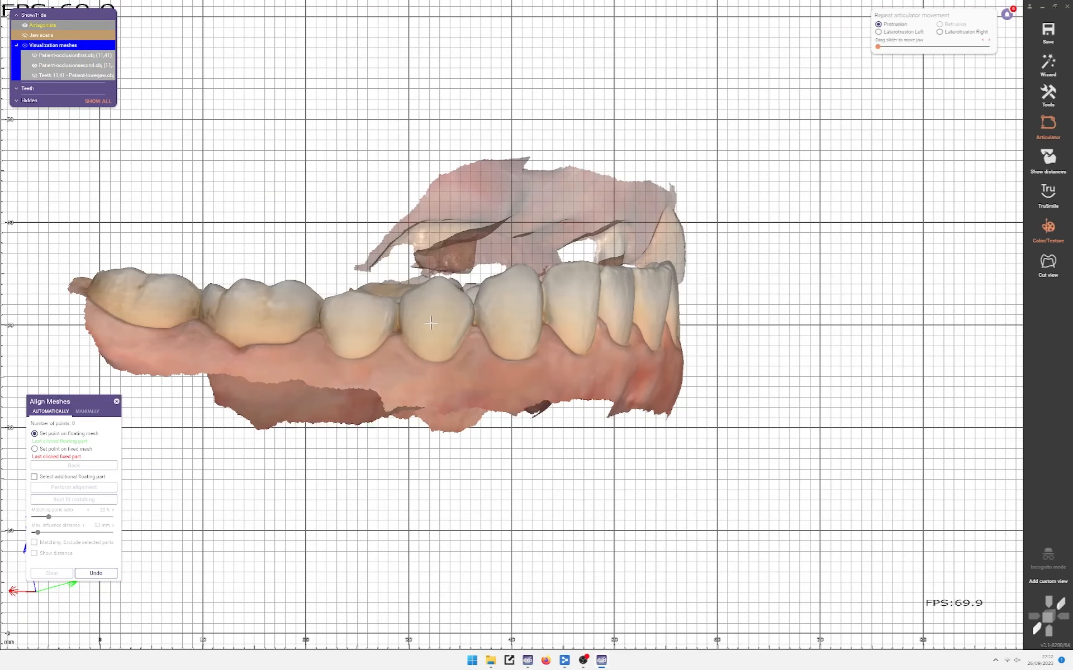
left_click(431, 321)
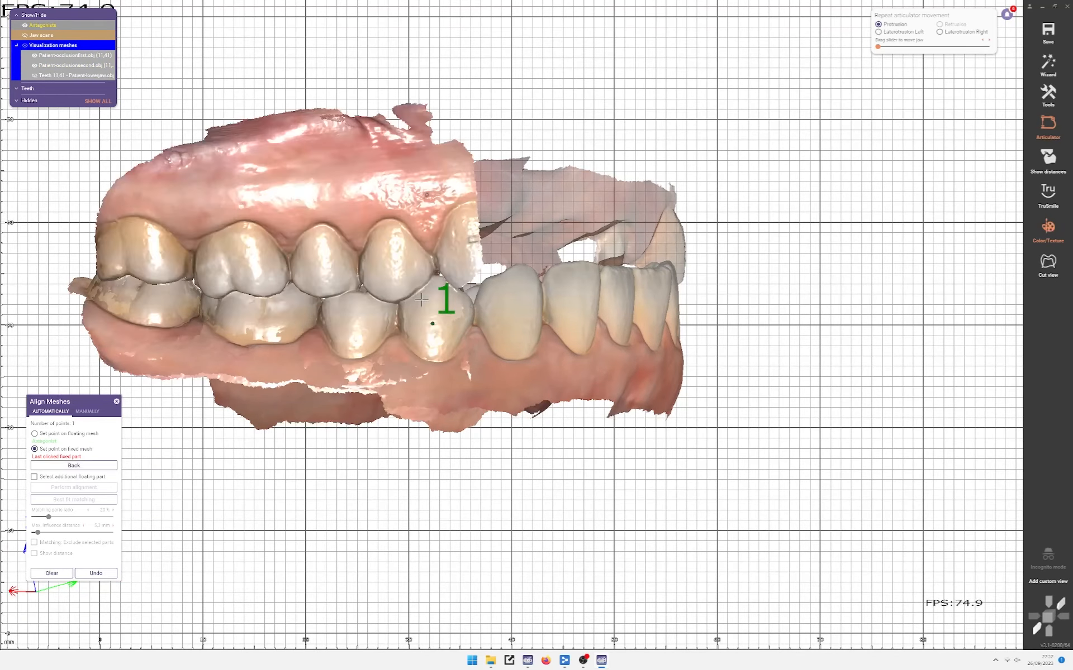
left_click(430, 323)
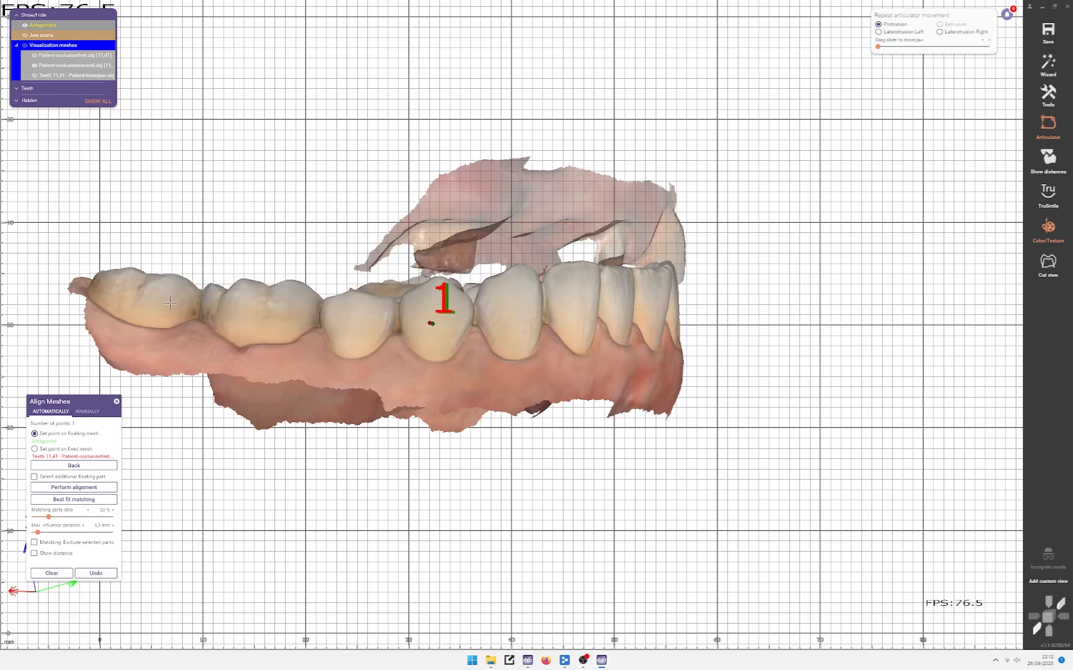
Step: Mark point pairs 2 and 3 on the occlusion and jaw scans
left_click(161, 304)
left_click(162, 303)
scroll(163, 305, "down", 2)
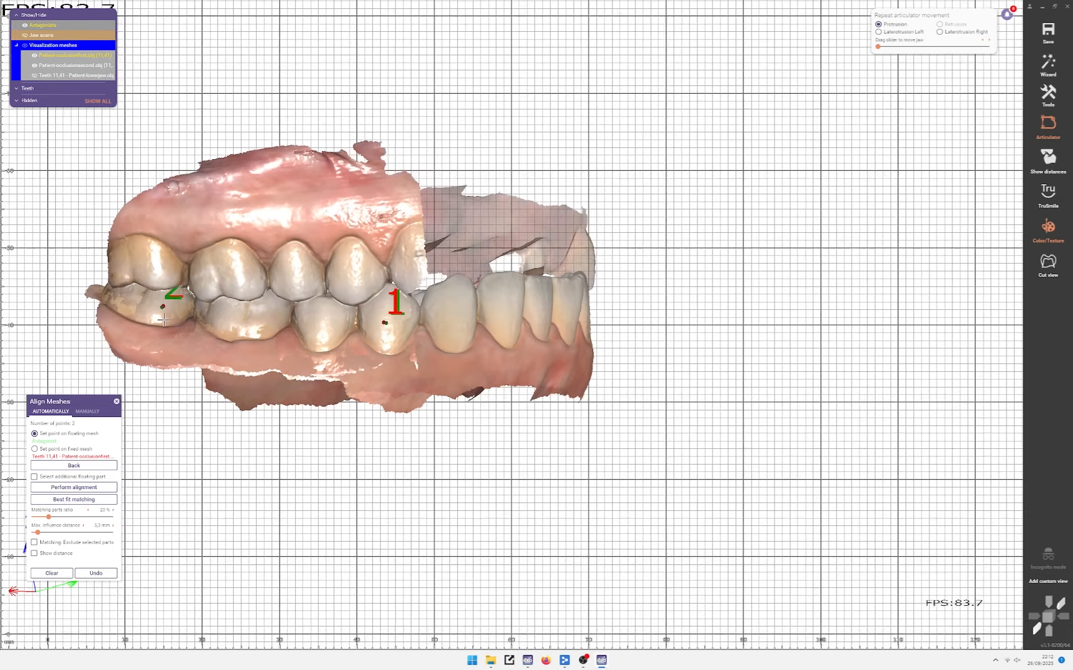
right_click_drag(162, 305, 327, 320)
scroll(575, 307, "up", 1)
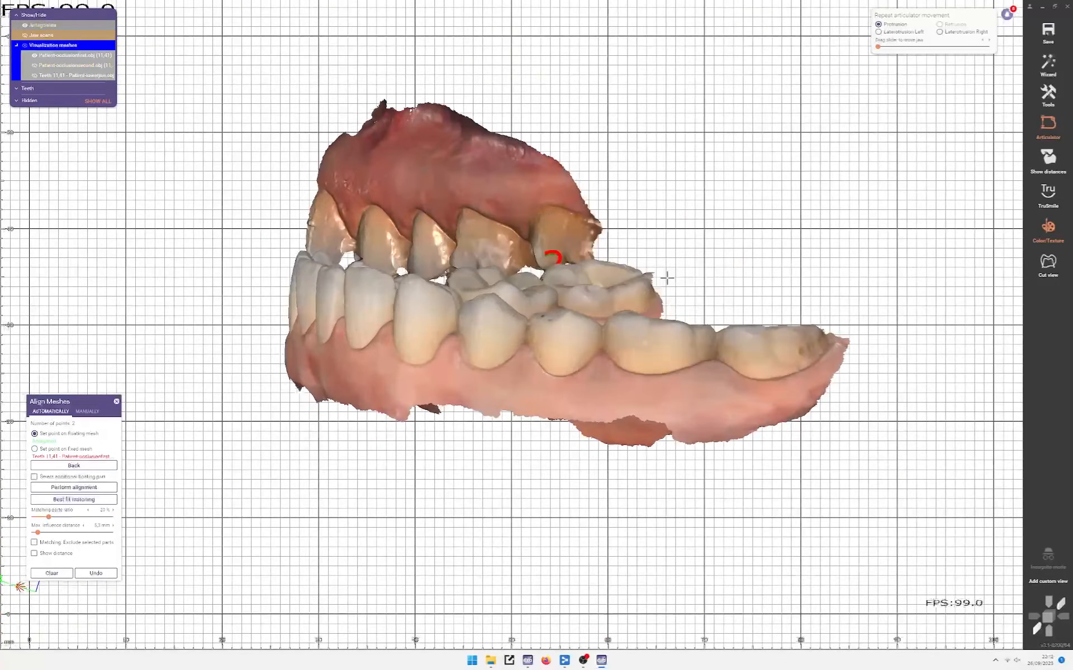
scroll(665, 278, "up", 2)
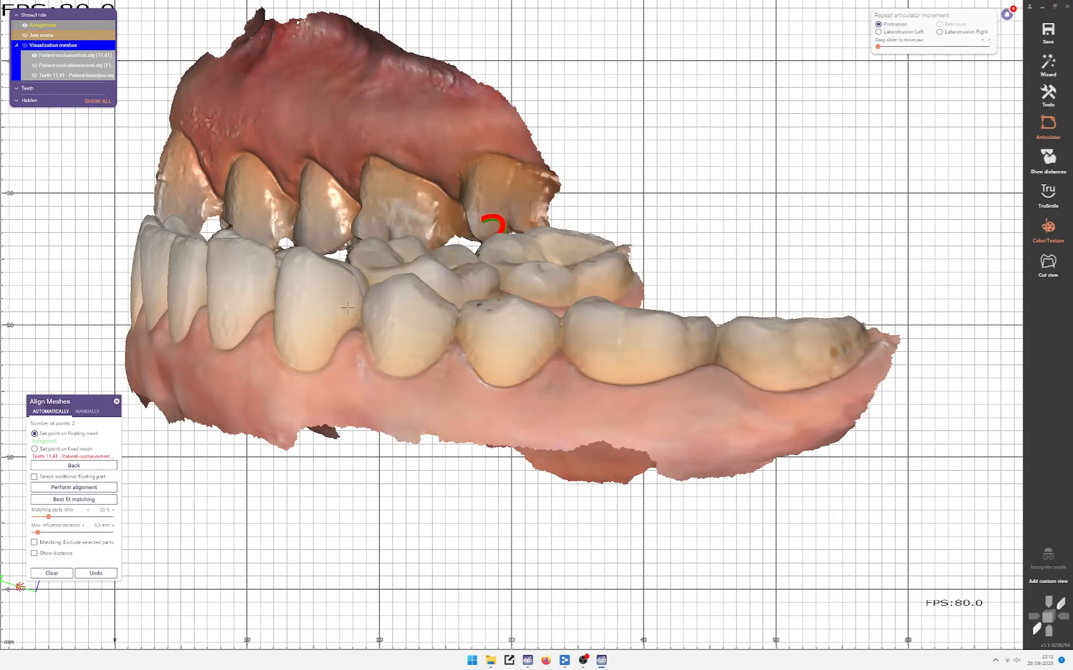
left_click(397, 339)
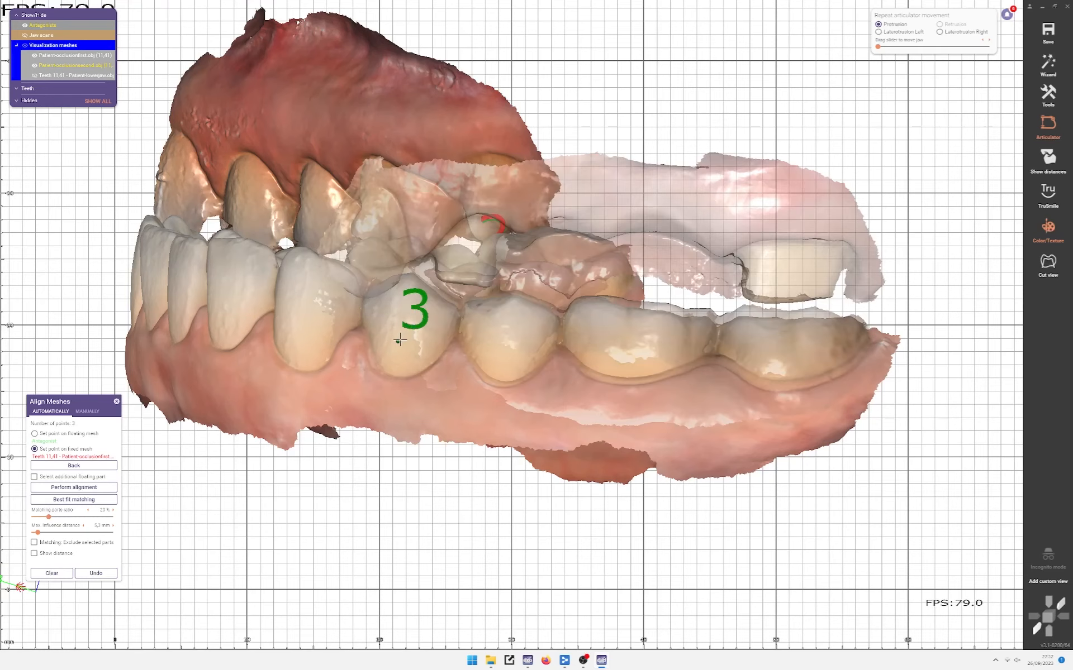
scroll(398, 342, "up", 3)
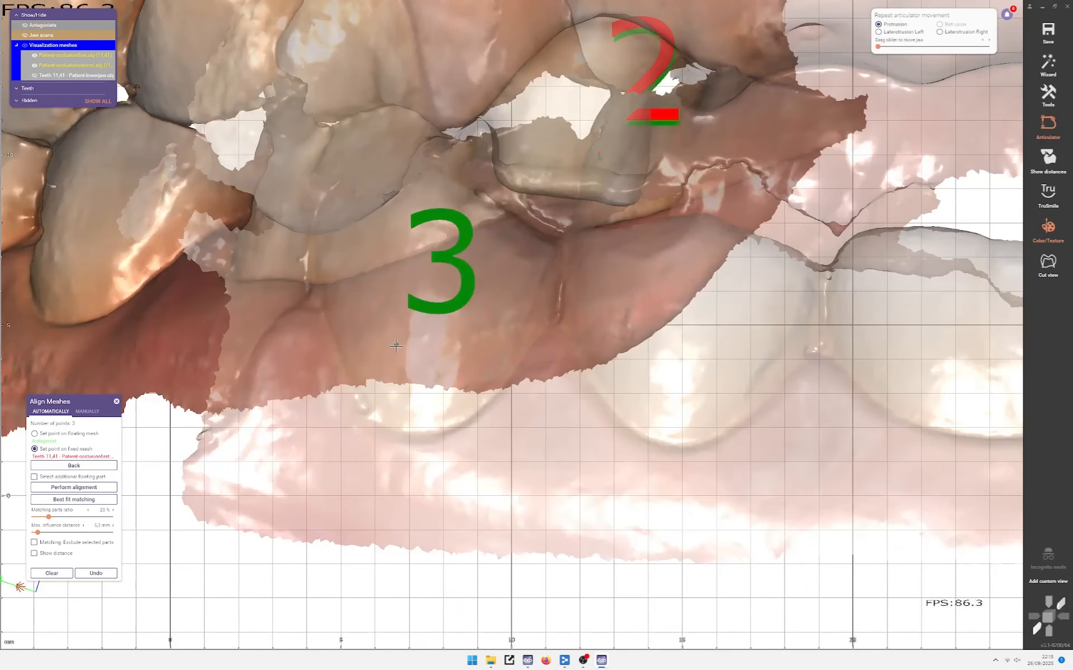
left_click(395, 347)
Step: Mark point 4 on the back molar and perform the point-pair alignment
scroll(439, 342, "down", 3)
middle_click(833, 338)
right_click_drag(742, 330, 722, 364)
scroll(722, 364, "up", 3)
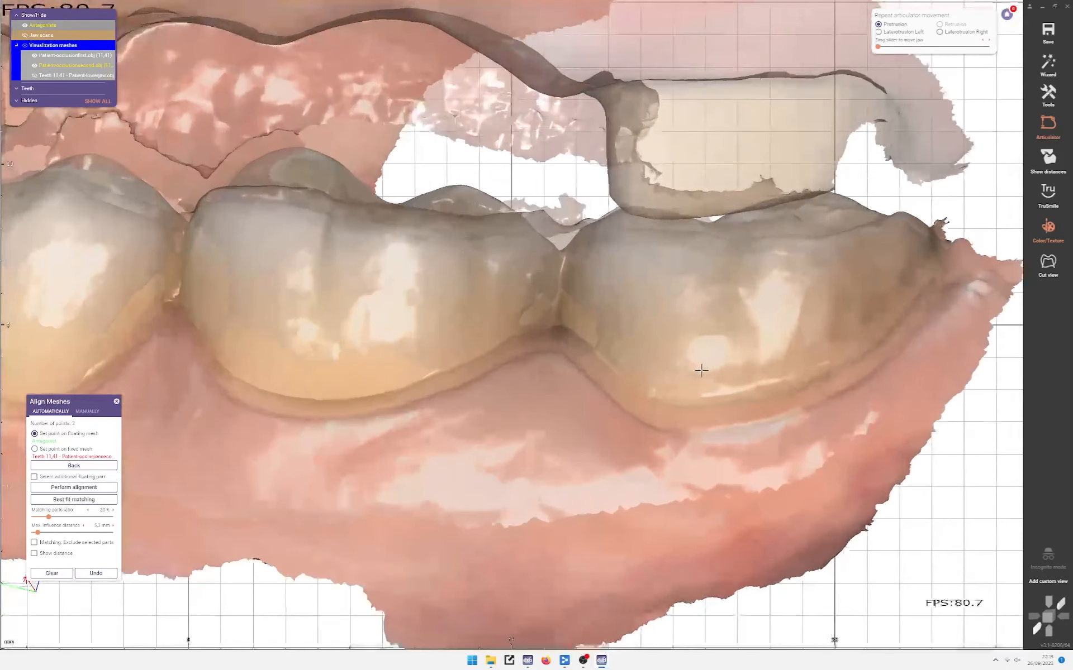
left_click(696, 370)
scroll(696, 369, "down", 3)
scroll(596, 367, "down", 5)
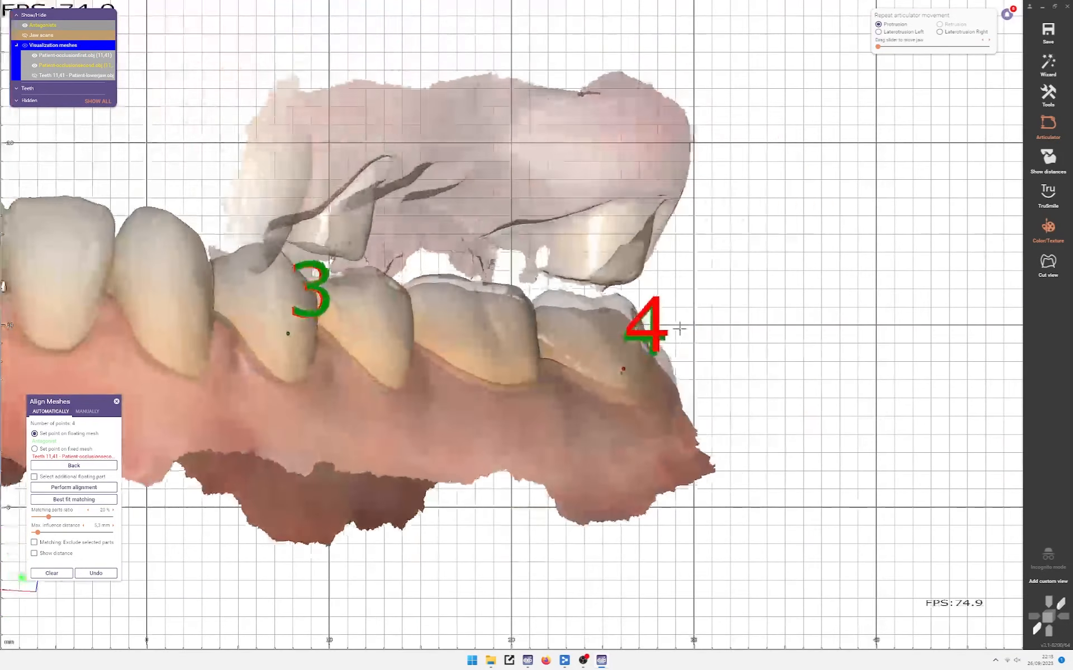
left_click(96, 487)
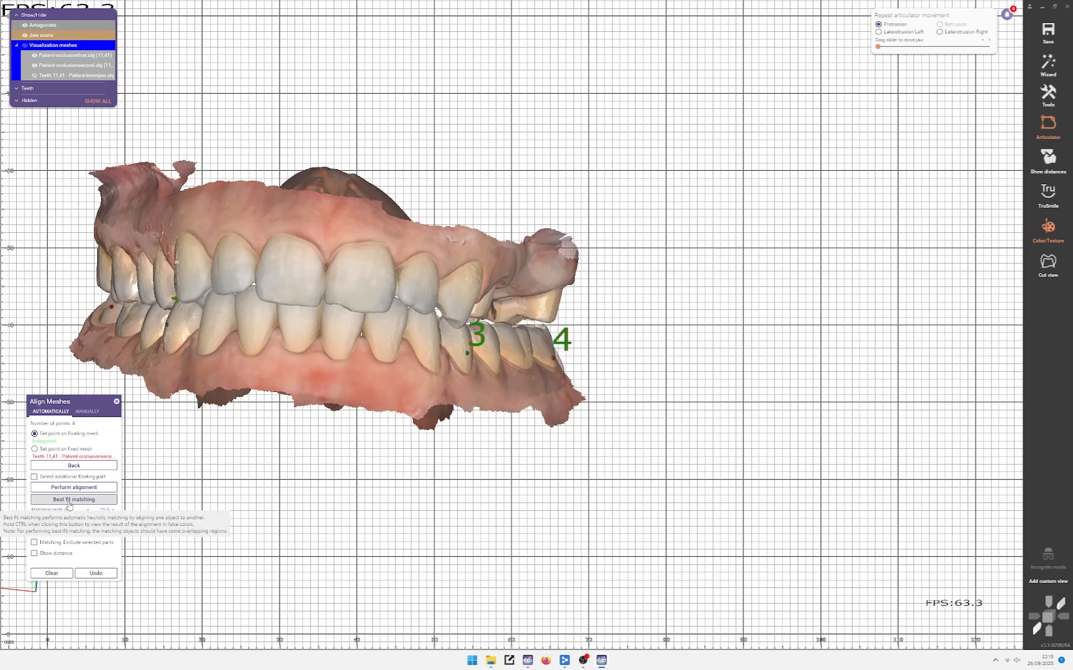
Step: Best-fit match the occlusion scan, undoing and retrying with the distance colour map switched on
left_click(70, 499)
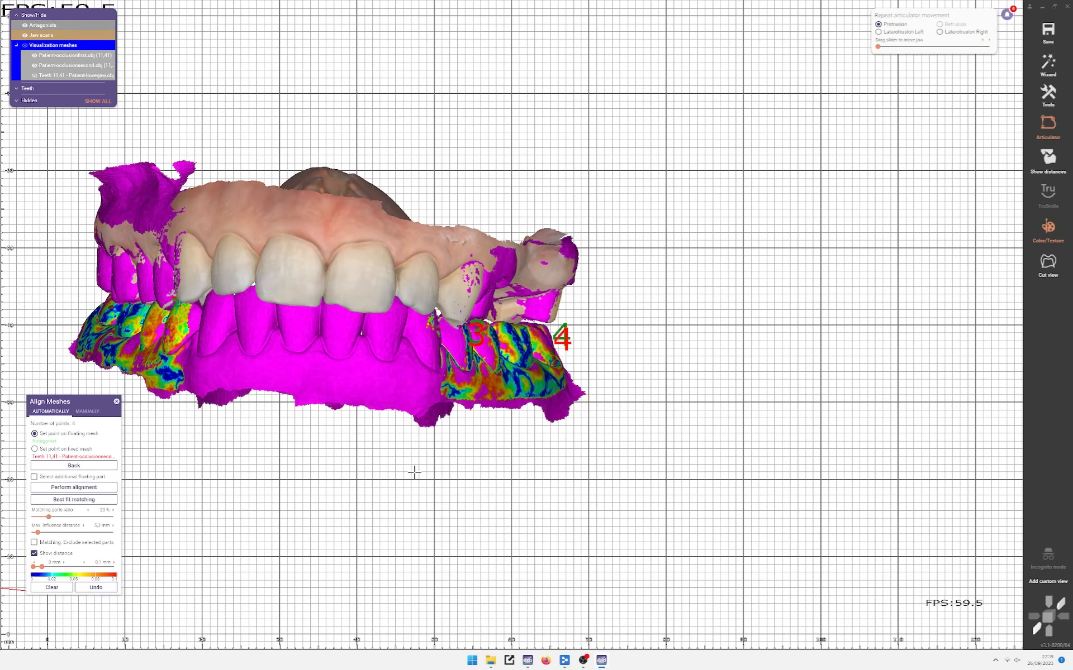
right_click_drag(414, 462, 512, 401)
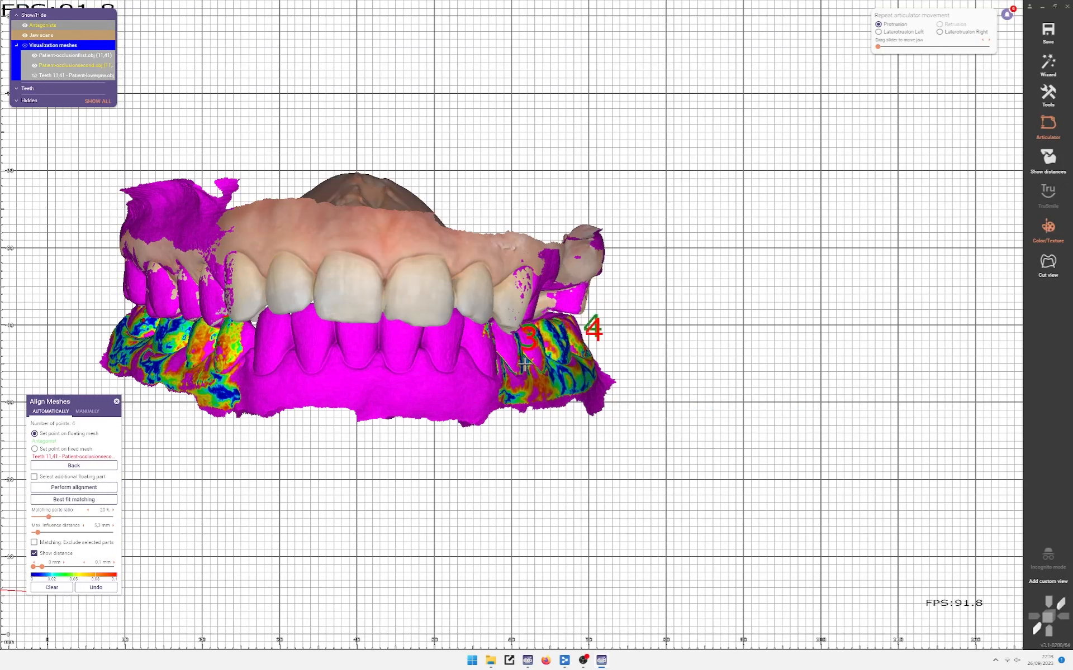
left_click(106, 589)
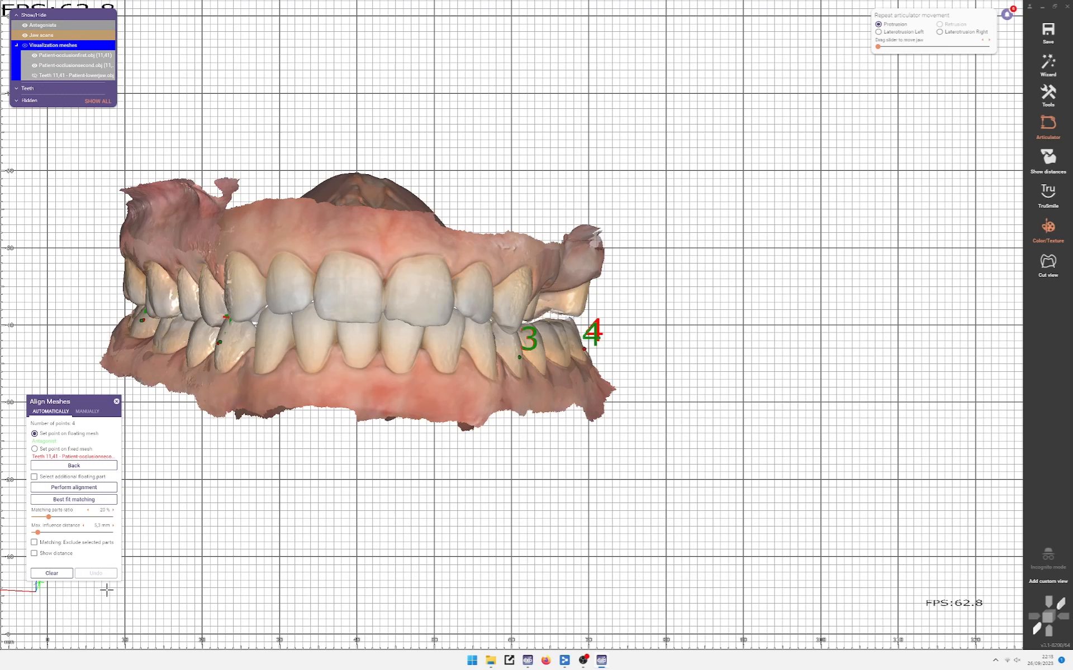
left_click(73, 499)
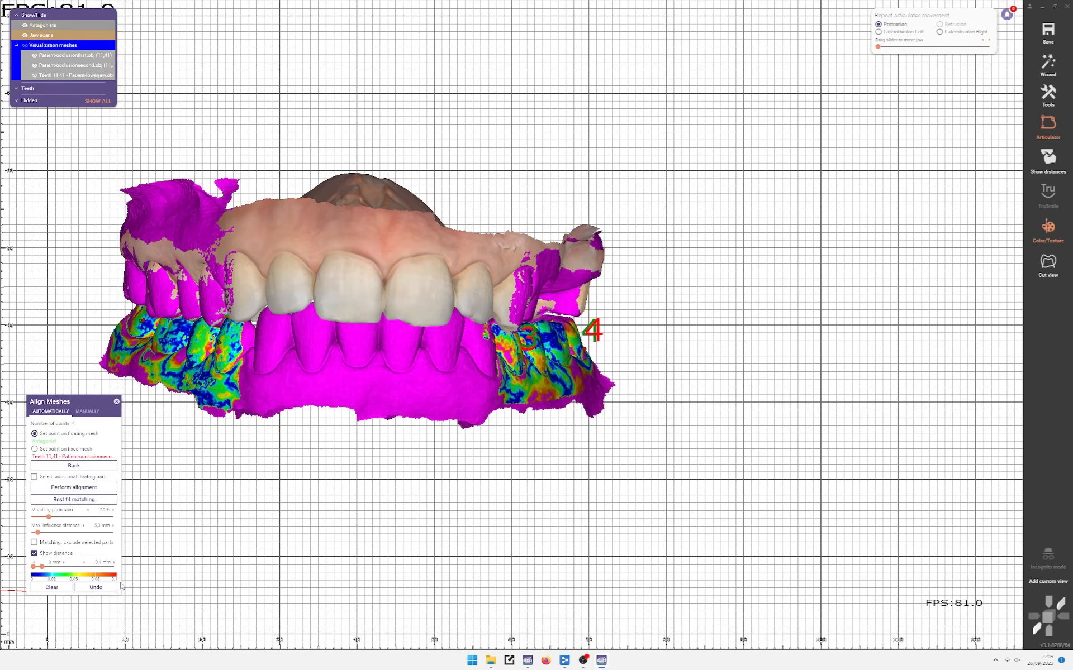
left_click(93, 589)
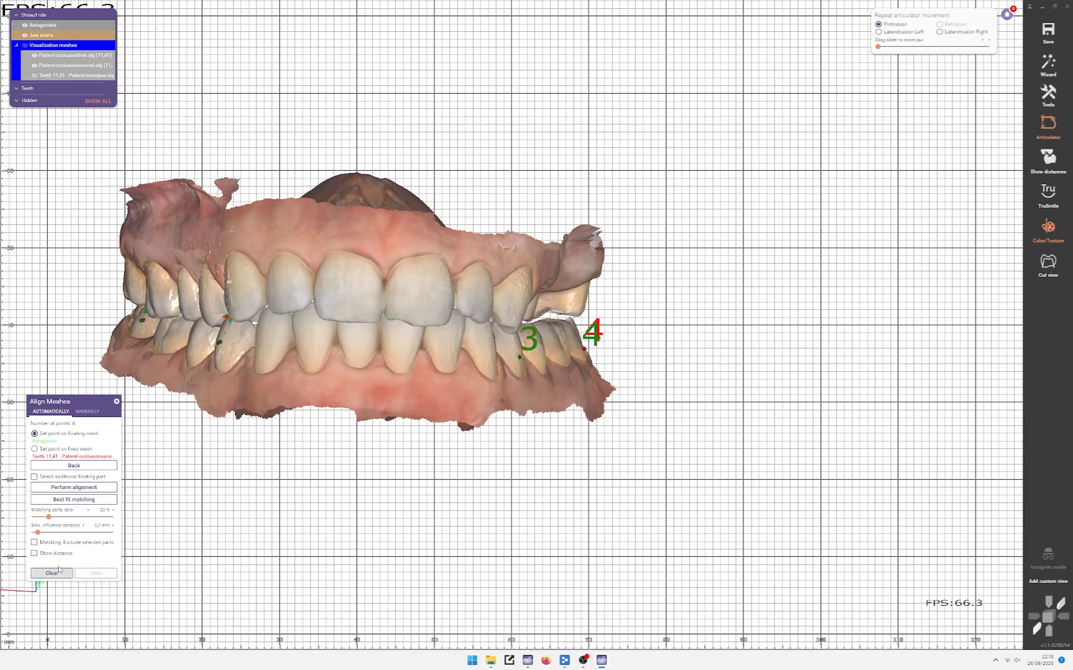
left_click(56, 554)
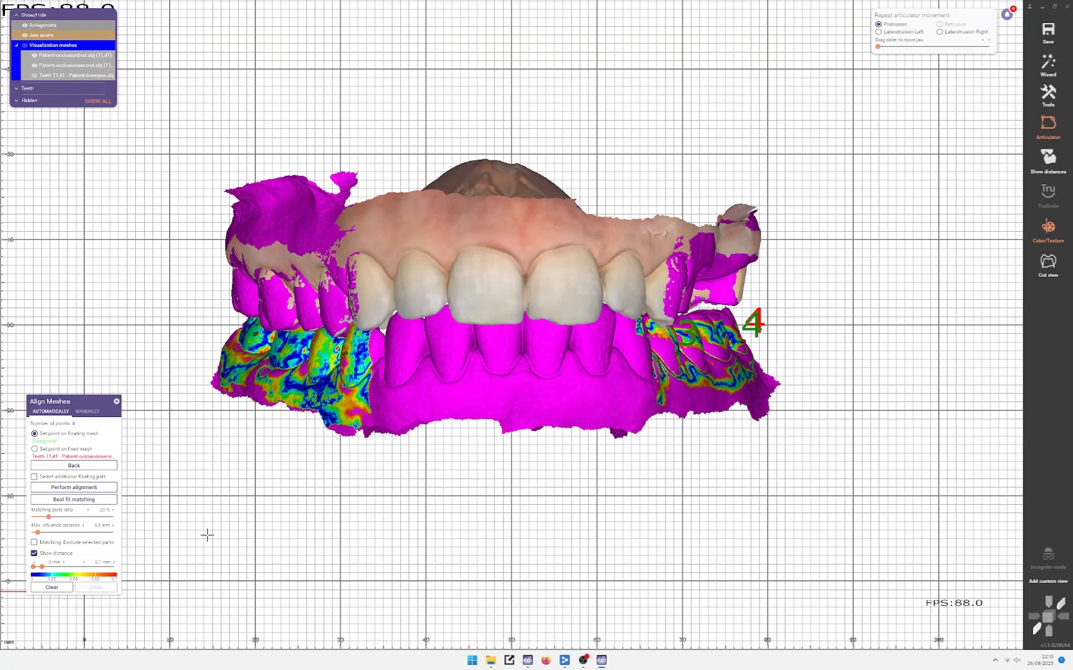
left_click(81, 500)
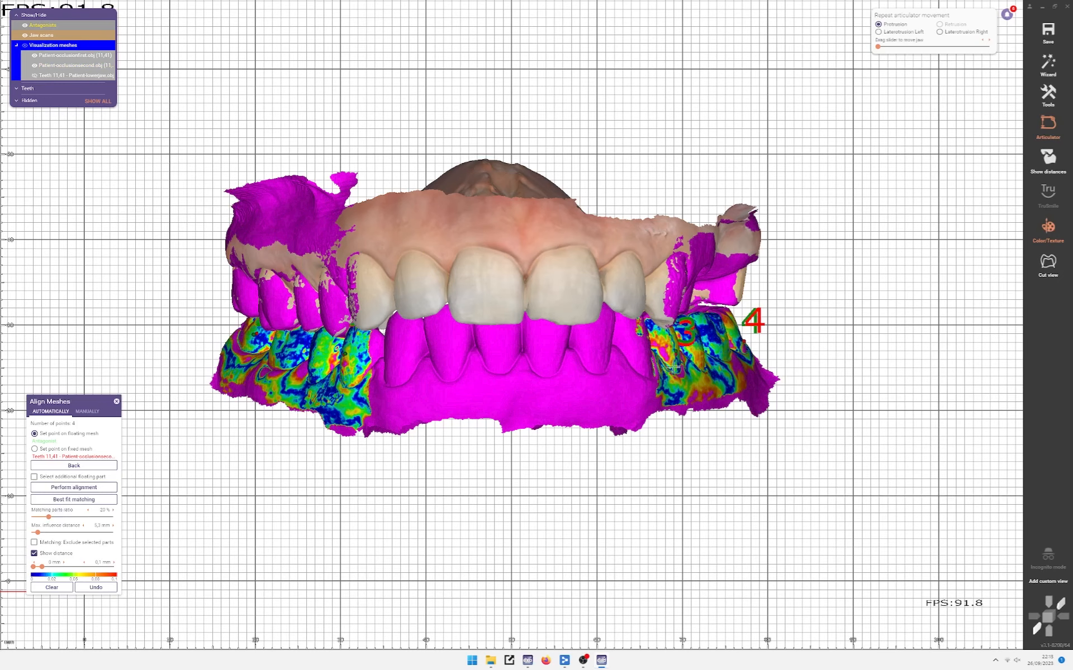
scroll(698, 357, "up", 1)
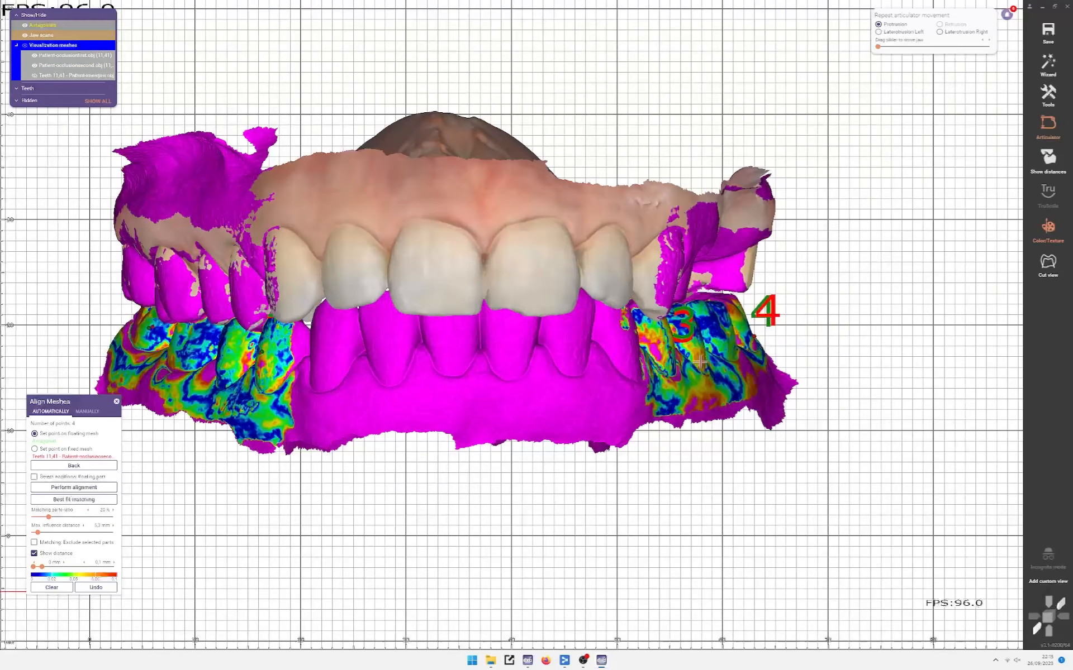
Step: Close the mesh alignment and orbit the jaws to check both sides and the back teeth
left_click(116, 401)
scroll(163, 425, "down", 3)
right_click_drag(472, 413, 392, 421)
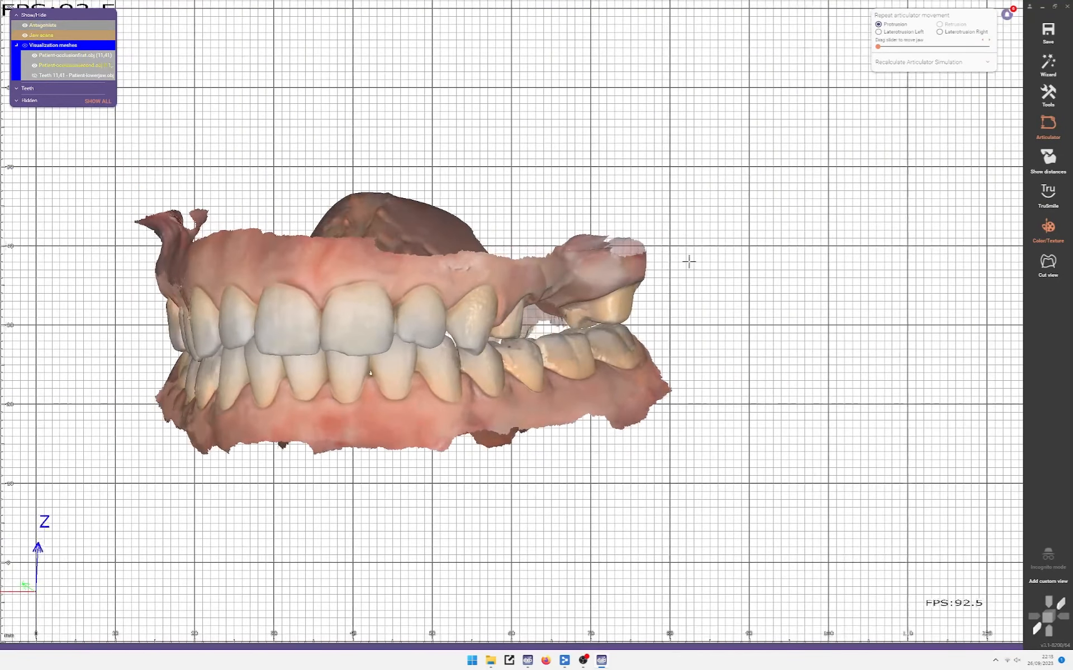
scroll(632, 246, "down", 3, "ctrl")
right_click_drag(631, 246, 709, 249)
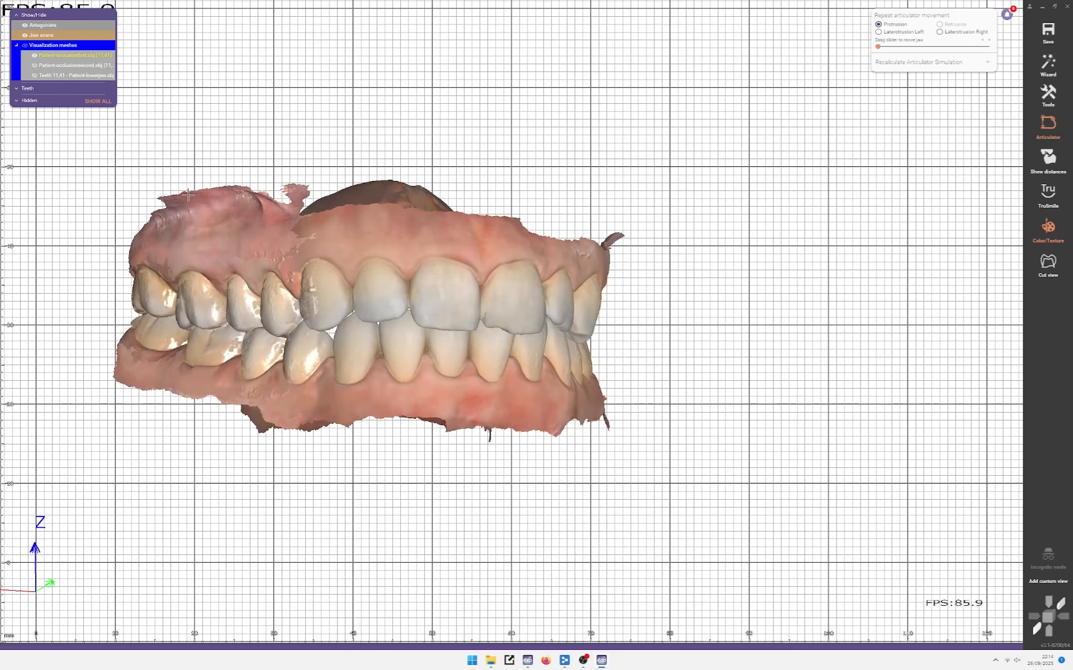
scroll(187, 195, "down", 5, "ctrl")
right_click_drag(187, 195, 673, 278)
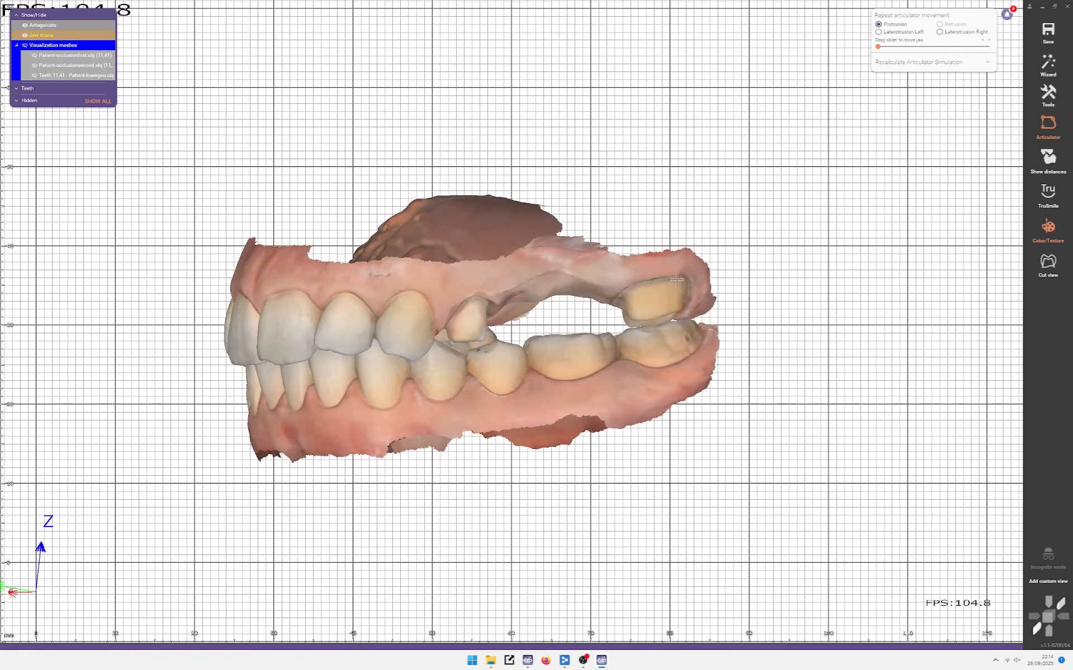
right_click_drag(498, 327, 592, 321)
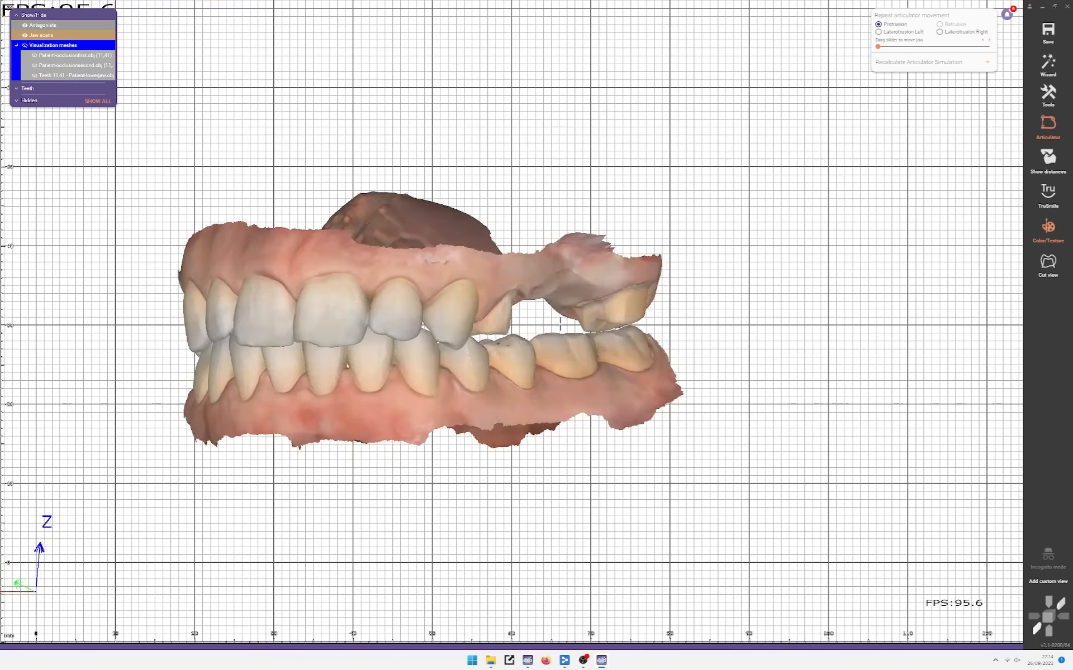
Step: Toggle the Teeth 11,41 lower jaw scan, show the antagonist jaw, and open the Distance measurement tool
left_click(35, 76)
scroll(612, 361, "up", 6)
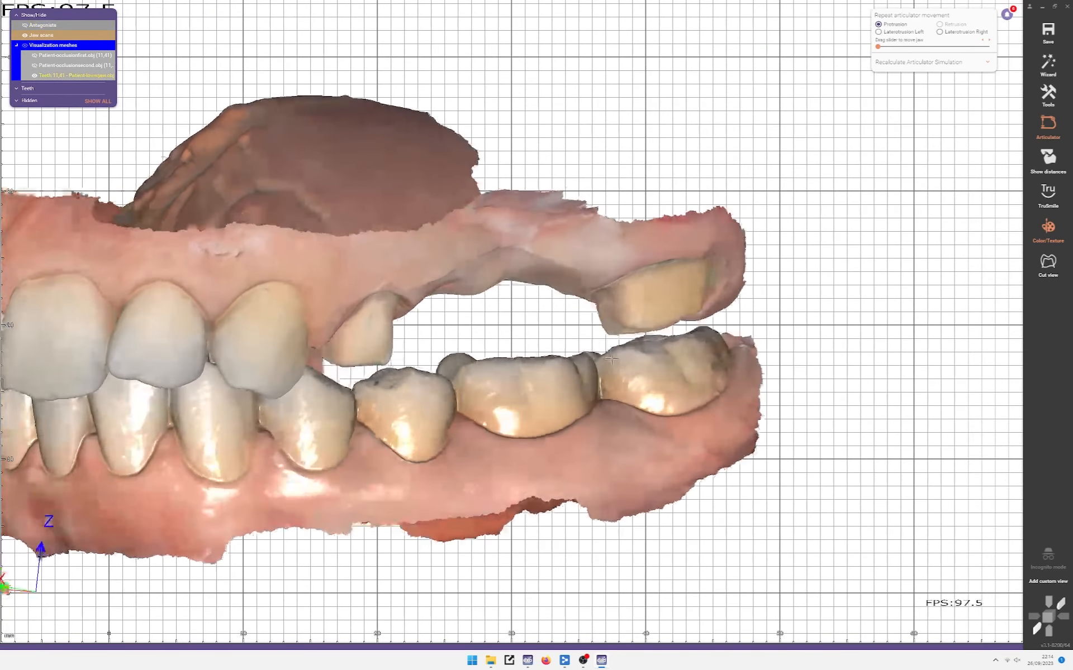
right_click_drag(741, 339, 729, 346)
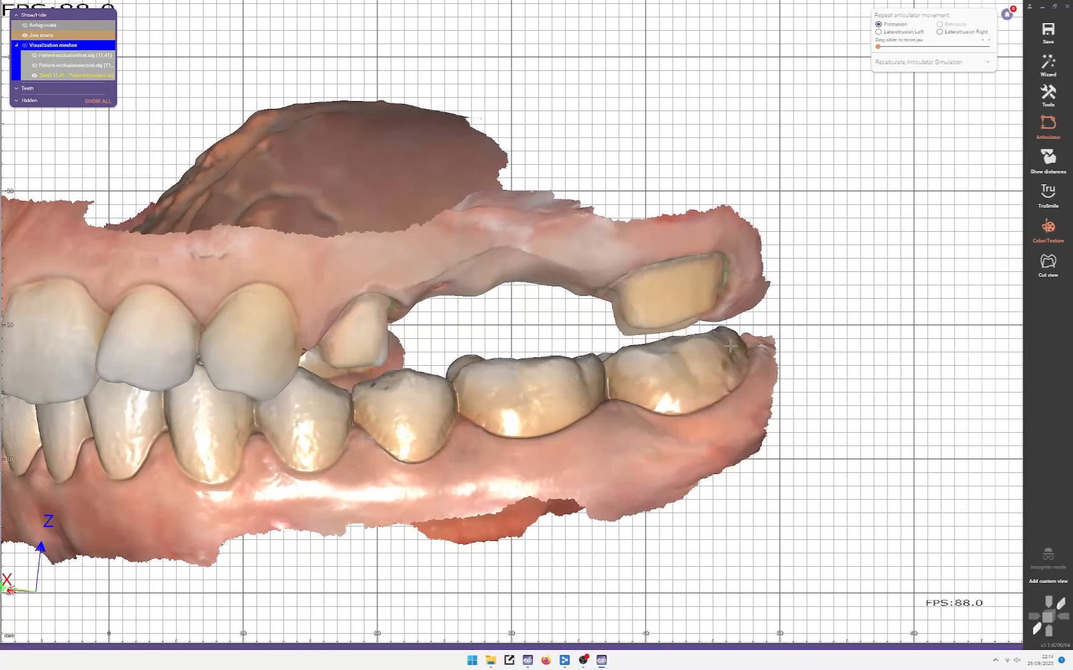
key("ctrl+a")
key("ctrl+a")
scroll(640, 330, "up", 2)
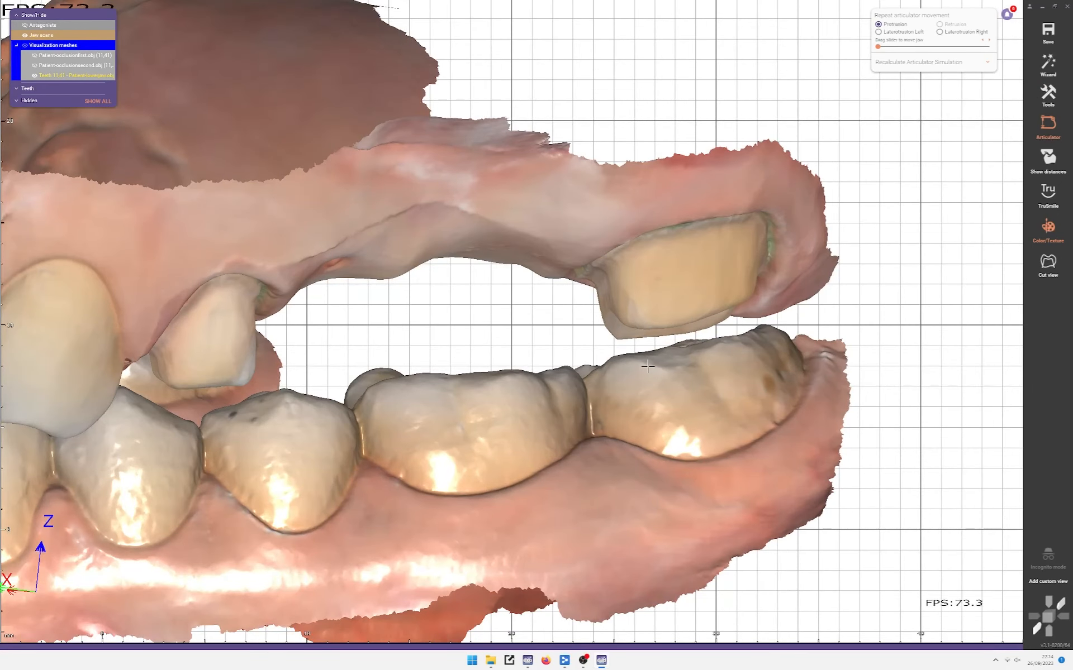
scroll(640, 320, "down", 2)
key("a")
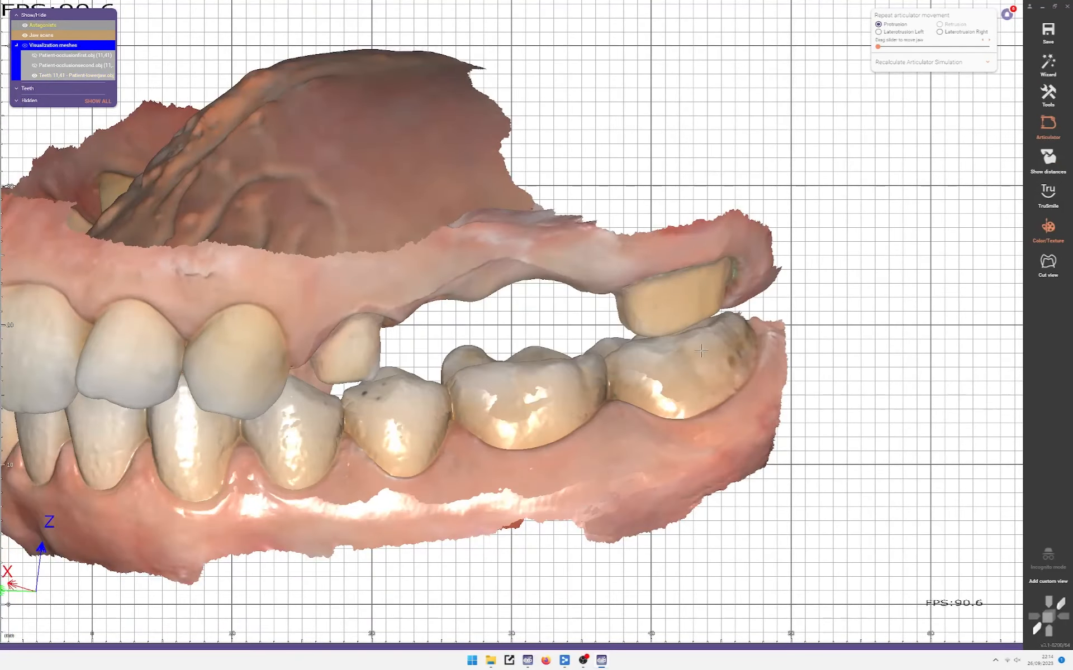
key("m")
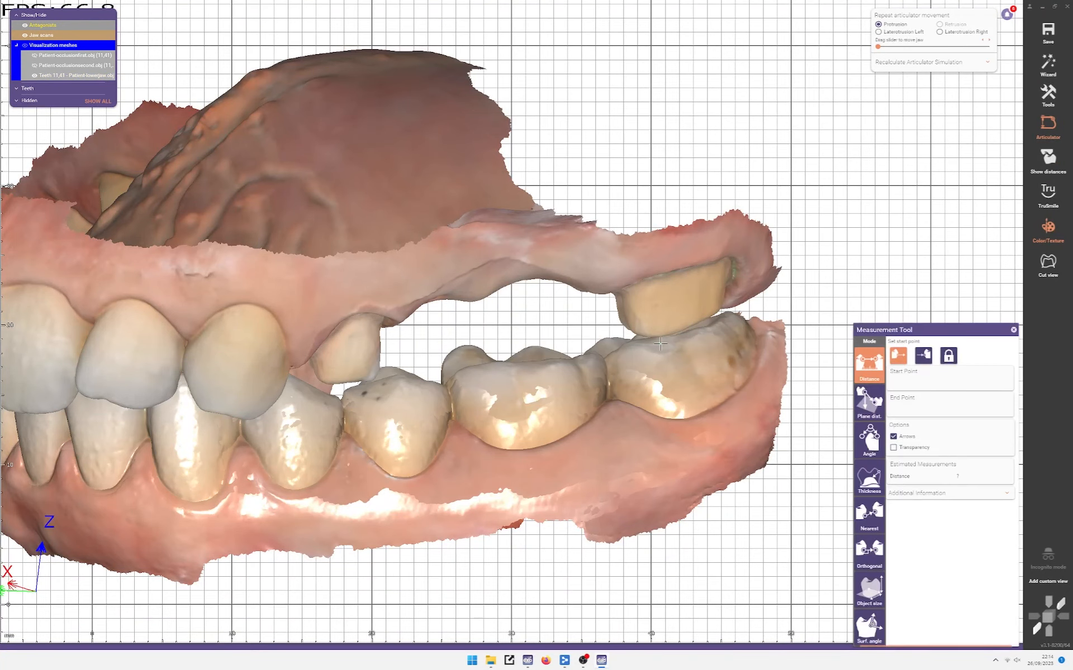
scroll(659, 349, "up", 2)
scroll(660, 349, "up", 3)
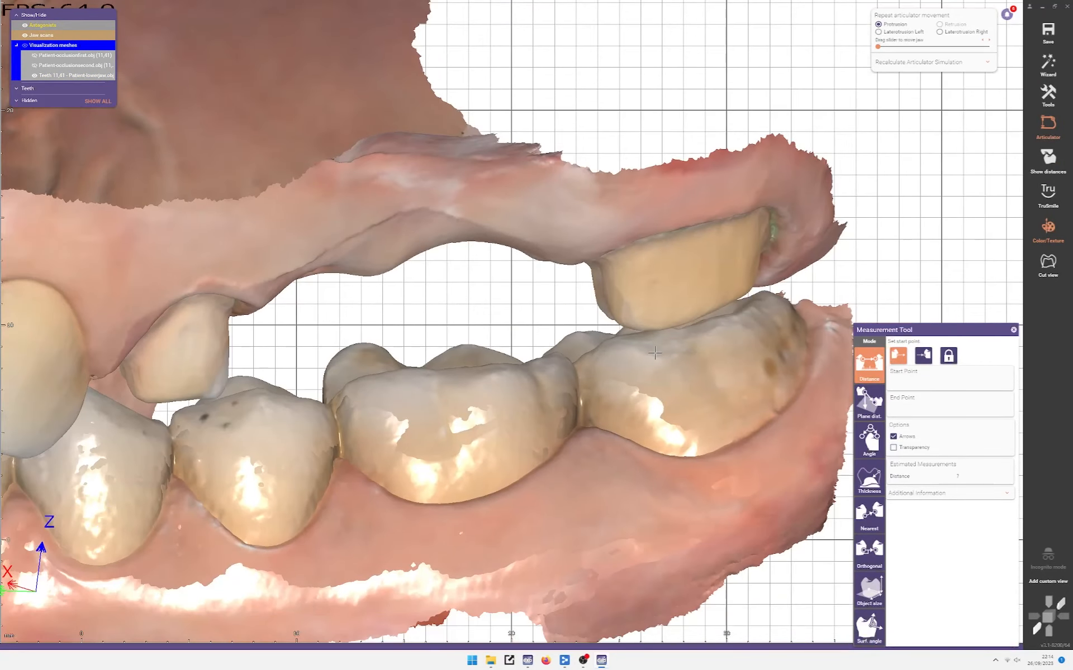
scroll(512, 324, "up", 2)
scroll(511, 304, "up", 2)
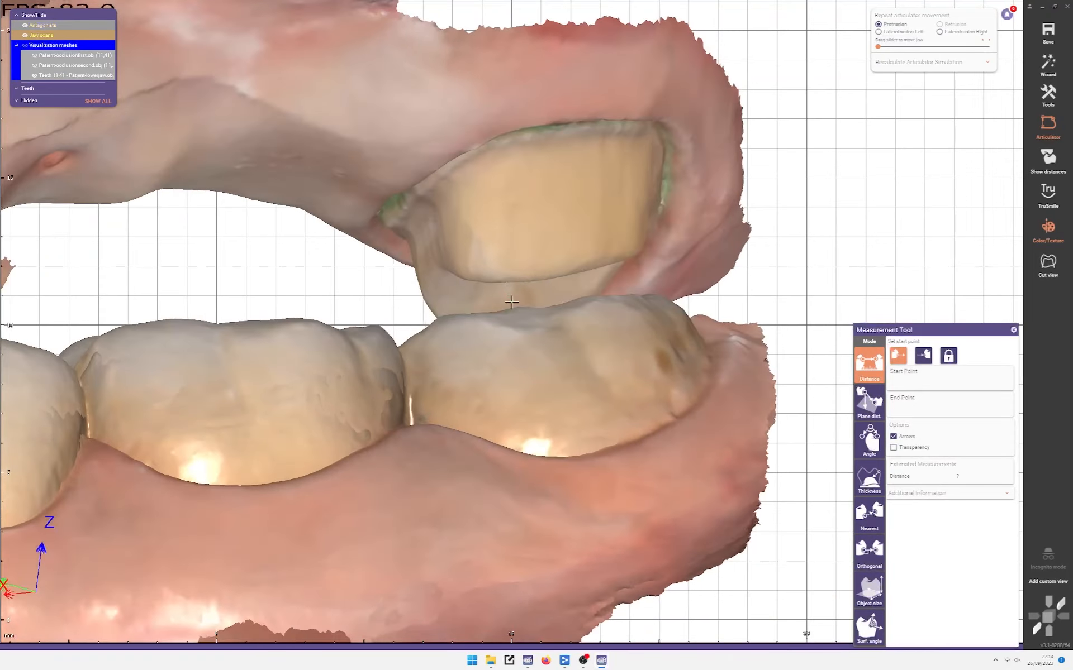
right_click_drag(503, 281, 511, 327)
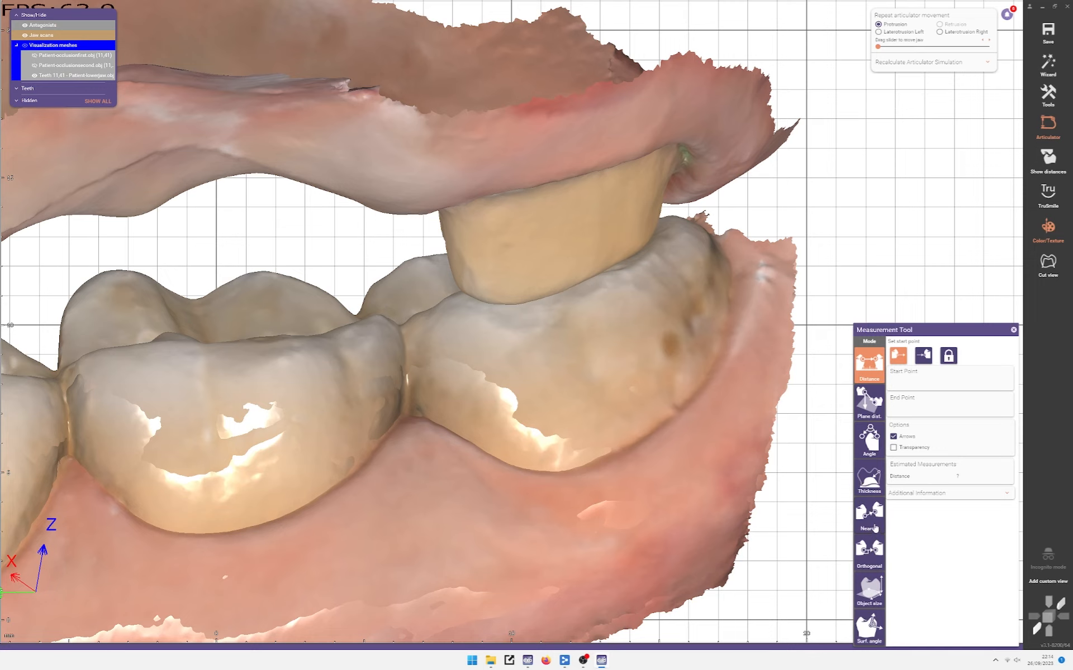
Step: Switch the measurement to Nearest mode and pick points on the upper crown and lower molar
left_click(869, 514)
left_click(514, 324)
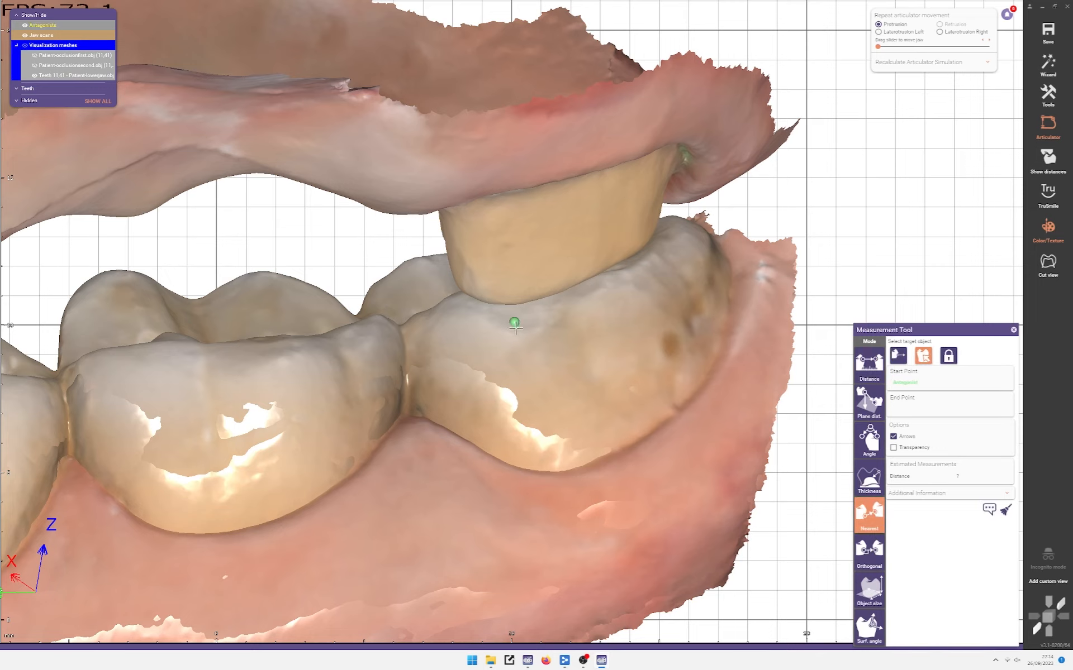
left_click(514, 328)
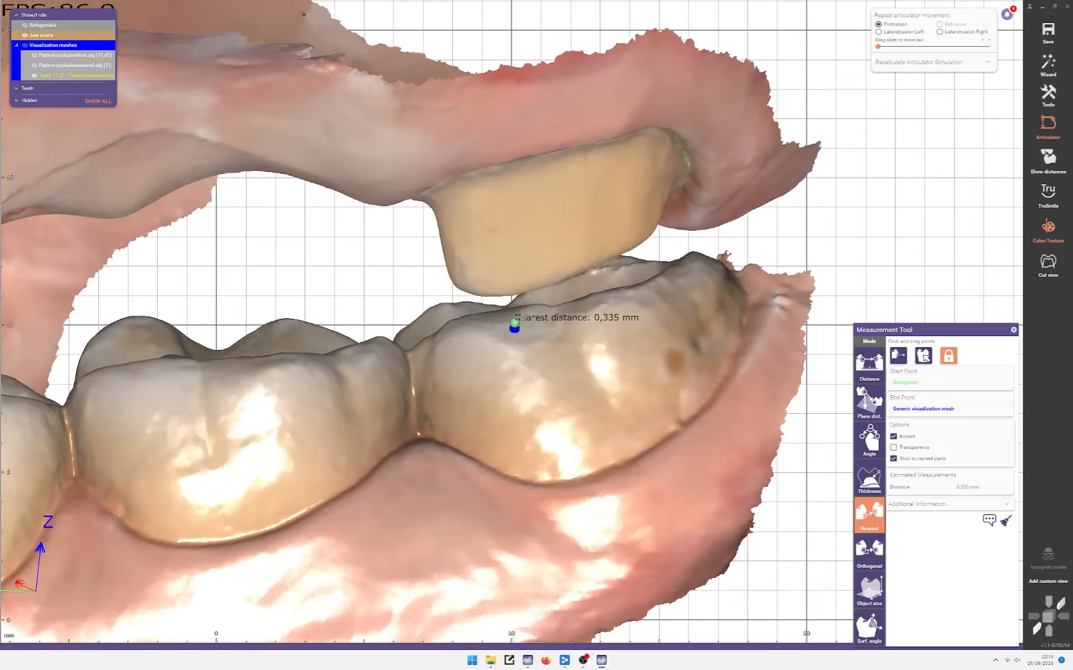
scroll(520, 346, "up", 5)
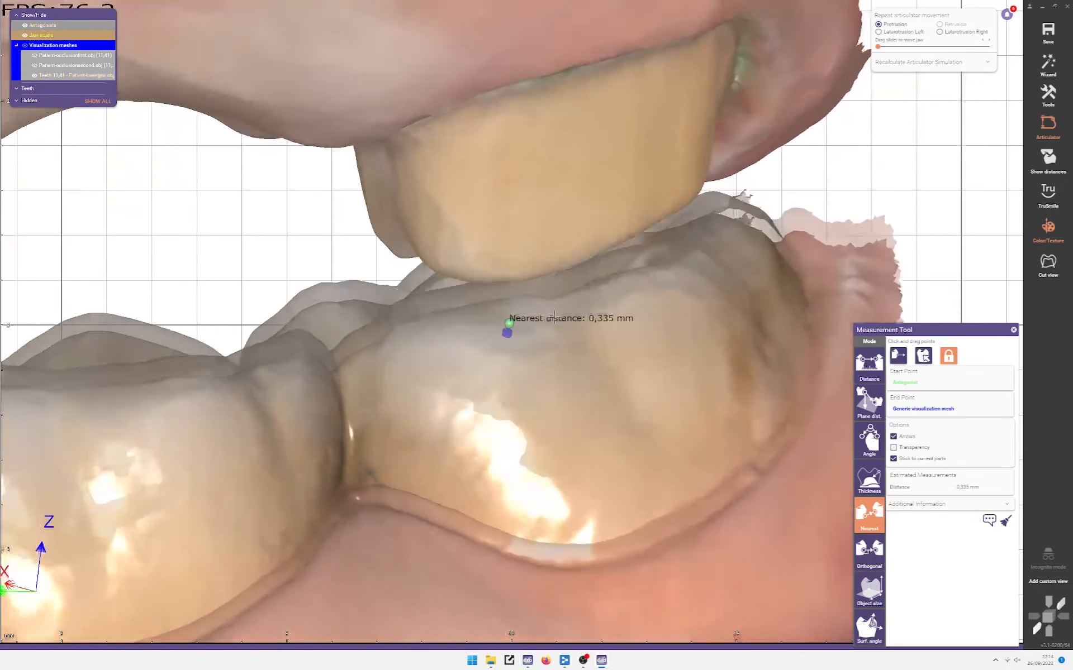
right_click_drag(554, 317, 552, 323)
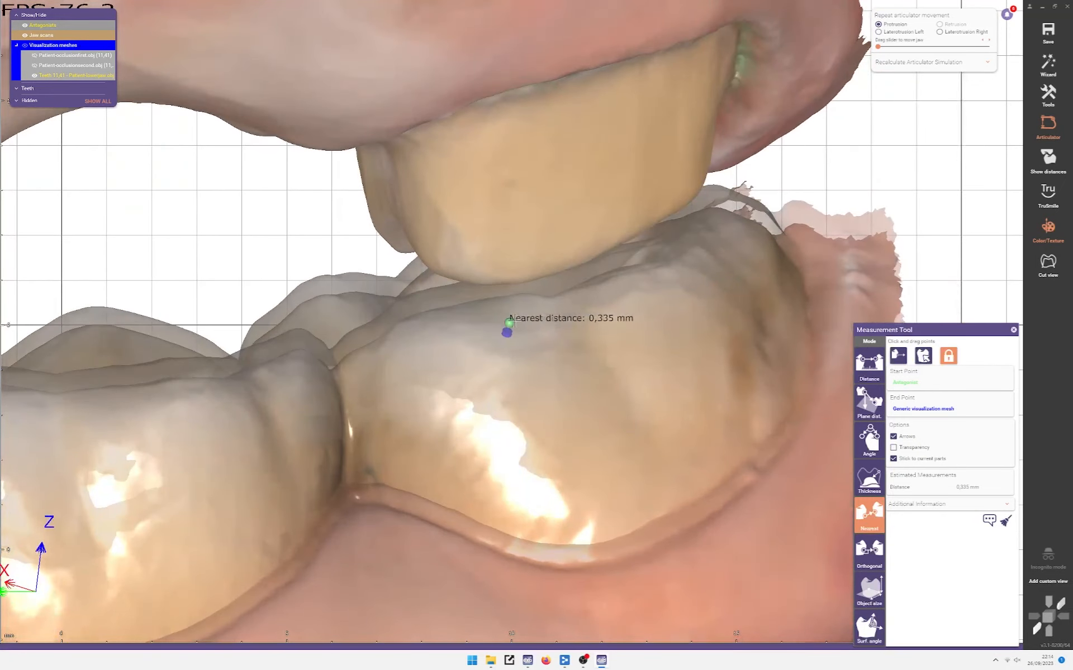
Step: Slide the start marker along the lower teeth, orbiting to check the gap from several angles
left_click_drag(509, 320, 460, 290)
mouse_move(460, 290)
right_mouse_down()
mouse_move(480, 294)
mouse_move(483, 283)
mouse_move(479, 294)
right_mouse_up()
scroll(488, 288, "down", 3)
left_click_drag(477, 297, 389, 282)
mouse_move(388, 282)
right_mouse_down()
mouse_move(432, 286)
mouse_move(399, 300)
right_mouse_up()
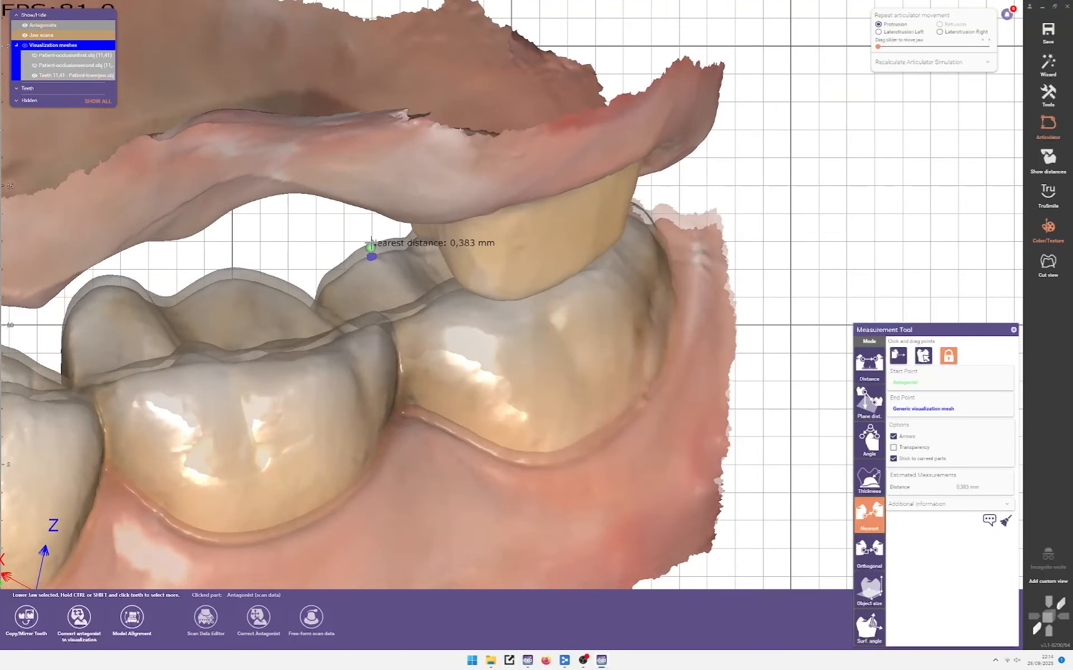
mouse_move(371, 247)
left_mouse_down()
mouse_move(327, 340)
mouse_move(279, 357)
left_mouse_up()
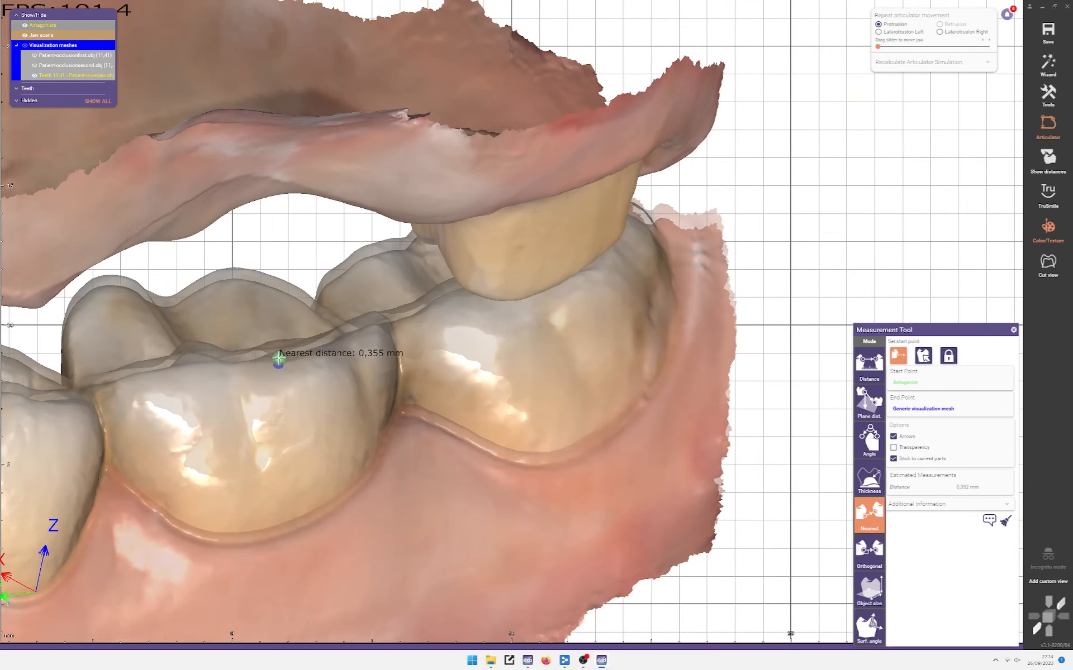
right_click_drag(279, 357, 342, 363)
middle_click_drag(342, 362, 551, 369)
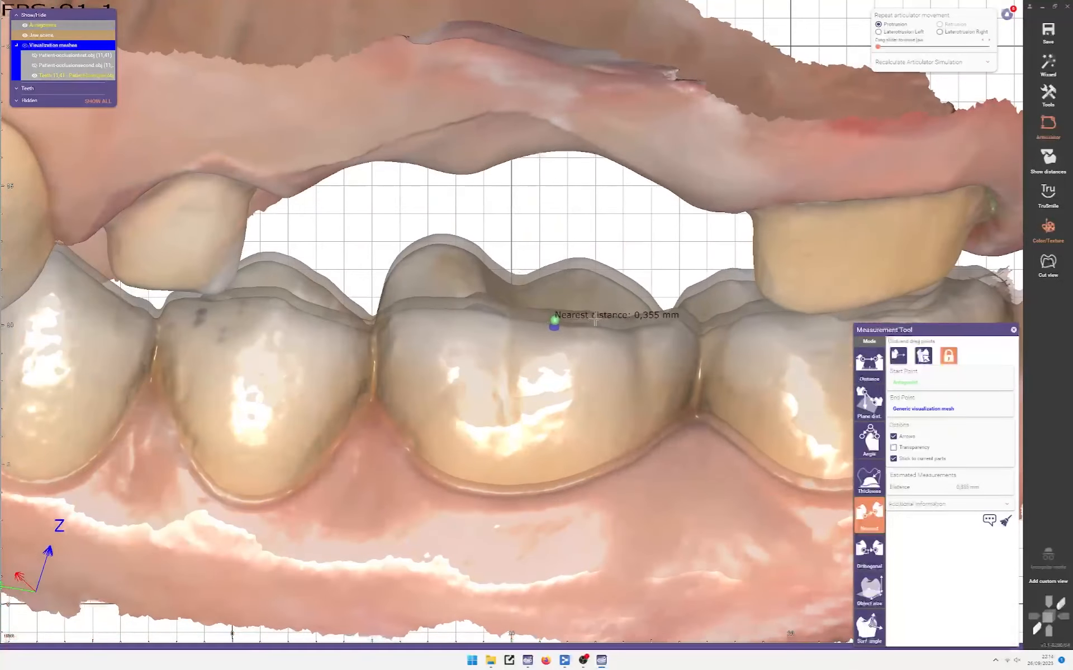
left_click_drag(553, 319, 228, 310)
mouse_move(257, 360)
right_mouse_down()
mouse_move(240, 330)
mouse_move(266, 333)
right_mouse_up()
mouse_move(266, 333)
middle_mouse_down()
mouse_move(452, 323)
mouse_move(475, 308)
middle_mouse_up()
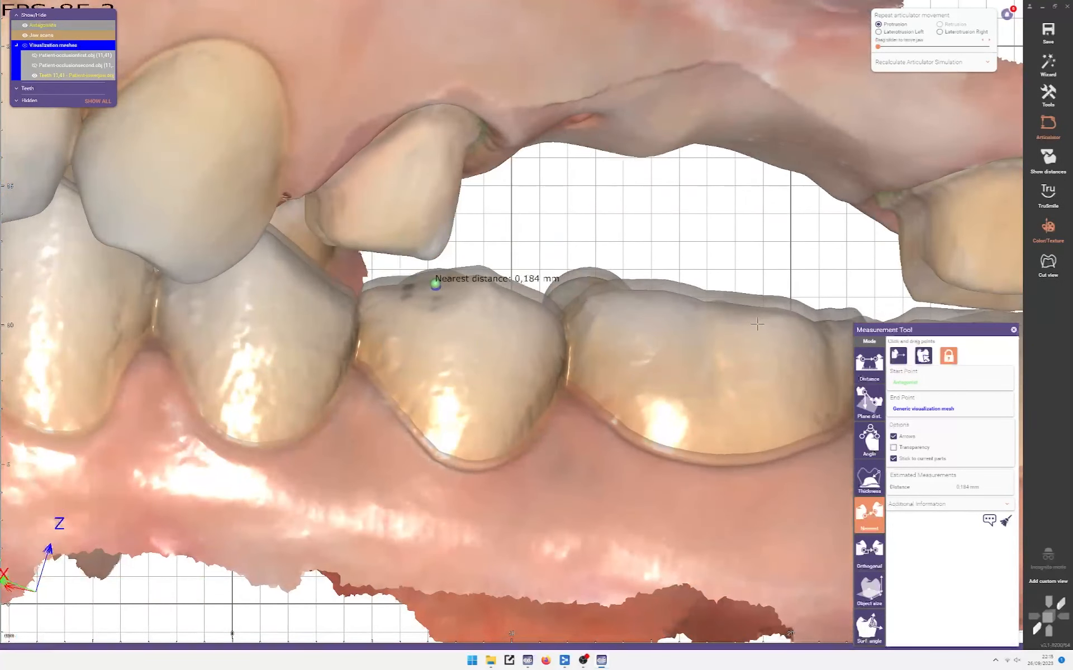
Step: Keep moving the marker along the lower molar until the nearest gap reads 0,329 mm
mouse_move(433, 284)
left_mouse_down()
mouse_move(402, 295)
mouse_move(433, 295)
mouse_move(314, 284)
left_mouse_up()
mouse_move(314, 284)
right_mouse_down()
mouse_move(270, 308)
mouse_move(283, 311)
right_mouse_up()
mouse_move(287, 310)
left_mouse_down()
mouse_move(269, 256)
mouse_move(347, 318)
mouse_move(797, 337)
left_mouse_up()
right_click_drag(797, 337, 916, 299)
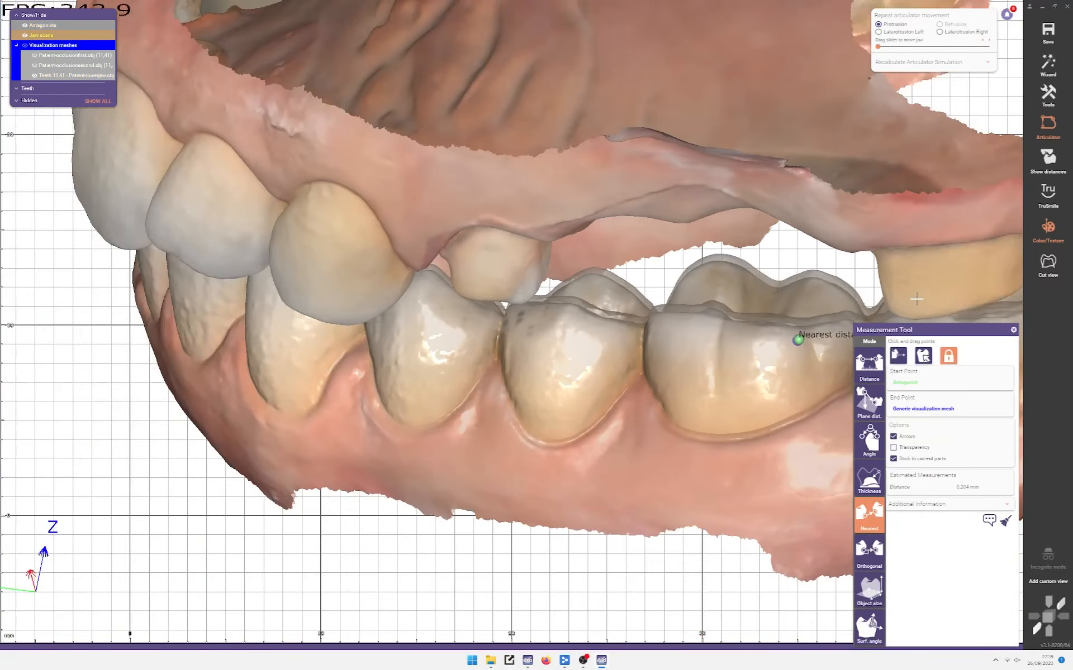
middle_click_drag(916, 299, 510, 326)
right_click_drag(509, 326, 414, 373)
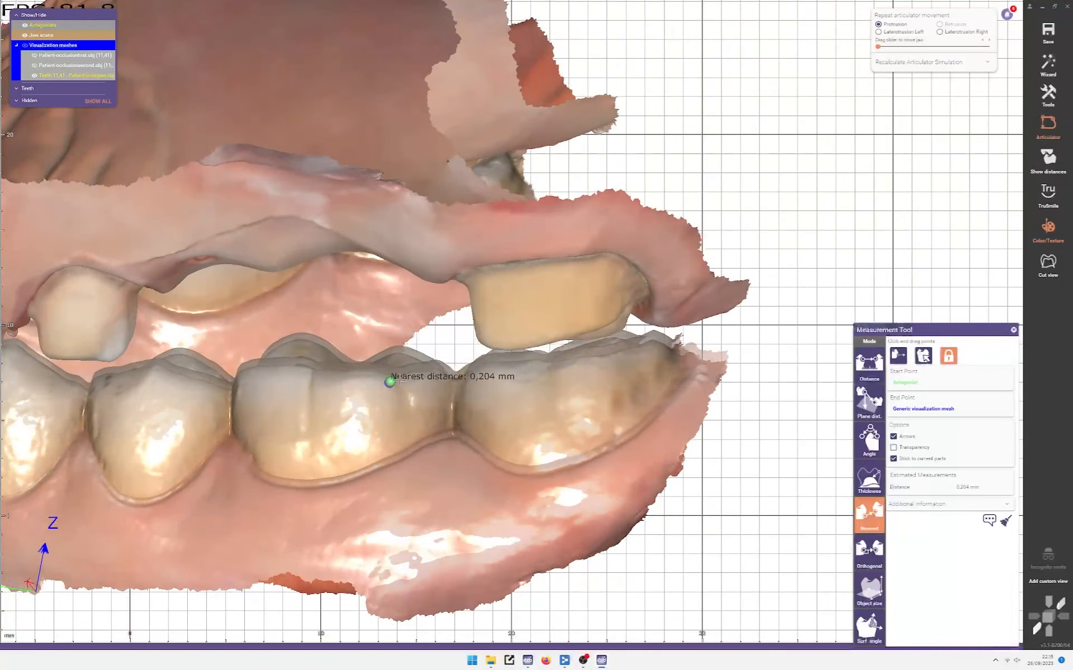
mouse_move(397, 381)
left_mouse_down()
mouse_move(646, 342)
mouse_move(618, 356)
mouse_move(510, 364)
left_mouse_up()
scroll(564, 364, "up", 5)
scroll(300, 382, "down", 3)
mouse_move(300, 382)
right_mouse_down()
mouse_move(447, 373)
mouse_move(458, 388)
mouse_move(428, 374)
right_mouse_up()
scroll(458, 388, "down", 3)
scroll(428, 375, "up", 4)
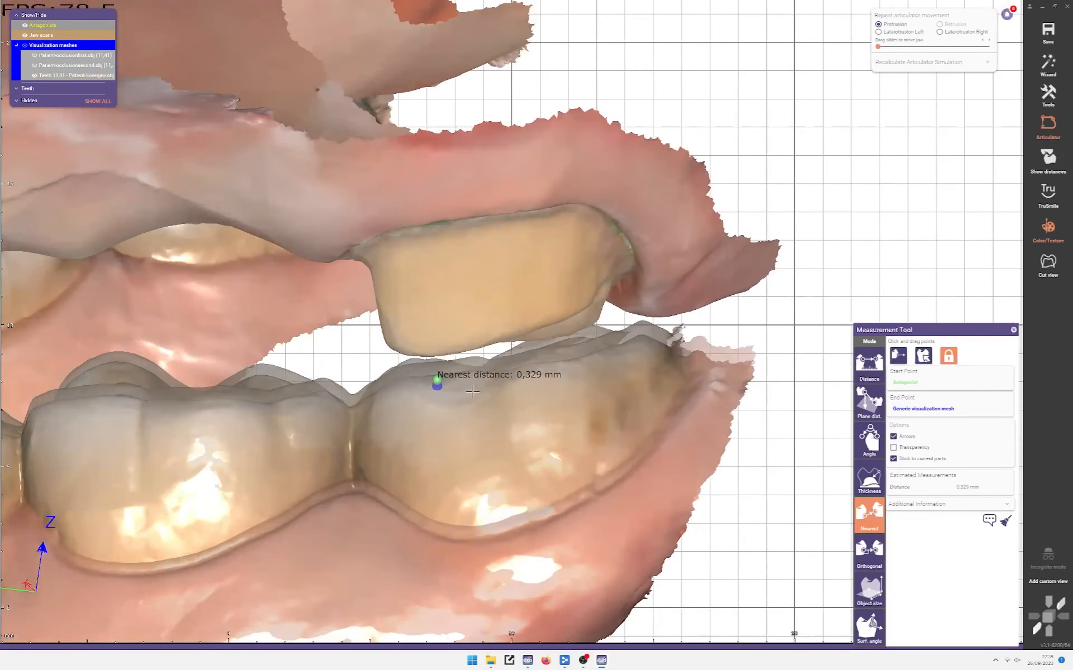
scroll(472, 393, "down", 4)
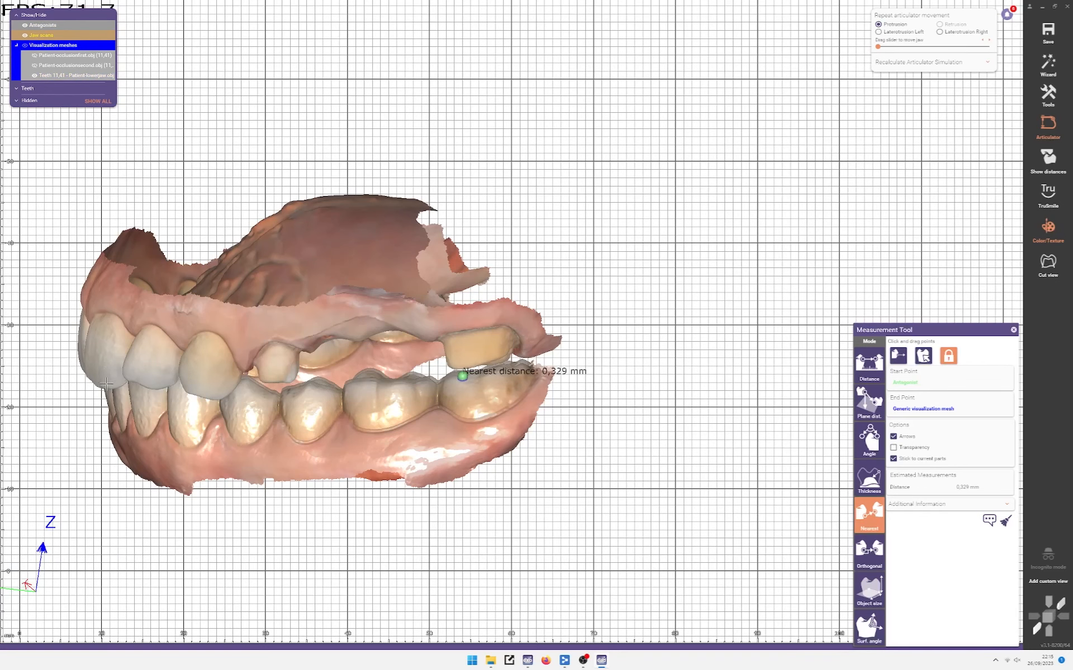
right_click_drag(107, 384, 139, 329)
scroll(87, 429, "up", 3)
scroll(84, 427, "down", 1)
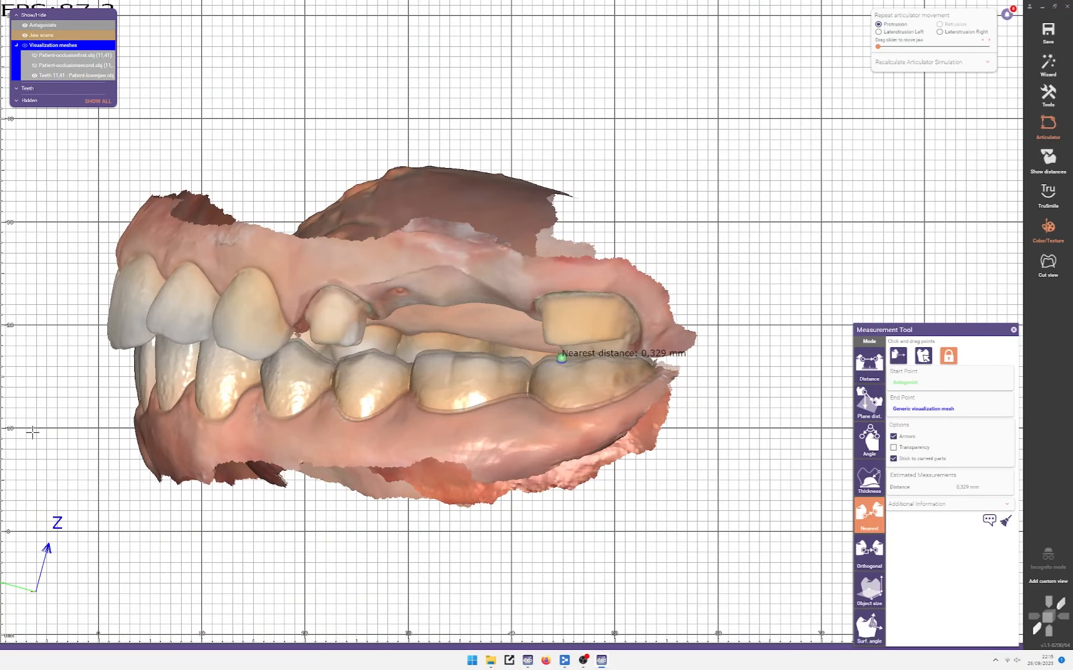
scroll(45, 432, "down", 4)
middle_click_drag(64, 434, 226, 418)
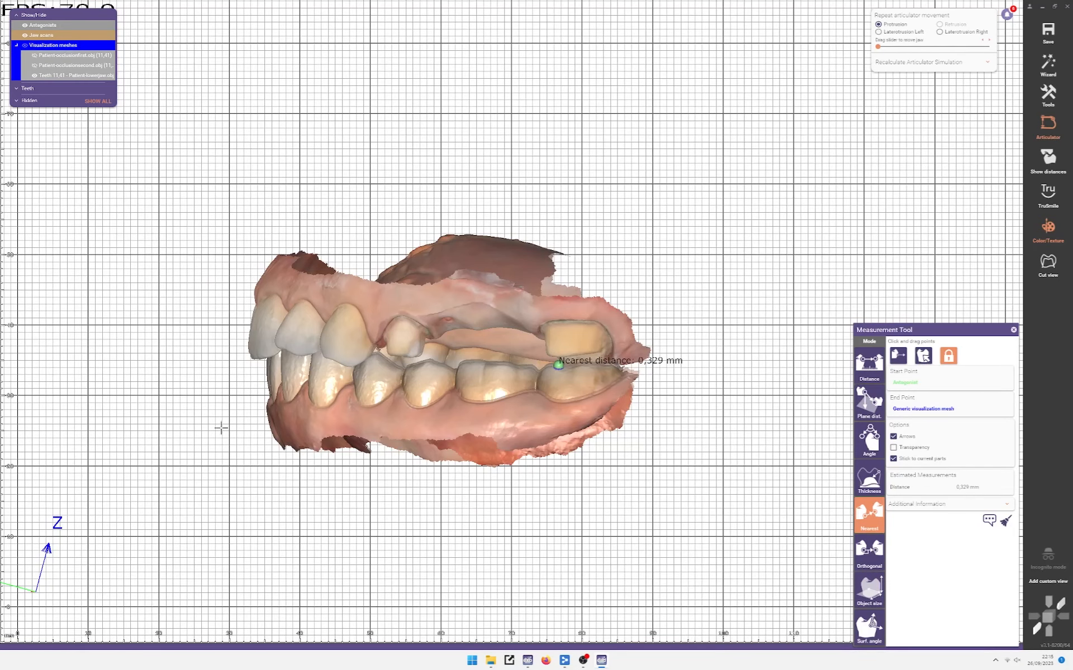
scroll(626, 369, "up", 6)
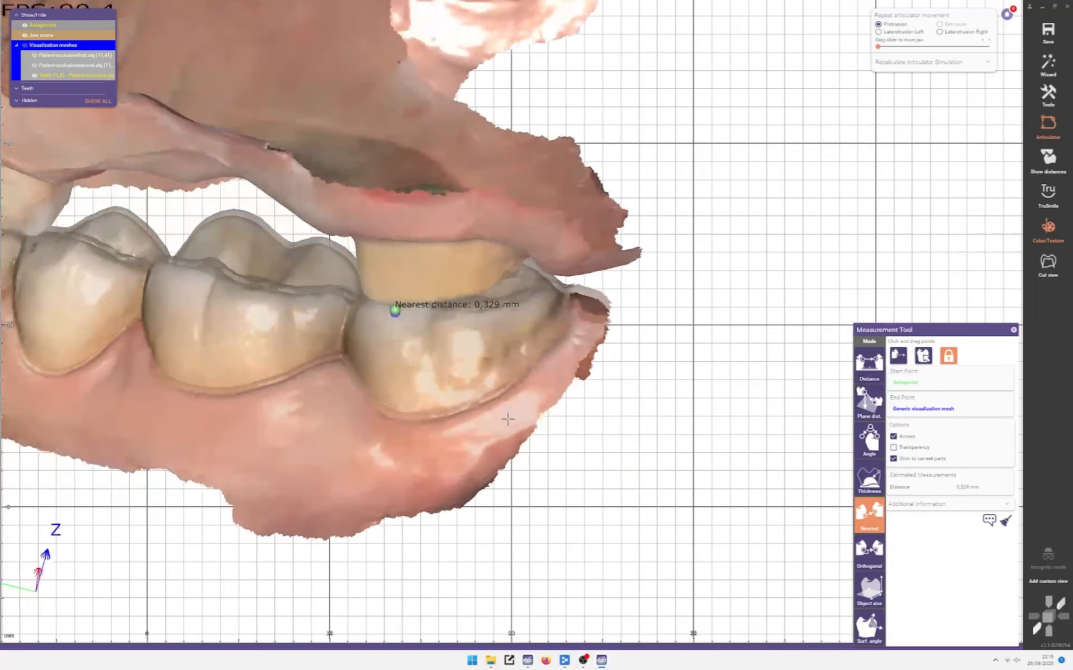
scroll(507, 419, "down", 5)
scroll(507, 360, "up", 3)
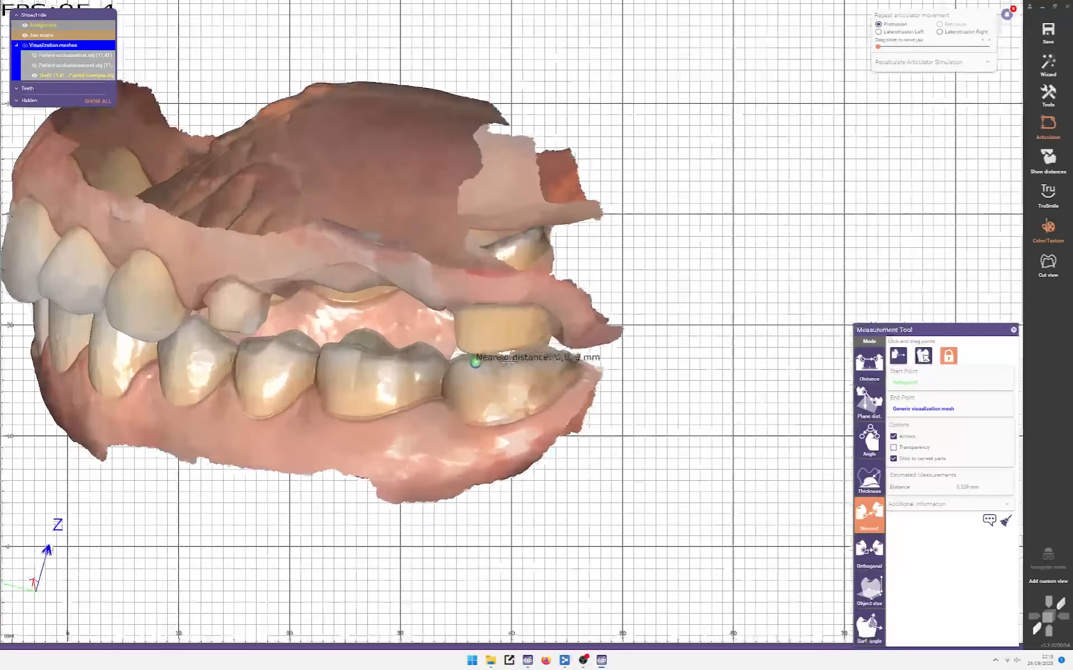
scroll(507, 362, "up", 4)
scroll(502, 369, "down", 5)
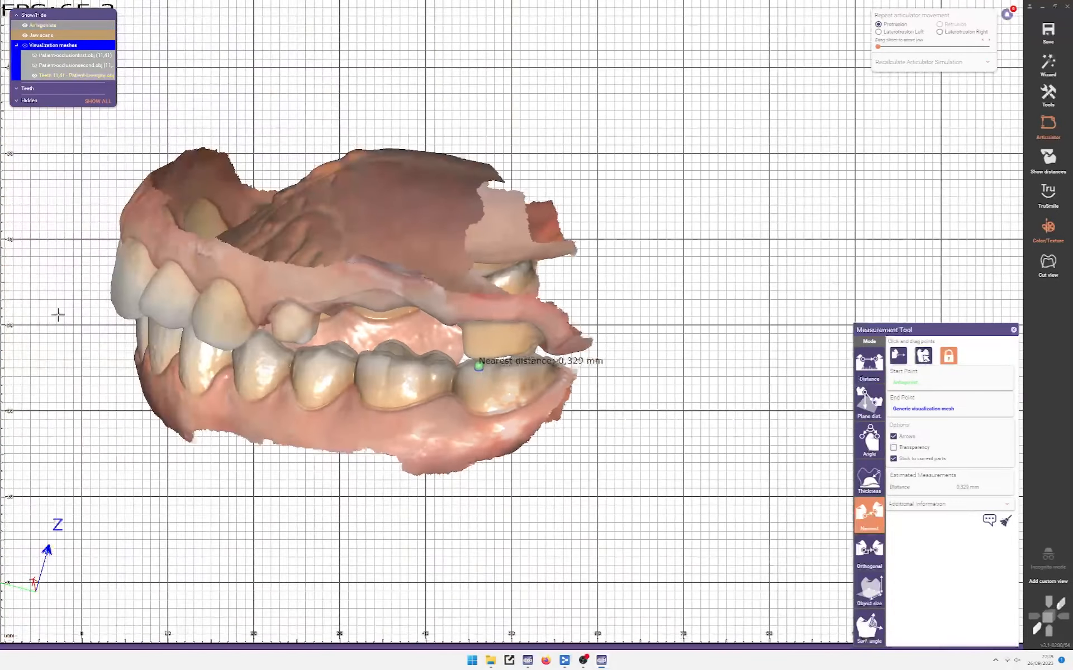
scroll(423, 391, "up", 5)
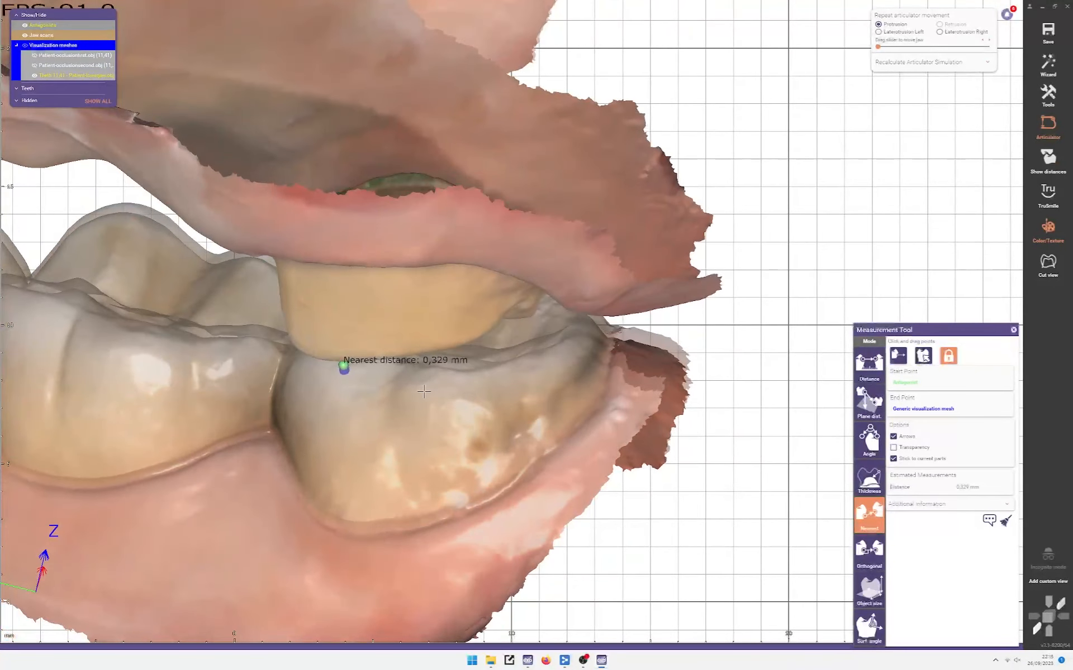
right_click_drag(424, 392, 582, 320)
scroll(429, 357, "down", 5)
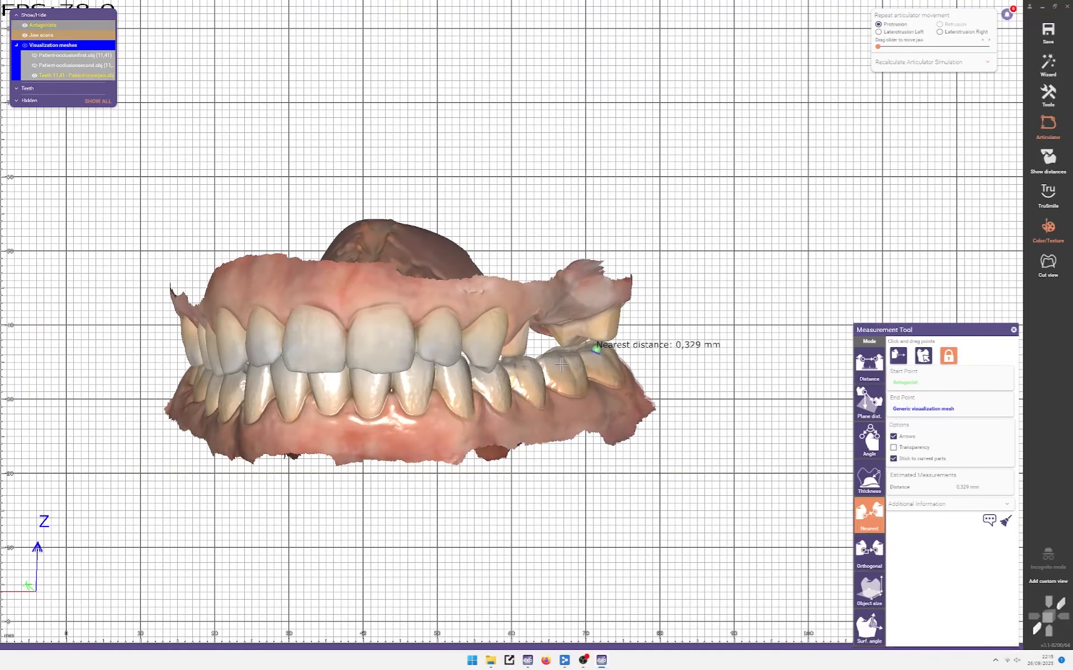
Step: Turn the bite to a front view and confirm the nearest gap still reads 0.329 mm
scroll(561, 365, "up", 5)
scroll(561, 365, "down", 6)
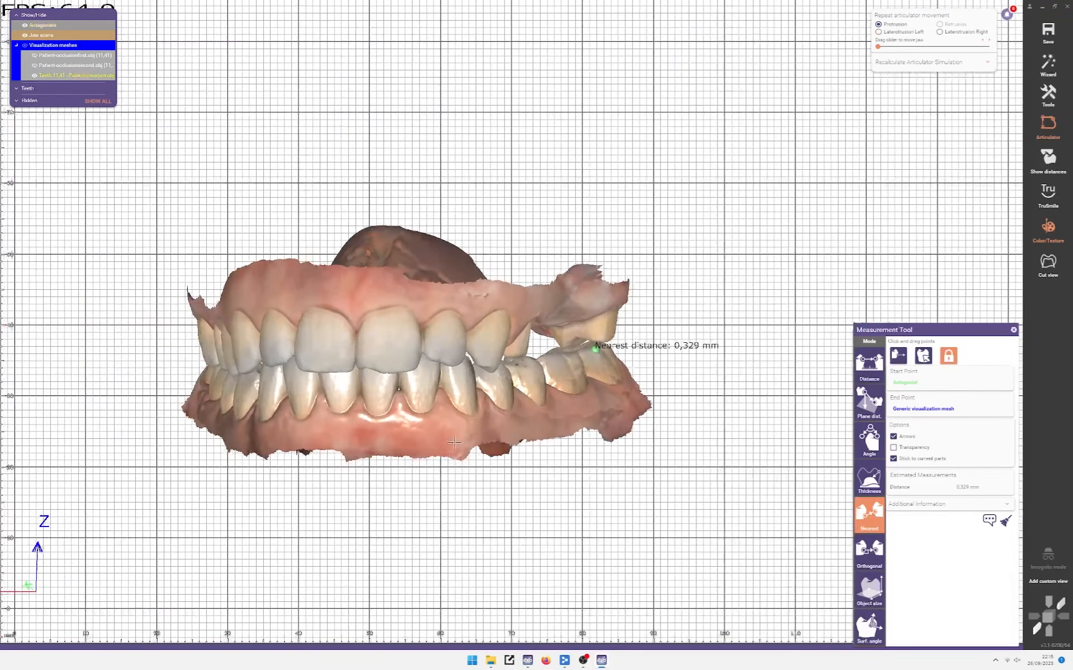
right_click_drag(449, 491, 524, 471)
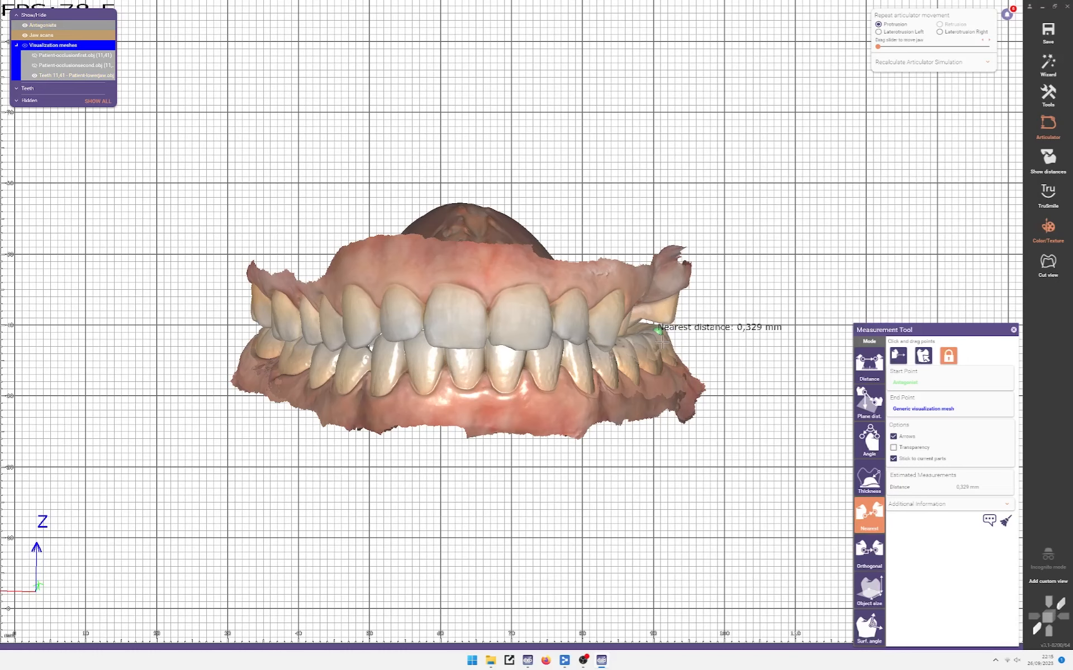
scroll(652, 342, "up", 4)
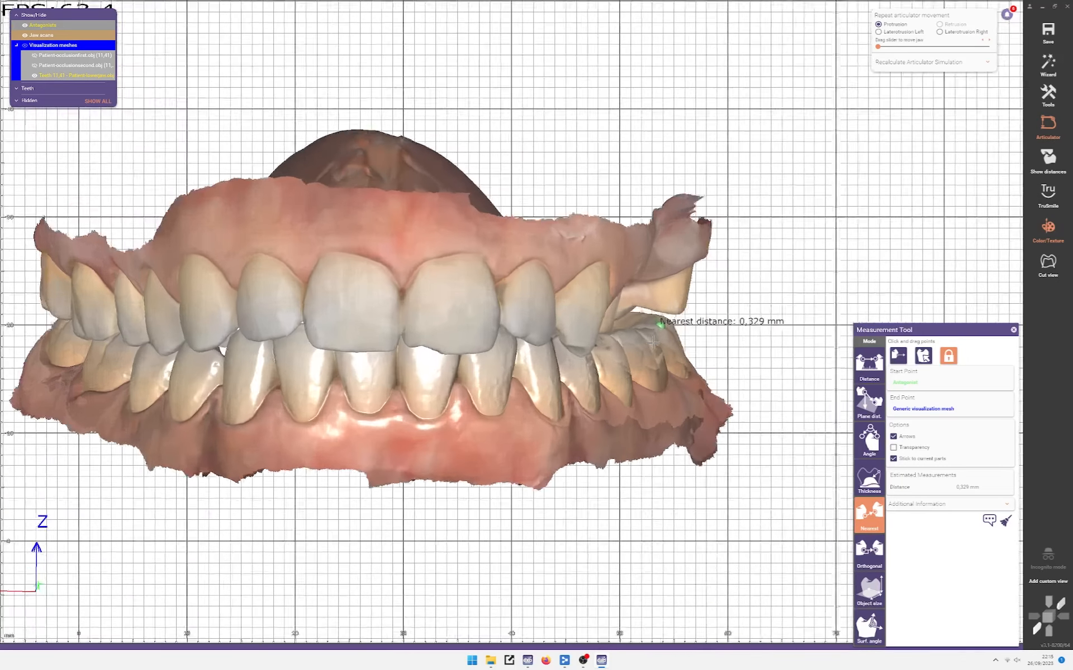
scroll(474, 352, "down", 3)
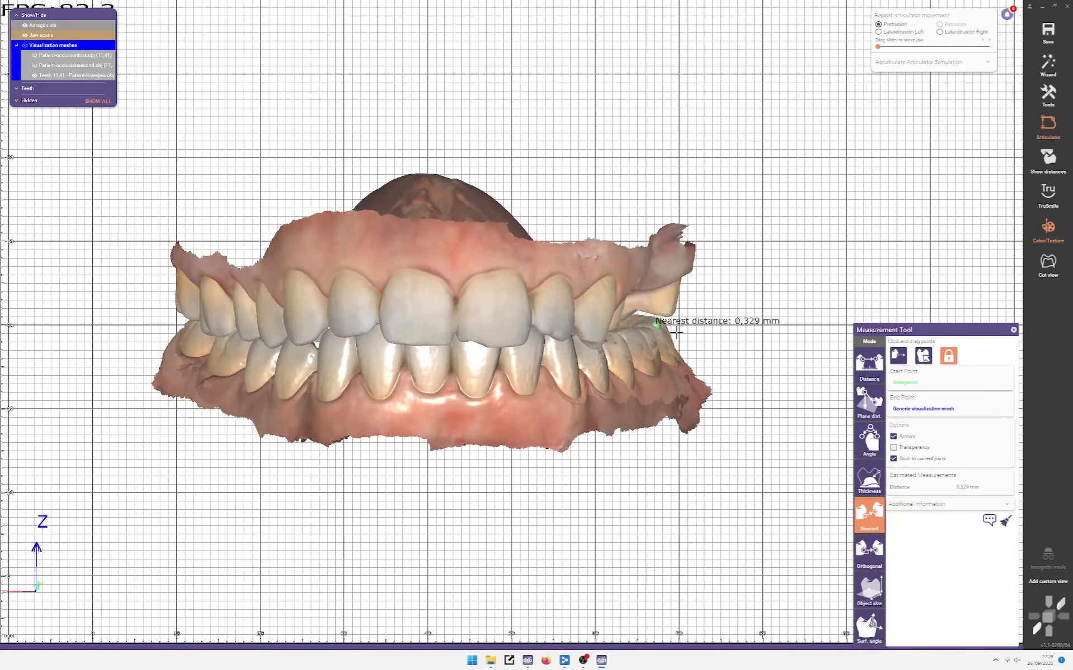
scroll(627, 337, "up", 4)
scroll(627, 337, "down", 3)
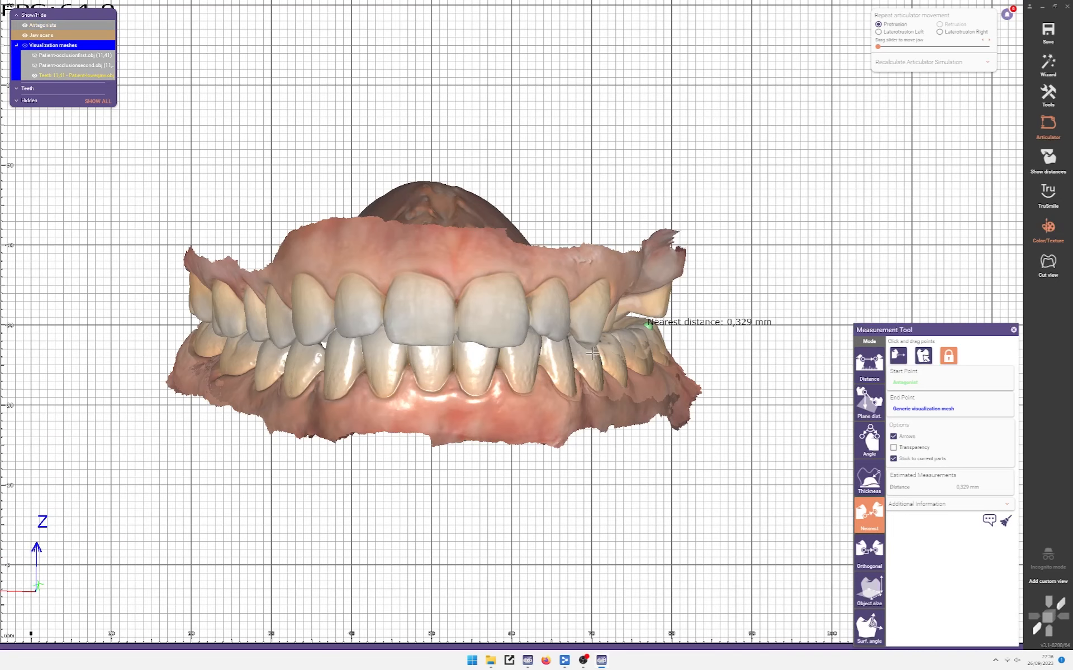
scroll(609, 342, "up", 2)
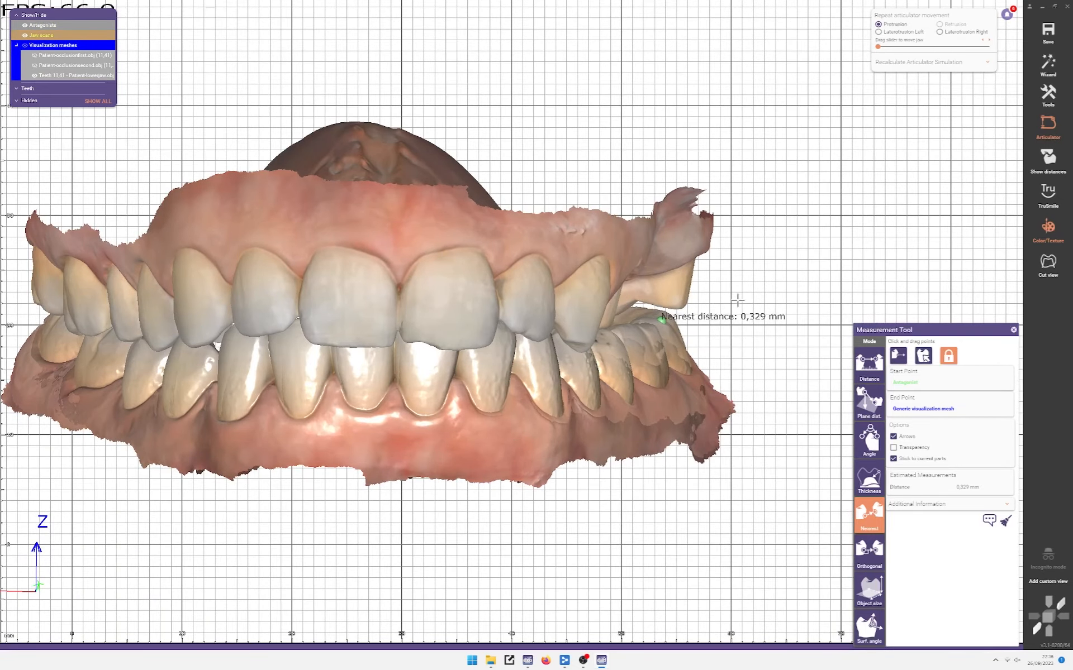
scroll(688, 347, "up", 1)
scroll(646, 342, "down", 3)
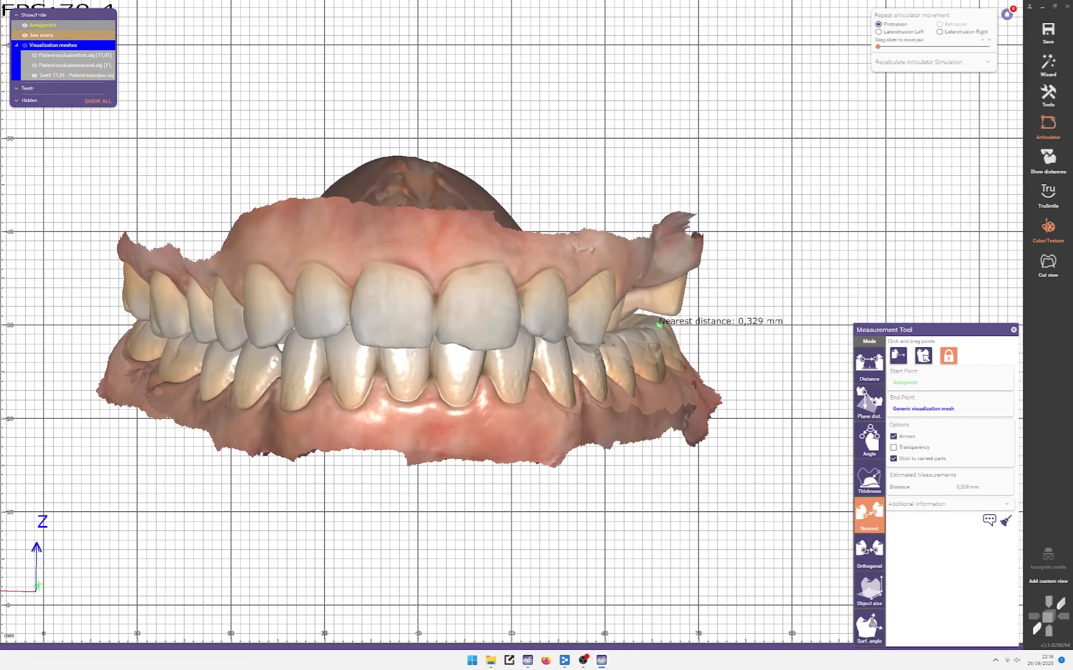
scroll(646, 343, "up", 1)
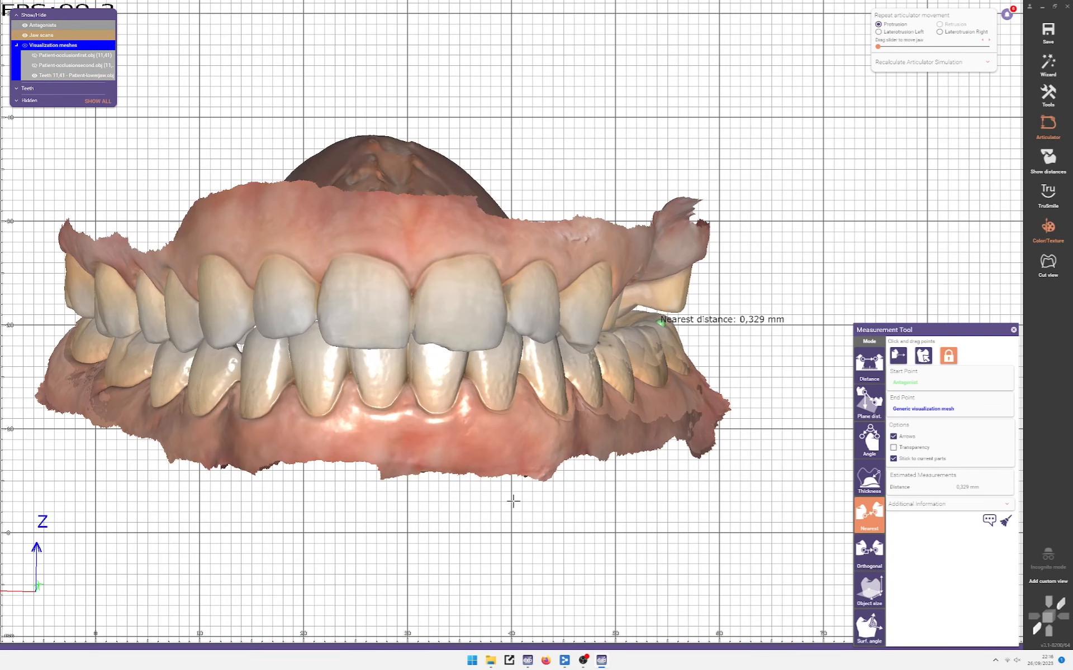
right_click_drag(503, 501, 492, 505)
middle_click_drag(491, 505, 540, 492)
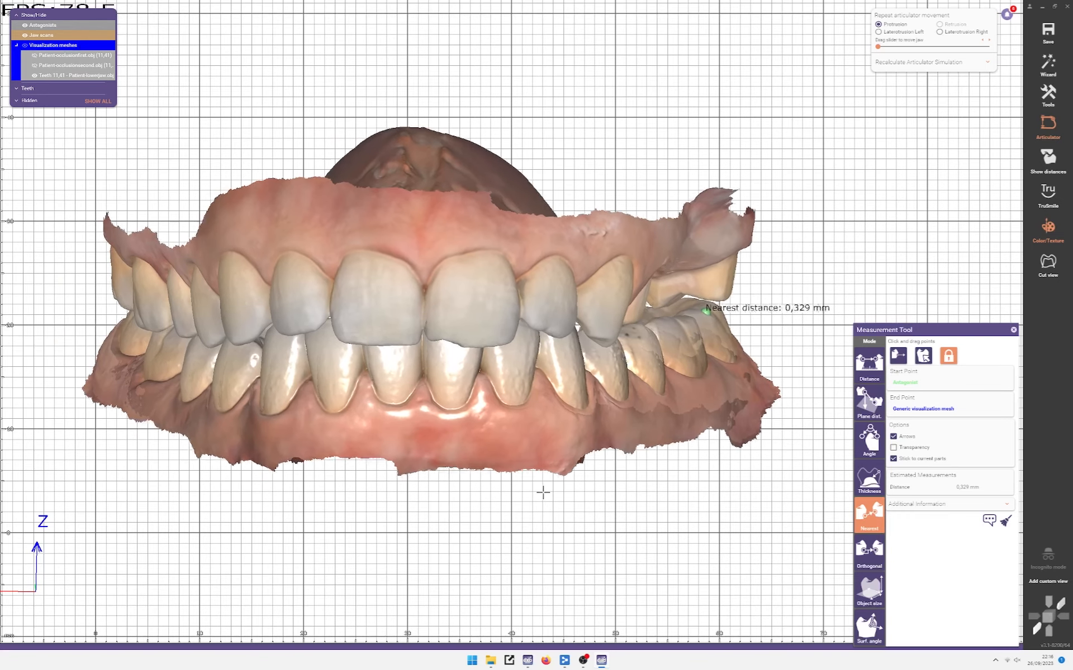
Step: Hide the antagonist scan and tilt the jaws to show the palate
left_click(672, 323, "ctrl")
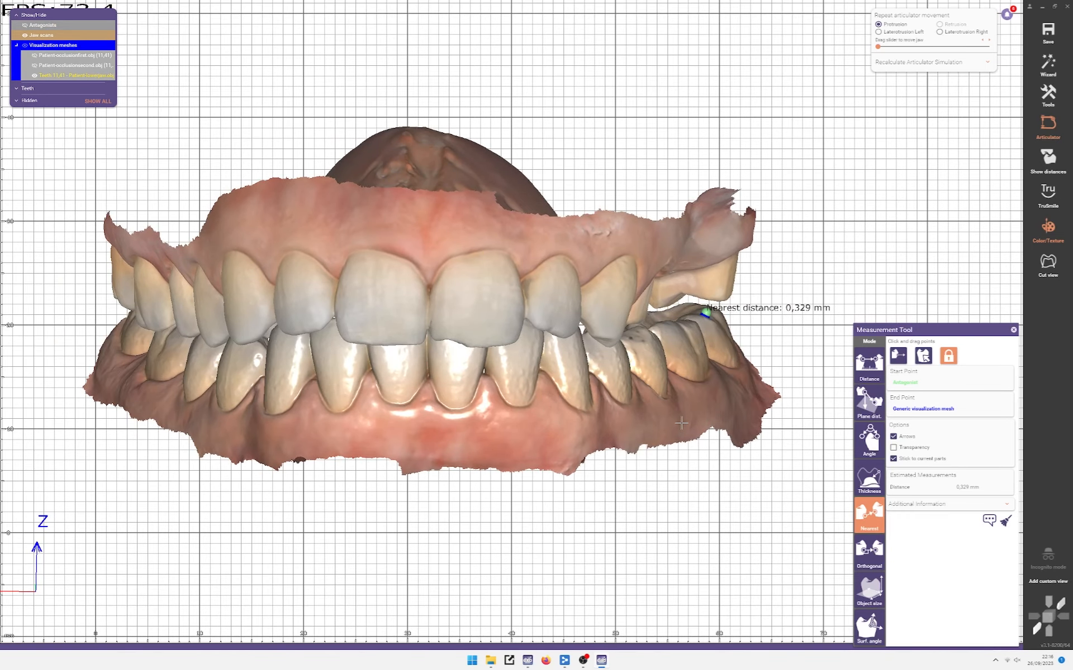
scroll(681, 422, "down", 4)
right_click_drag(681, 423, 687, 490)
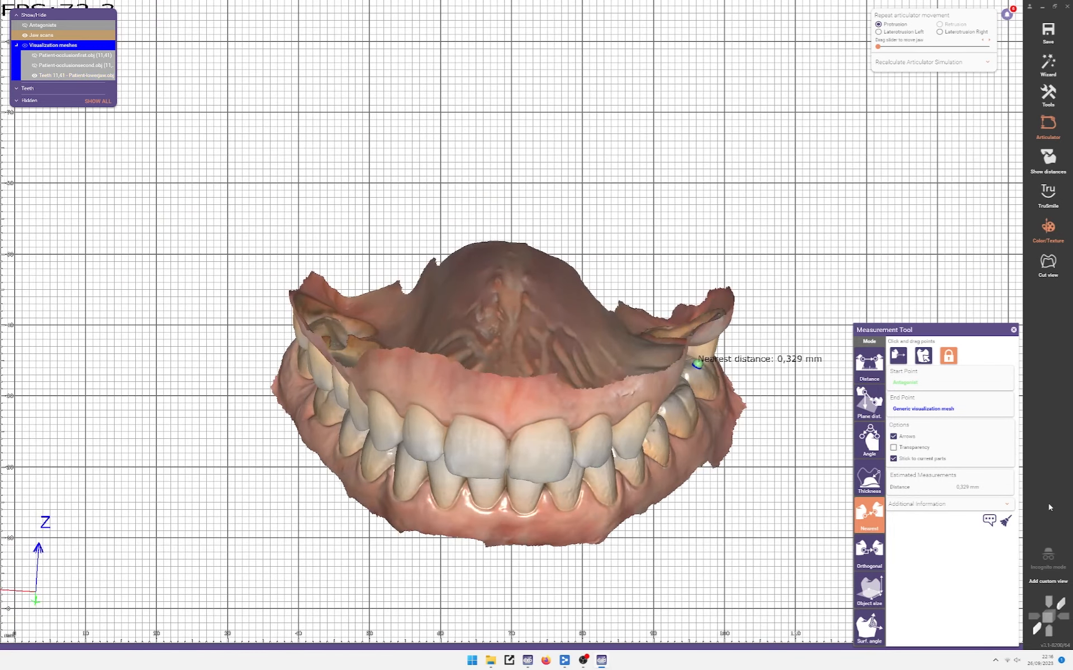
Step: Clear the distance measurement and zoom in on the right molars
left_click(1011, 526)
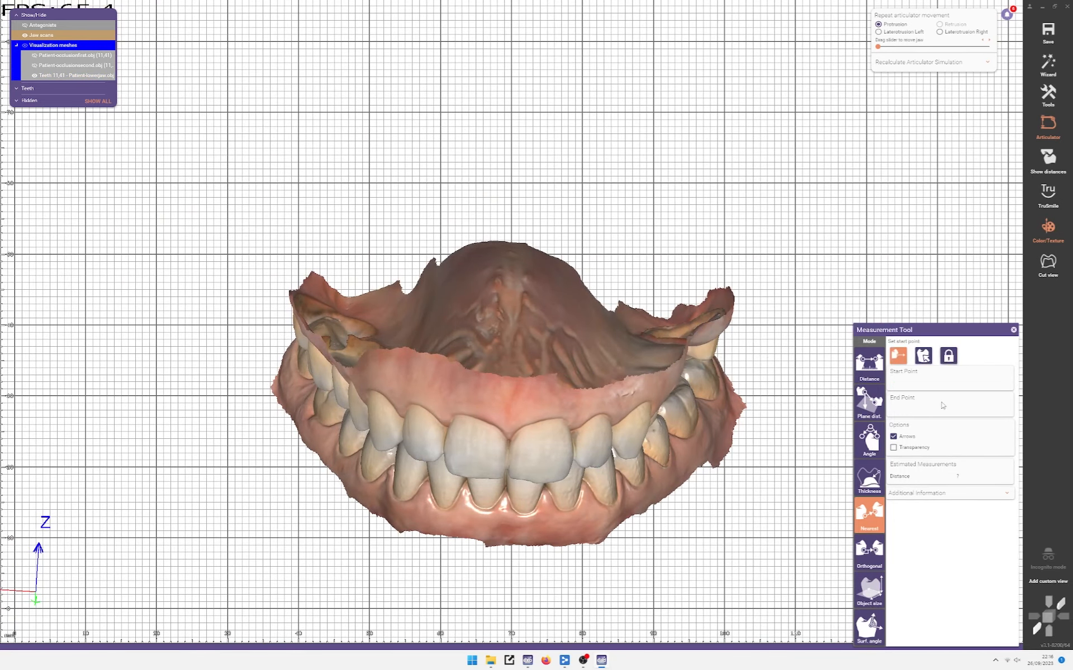
right_click_drag(574, 340, 702, 327)
middle_click_drag(703, 328, 493, 322)
scroll(493, 321, "up", 4)
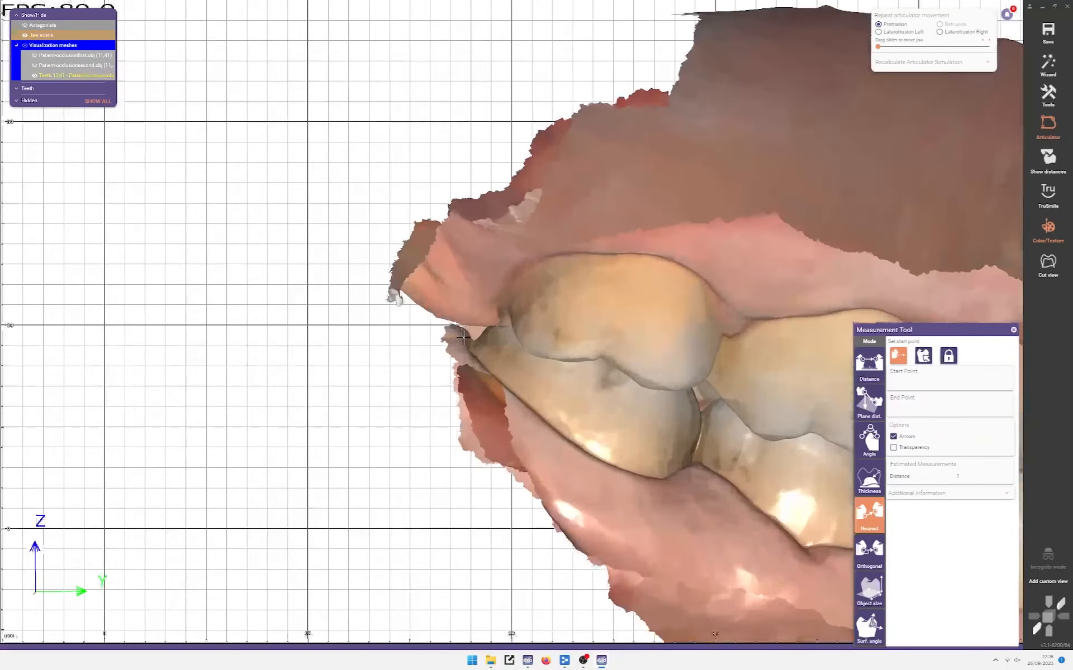
right_click_drag(469, 339, 500, 336)
scroll(499, 319, "down", 1)
scroll(499, 319, "down", 2)
scroll(498, 319, "up", 5)
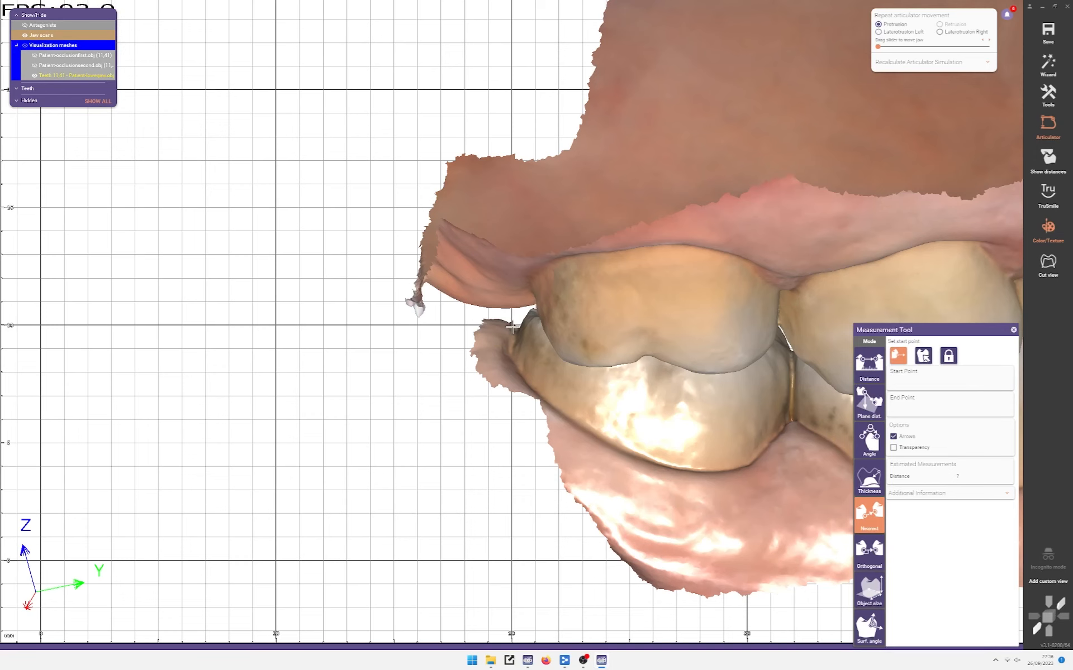
scroll(502, 327, "up", 3)
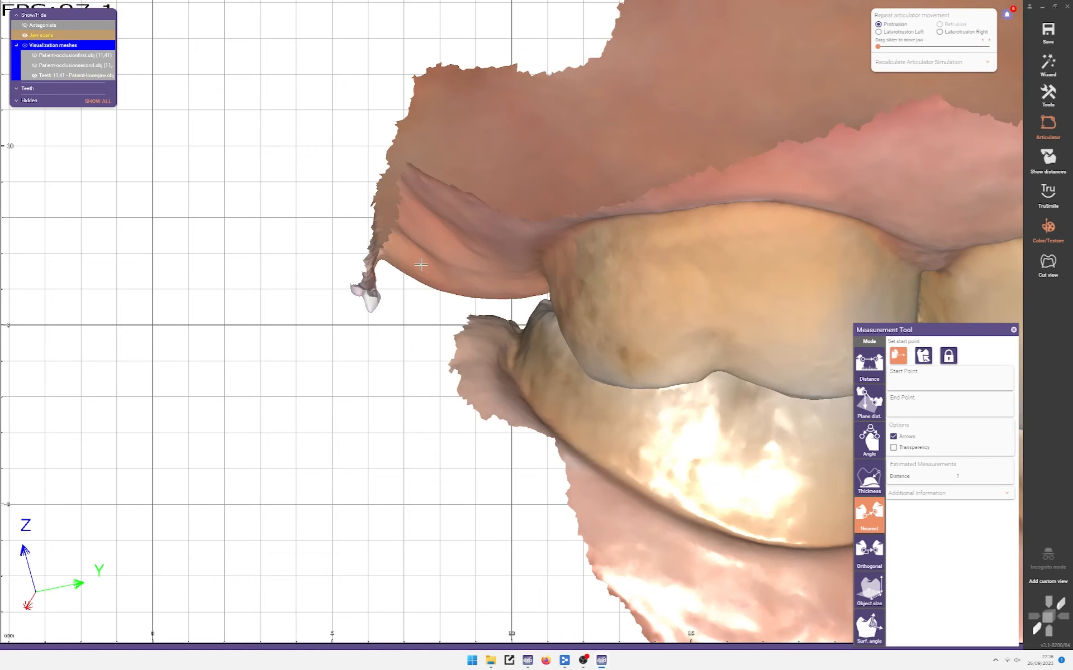
scroll(482, 320, "down", 1)
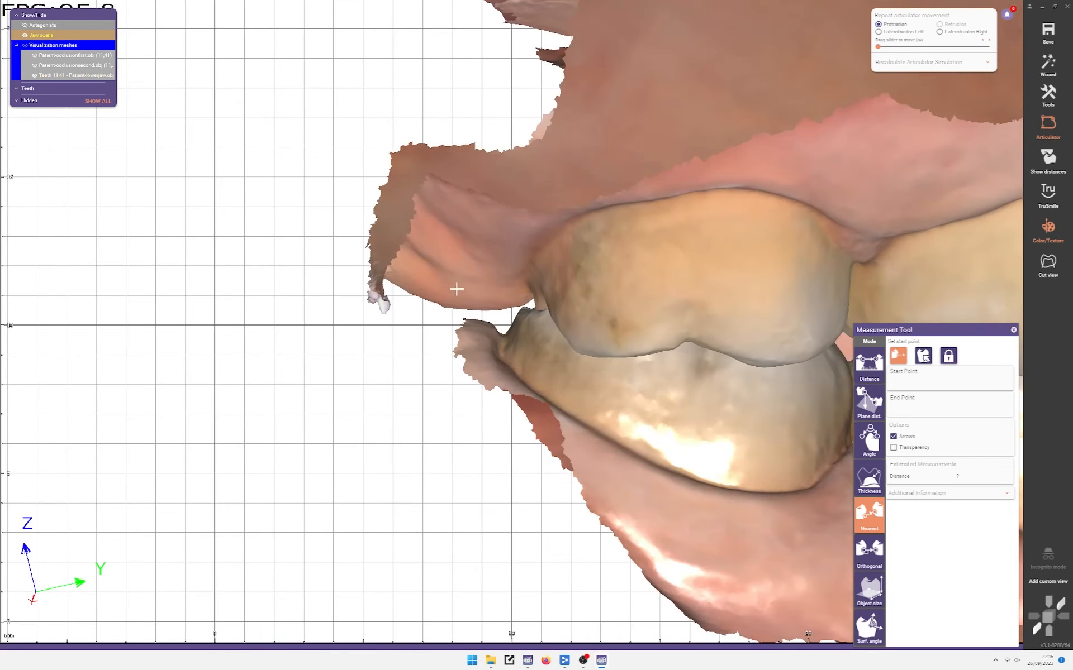
Step: Rotate between the molars' biting surfaces and a side view, bringing the lower jaw into view
right_click_drag(458, 291, 501, 232)
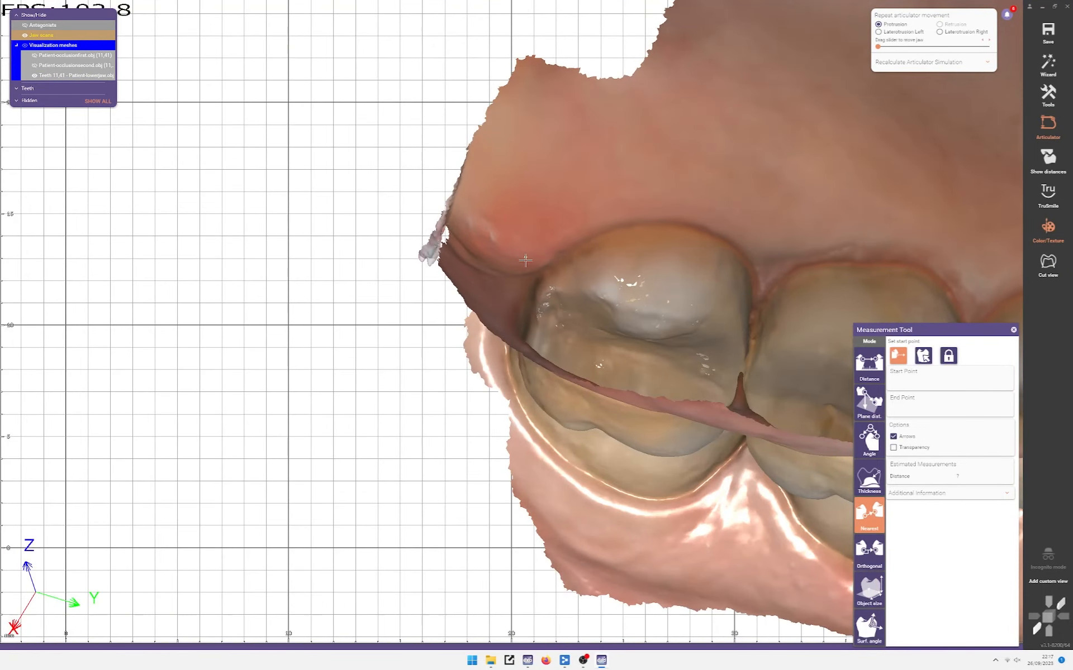
scroll(487, 246, "down", 3)
right_click_drag(489, 247, 478, 197)
scroll(576, 251, "down", 1)
scroll(618, 257, "down", 1, "ctrl")
scroll(623, 253, "down", 2)
middle_click_drag(645, 215, 481, 213)
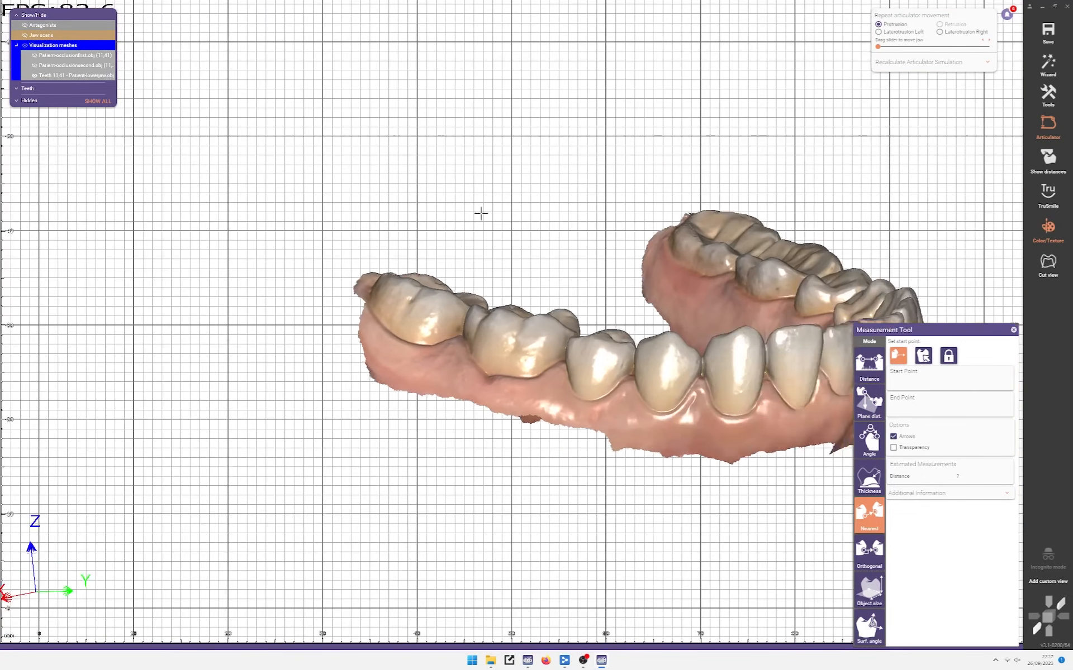
Step: Start Edit Mesh on the jaw scans and hide the upper jaw to expose the lower jaw
right_click_drag(481, 213, 335, 274)
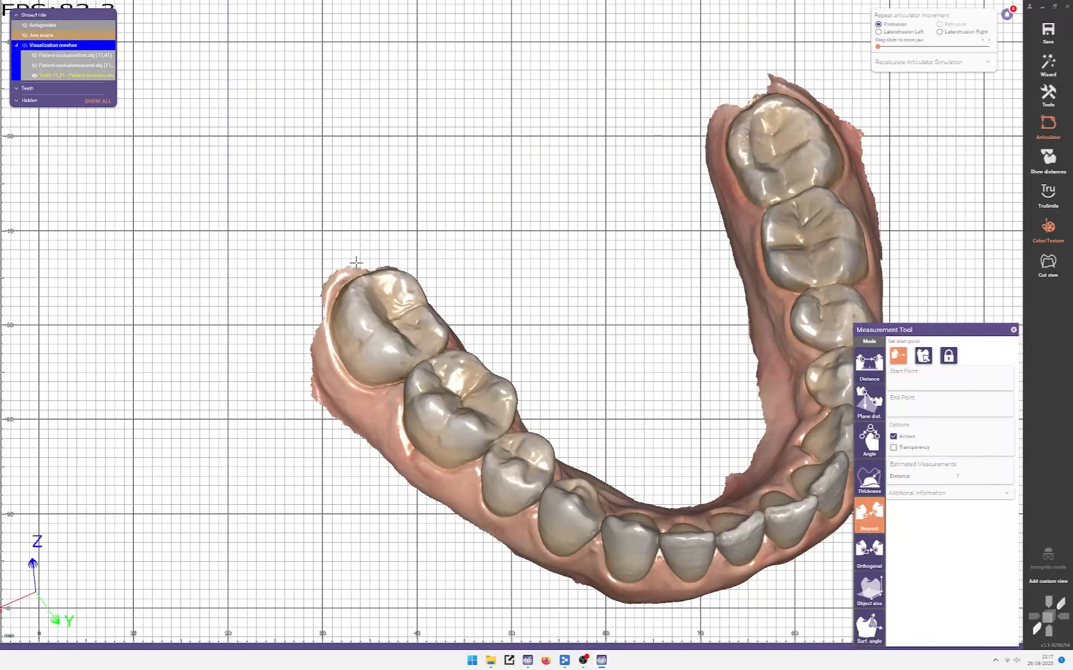
right_click(198, 340)
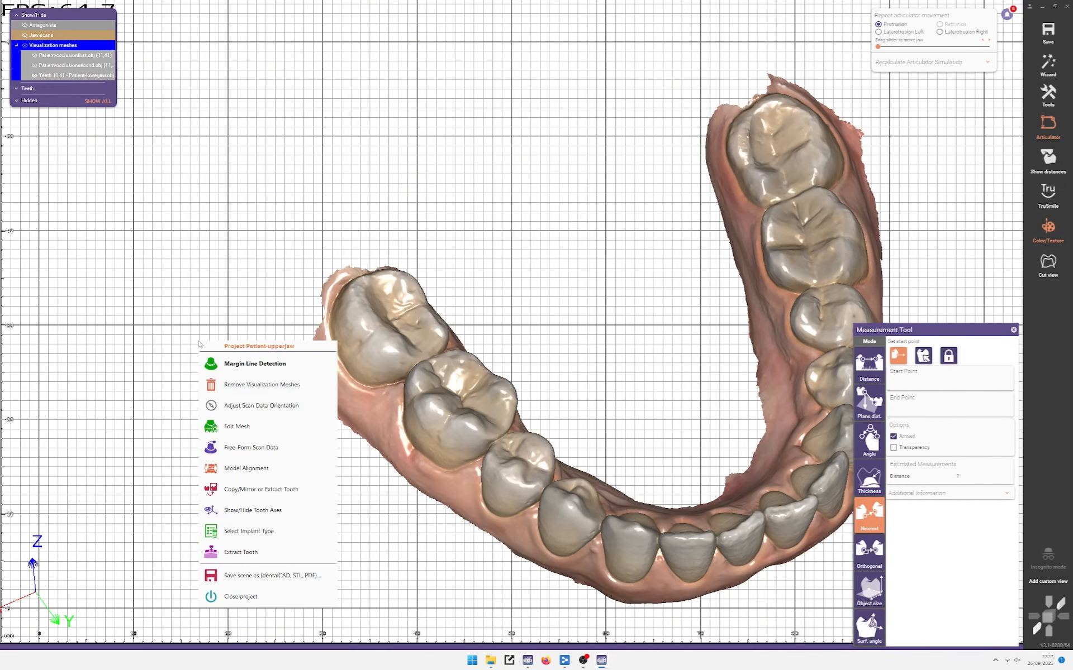
left_click(225, 428)
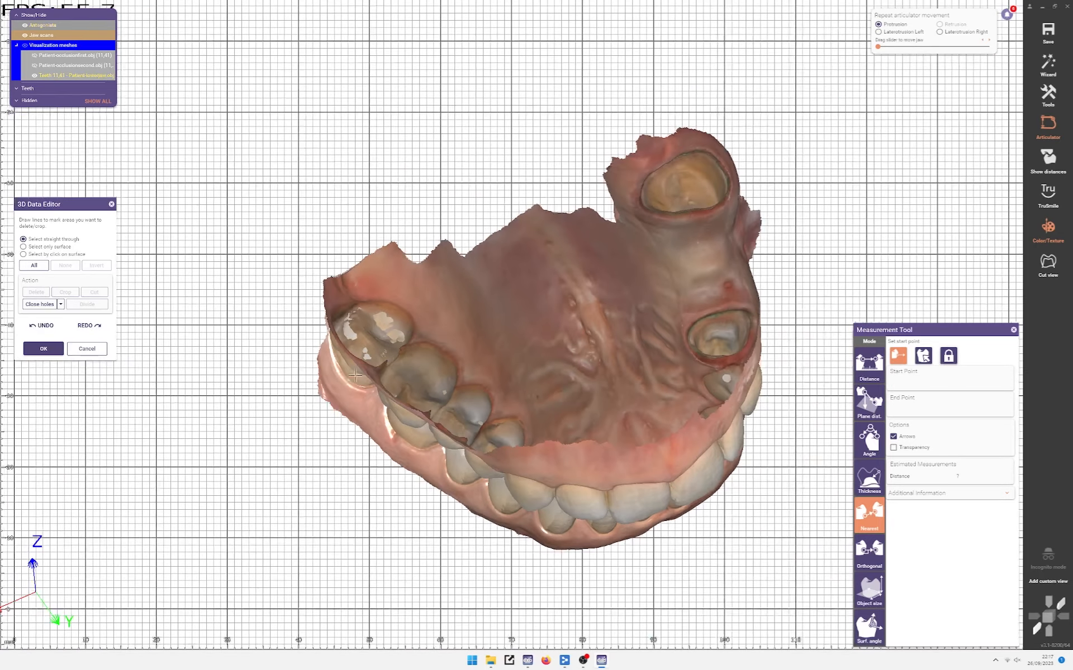
middle_click(433, 330, "ctrl")
right_click_drag(355, 335, 332, 384)
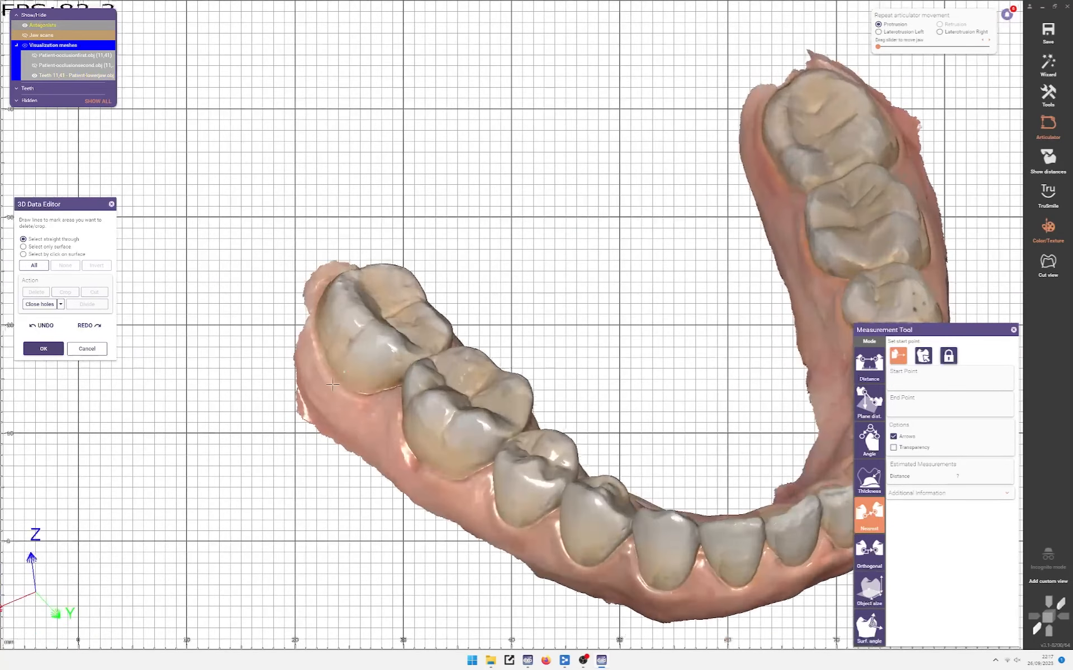
Step: Begin a cut line around the back molar, then clear an accidental measurement point
left_click_drag(344, 453, 324, 429)
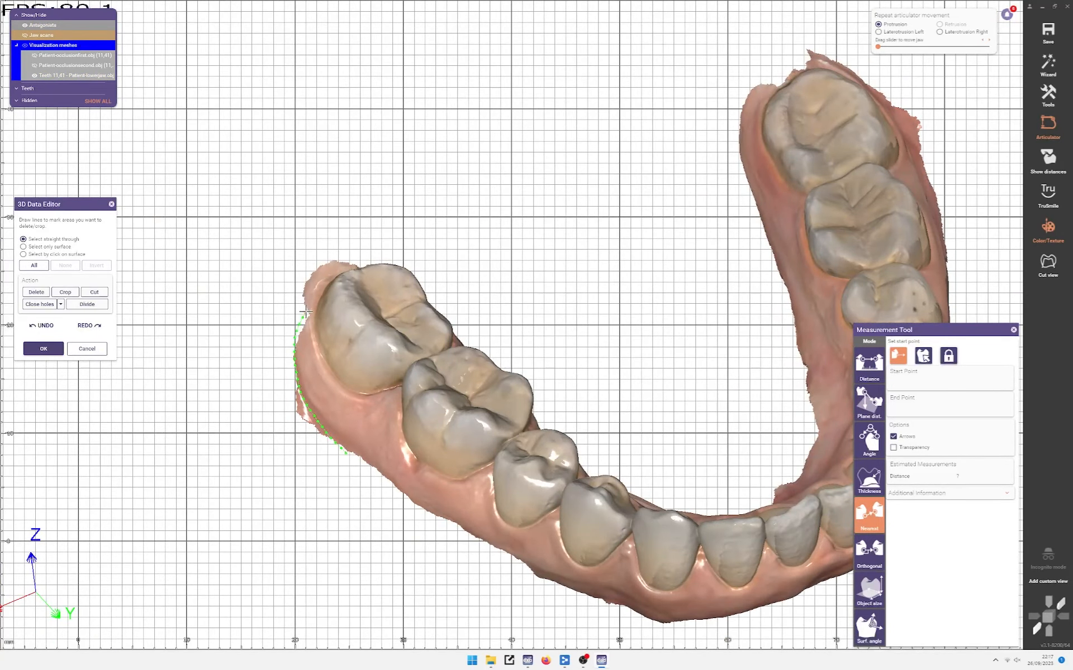
left_click_drag(332, 270, 250, 251)
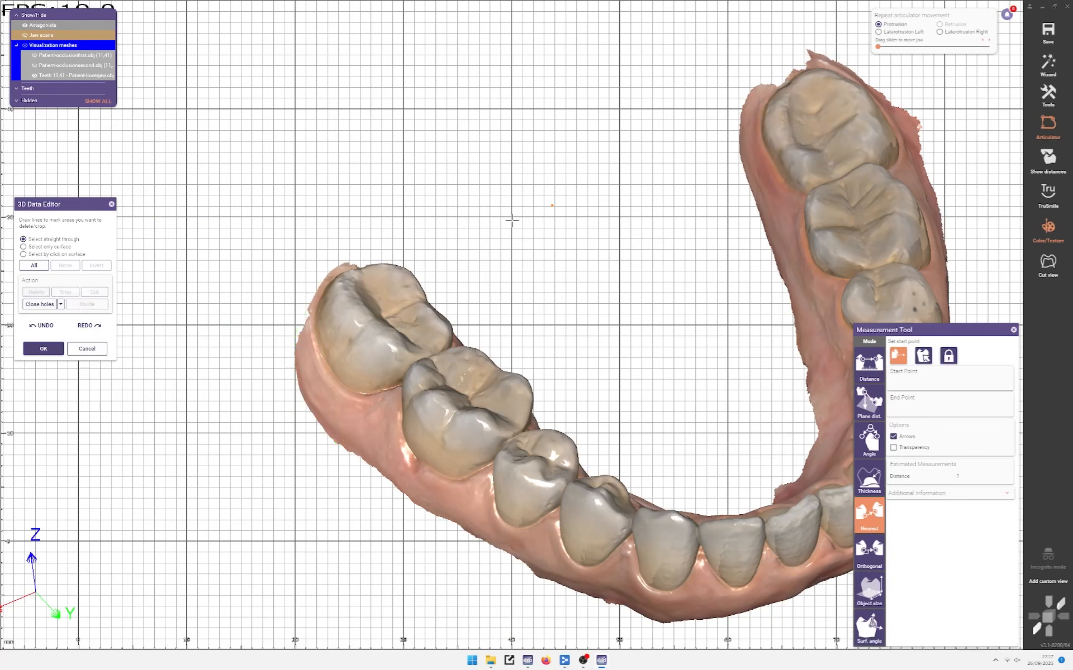
left_click(491, 217)
middle_click_drag(655, 139, 340, 272)
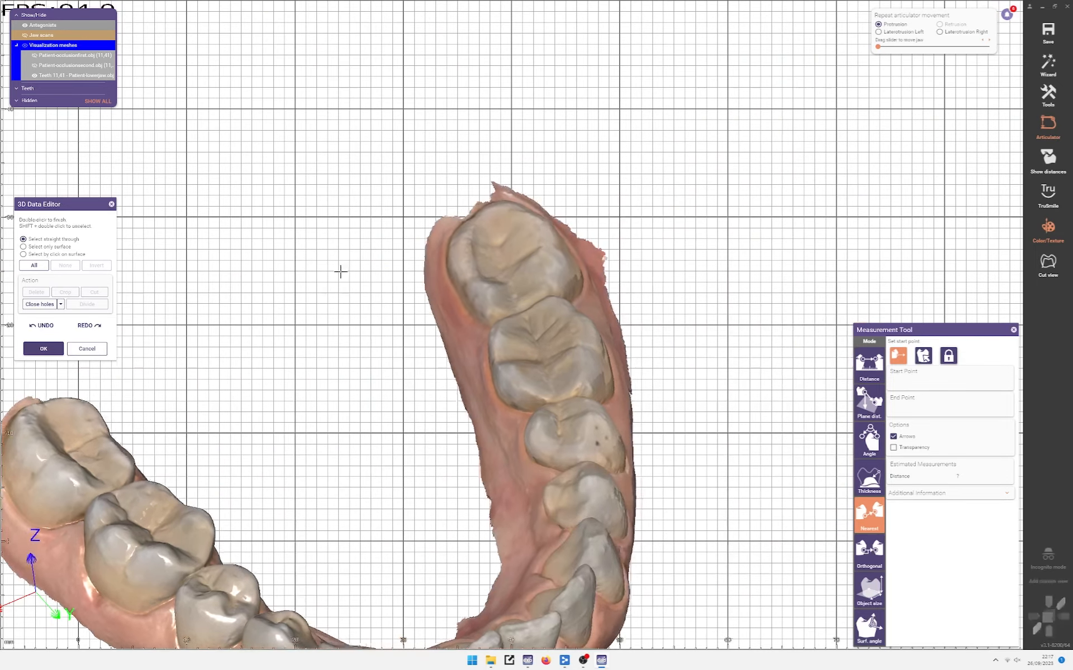
scroll(340, 272, "up", 3)
left_click(428, 292)
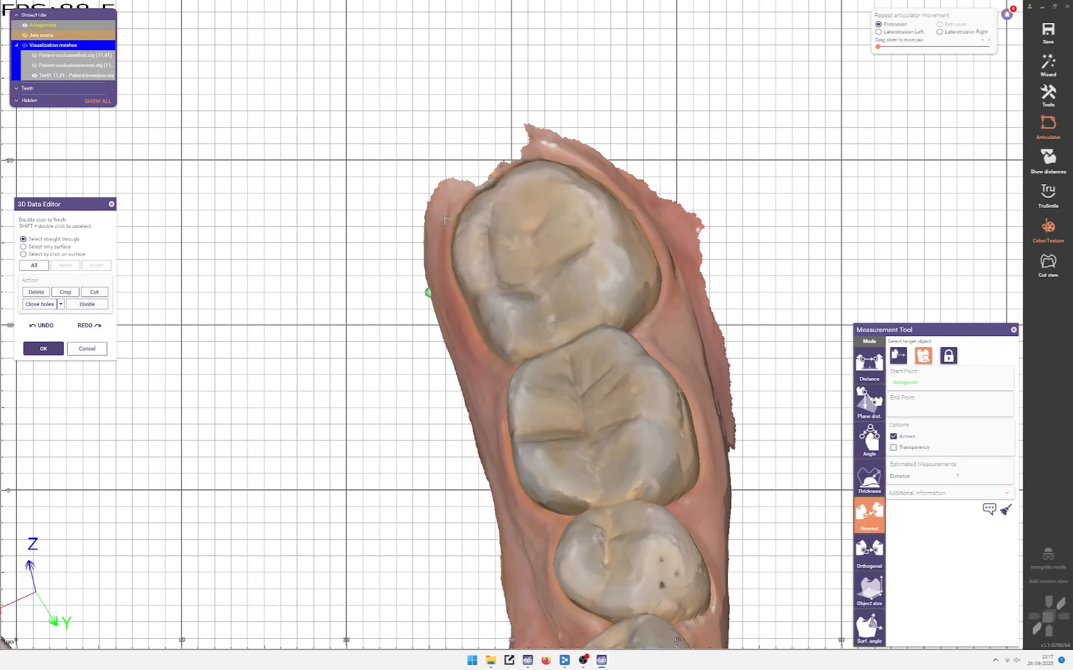
right_click_drag(445, 218, 439, 357)
left_click(1006, 510)
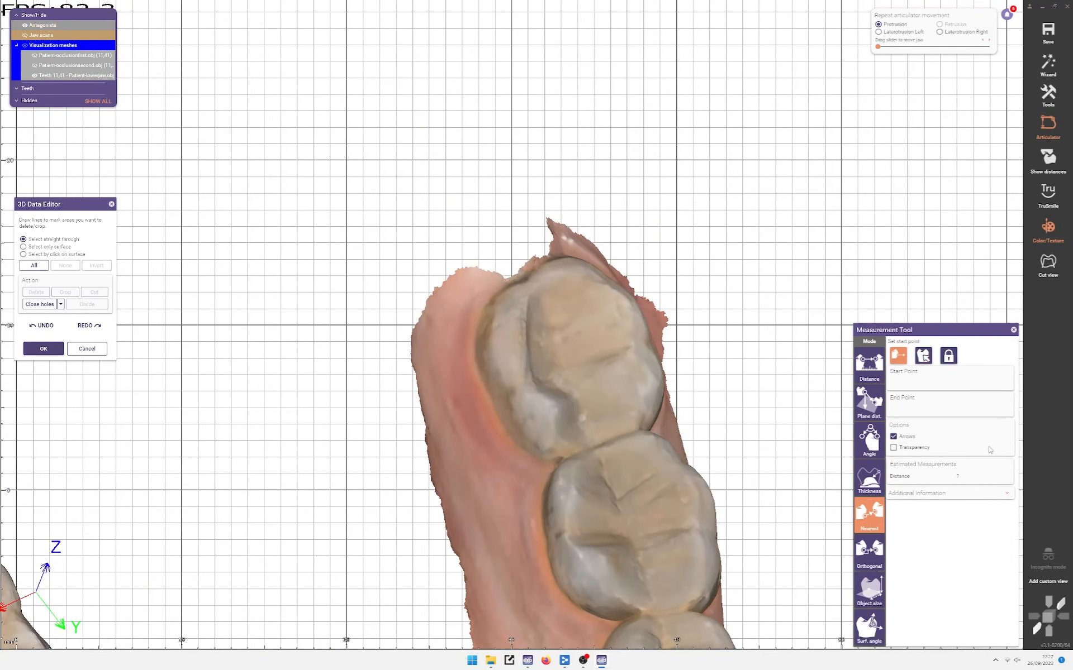
Step: Enclose the excess gum beyond the last lower molar and delete it
left_click(948, 356)
left_click_drag(420, 402, 441, 310)
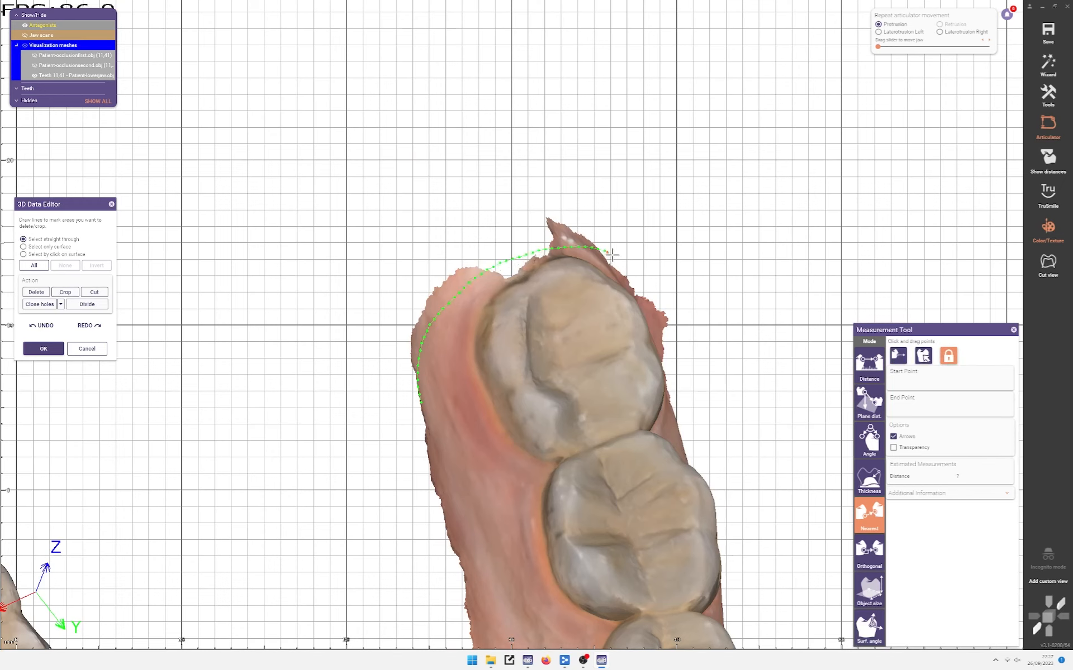
mouse_move(612, 255)
left_mouse_down()
mouse_move(297, 246)
mouse_move(284, 382)
left_mouse_up()
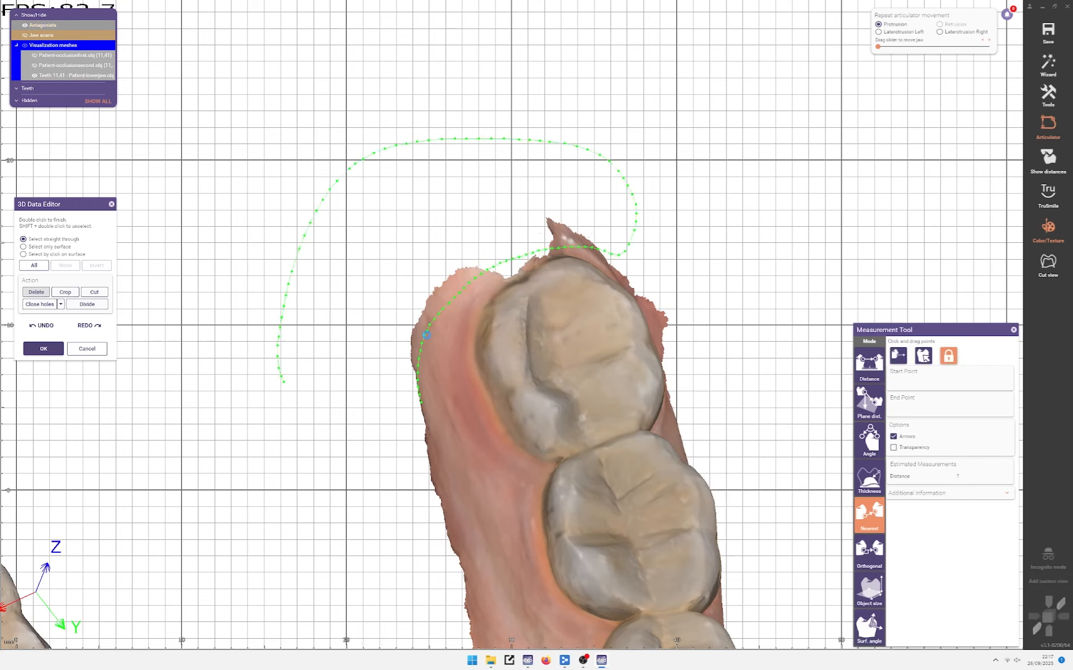
scroll(559, 330, "down", 5)
key("j")
right_click_drag(376, 350, 227, 464)
Step: Show only the upper jaw scan and cut away the ragged gum edge at its back
key("a")
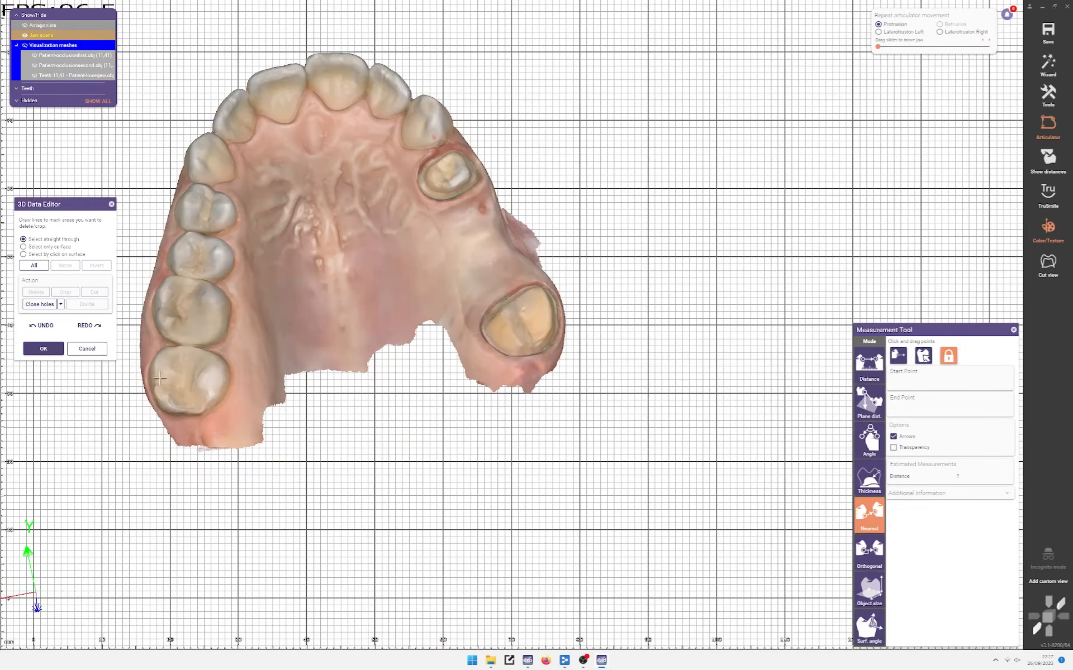
scroll(156, 420, "up", 4)
left_click_drag(161, 417, 255, 455)
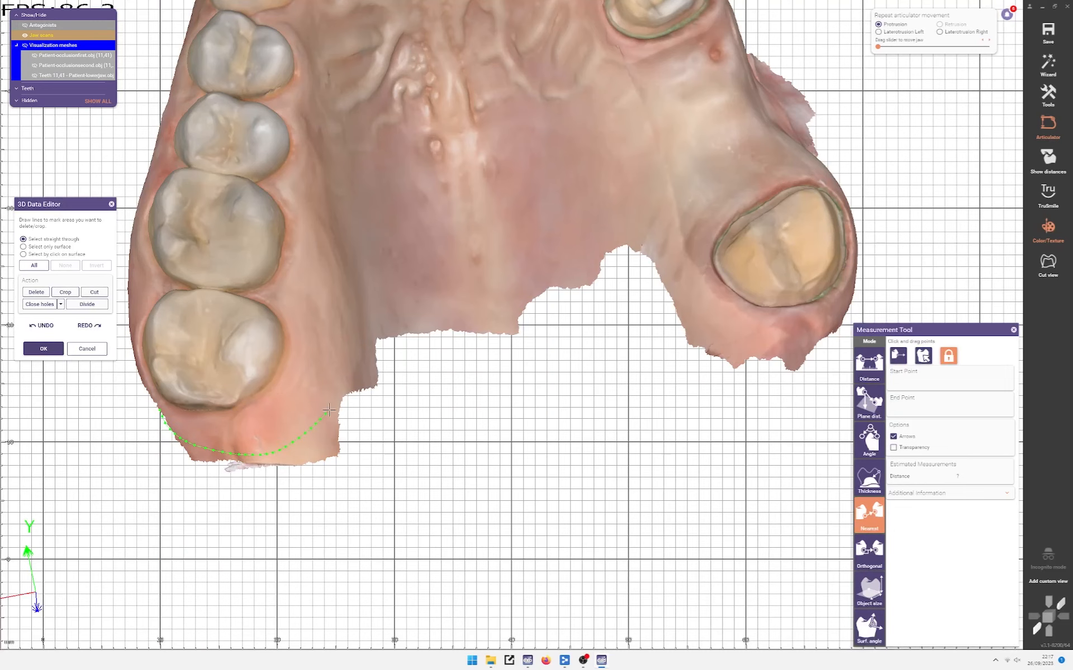
mouse_move(329, 409)
left_mouse_down()
mouse_move(182, 556)
mouse_move(117, 447)
left_mouse_up()
left_click(36, 292)
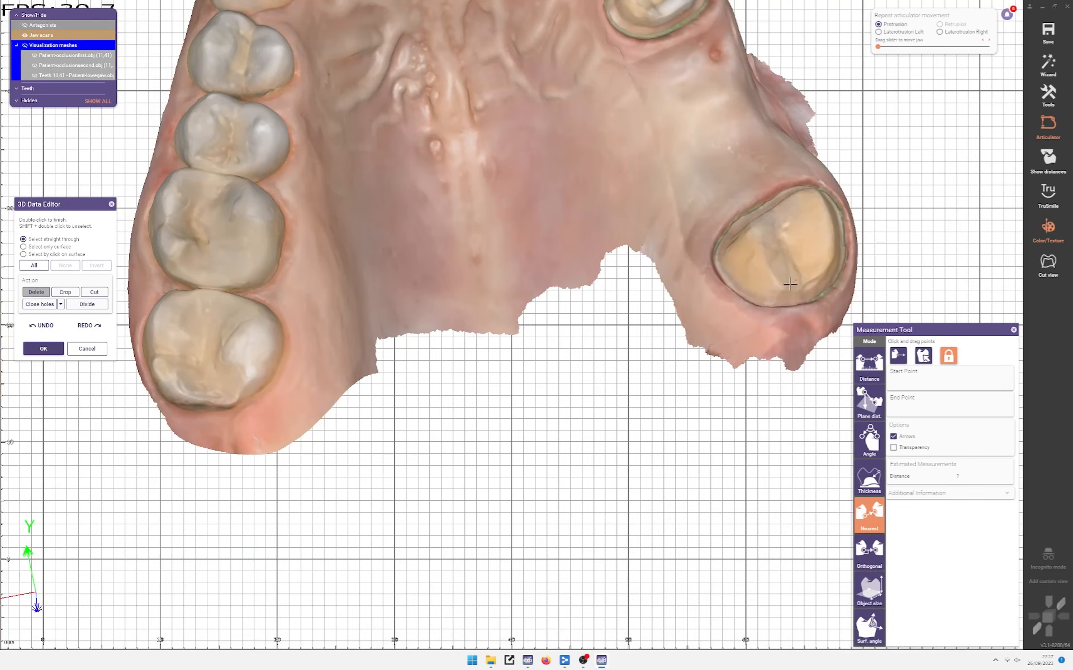
Step: Outline and delete the surplus scan area below the prepared molar
middle_click(745, 266)
right_click_drag(746, 266, 662, 279)
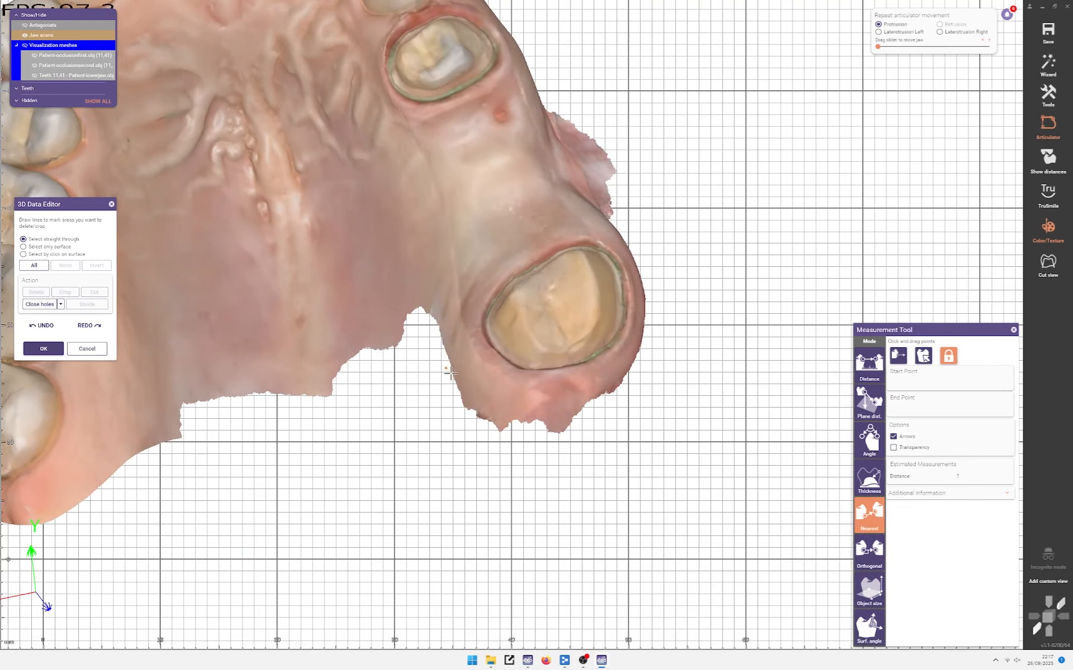
mouse_move(450, 373)
left_mouse_down()
mouse_move(551, 405)
mouse_move(615, 377)
left_mouse_up()
left_click_drag(642, 335, 638, 352)
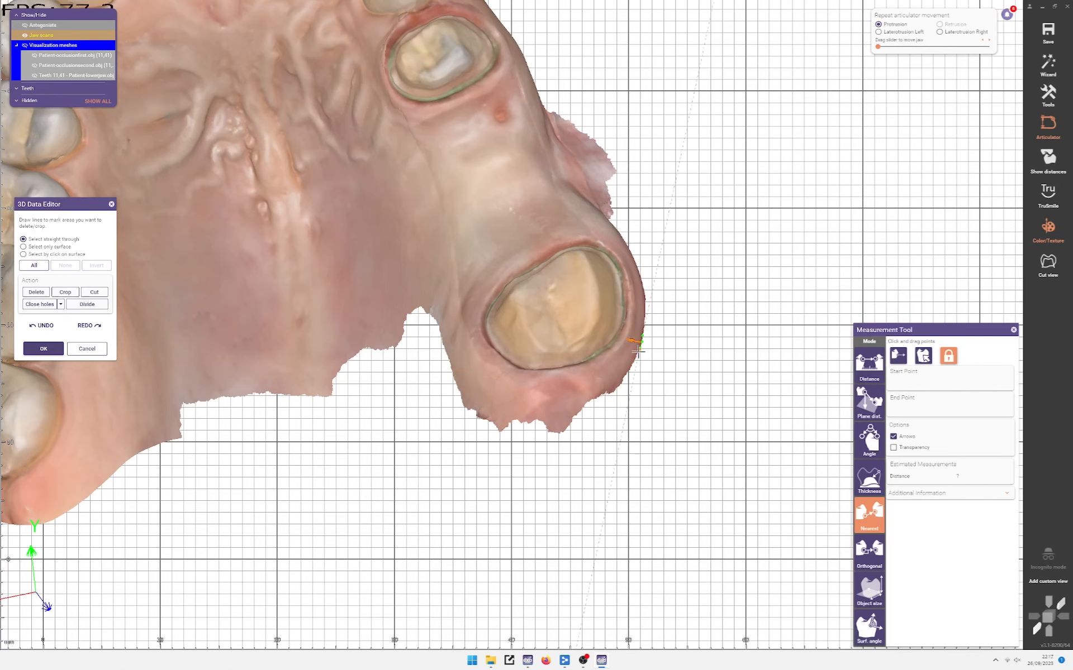
mouse_move(491, 389)
left_mouse_down()
mouse_move(587, 510)
mouse_move(716, 358)
left_mouse_up()
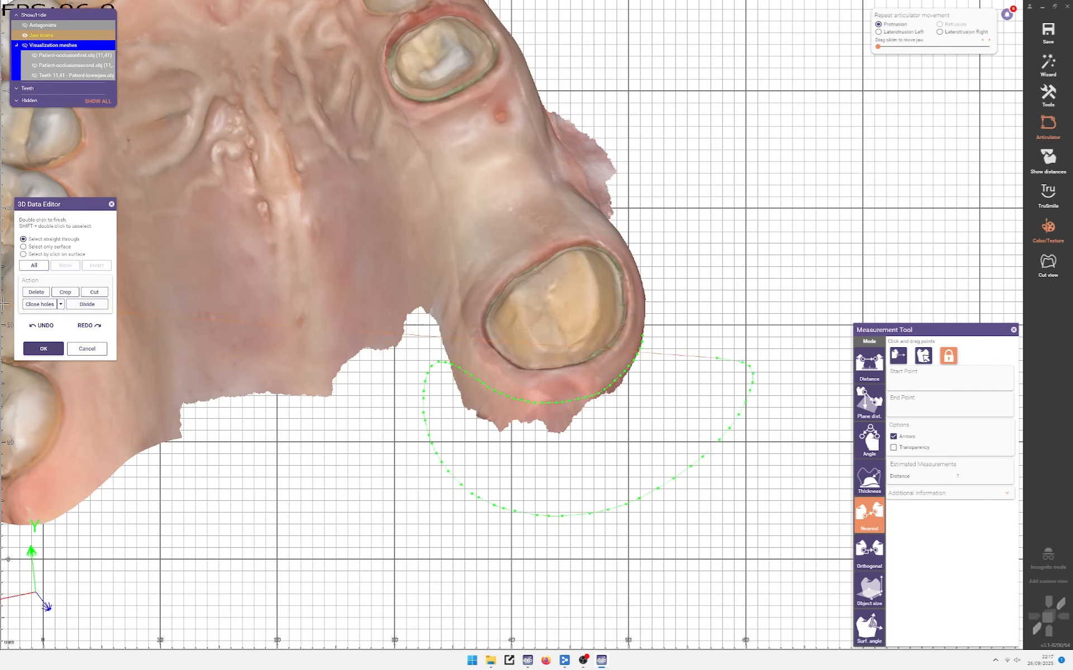
scroll(358, 307, "down", 5)
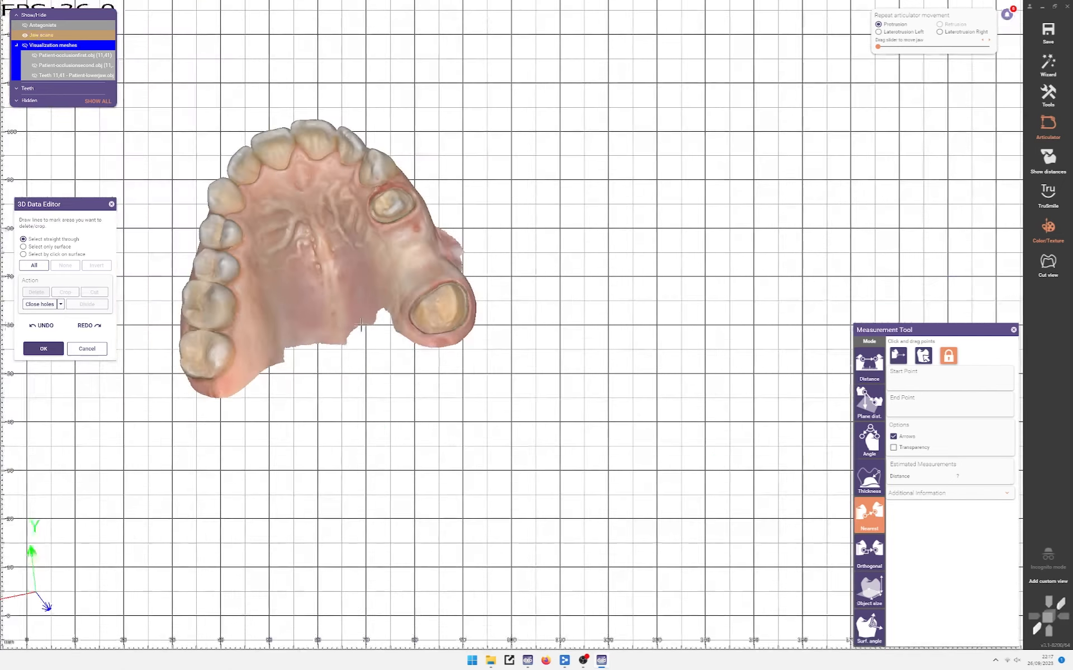
key("ctrl+a")
right_click_drag(344, 347, 354, 505)
Step: Orbit the trimmed jaws in bite to inspect the opposite side, rear molars and front teeth
scroll(450, 316, "up", 6)
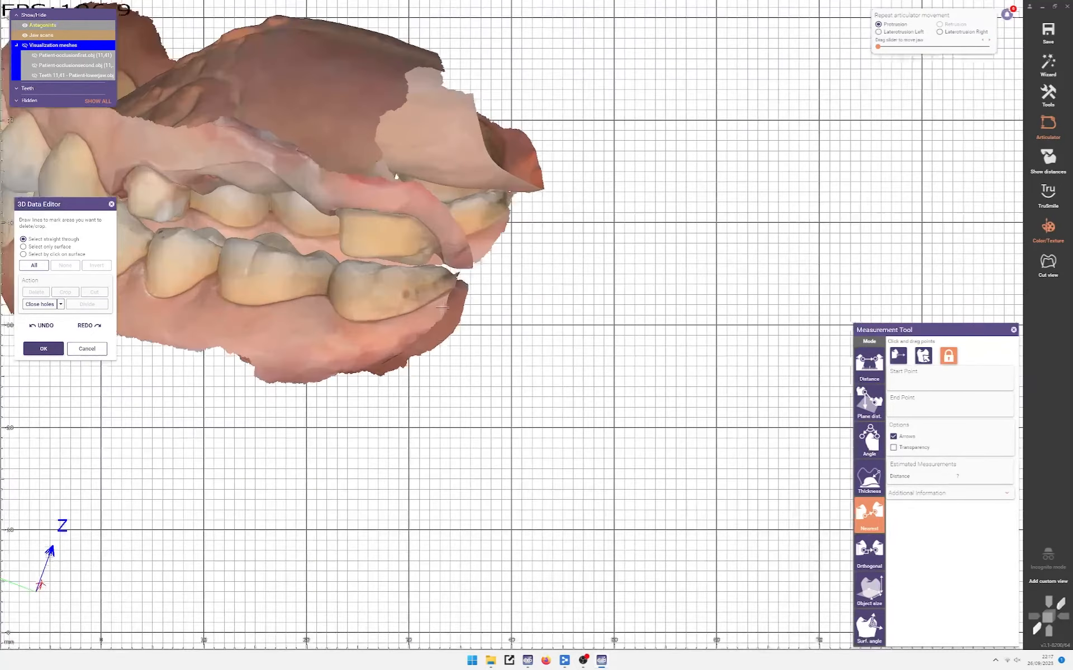
right_click_drag(586, 196, 220, 282)
scroll(376, 366, "down", 5)
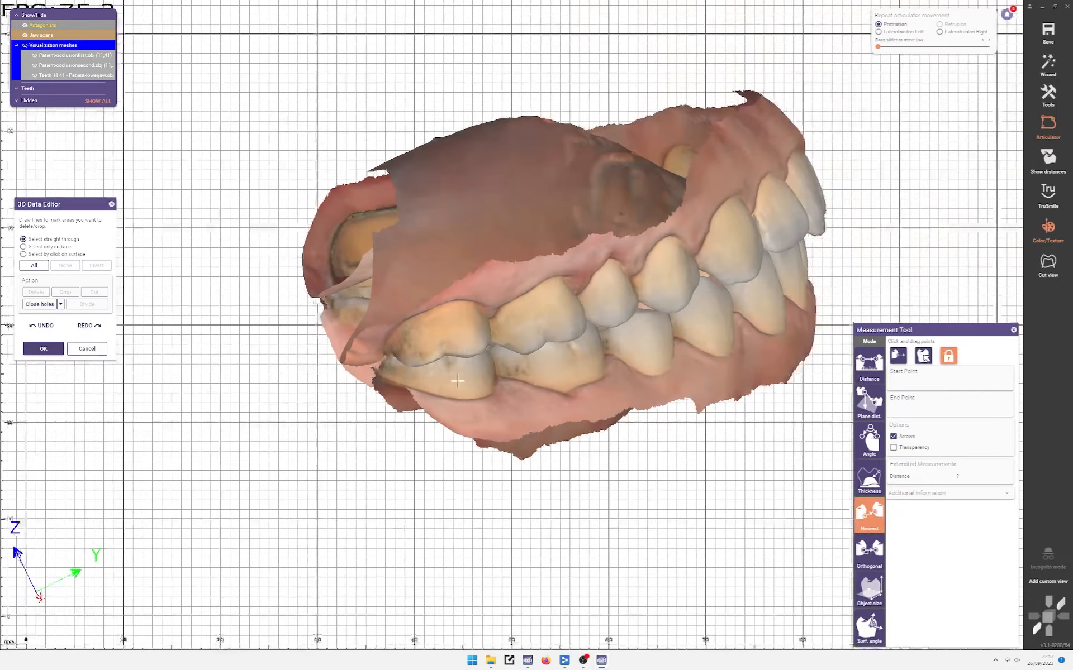
right_click_drag(376, 366, 352, 380)
scroll(450, 282, "up", 5)
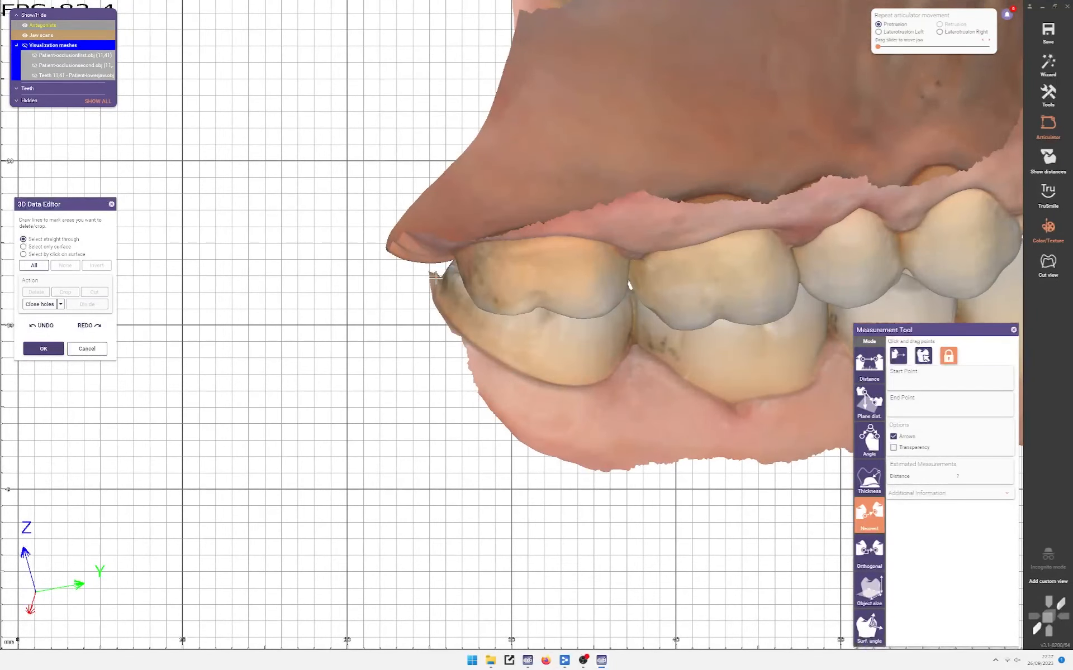
scroll(439, 278, "down", 4)
right_click_drag(439, 279, 199, 376)
scroll(372, 293, "up", 3)
scroll(329, 292, "down", 3)
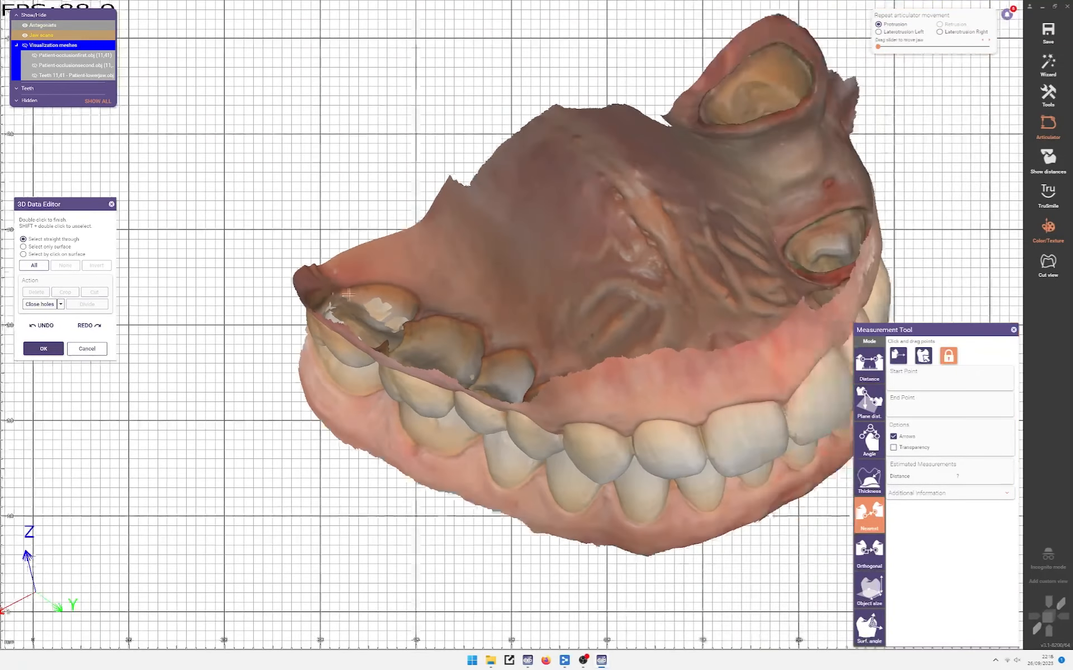
right_click_drag(288, 270, 314, 317)
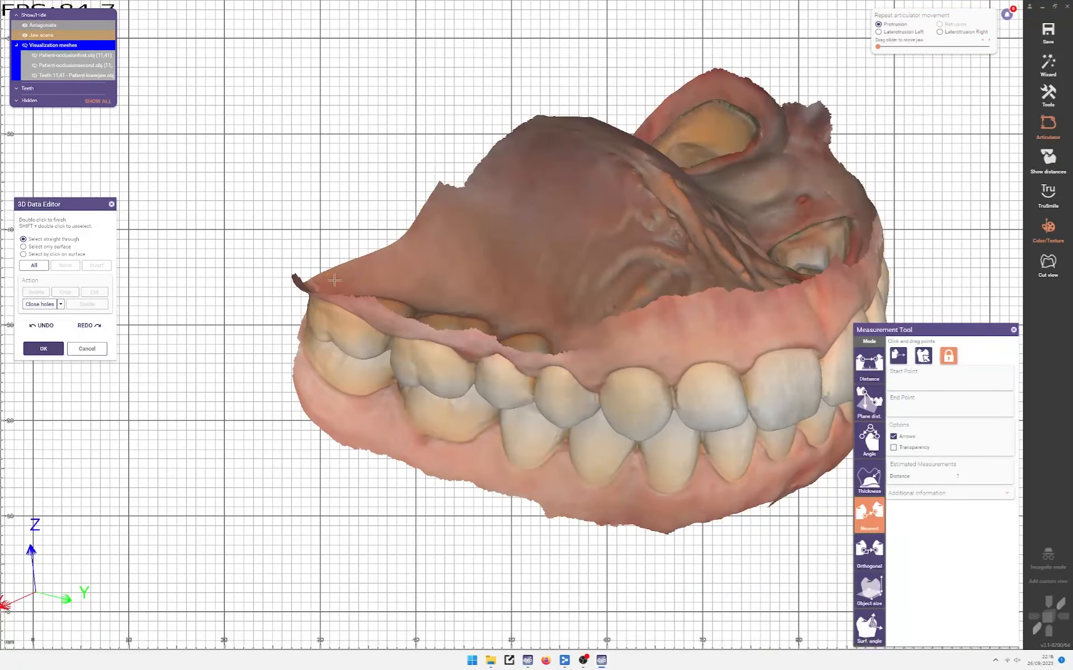
Step: Rock the model between palate and side views to compare the molar bite
right_click_drag(302, 269, 363, 321)
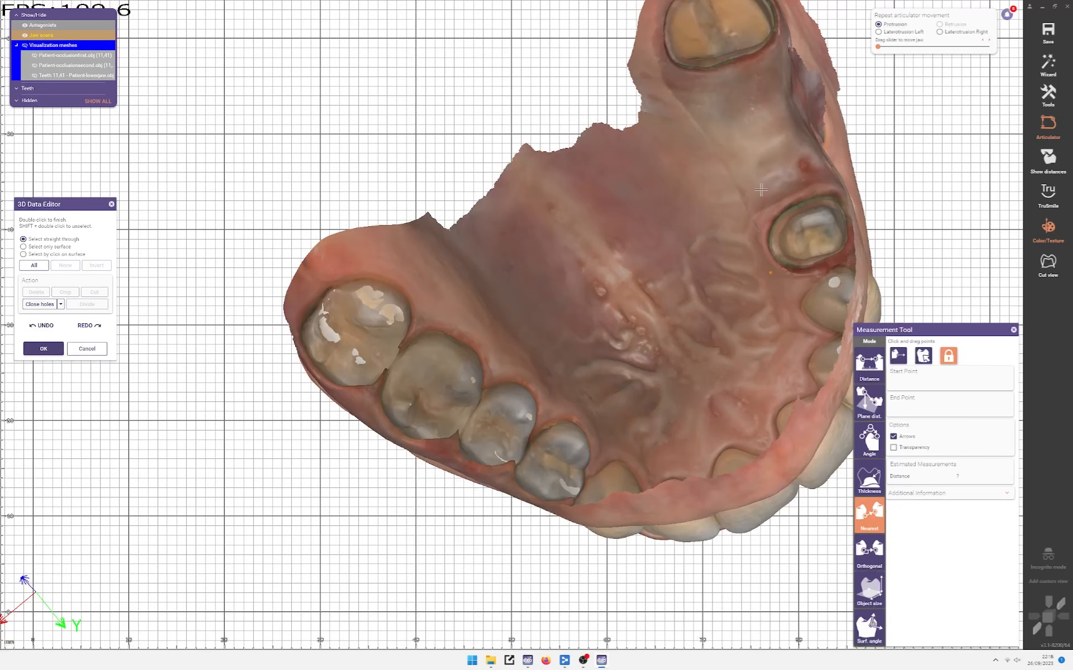
right_click_drag(351, 426, 383, 302)
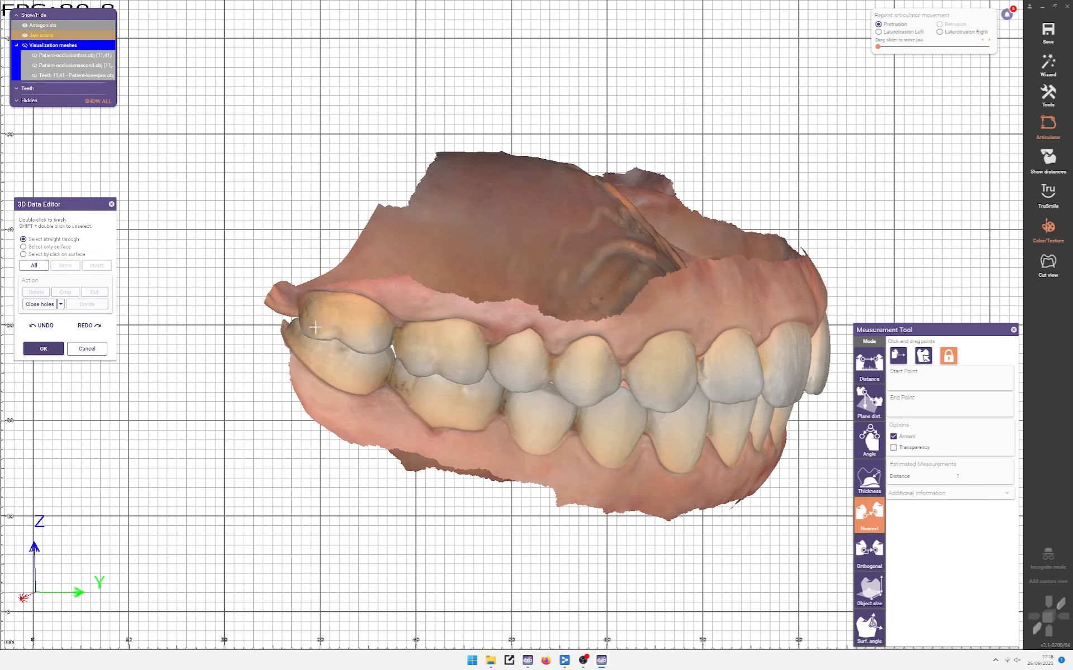
right_click_drag(316, 327, 285, 313)
scroll(282, 311, "up", 5)
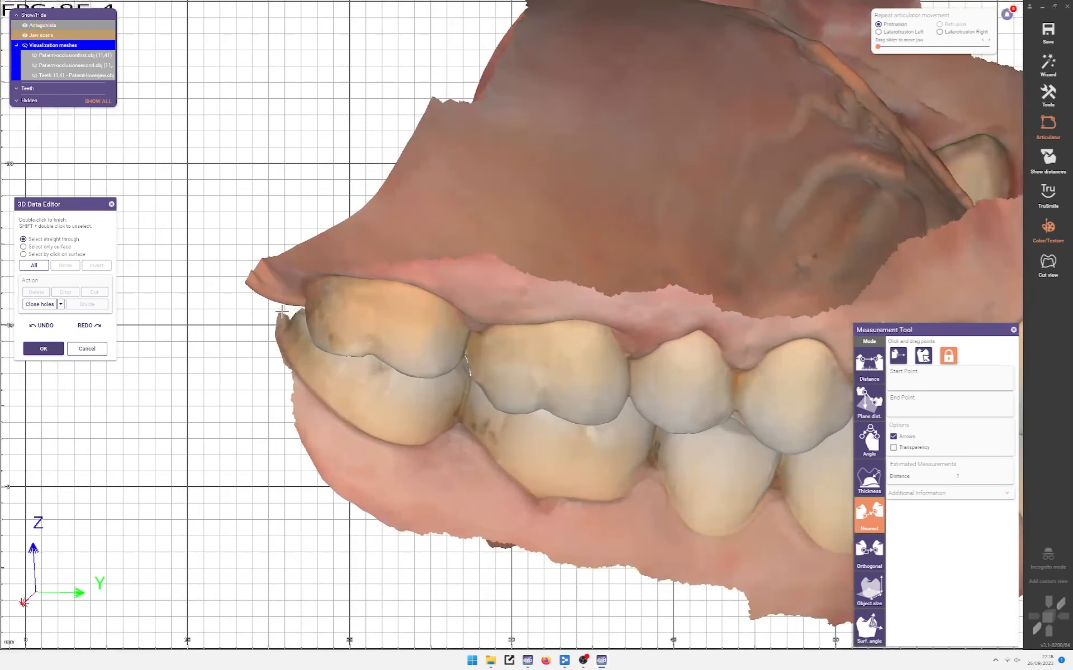
right_click_drag(303, 435, 355, 360)
scroll(348, 386, "down", 5)
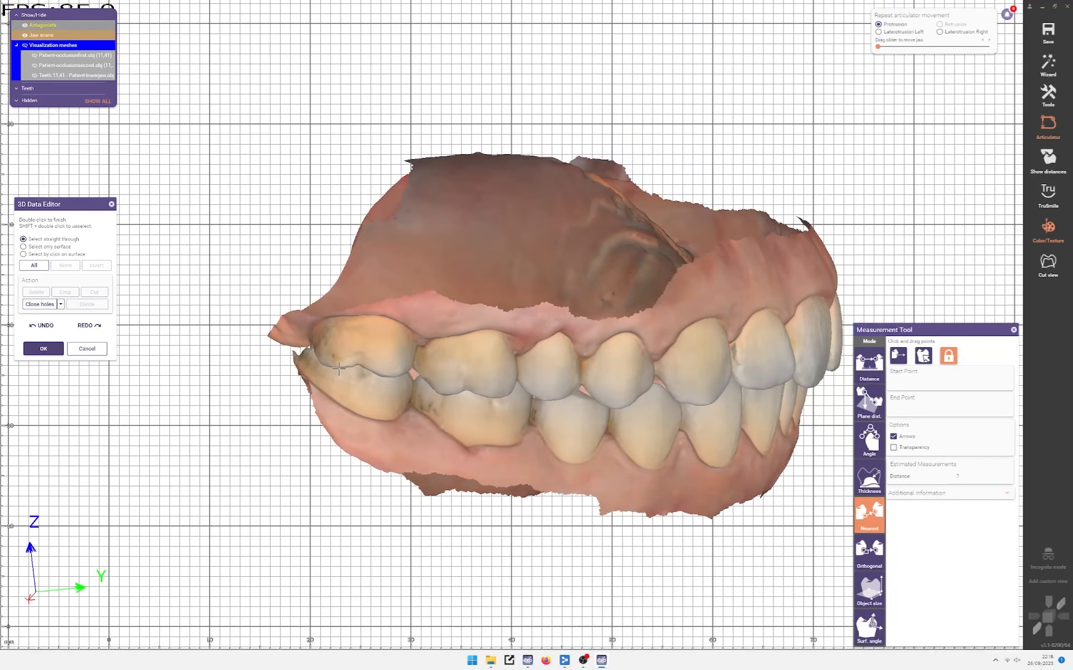
scroll(338, 369, "up", 3)
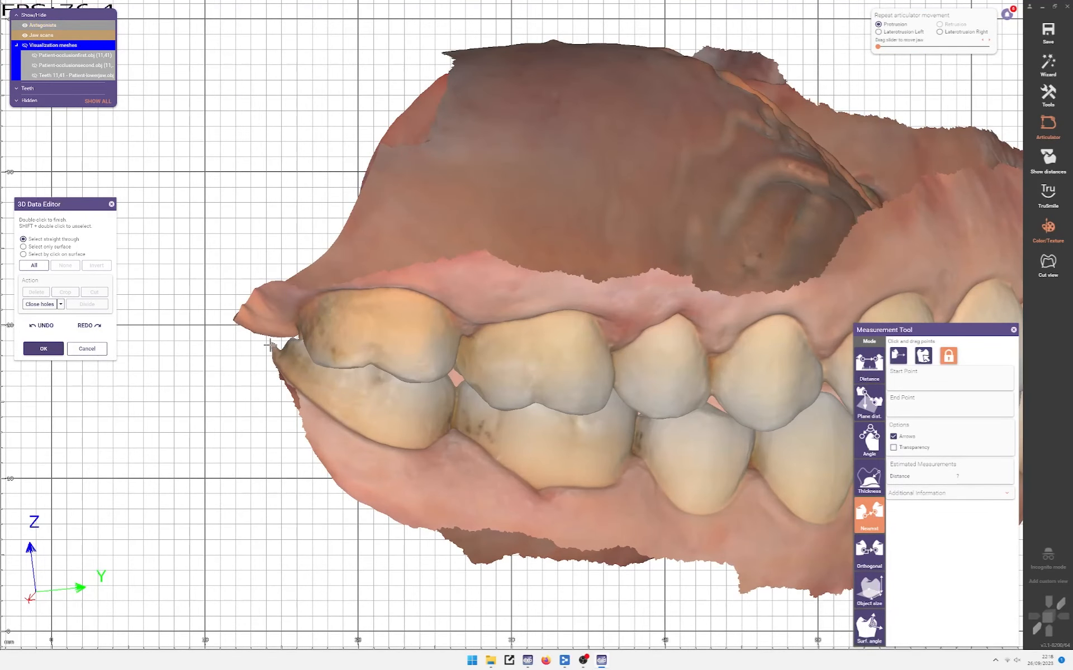
scroll(273, 341, "down", 3)
right_click_drag(695, 395, 706, 406)
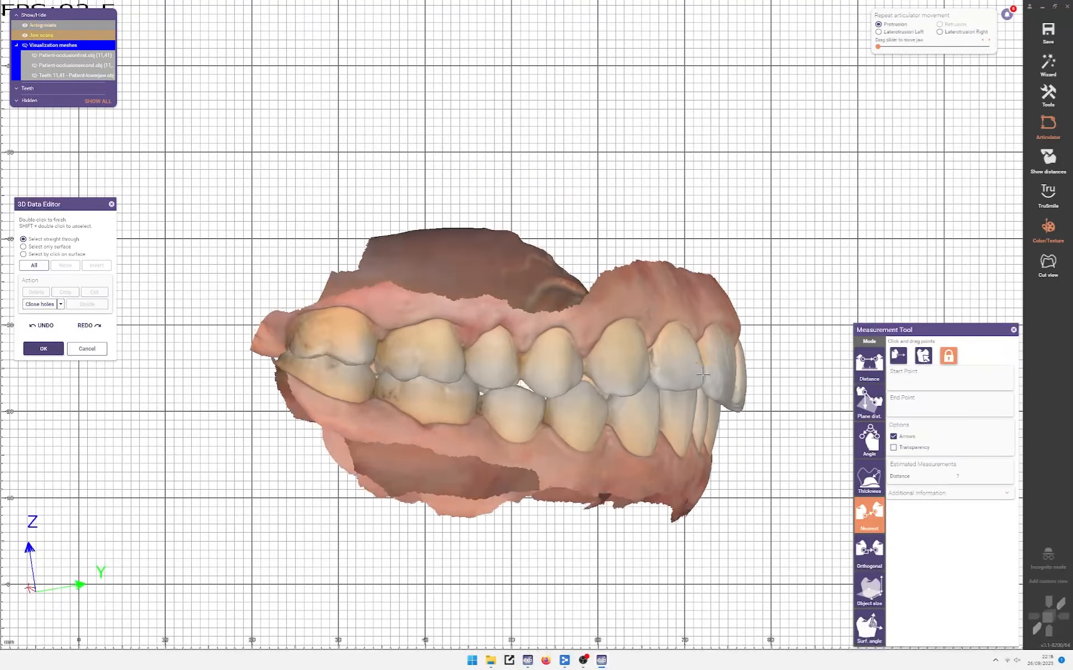
scroll(706, 406, "up", 3)
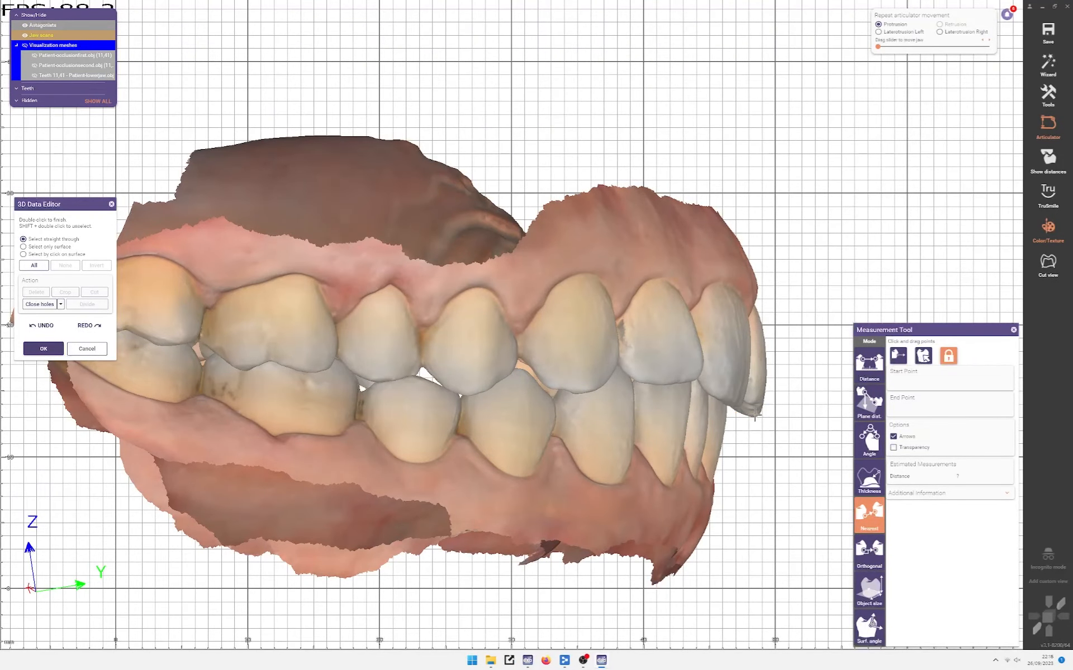
scroll(754, 415, "down", 5)
right_click_drag(727, 424, 581, 455)
Step: Rotate through side, posterior and palatal front views to finish checking the bite
scroll(548, 359, "up", 5)
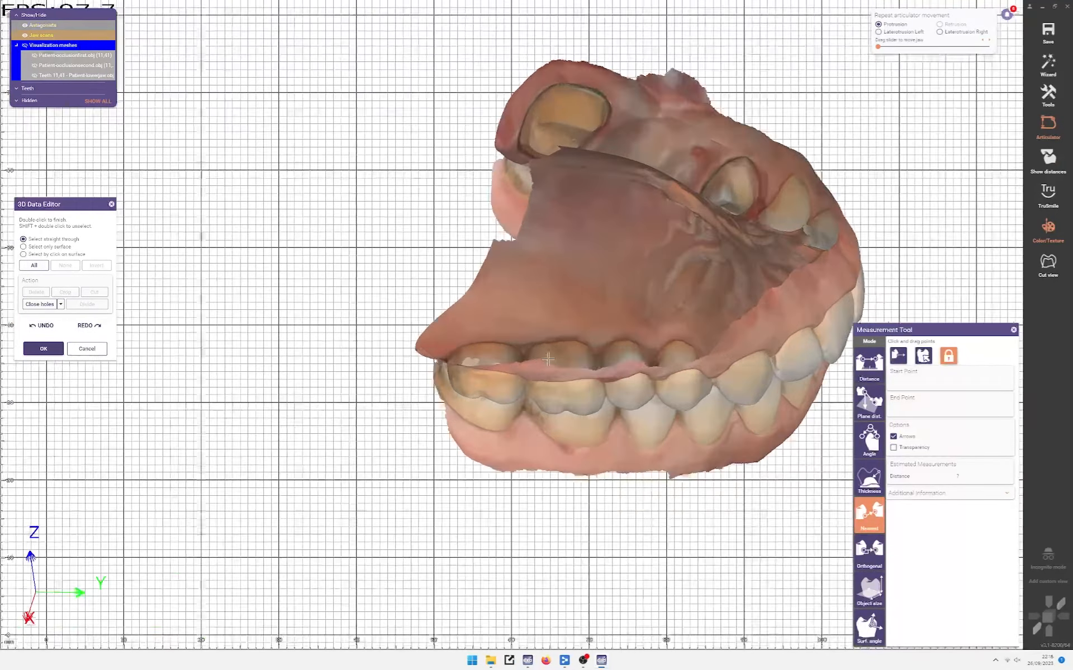
scroll(431, 377, "up", 3)
right_click_drag(430, 376, 314, 350)
scroll(355, 366, "down", 3)
scroll(386, 369, "up", 2)
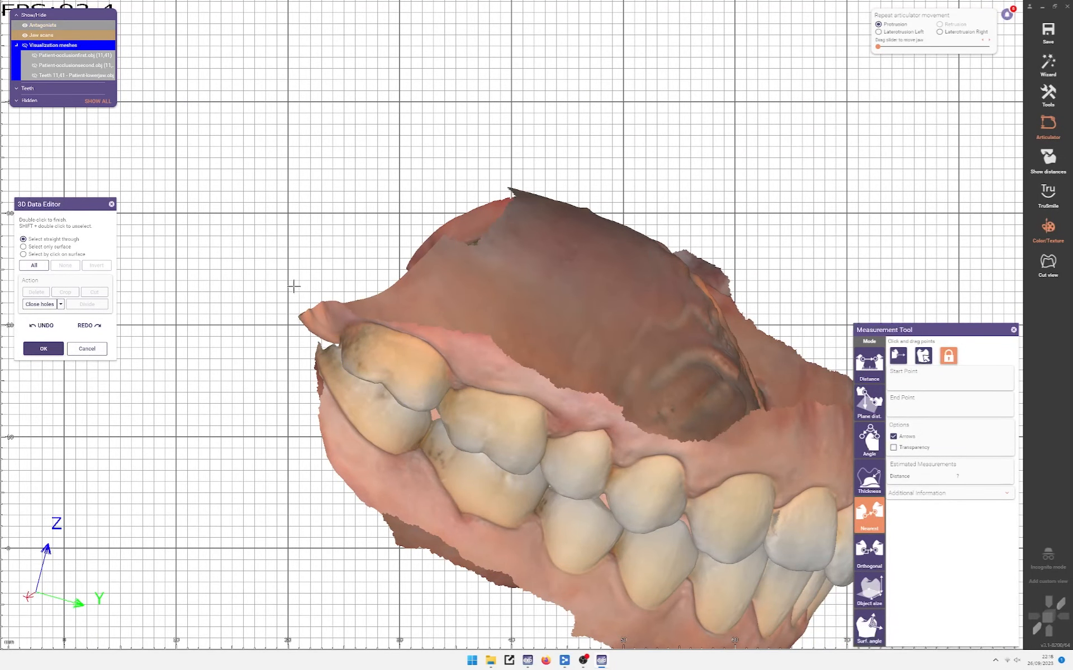
right_click_drag(321, 332, 287, 353)
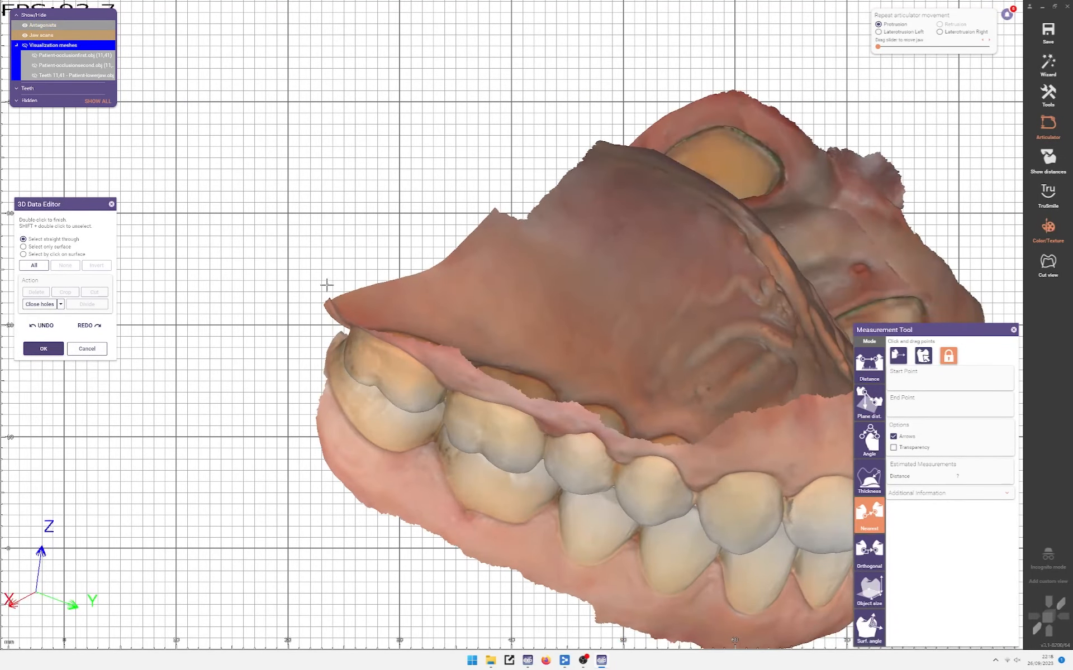
right_click_drag(352, 322, 337, 263)
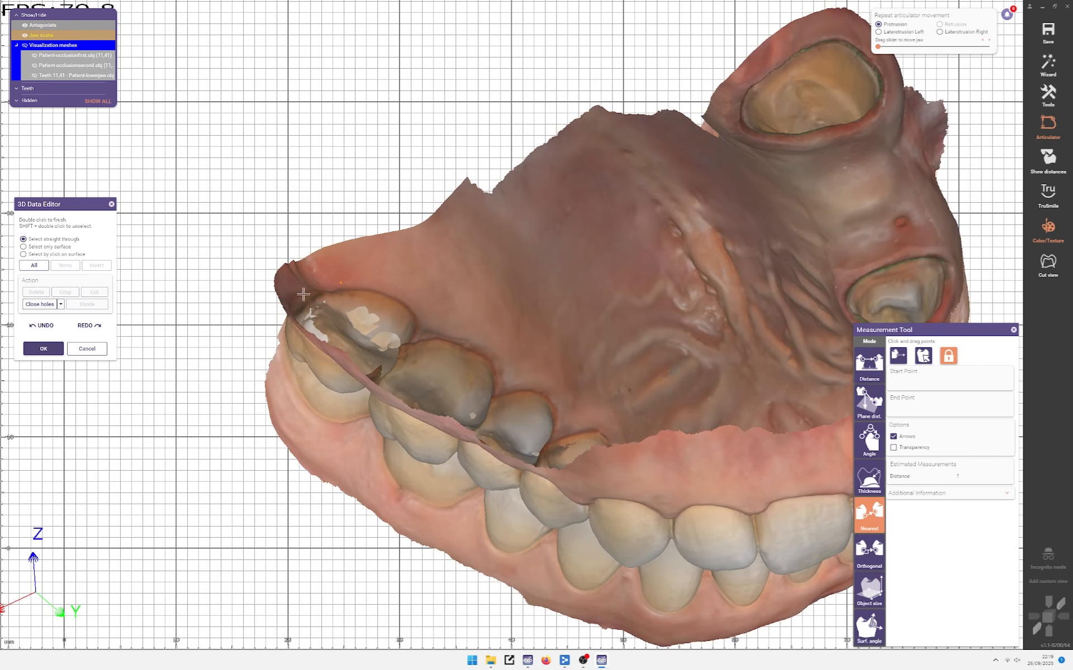
right_click_drag(353, 233, 429, 208)
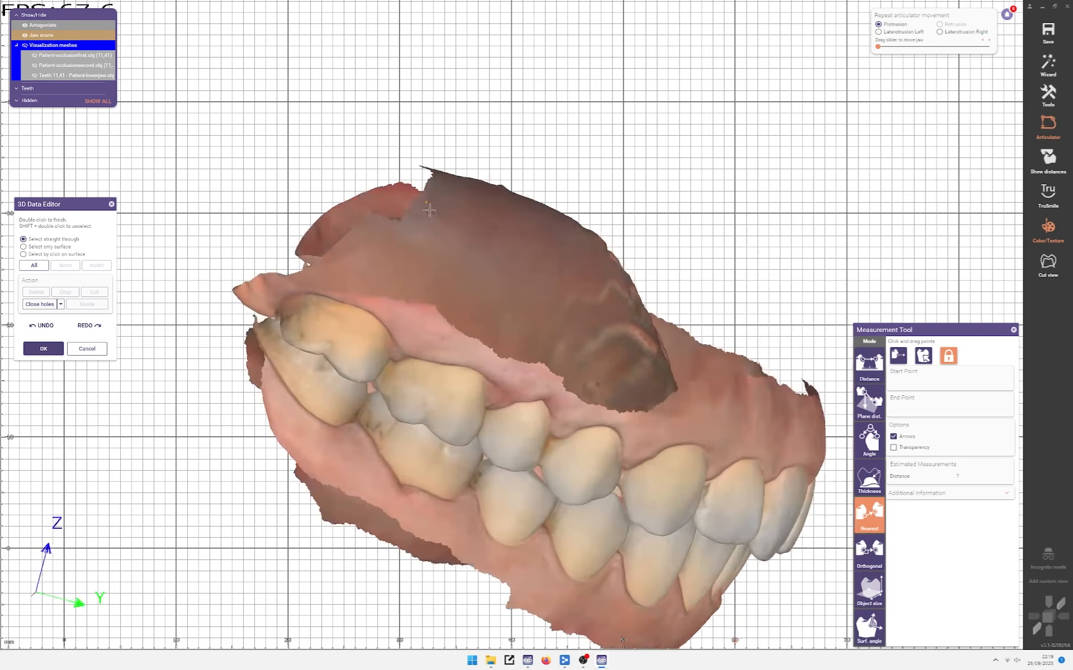
right_click_drag(250, 335, 226, 272)
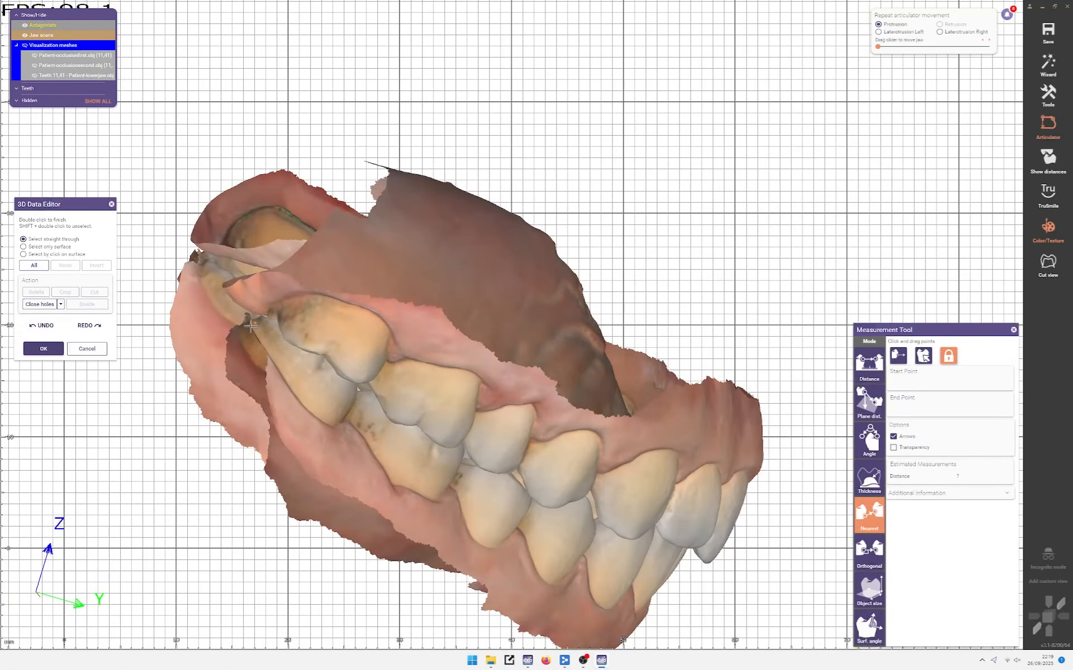
right_click_drag(250, 326, 155, 371)
scroll(306, 280, "down", 4)
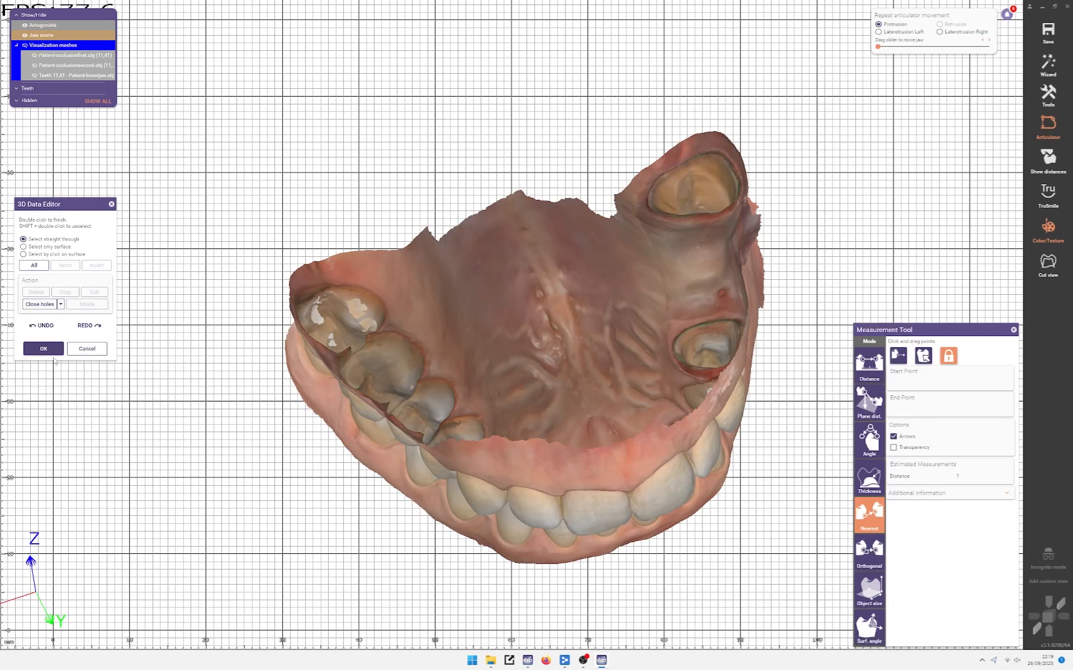
Step: Apply the mesh trims, hide the upper jaw scan and lower teeth, and start Free-Form Scan Data
left_click(51, 351)
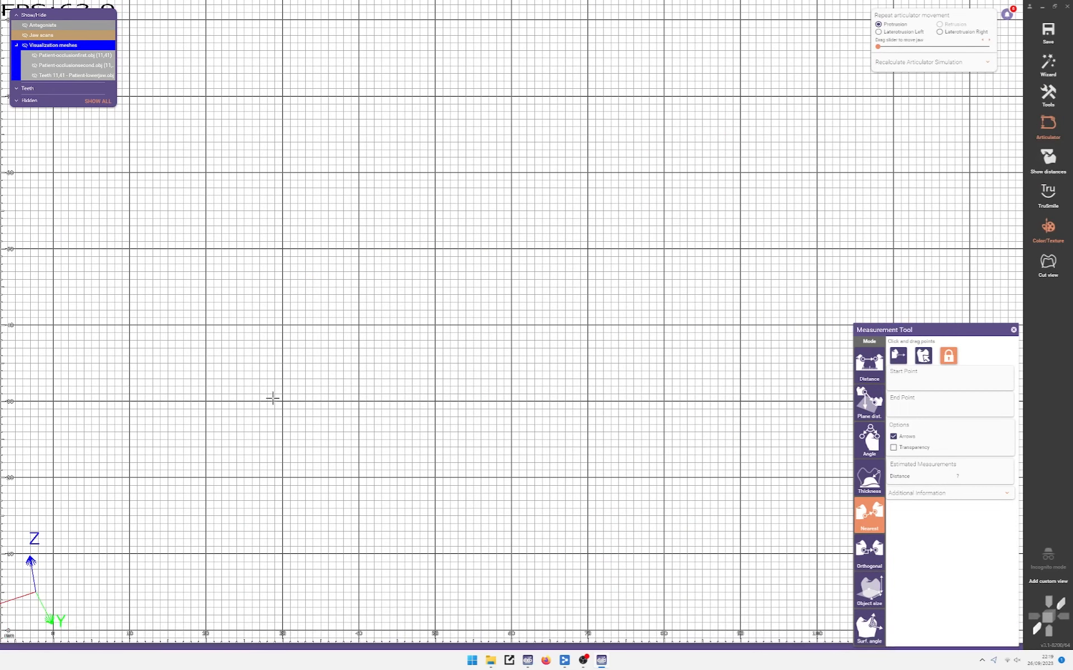
scroll(337, 293, "up", 3)
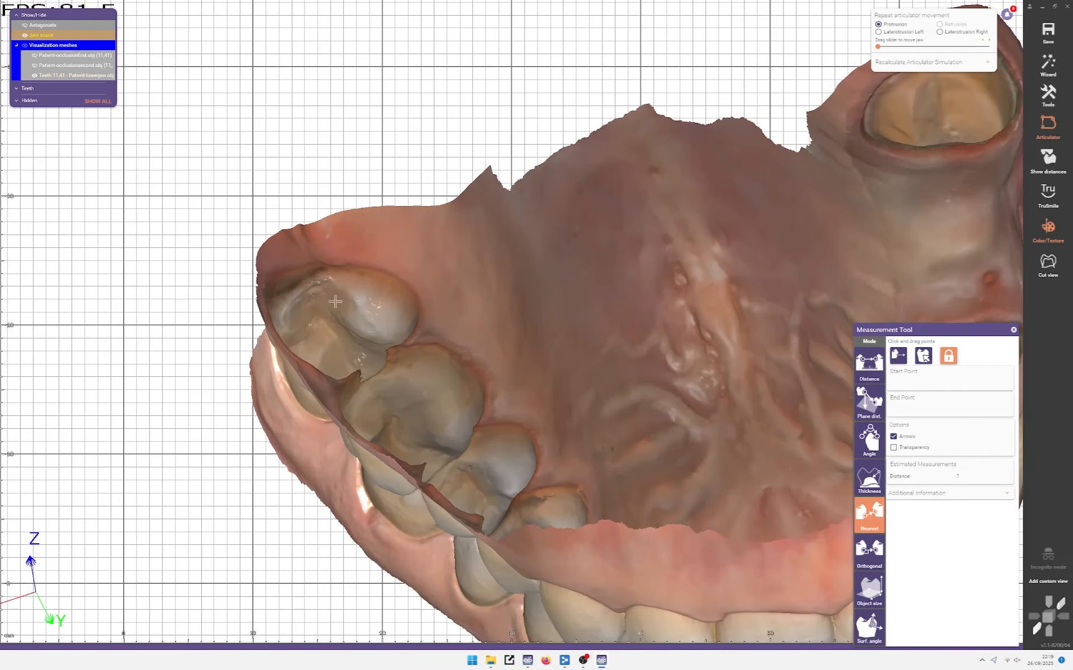
left_click(417, 299, "ctrl")
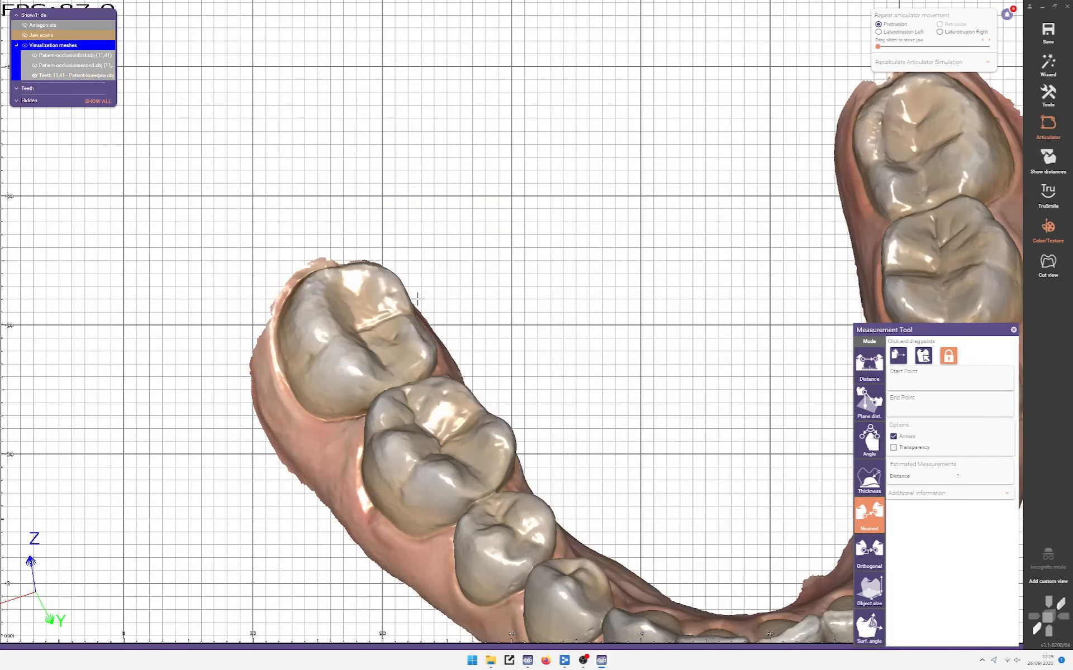
left_click(355, 321, "ctrl")
right_click(234, 330)
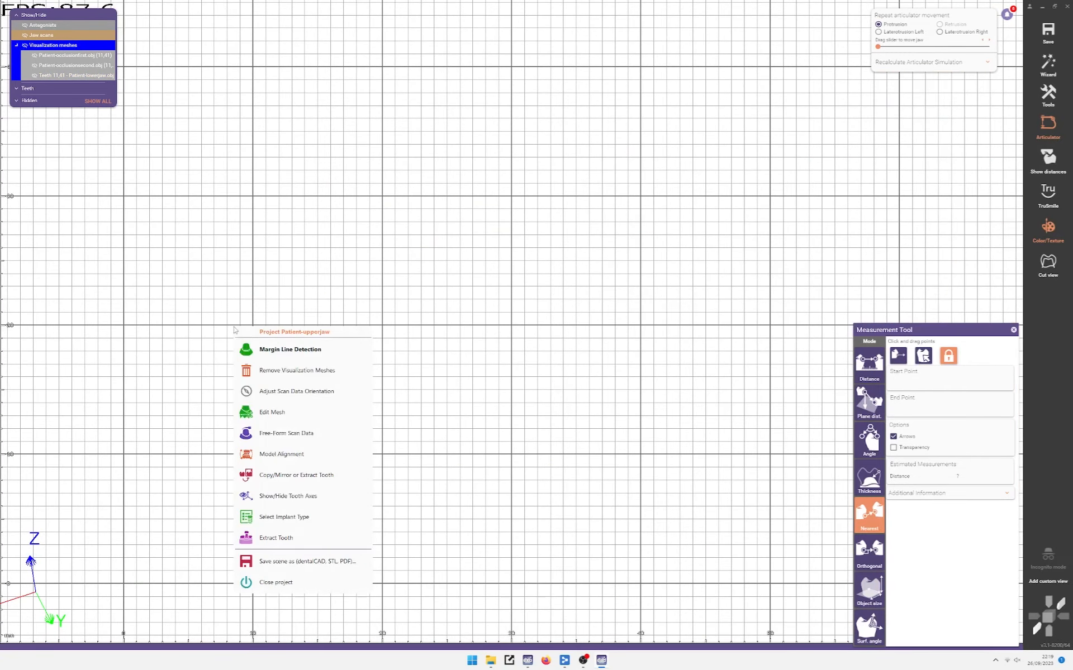
left_click(286, 433)
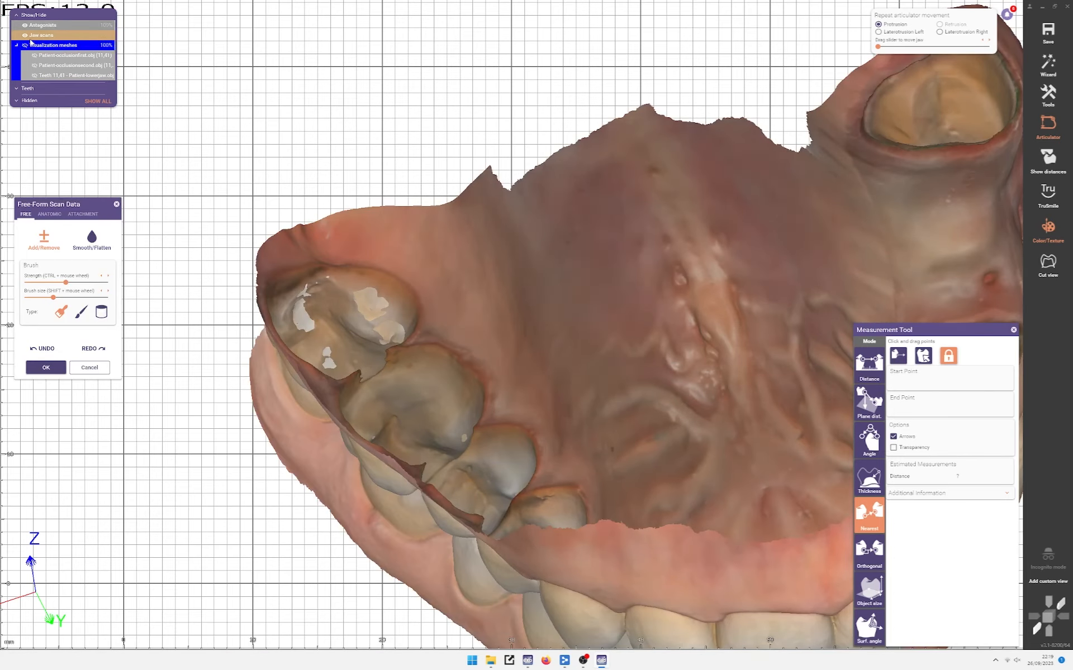
mouse_move(312, 232)
right_mouse_down()
mouse_move(312, 248)
mouse_move(400, 179)
mouse_move(590, 275)
right_mouse_up()
scroll(313, 247, "down", 5)
right_click_drag(484, 243, 438, 328)
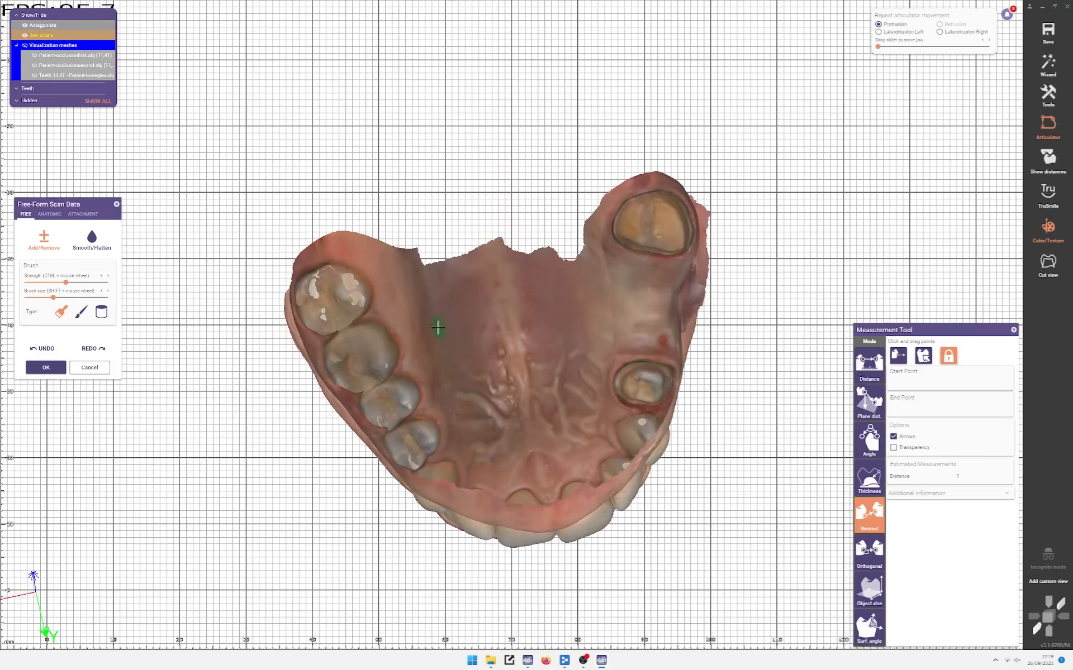
scroll(600, 428, "up", 4)
right_click_drag(506, 307, 475, 352)
right_click_drag(373, 271, 364, 258)
middle_click_drag(364, 259, 309, 189)
scroll(558, 395, "up", 8)
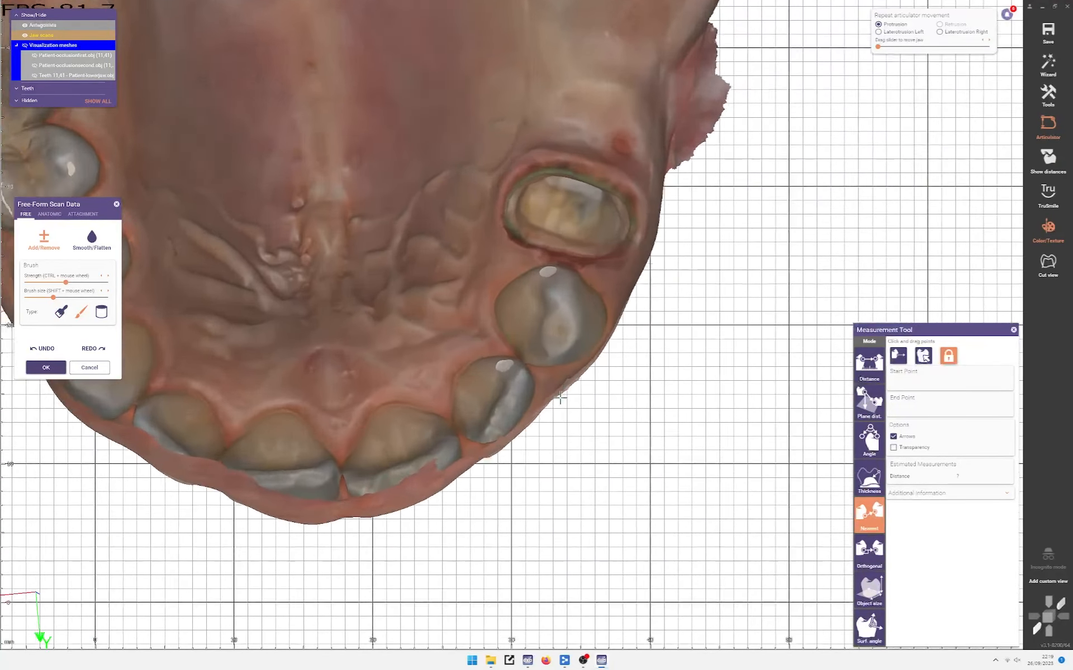
scroll(480, 357, "up", 5)
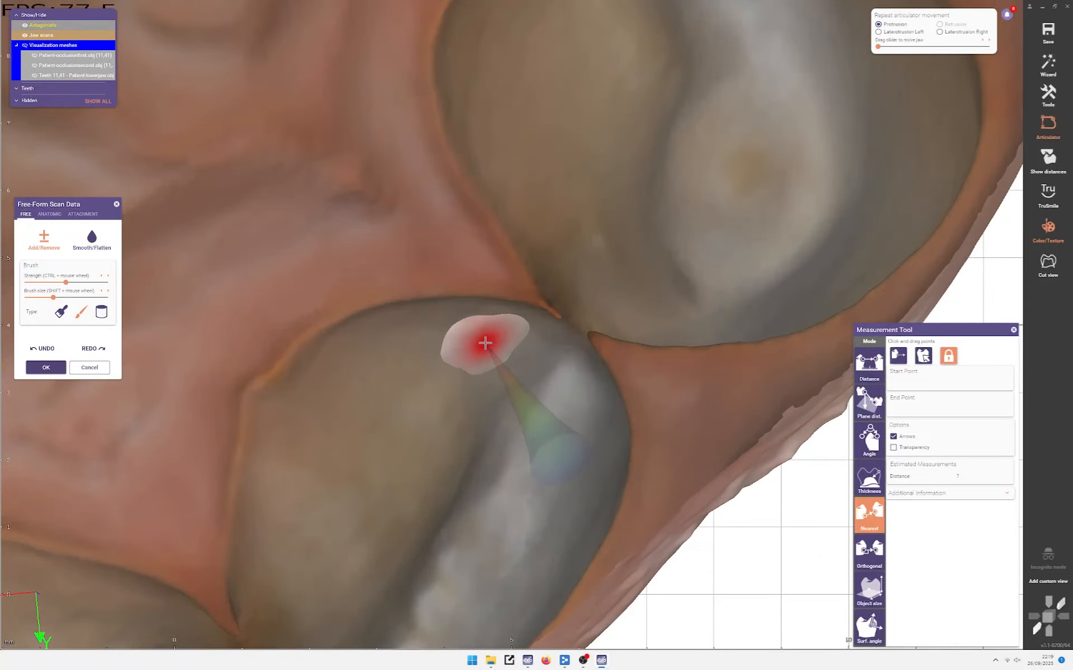
right_click(429, 316)
left_click(424, 292)
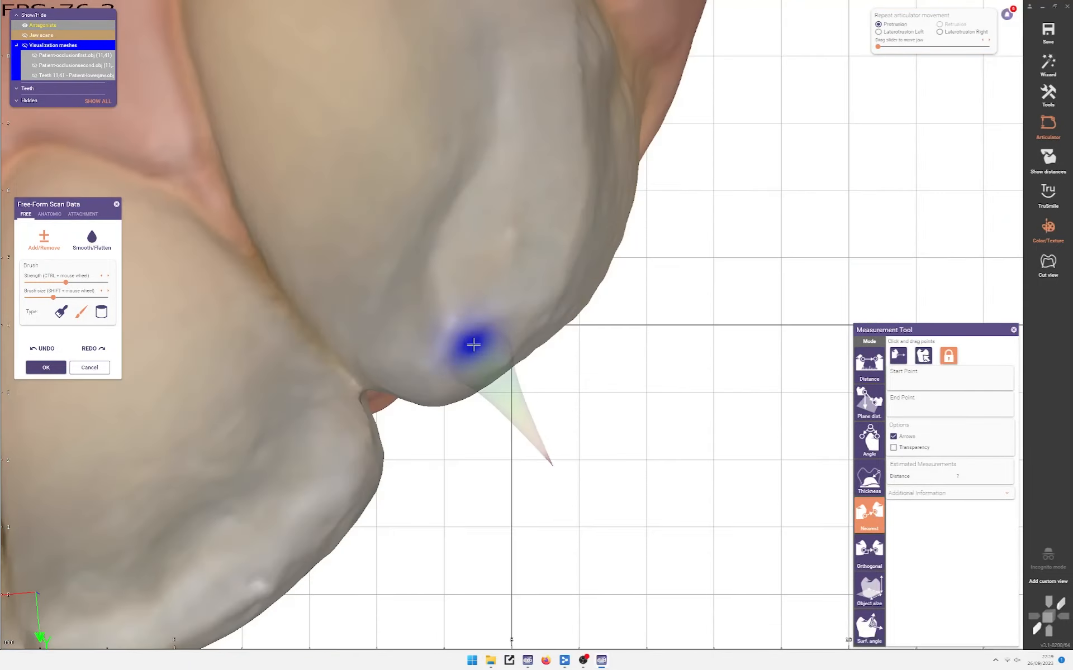
key("ctrl+z")
scroll(486, 346, "down", 3)
right_click_drag(487, 346, 473, 305)
scroll(502, 434, "up", 2)
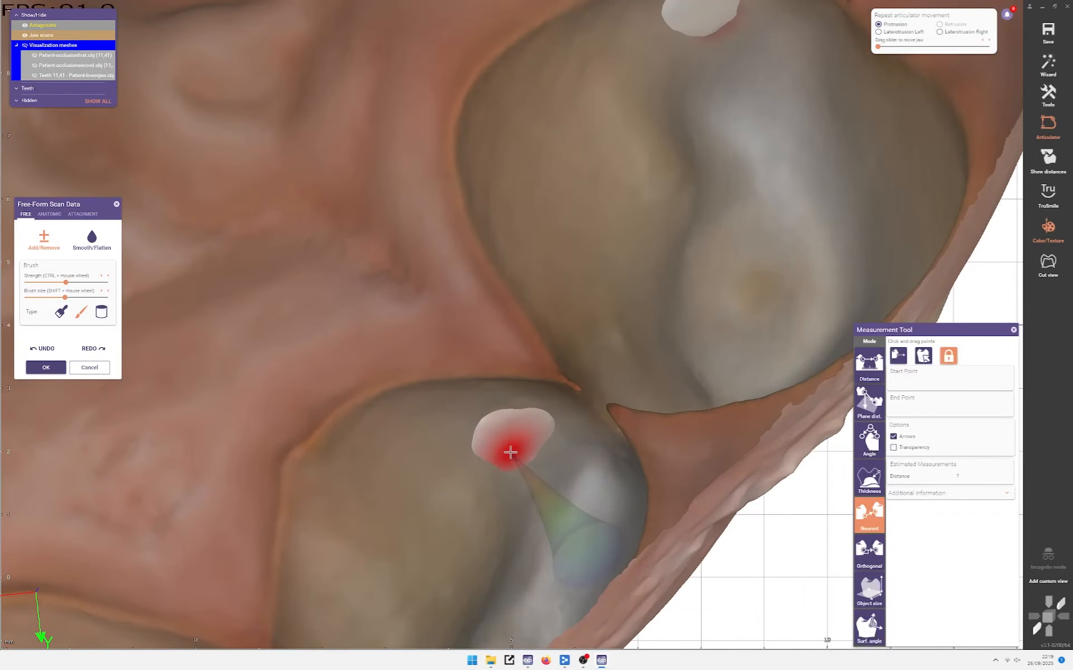
scroll(509, 439, "down", 4)
scroll(596, 438, "up", 4)
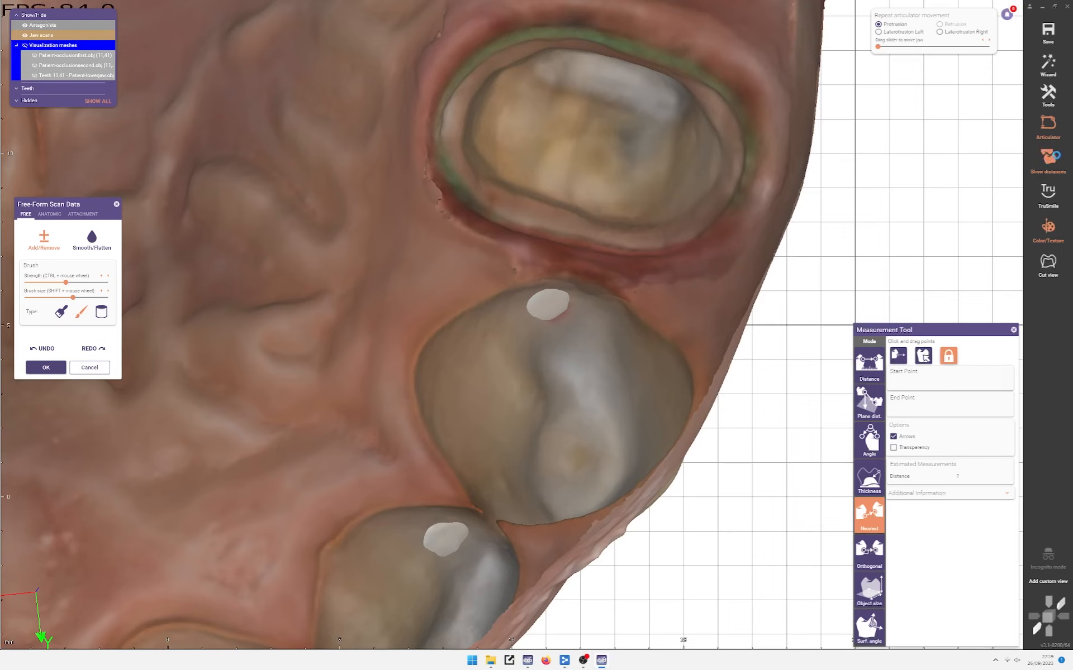
Step: Check the premolar contacts with the Show distances map using Dynamic contacts, then hide it
left_click(392, 17)
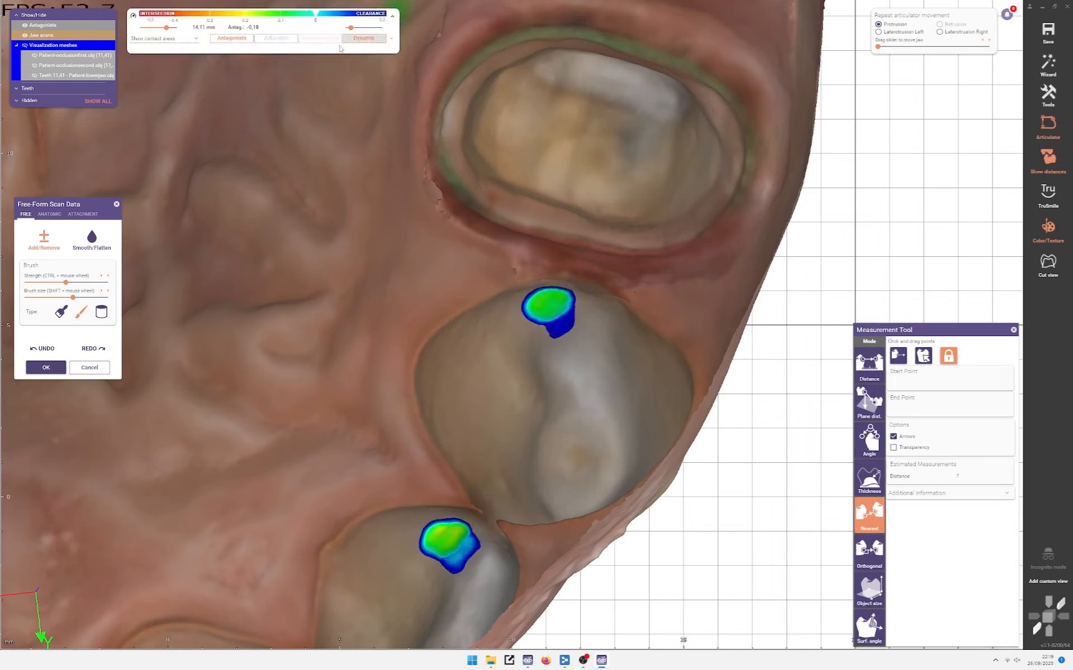
left_click(363, 38)
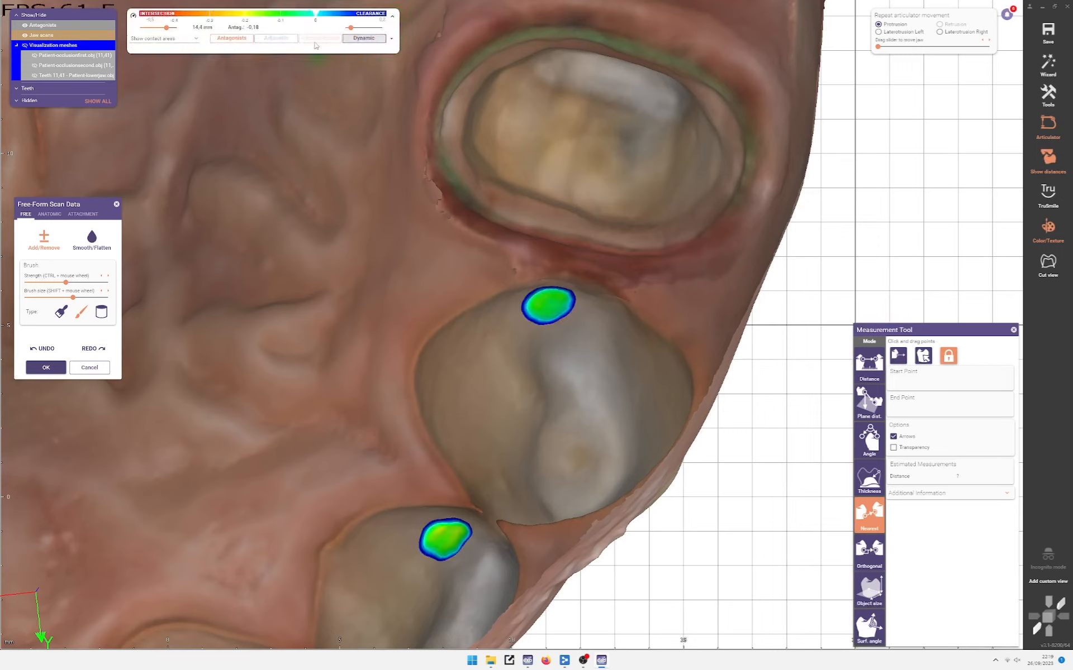
scroll(495, 331, "down", 3)
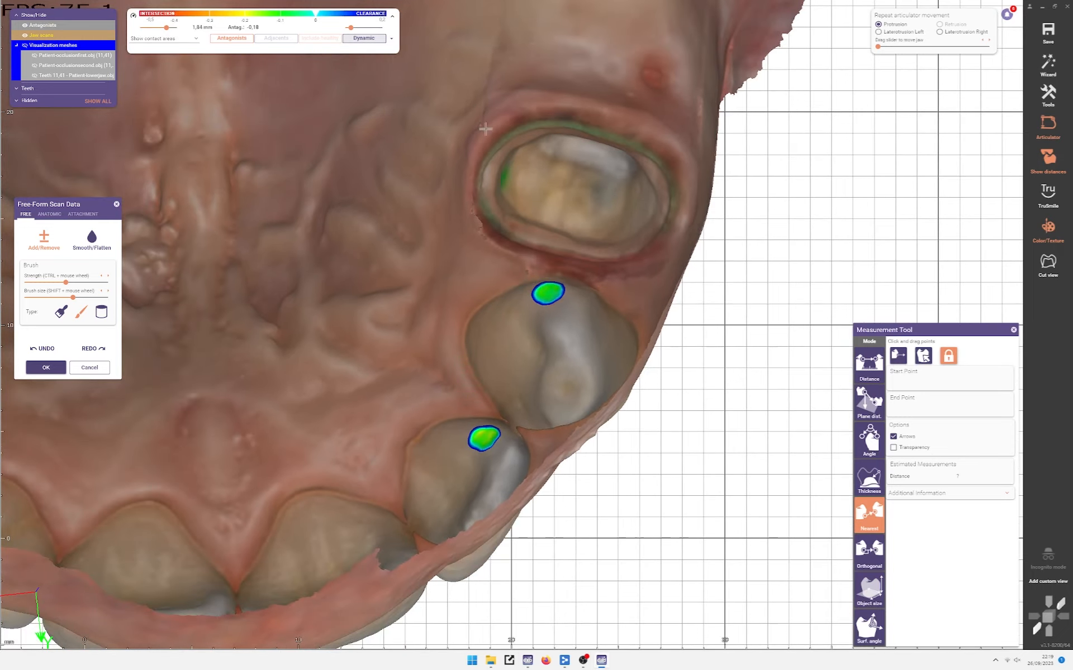
left_click(1068, 155)
scroll(492, 424, "up", 5)
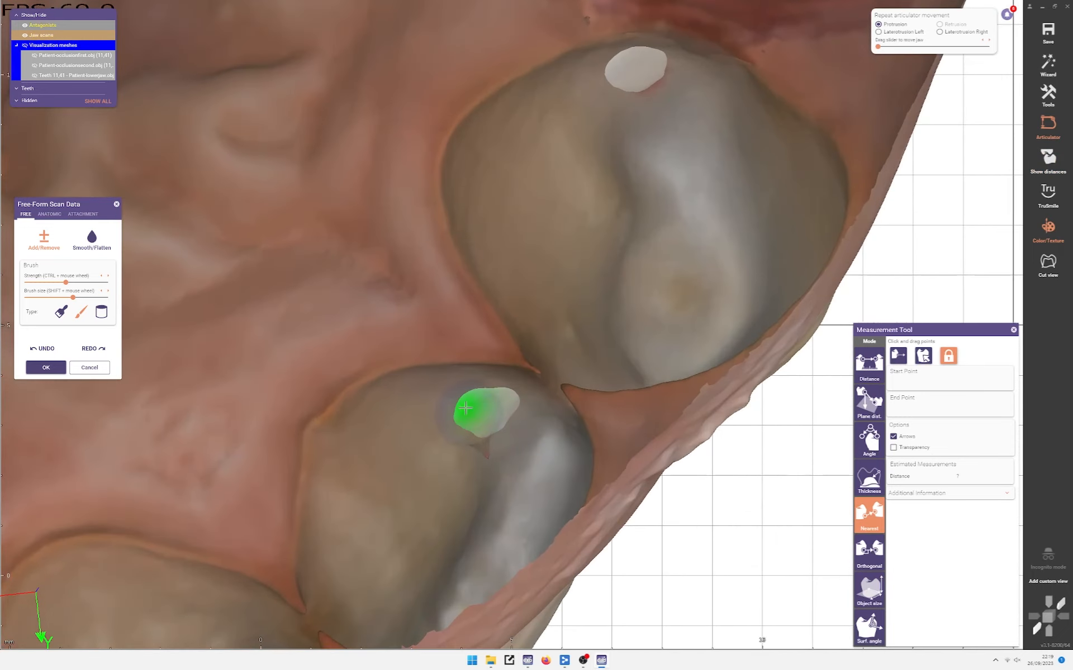
Step: Brush away the contact spots on the front and rear upper premolars and confirm with OK
mouse_move(478, 412)
left_mouse_down()
mouse_move(491, 407)
mouse_move(472, 407)
mouse_move(491, 419)
mouse_move(479, 409)
left_mouse_up()
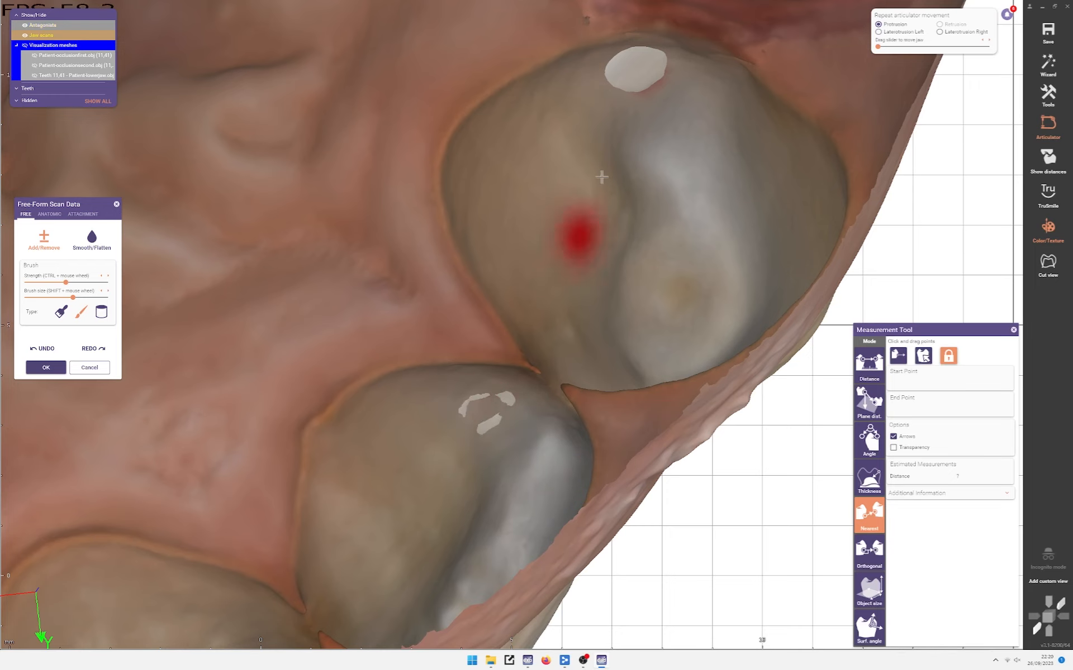
left_click_drag(642, 73, 634, 70)
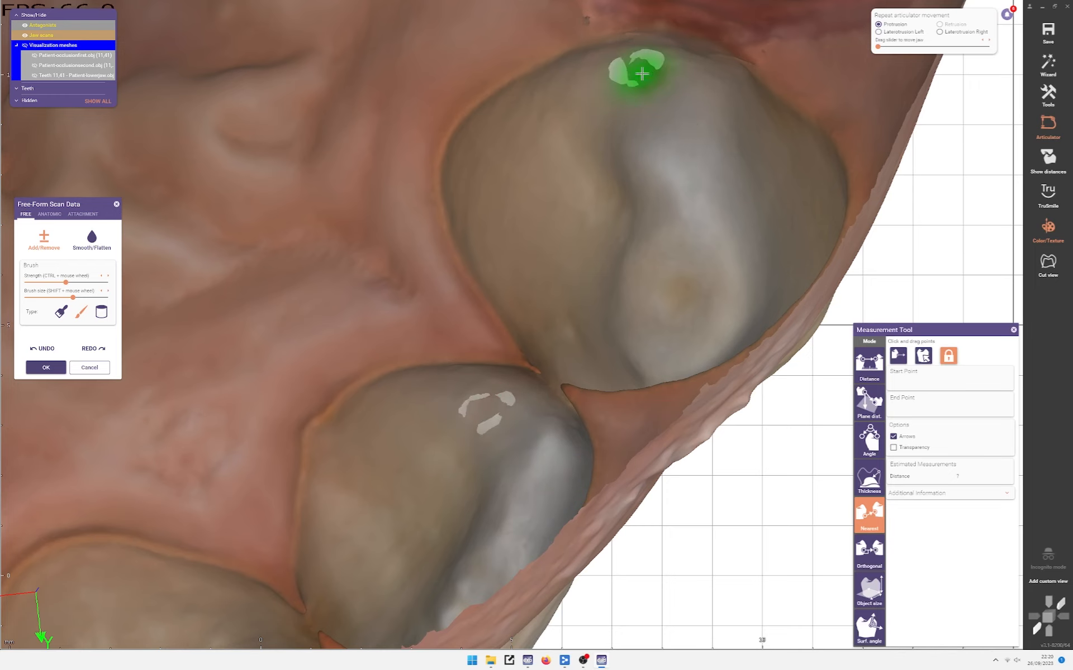
scroll(632, 98, "down", 3)
scroll(632, 98, "down", 3)
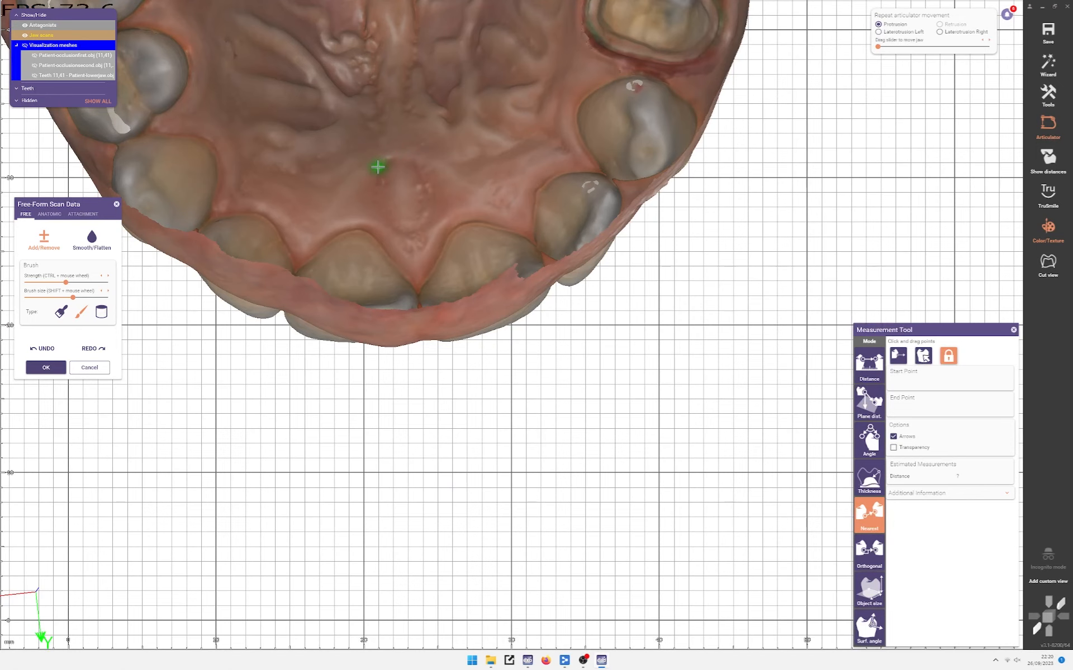
scroll(578, 177, "up", 5)
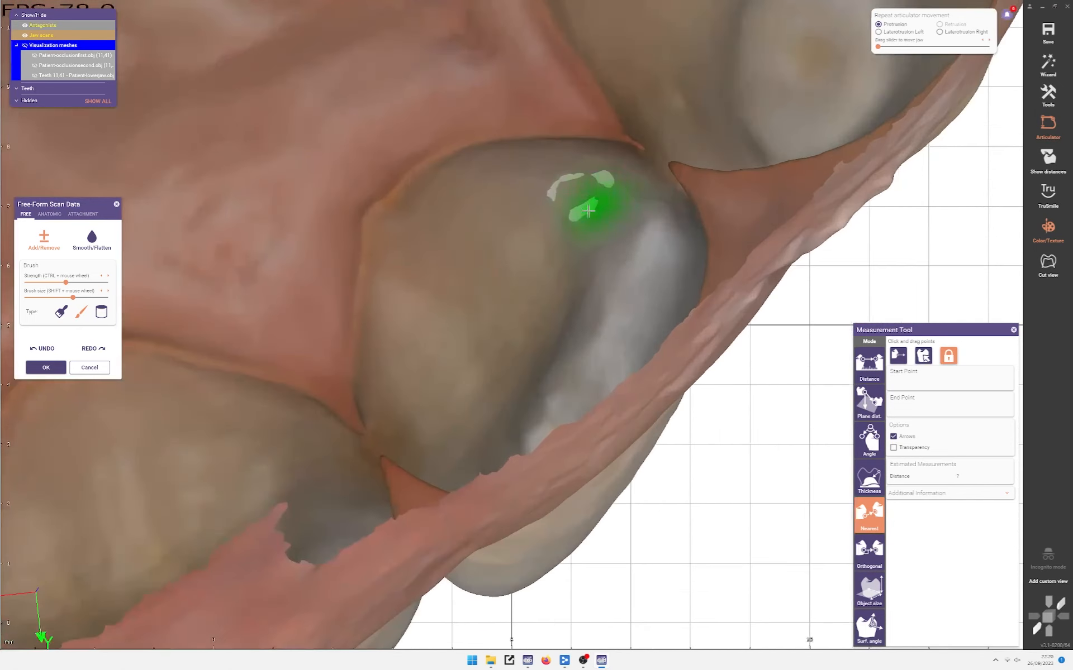
scroll(596, 192, "down", 5)
scroll(499, 325, "up", 3)
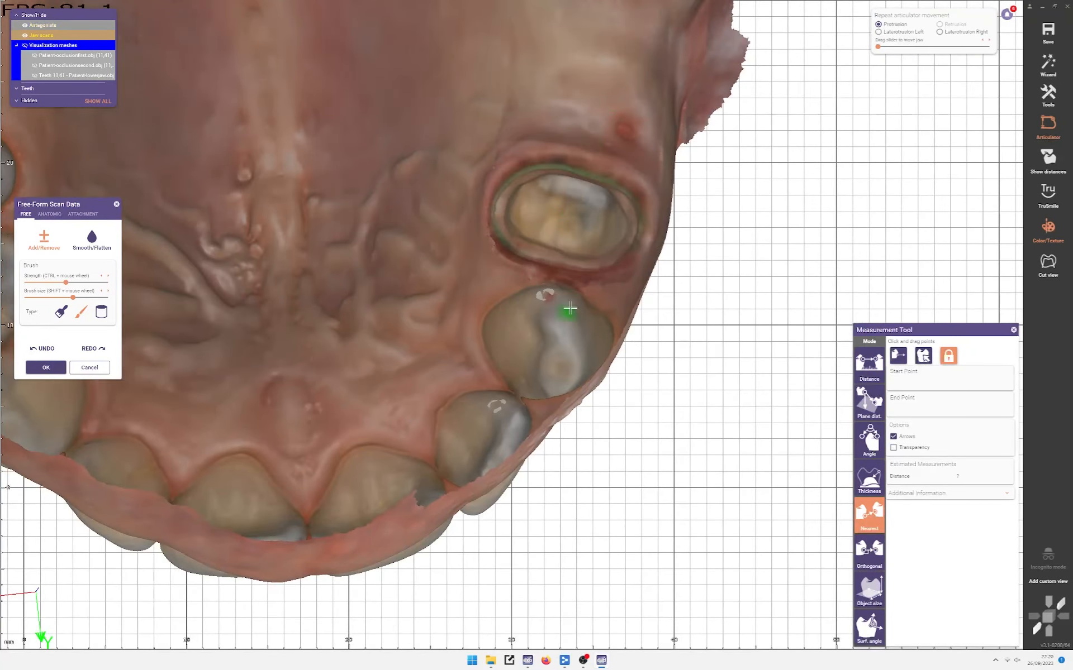
scroll(541, 302, "up", 2)
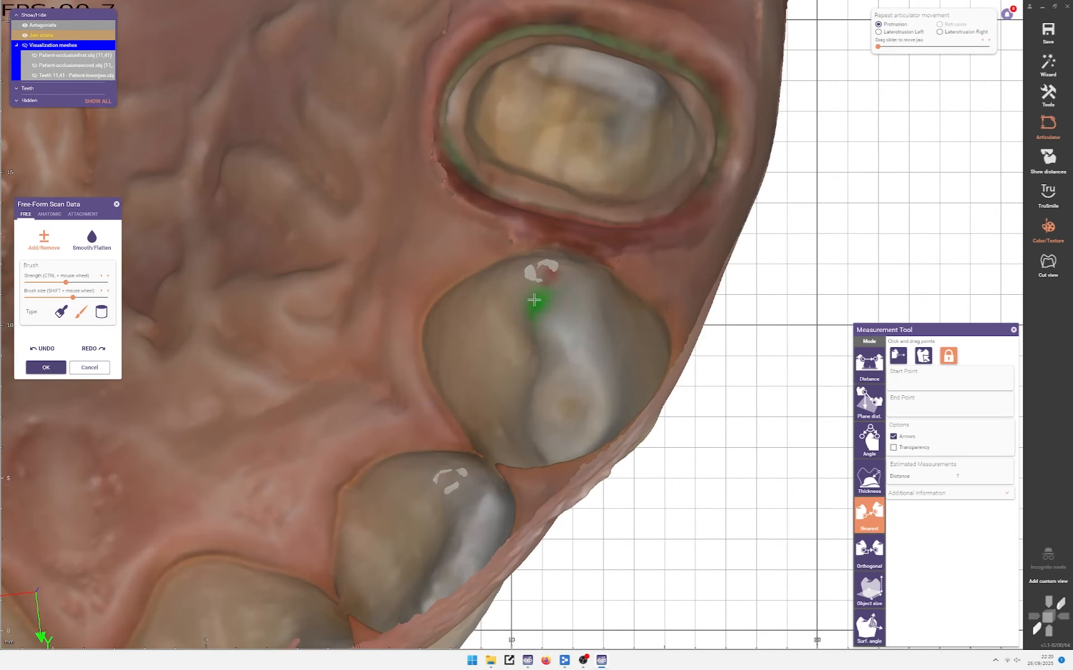
scroll(565, 288, "down", 2)
scroll(571, 295, "down", 2)
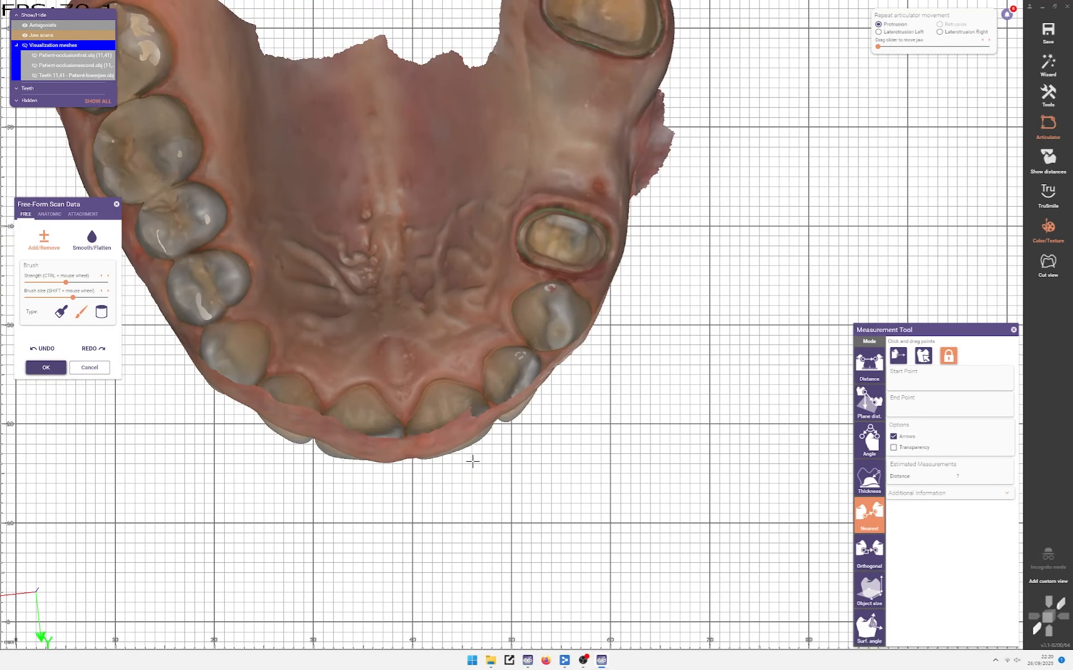
right_click_drag(599, 438, 363, 351)
left_click(46, 368)
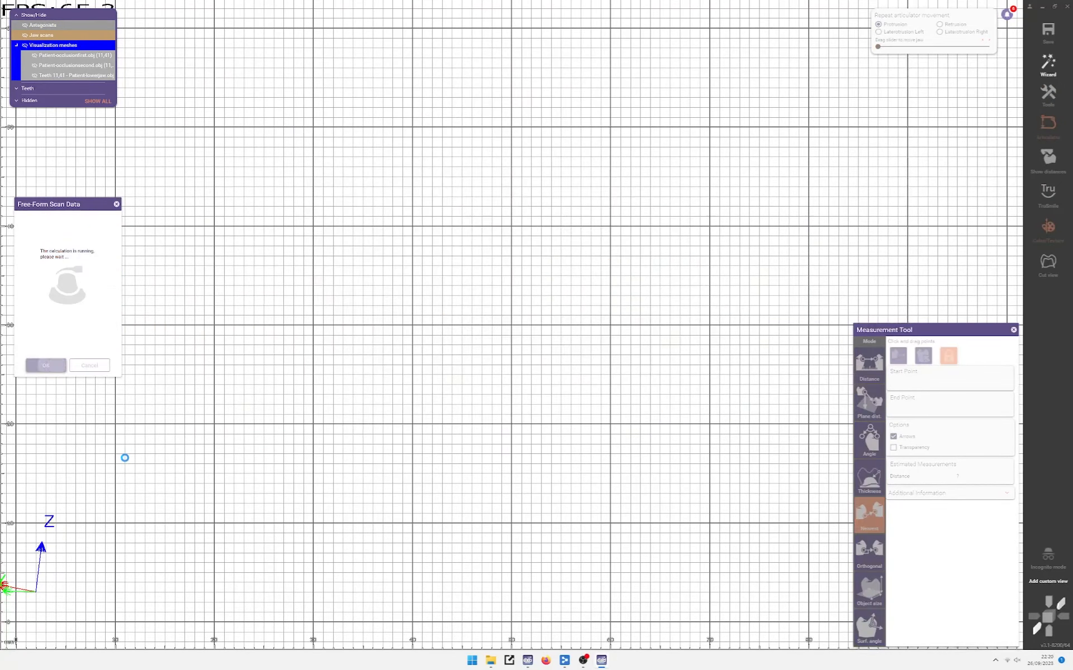